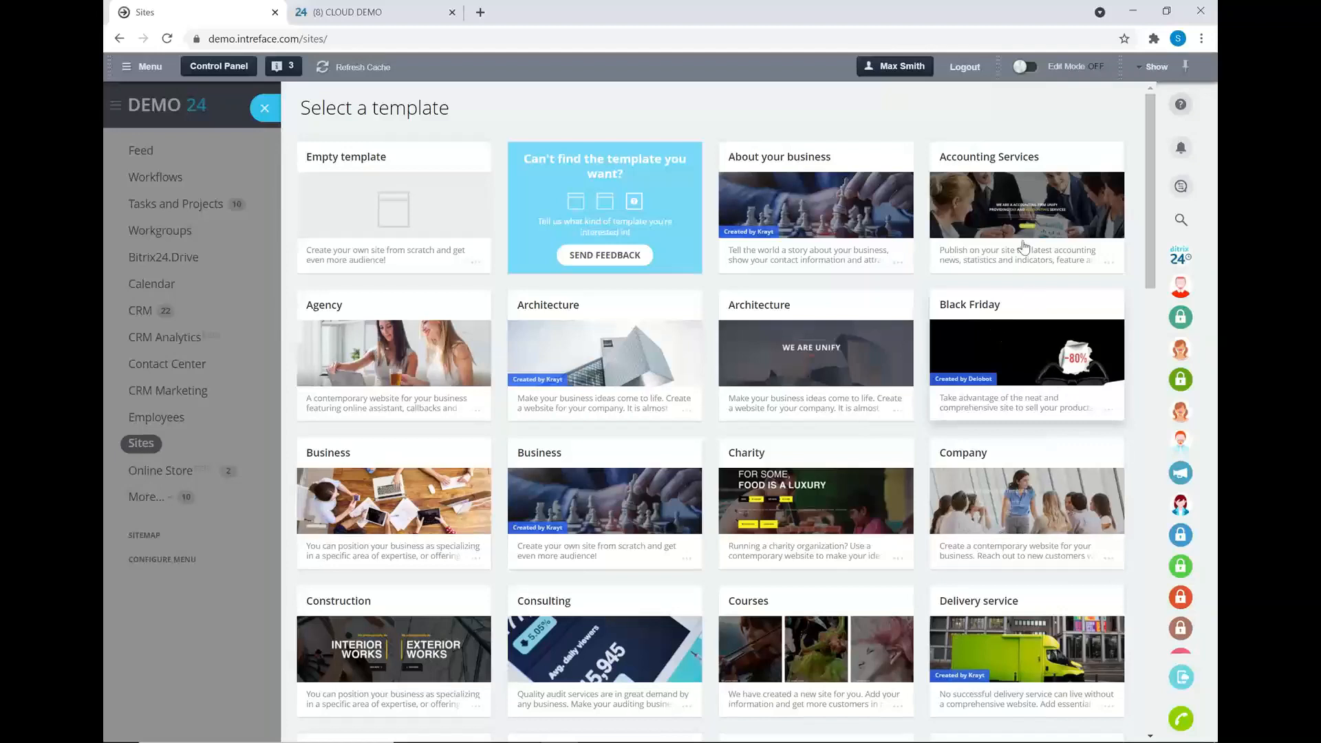
# - Create a new site from the Accounting Services template in the dark blue colour theme
pyautogui.click(1017, 213)
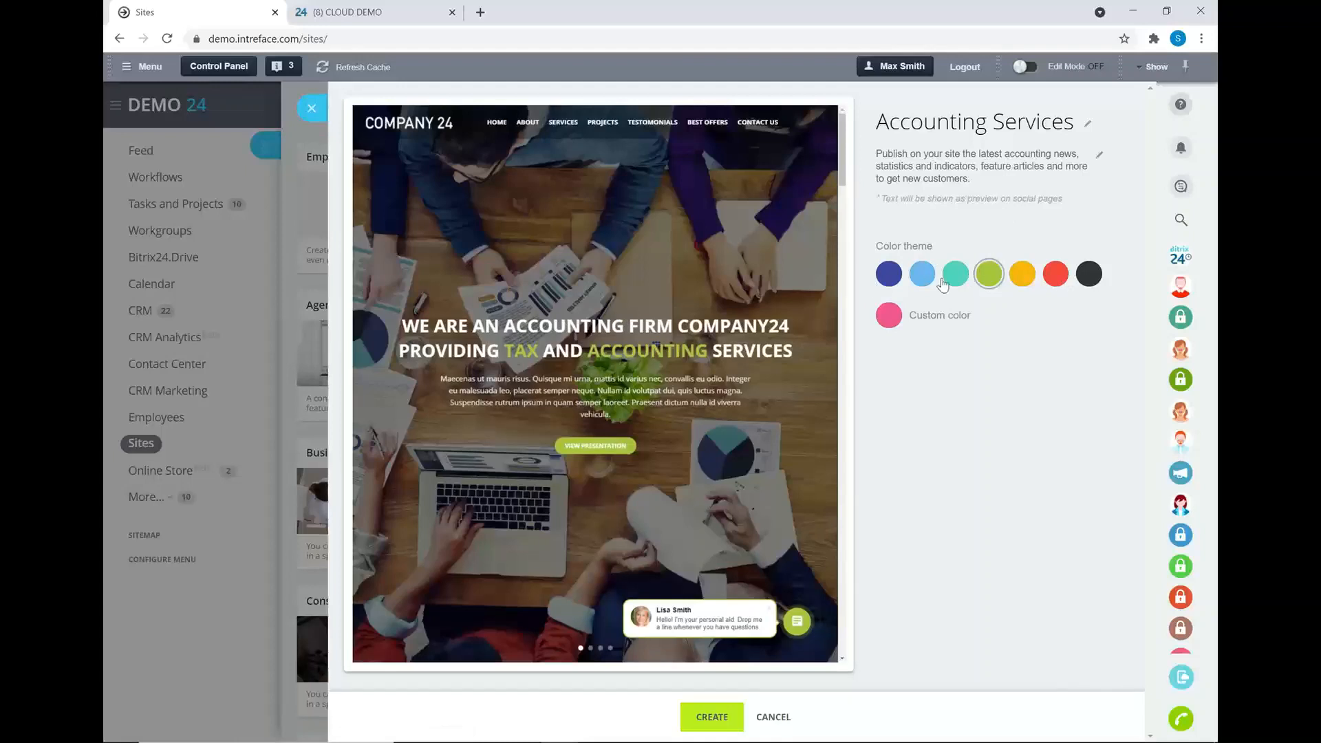
pyautogui.click(888, 275)
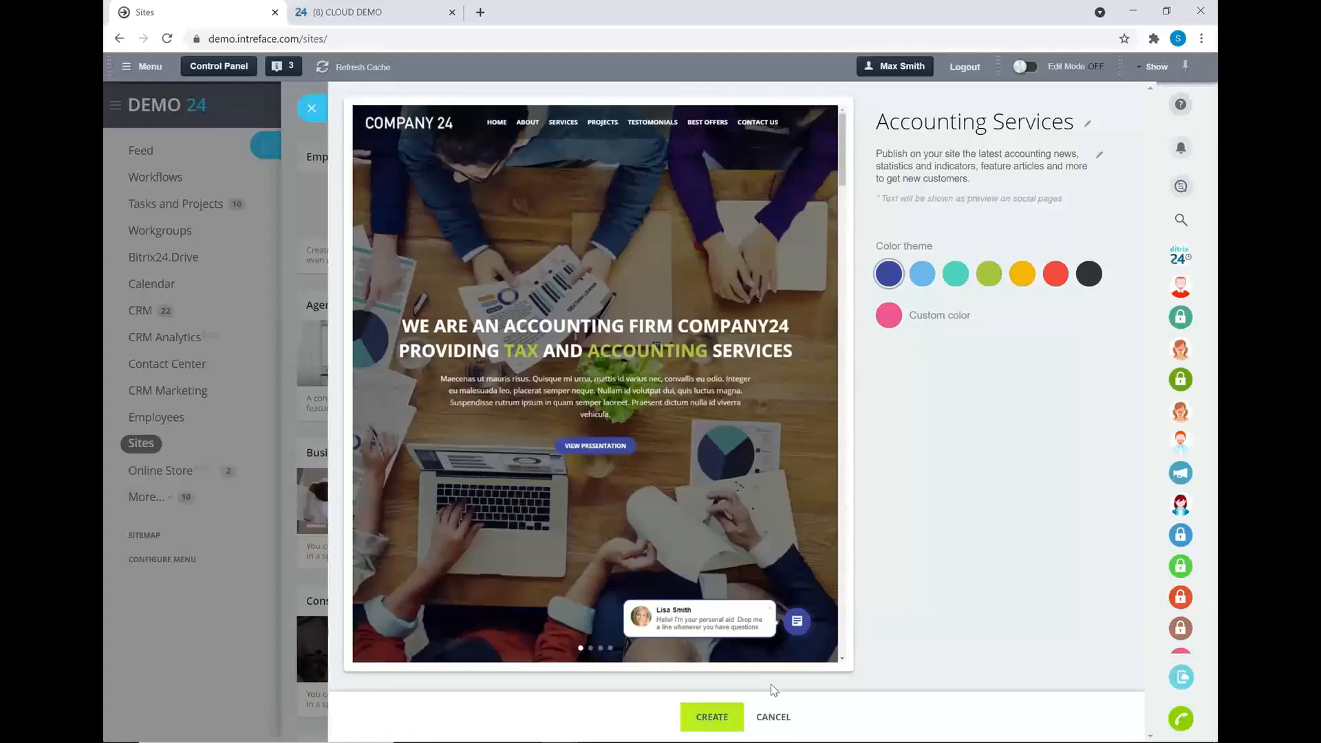
pyautogui.click(712, 719)
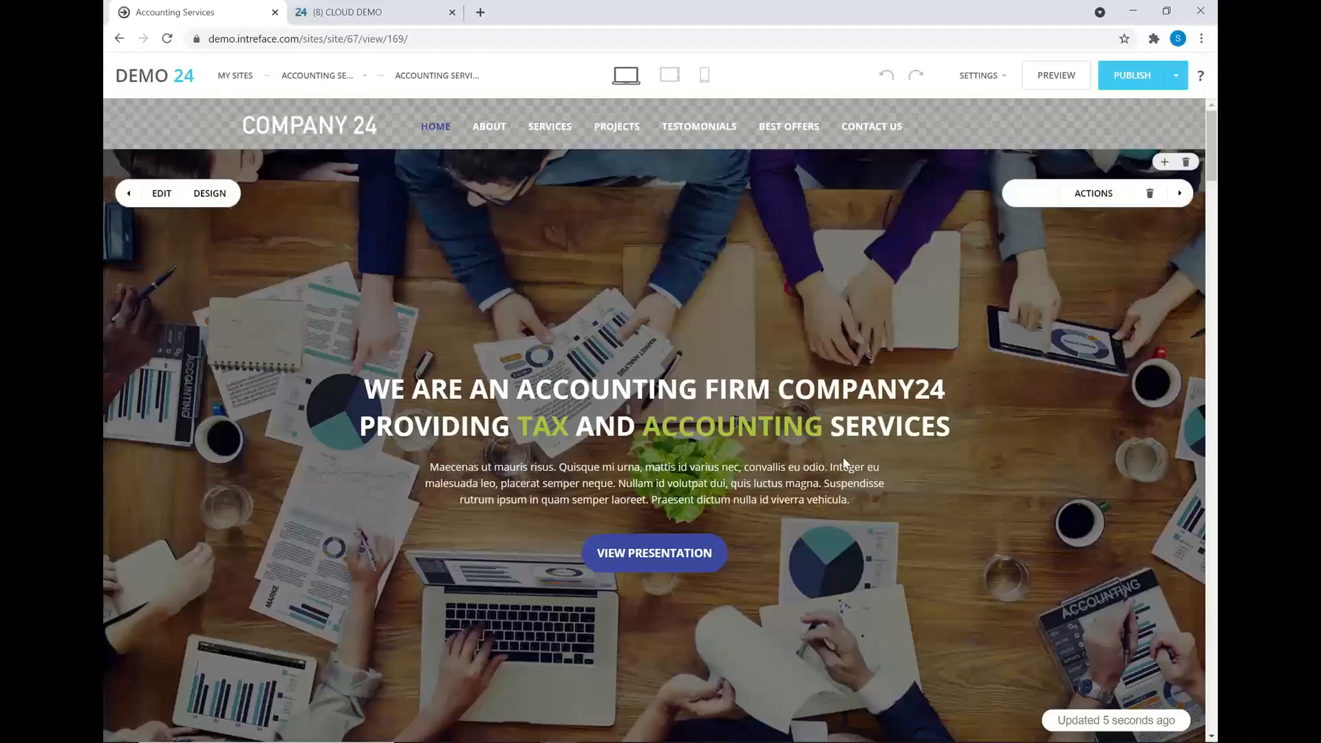
# - Scroll through the new Accounting Services home page, then open the SETTINGS dropdown
pyautogui.scroll(-3, 843, 454)
pyautogui.scroll(-6, 844, 446)
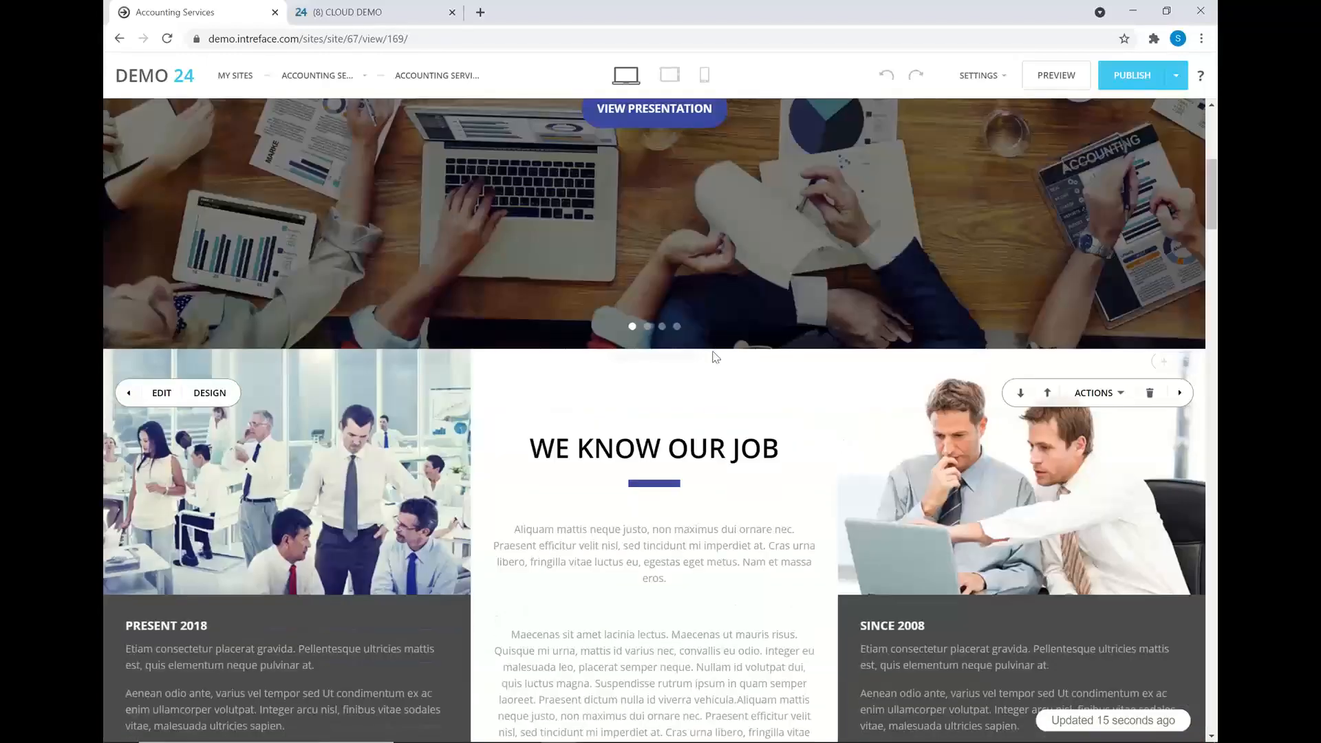
pyautogui.scroll(9, 753, 337)
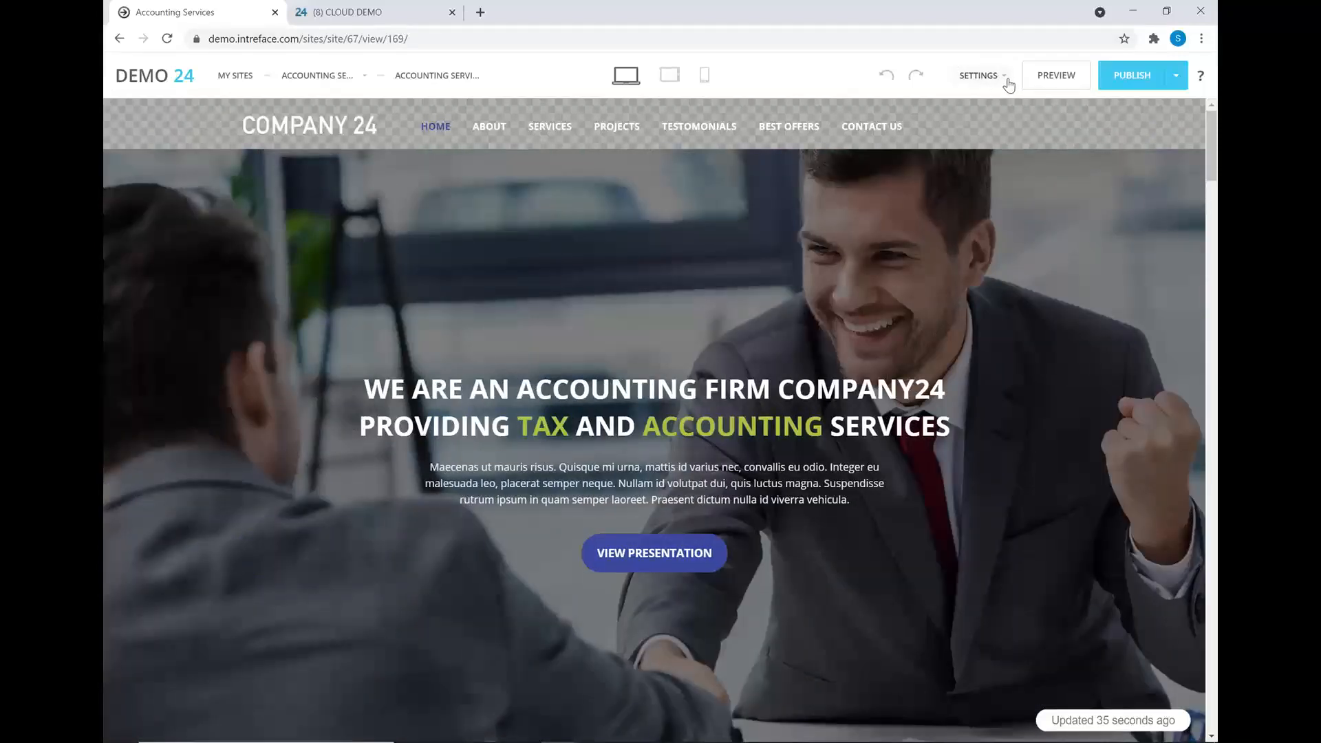
pyautogui.click(1007, 81)
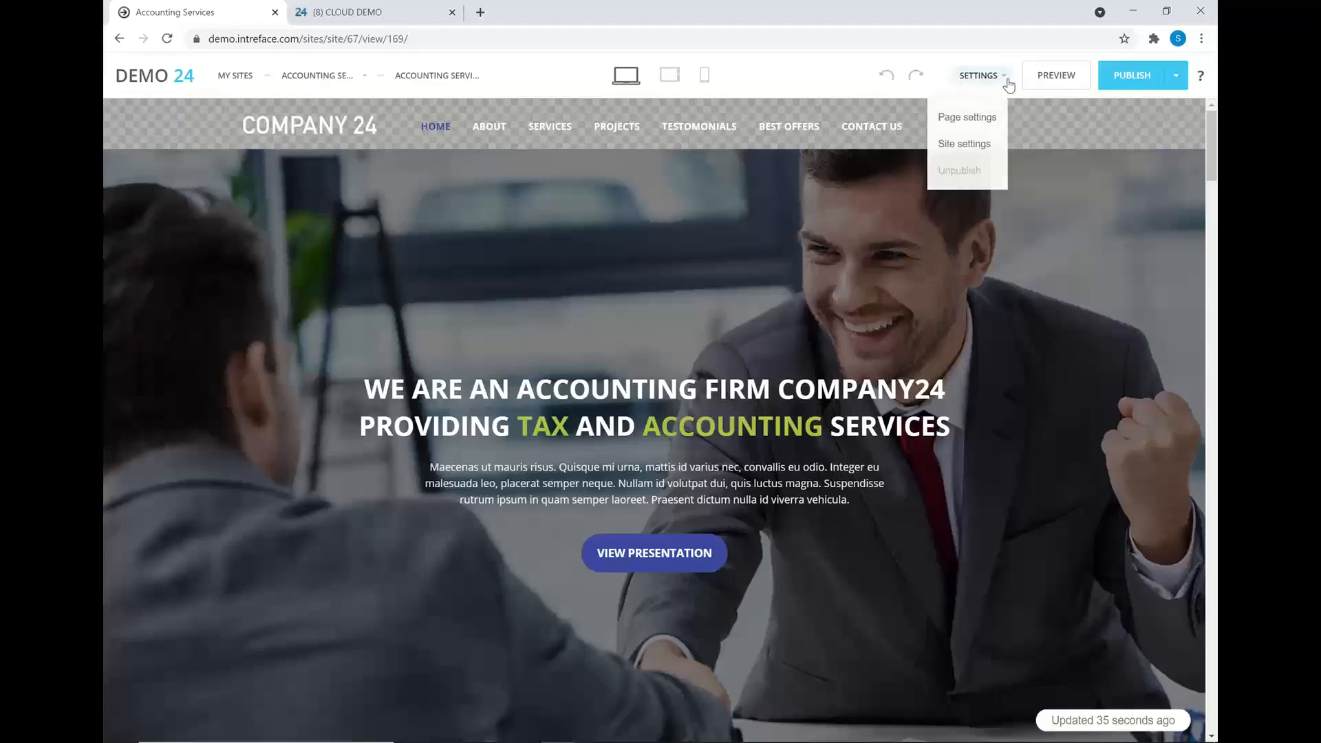
# - In Site settings, compare the Bitrix24 subdomain and own-domain address options, then close the Site URL panel
pyautogui.click(947, 148)
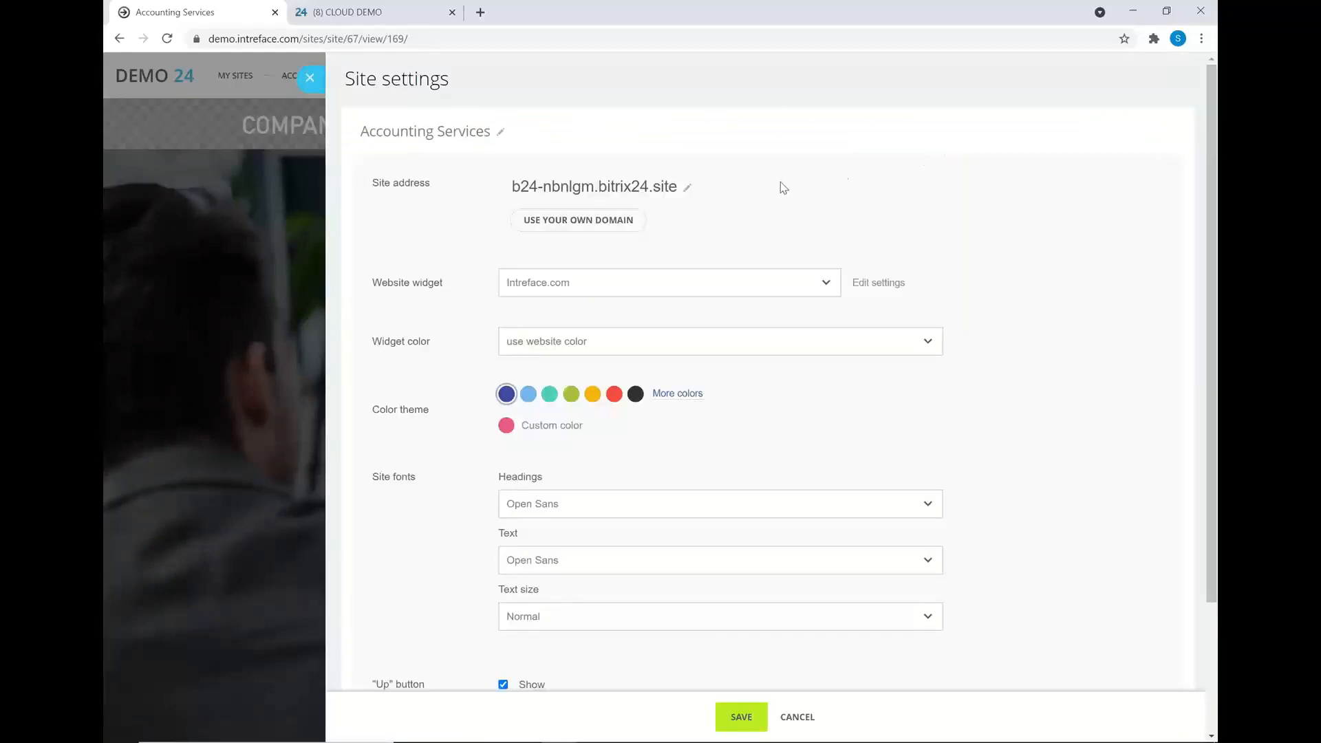
pyautogui.click(687, 187)
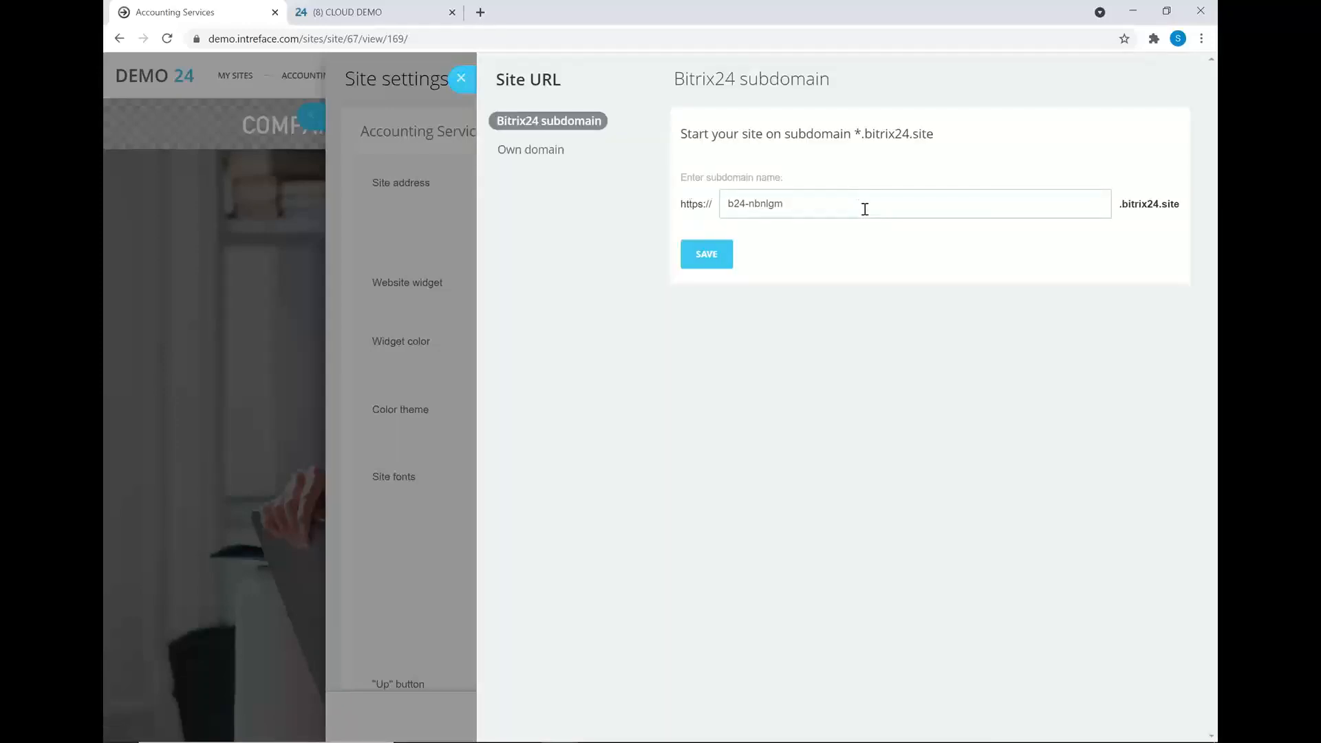
pyautogui.moveTo(814, 206); pyautogui.dragTo(745, 204)
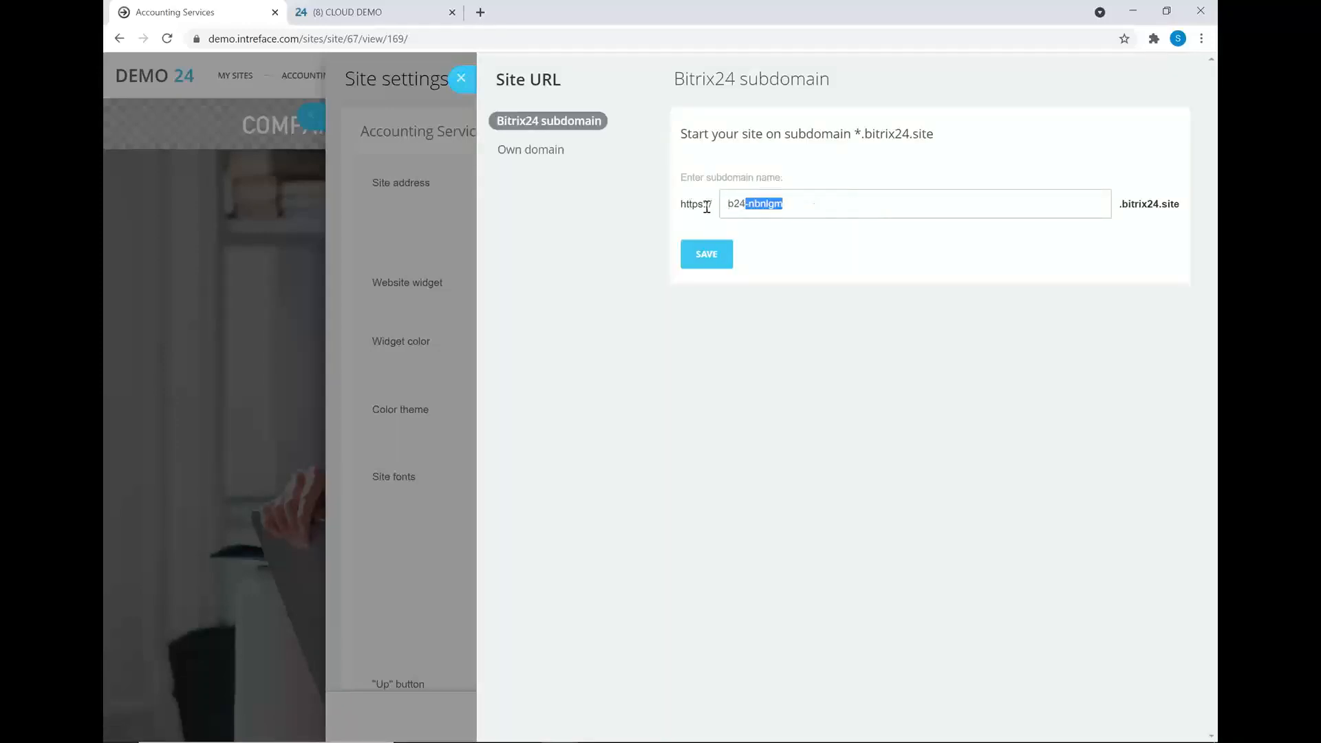
pyautogui.click(822, 253)
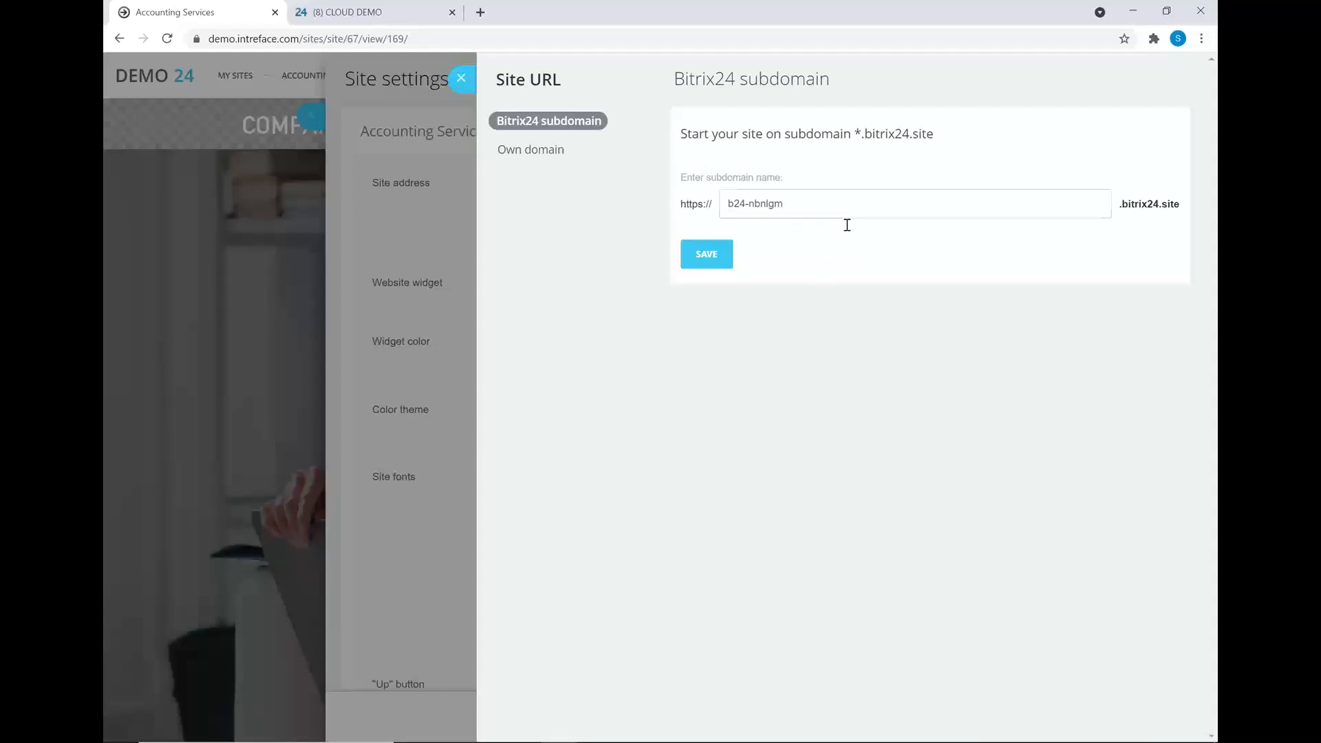
pyautogui.click(512, 151)
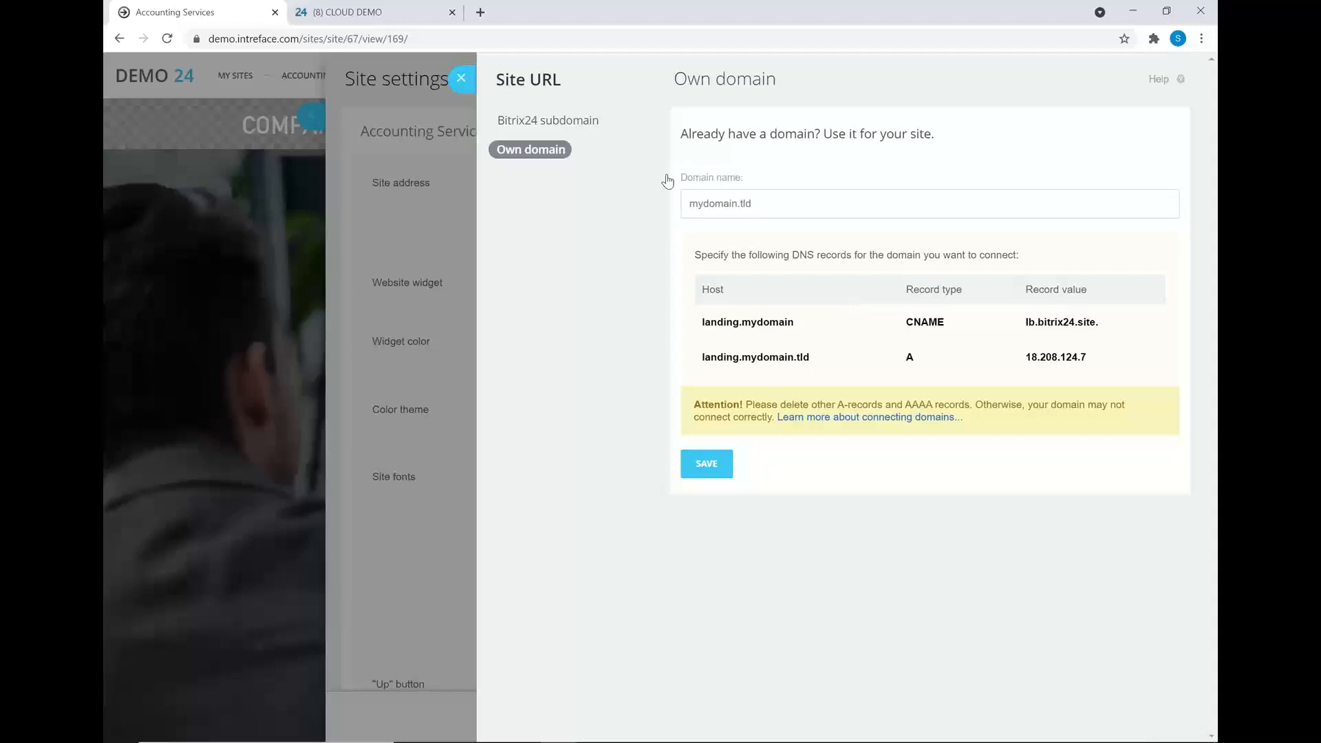
pyautogui.click(554, 124)
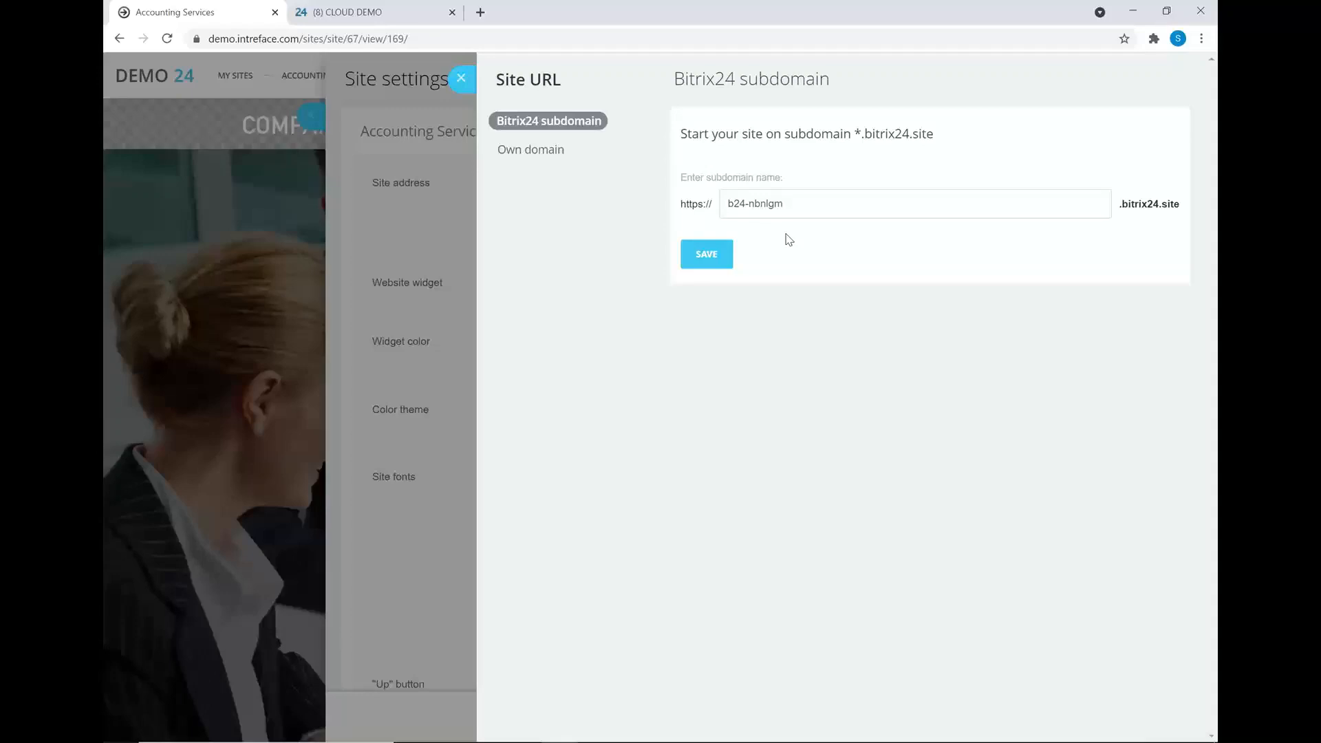
pyautogui.click(530, 149)
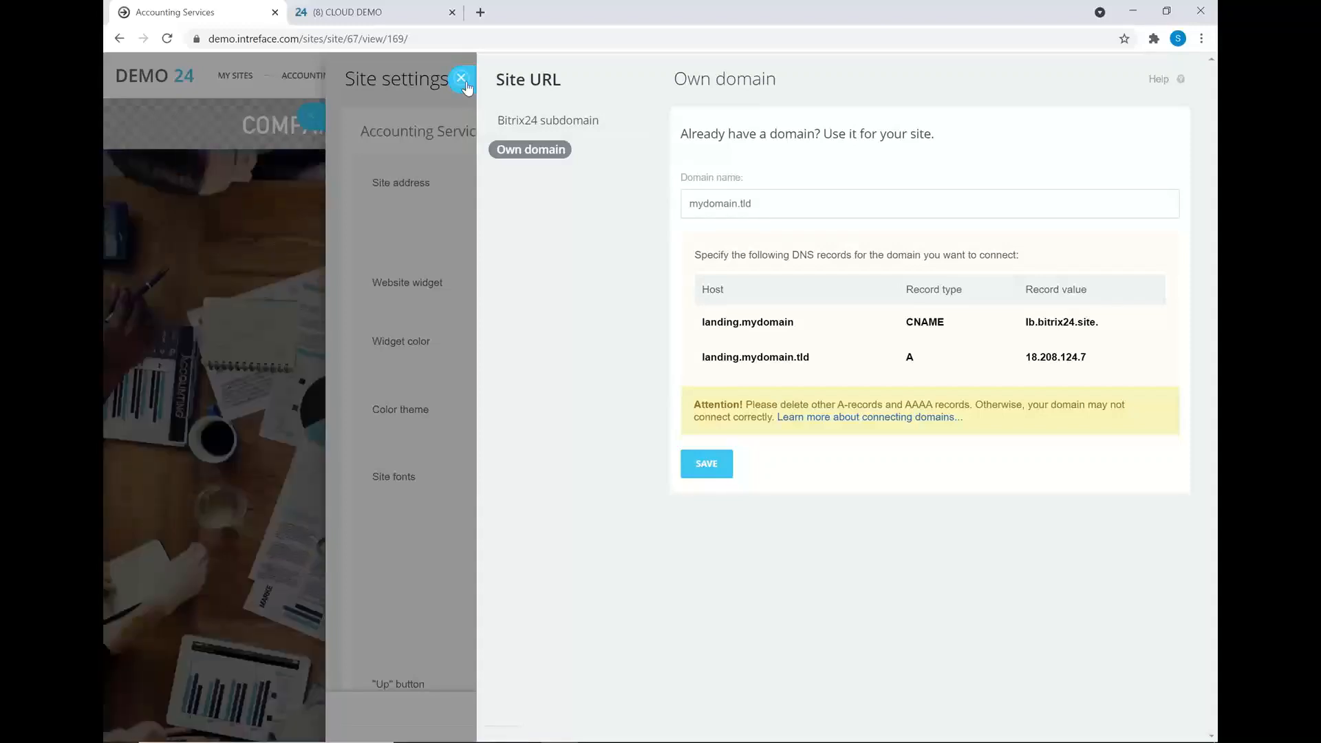
pyautogui.click(462, 78)
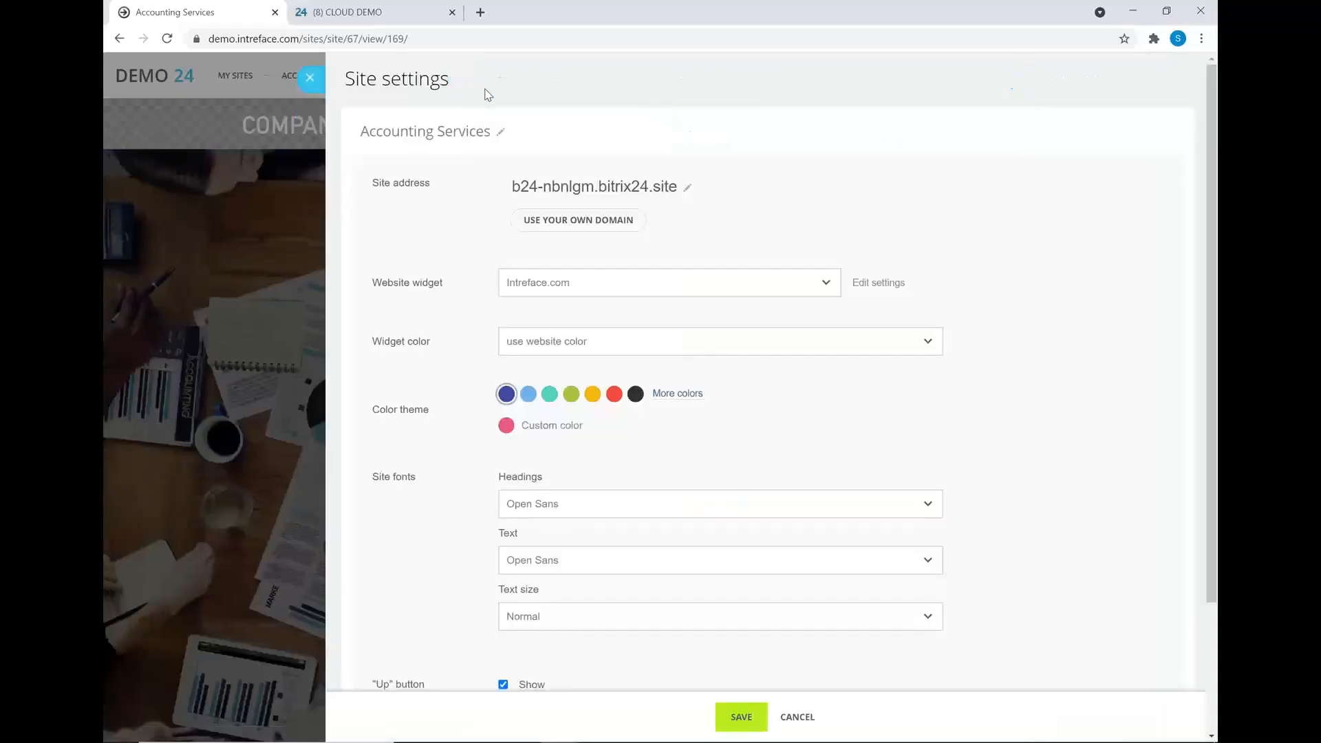
# - Review the Website widget options, keeping Intreface.com selected
pyautogui.click(624, 292)
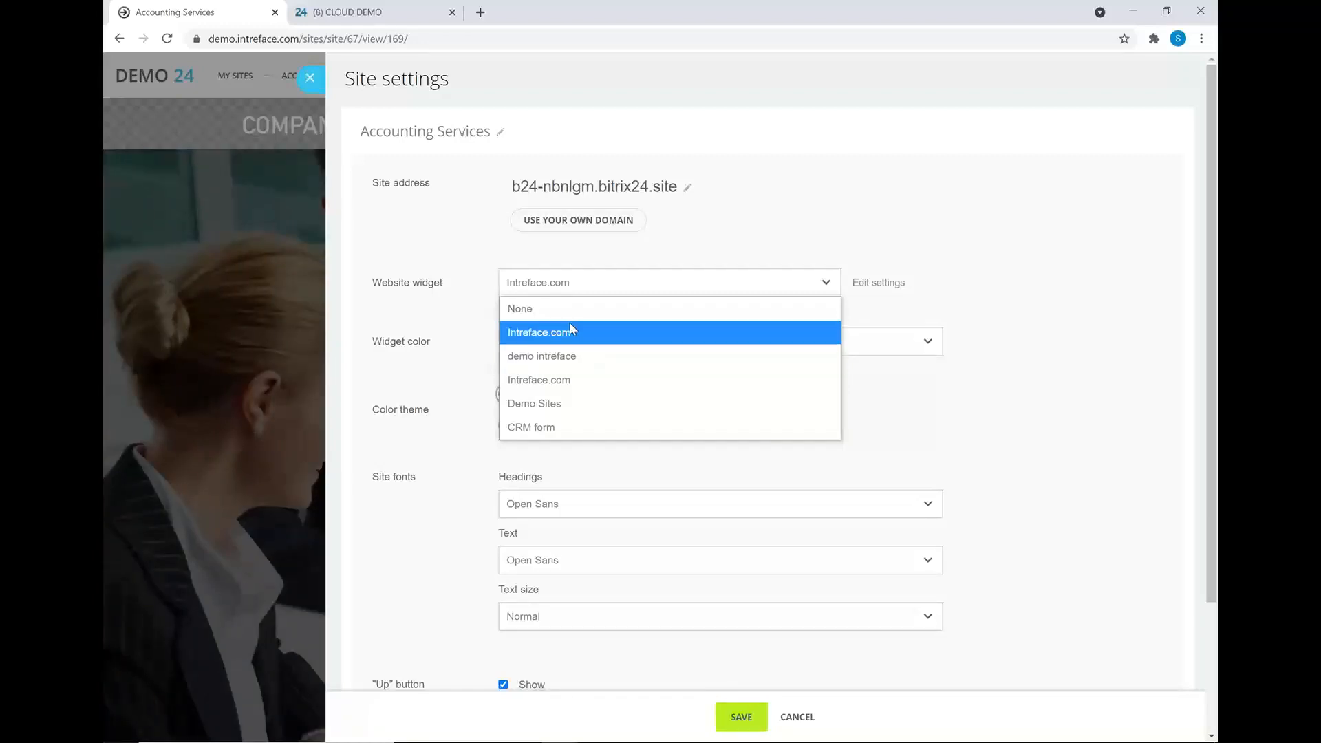
pyautogui.click(716, 234)
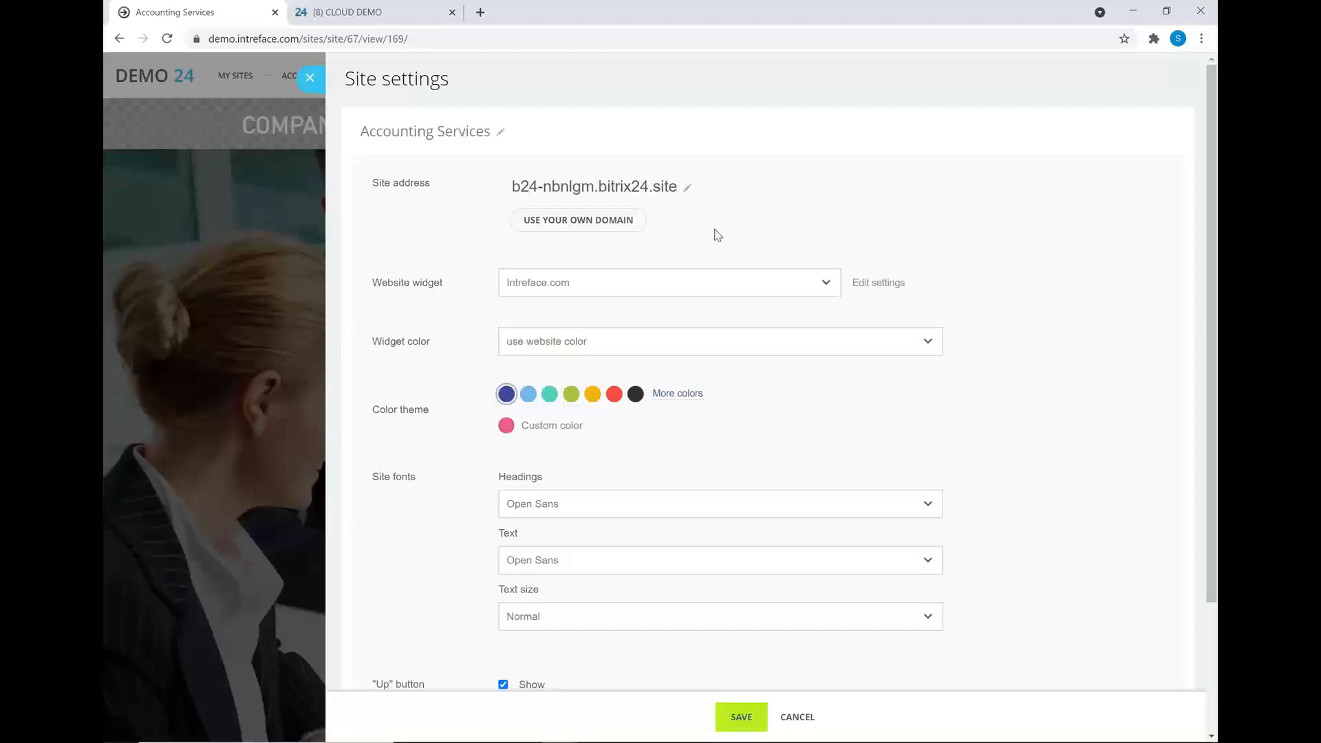
pyautogui.click(719, 282)
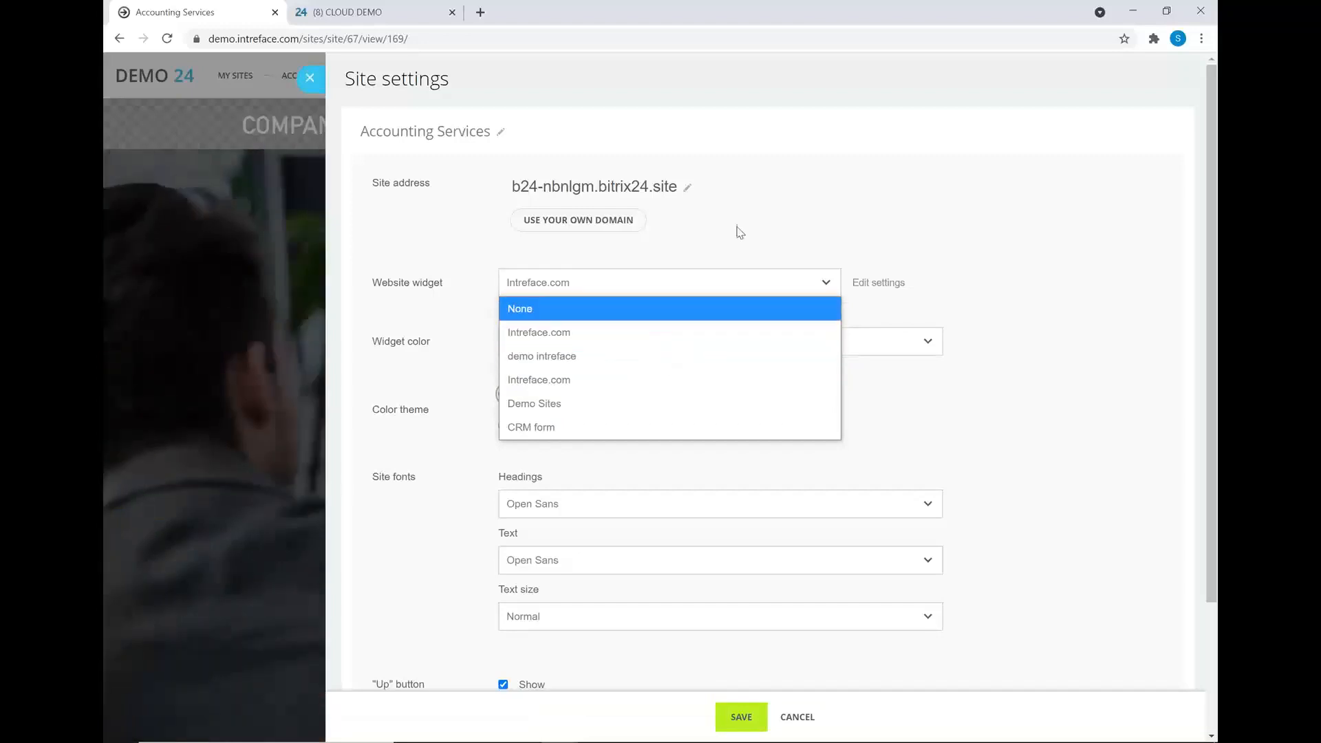
pyautogui.click(740, 231)
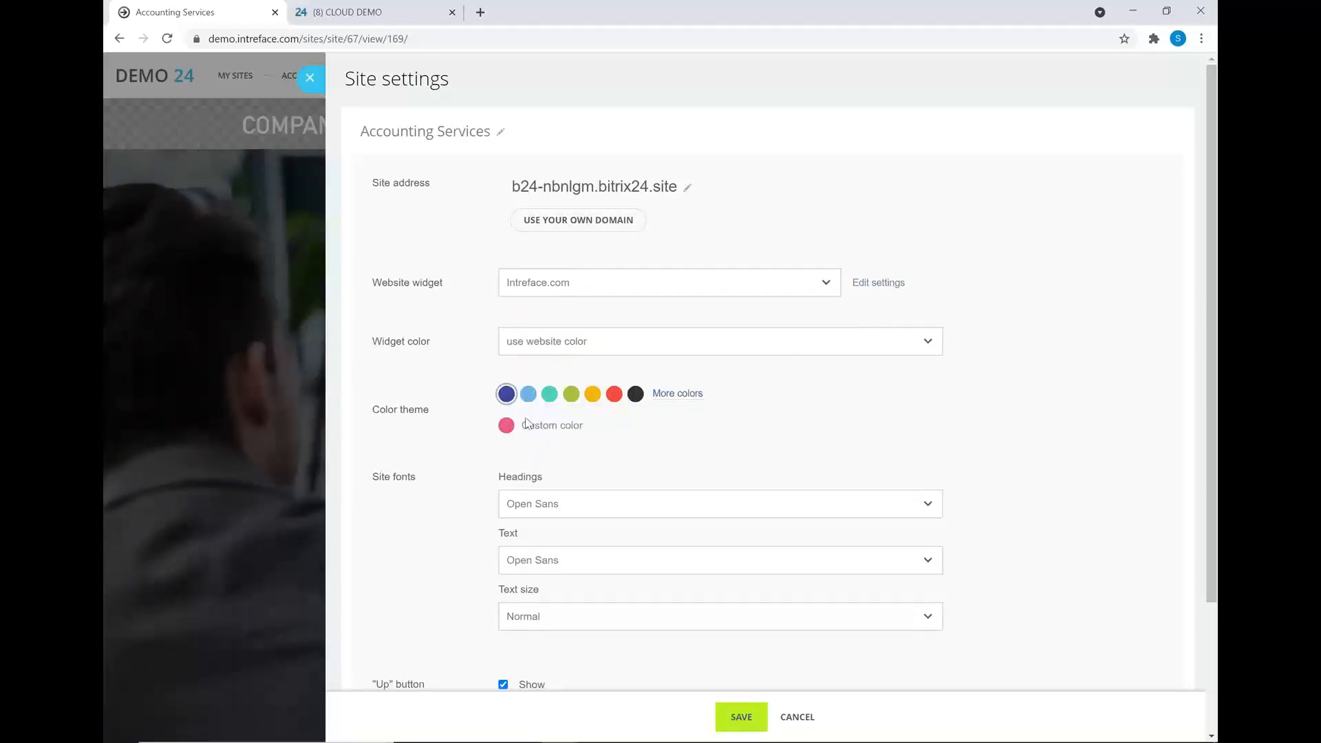
# - Check the widget colour, heading font and body text font choices without changing them
pyautogui.click(610, 355)
pyautogui.click(611, 354)
pyautogui.scroll(-1, 1208, 417)
pyautogui.scroll(-1, 1200, 461)
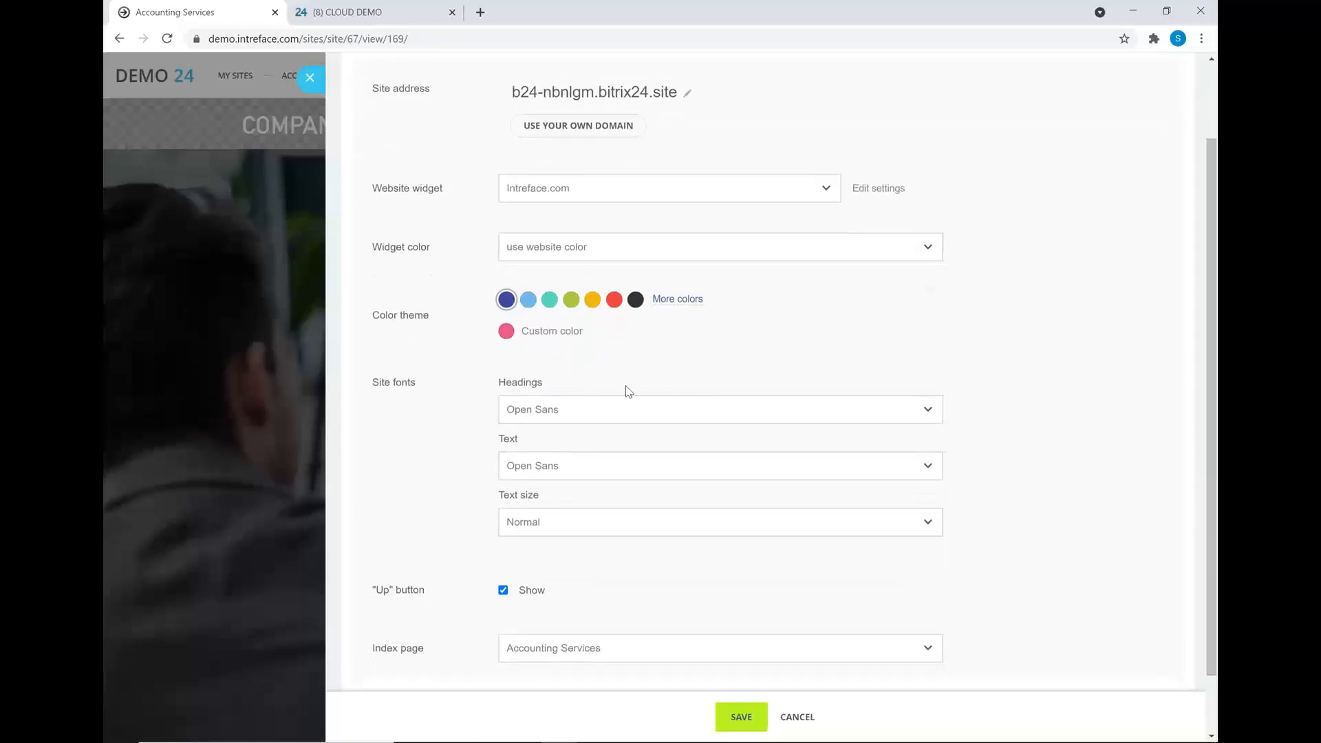
pyautogui.click(555, 414)
pyautogui.click(555, 415)
pyautogui.click(556, 471)
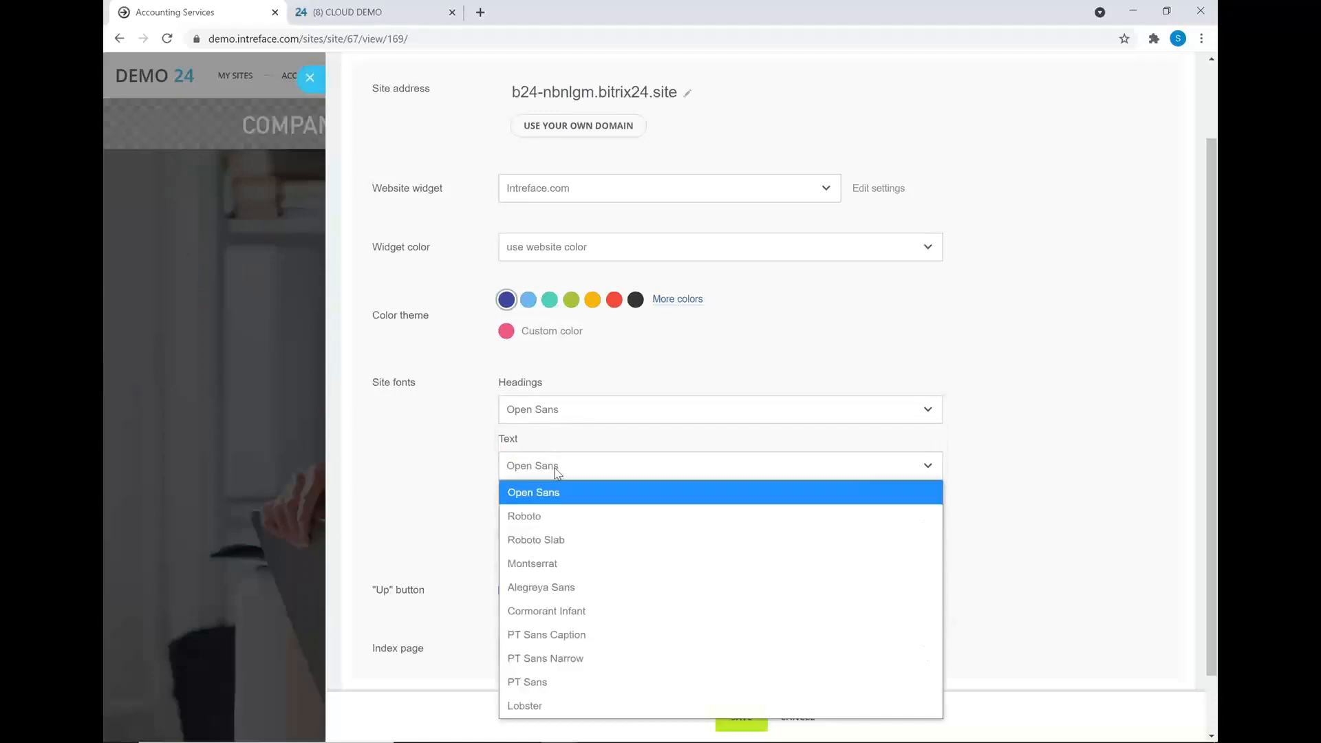
pyautogui.click(556, 471)
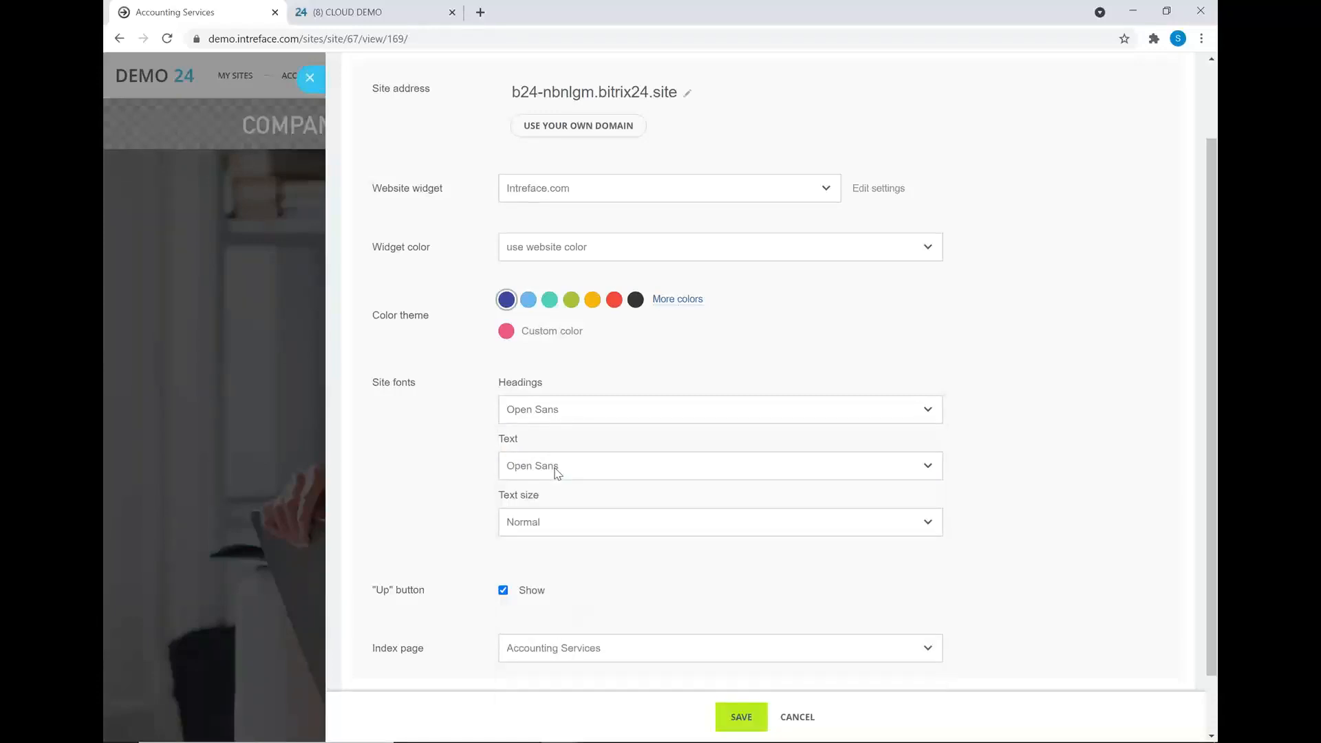
pyautogui.scroll(-1, 561, 478)
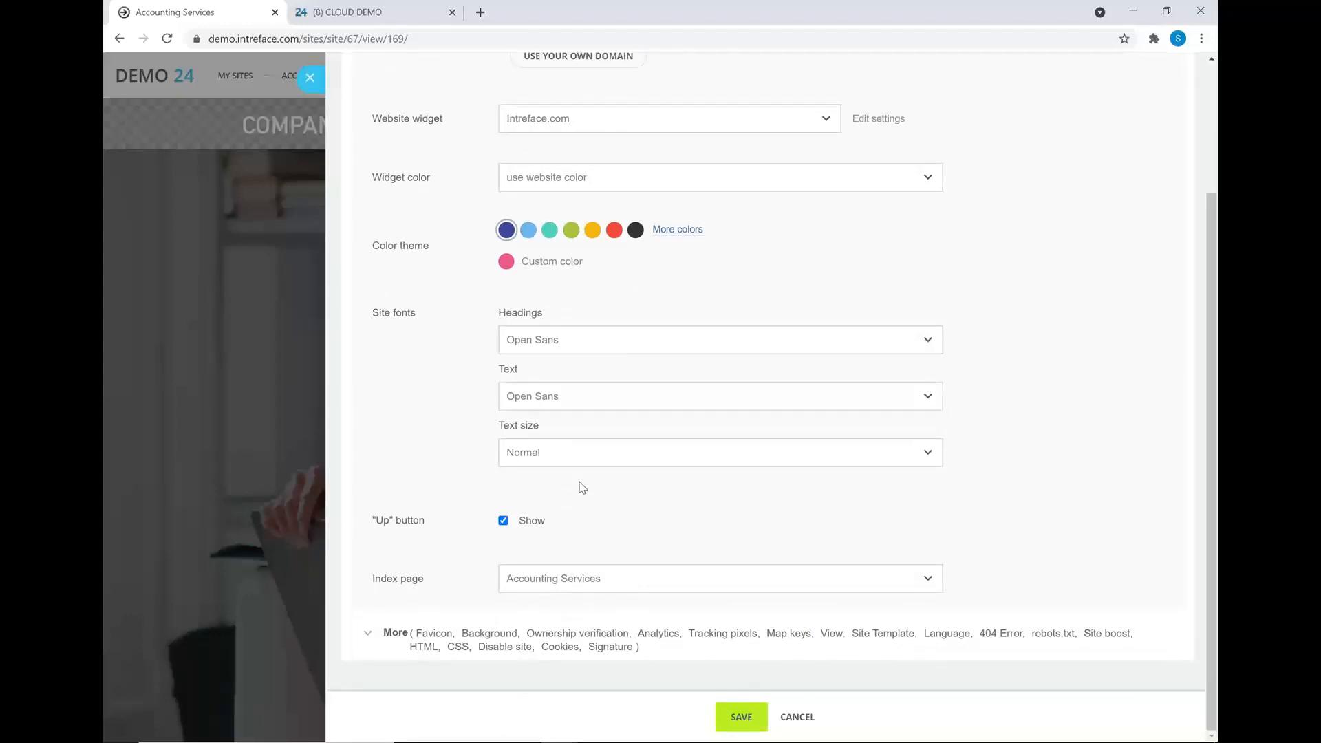
# - Expand the More settings and enable Google Analytics for the site
pyautogui.click(392, 634)
pyautogui.scroll(-4, 448, 554)
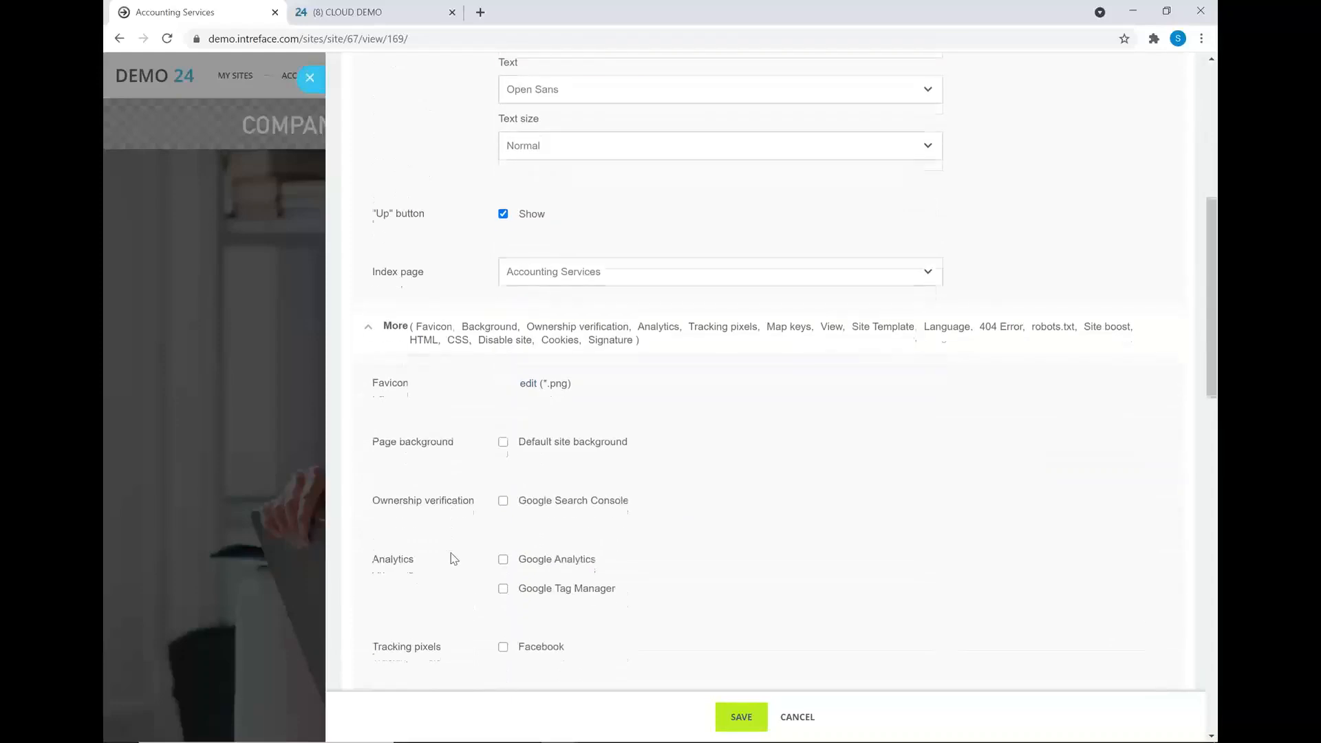
pyautogui.scroll(-1, 454, 558)
pyautogui.click(503, 496)
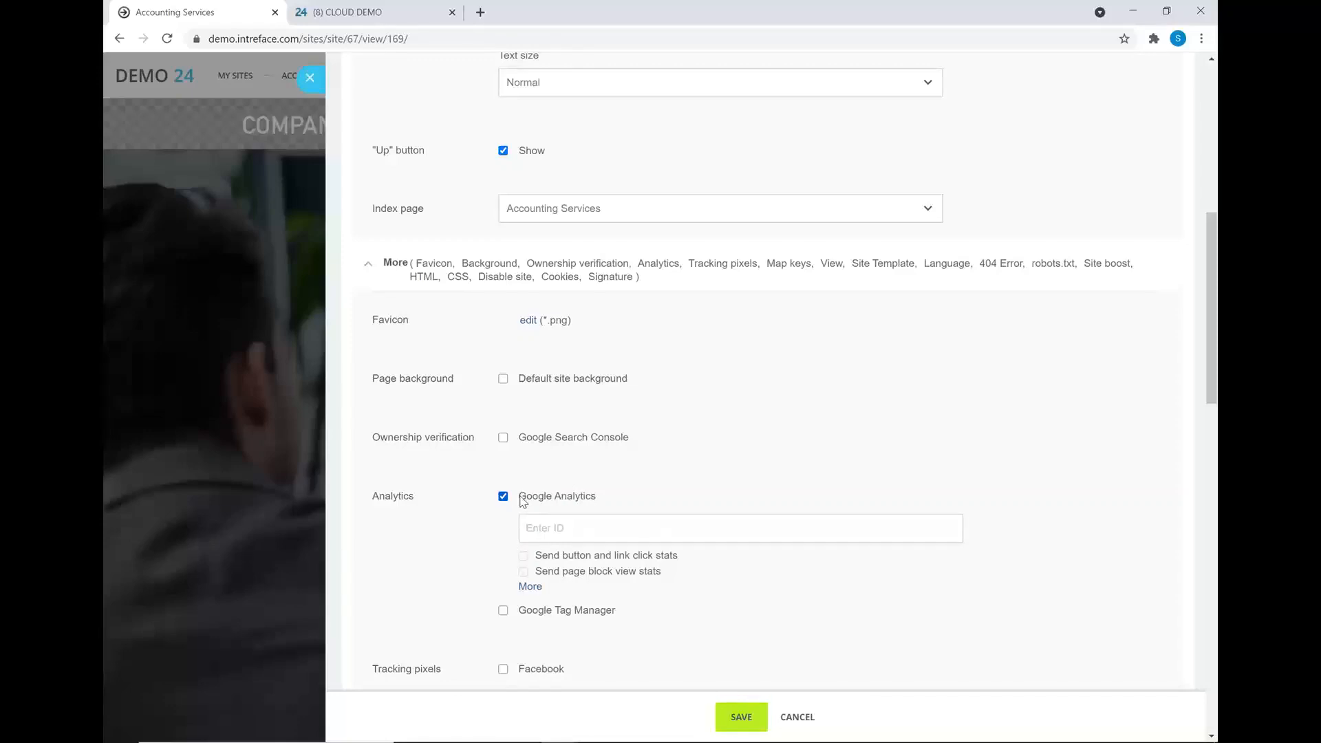
# - Close the site settings panel and reopen the SETTINGS dropdown
pyautogui.scroll(5, 527, 481)
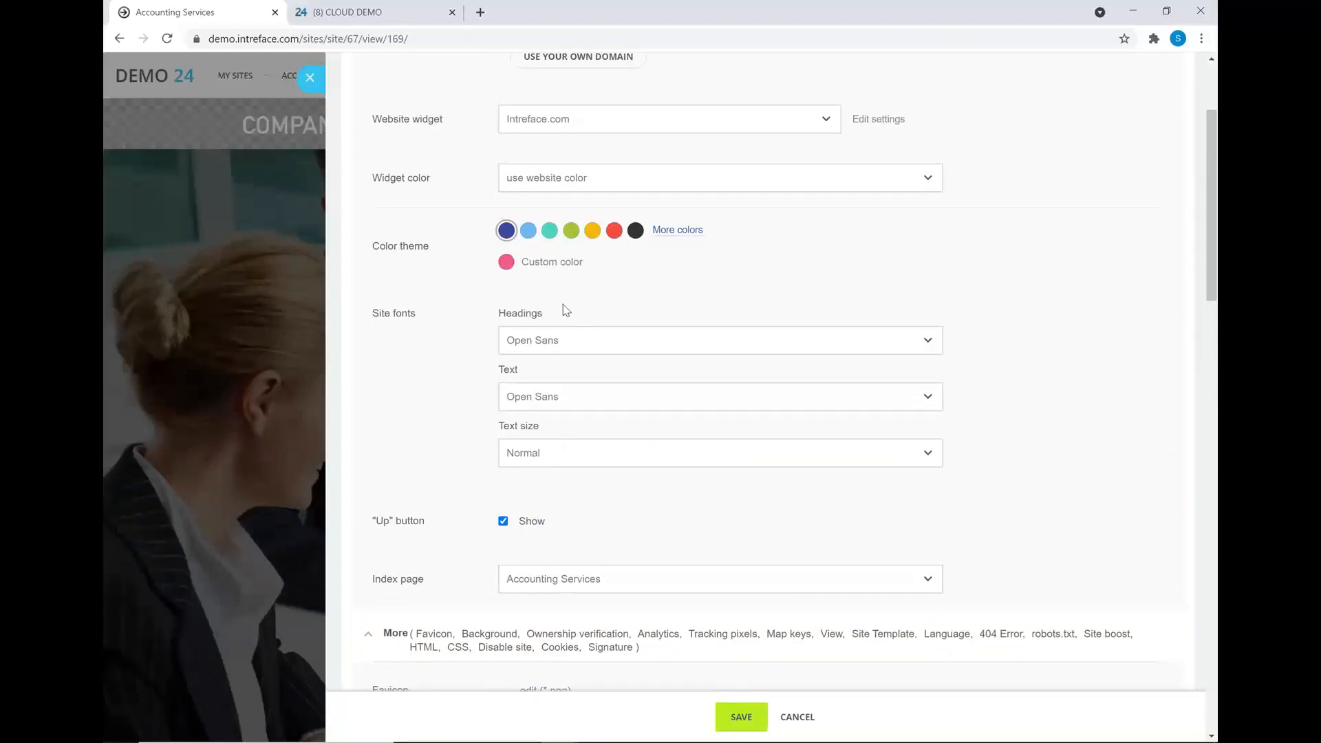
pyautogui.scroll(2, 524, 275)
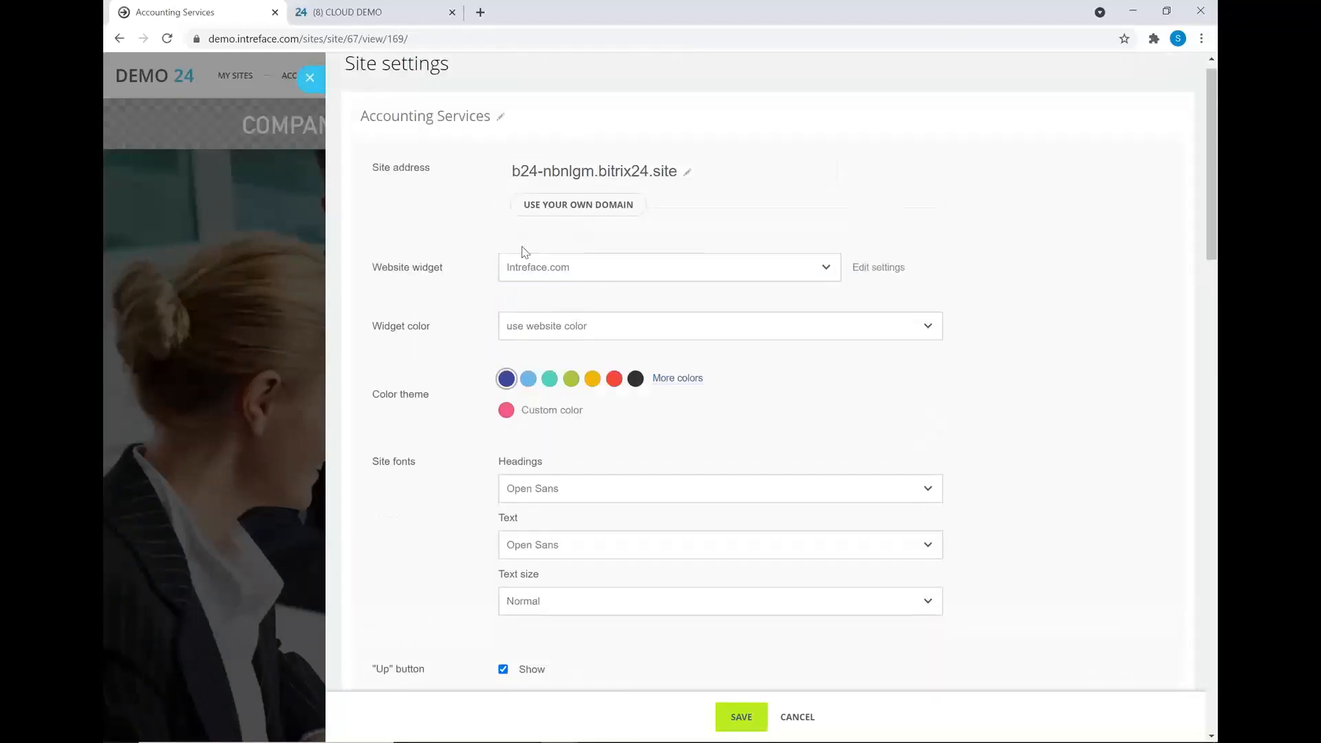
pyautogui.click(303, 79)
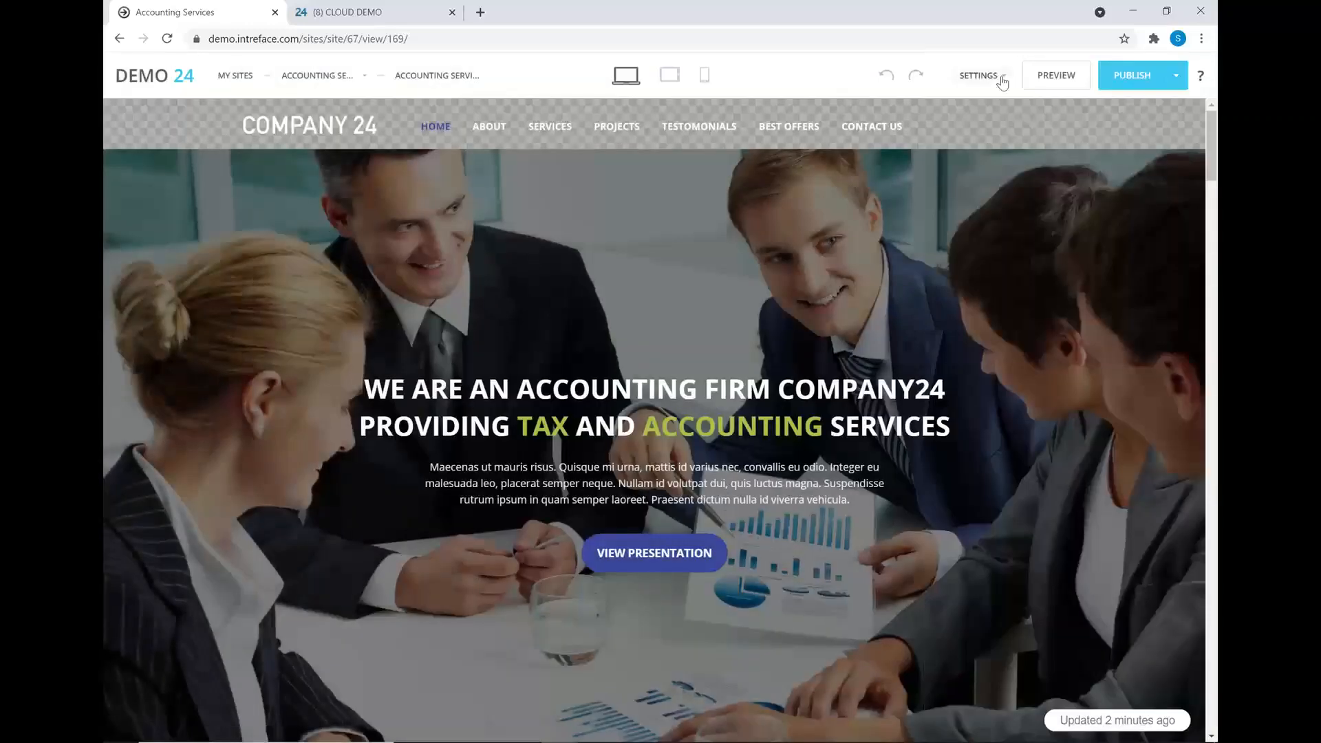
pyautogui.click(995, 80)
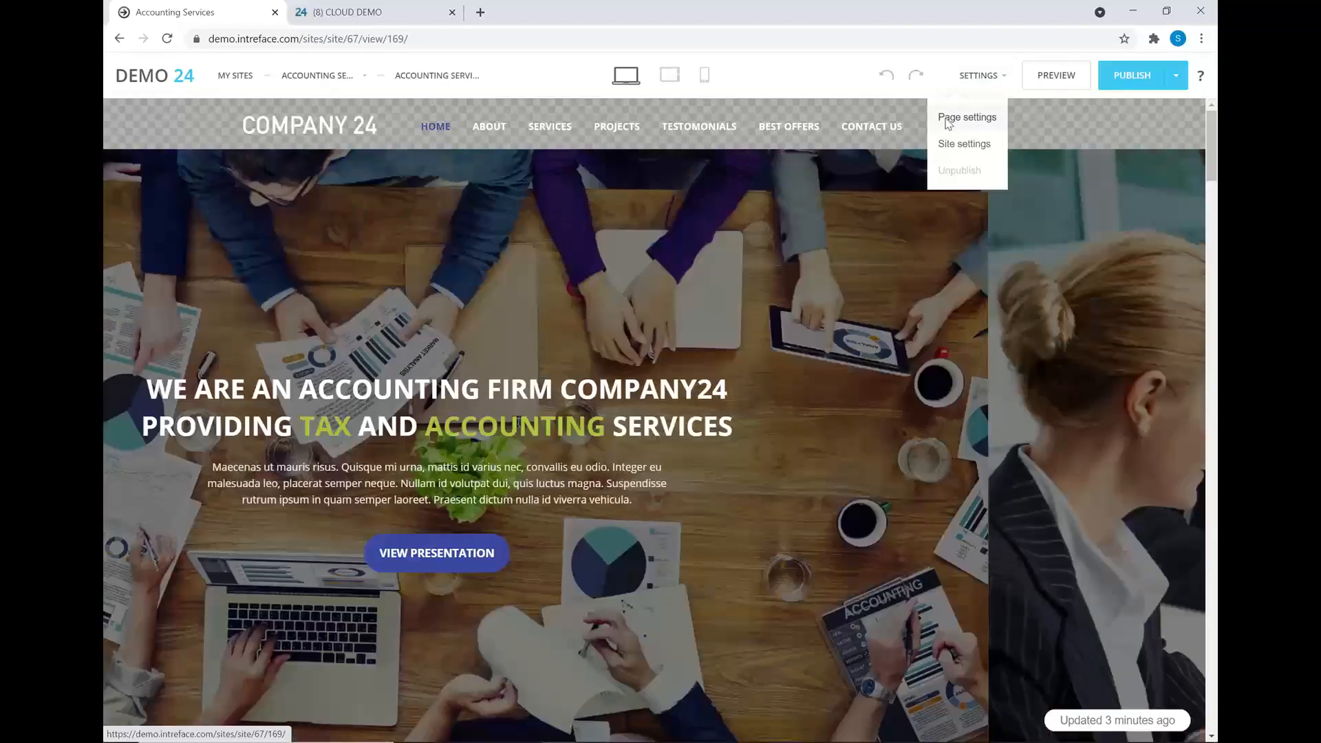
pyautogui.click(946, 122)
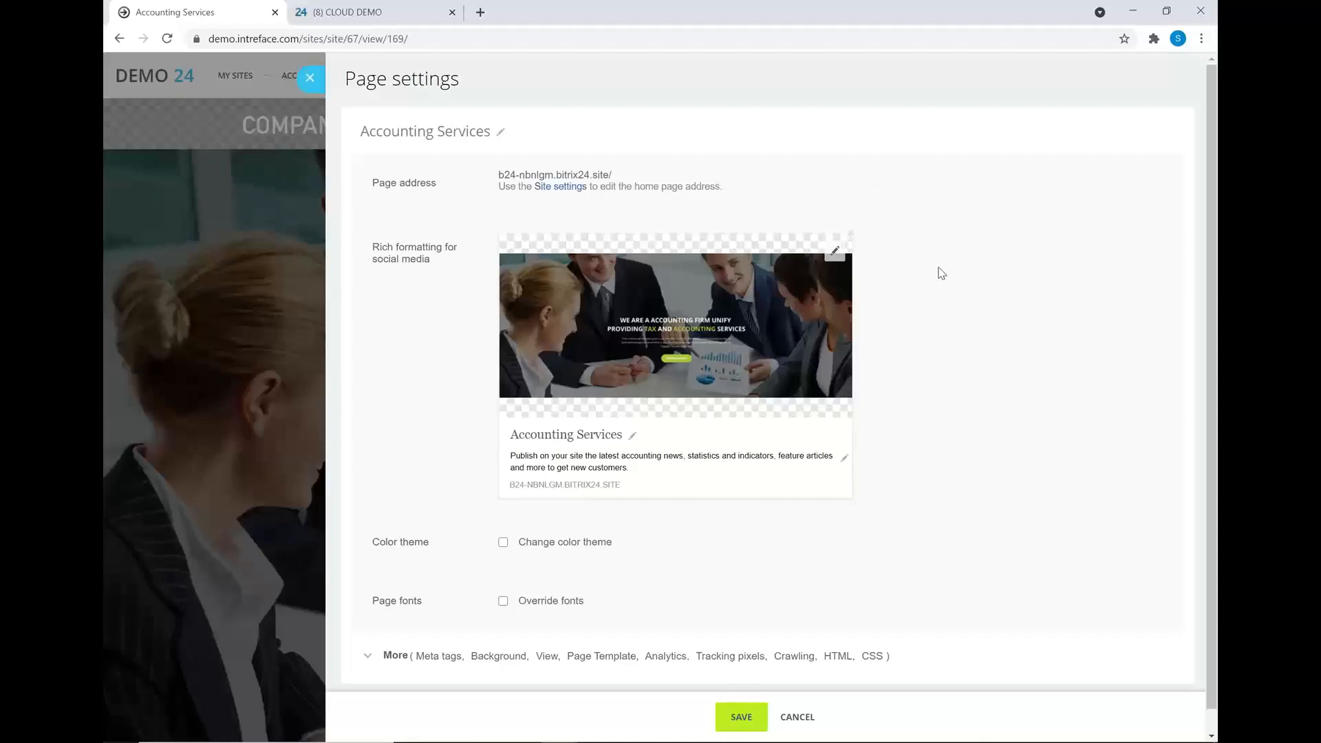
pyautogui.scroll(-1, 942, 272)
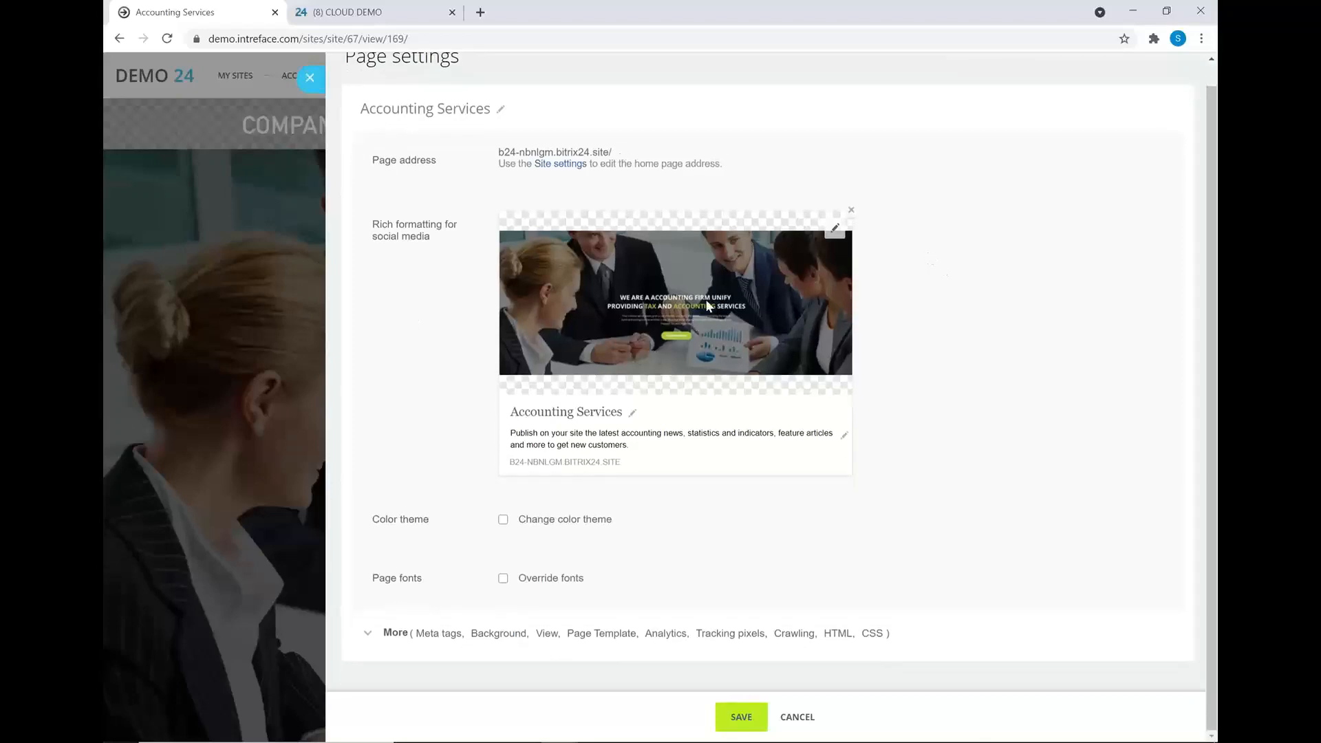
pyautogui.click(393, 636)
pyautogui.scroll(-5, 471, 618)
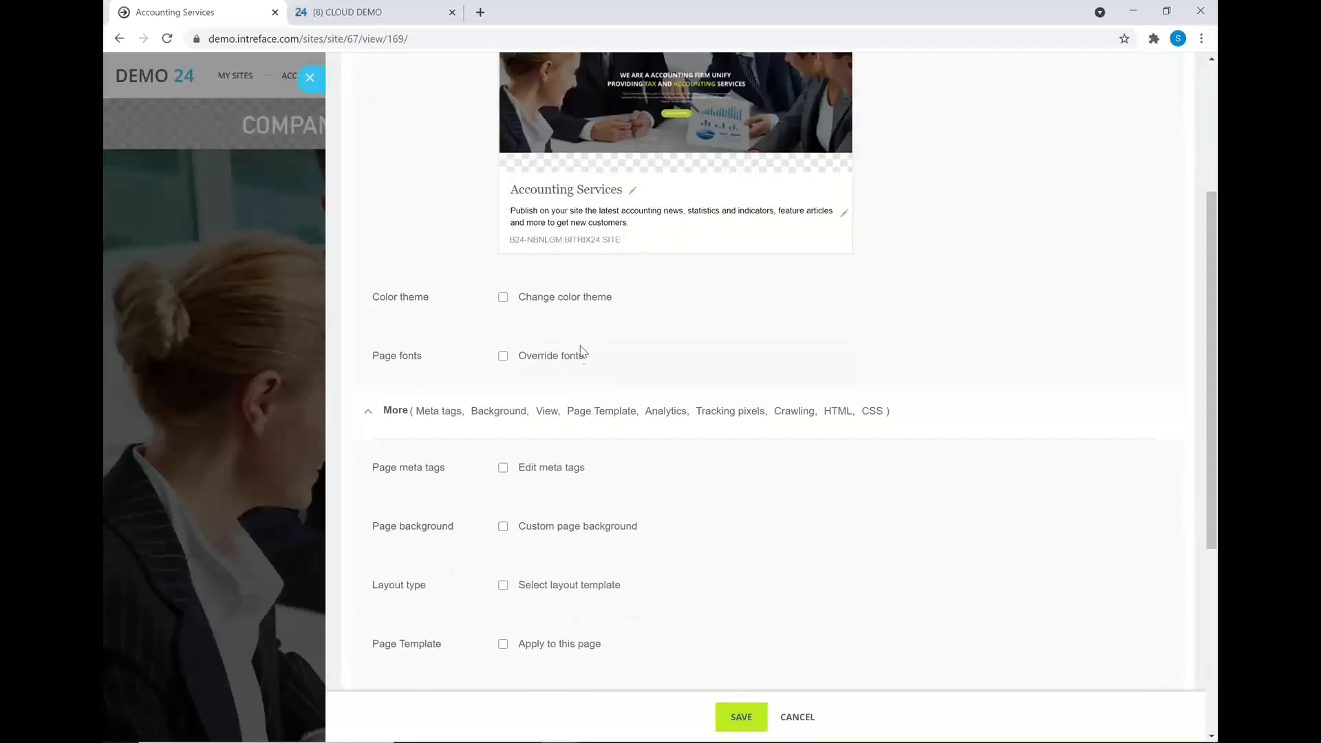
pyautogui.click(503, 321)
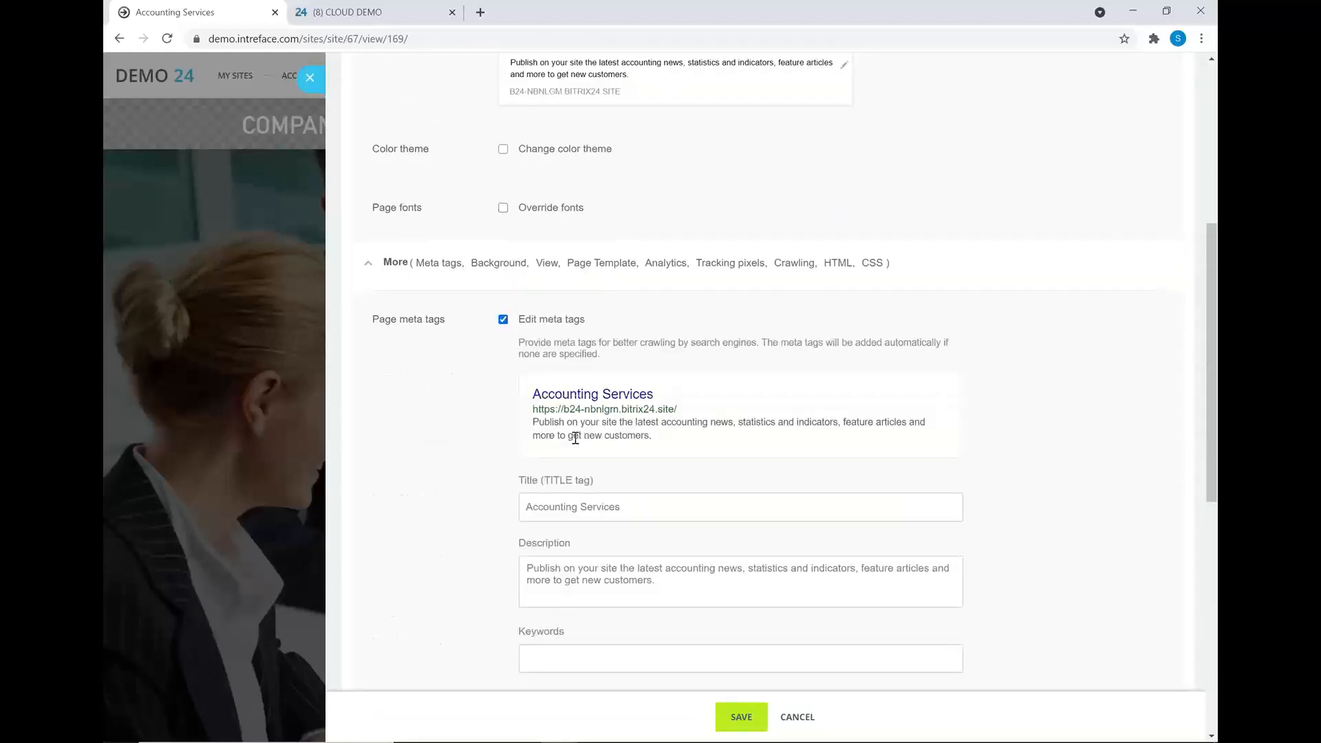
pyautogui.scroll(-1, 583, 454)
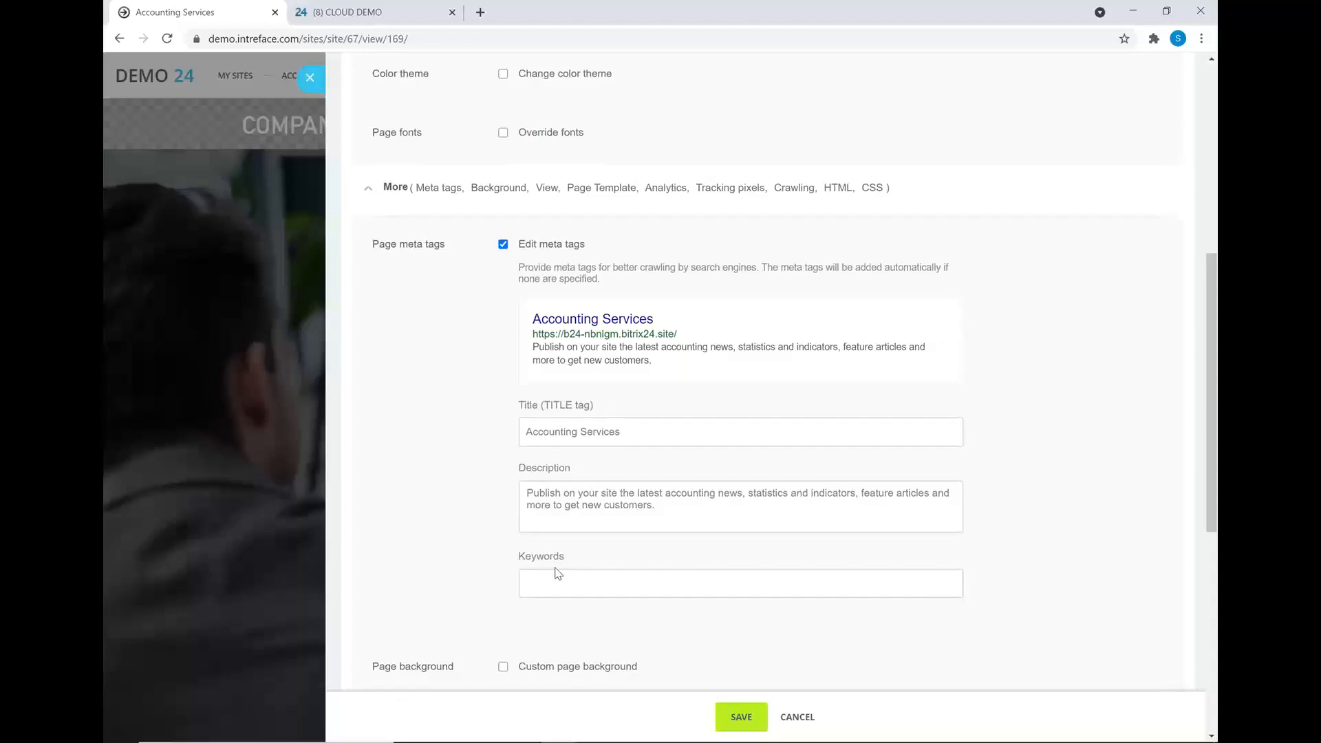
pyautogui.scroll(-2, 559, 575)
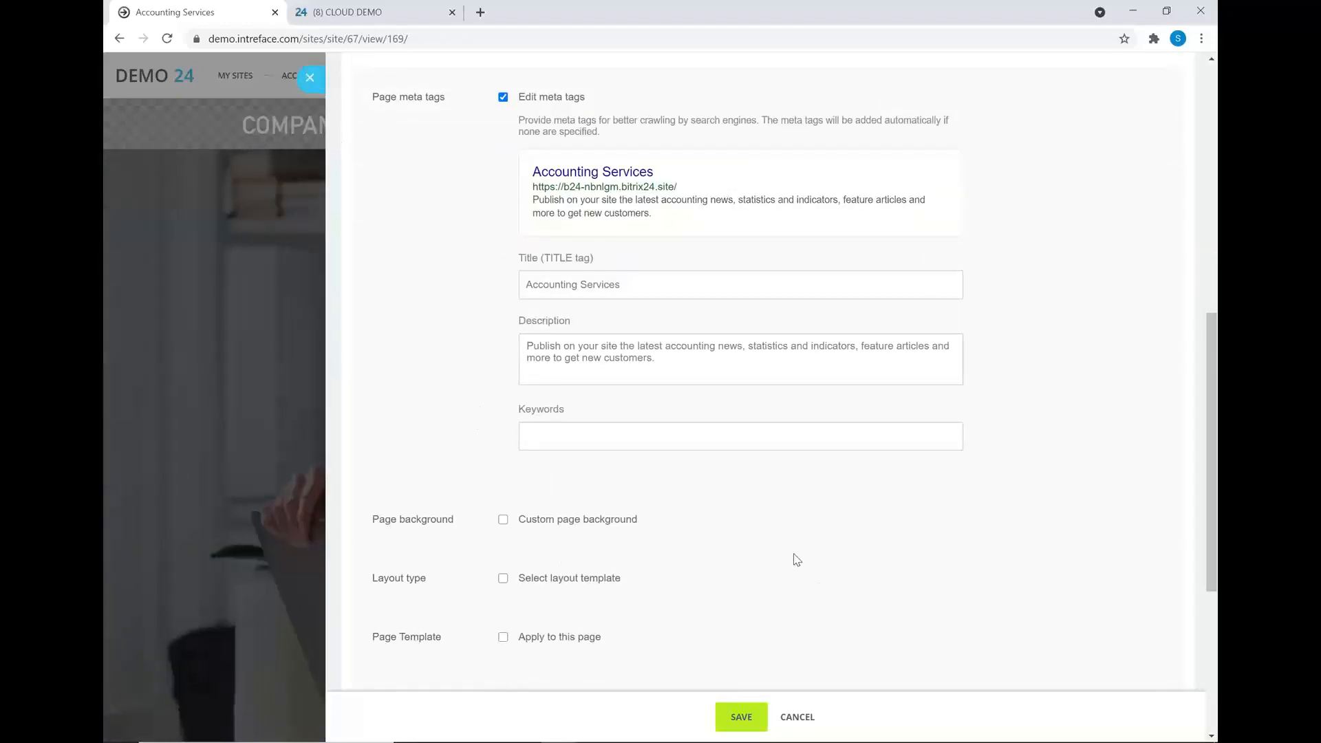
pyautogui.click(311, 79)
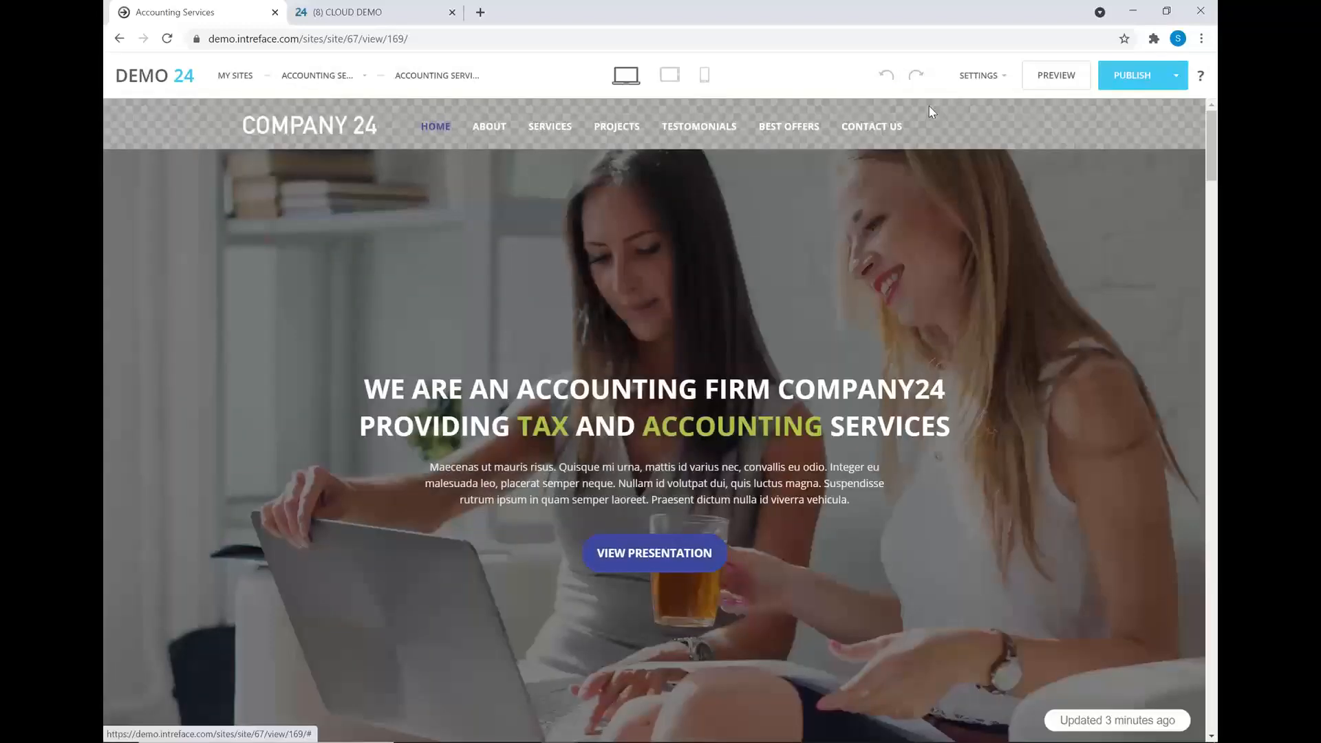
# - Scroll the home page past the hero slider and We Know Our Job to What We Offer
pyautogui.click(980, 77)
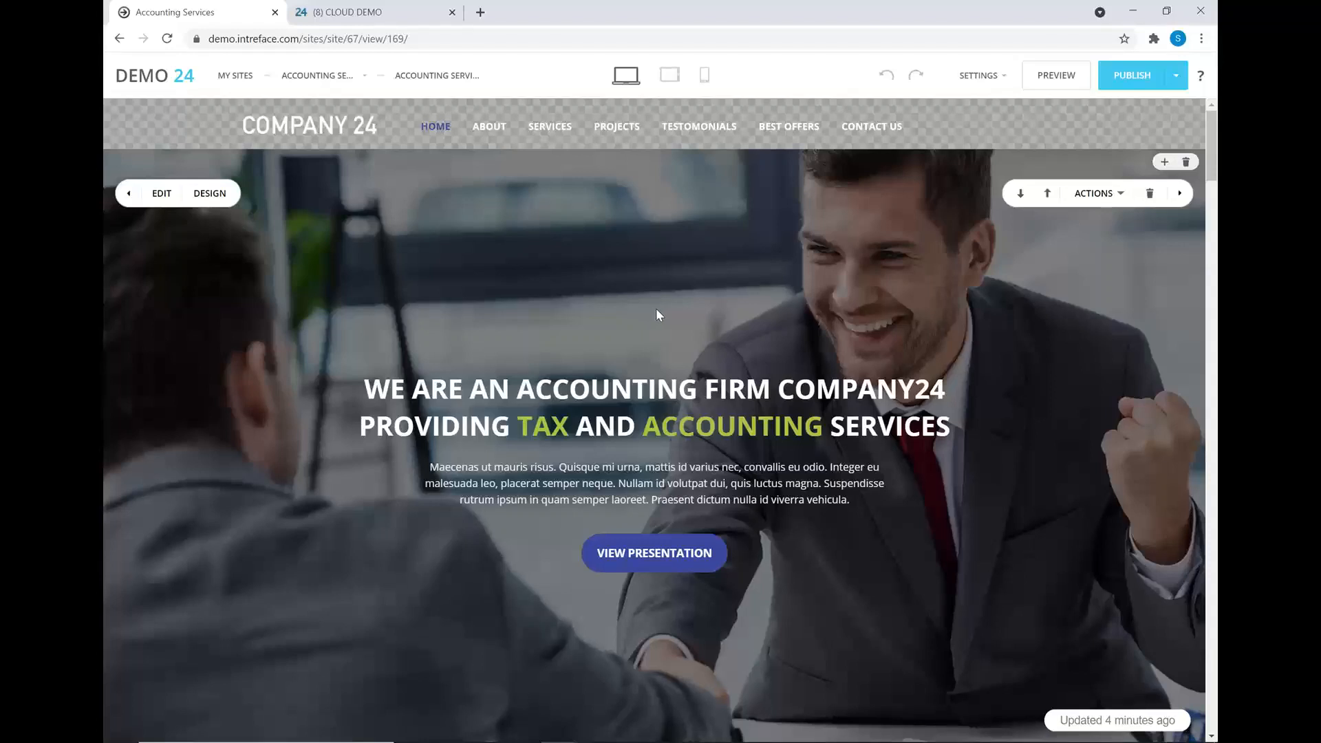
pyautogui.scroll(-3, 657, 313)
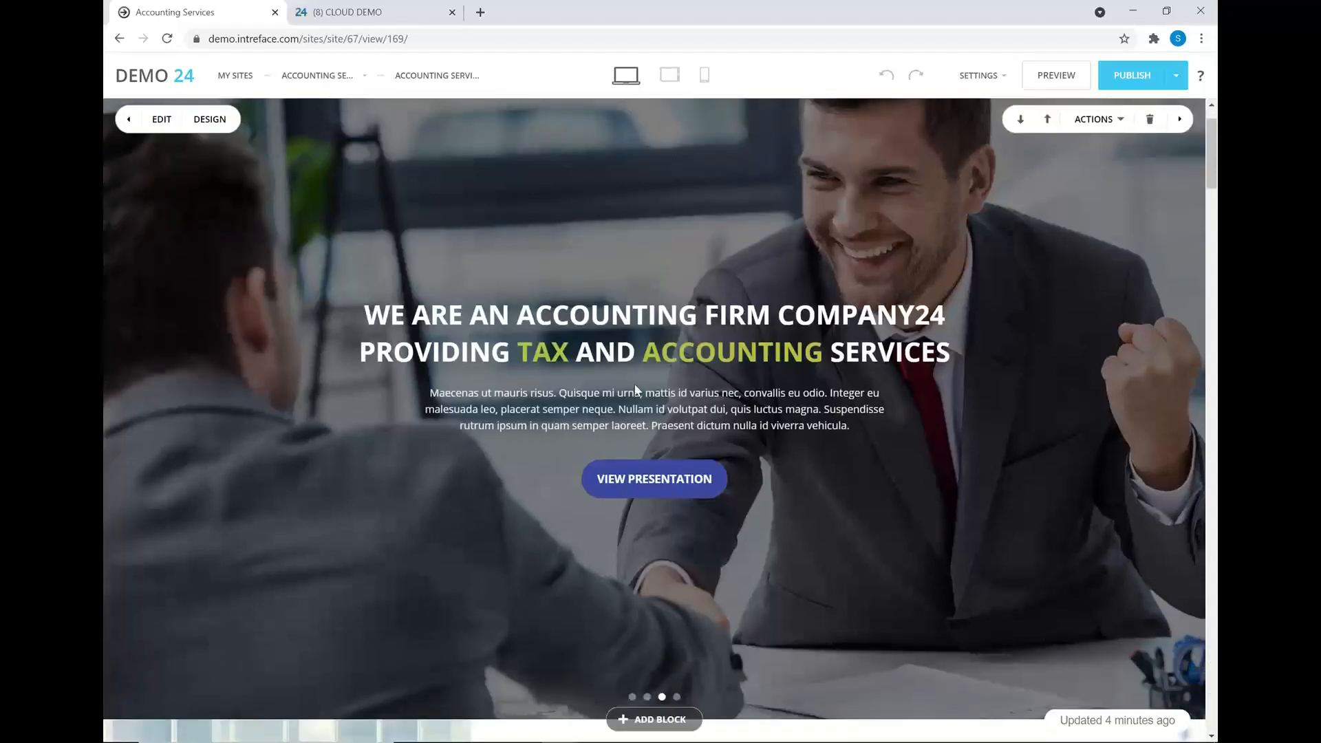
pyautogui.scroll(-3, 636, 390)
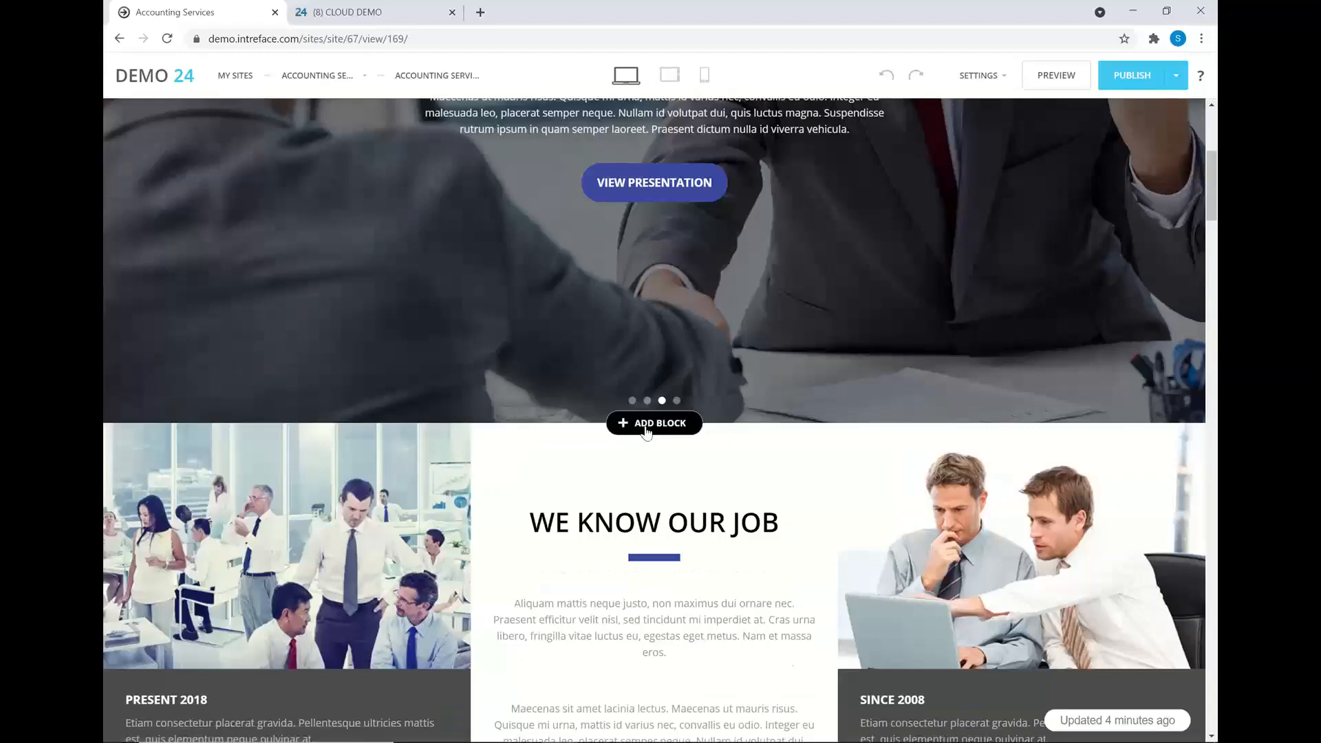
pyautogui.scroll(-5, 647, 432)
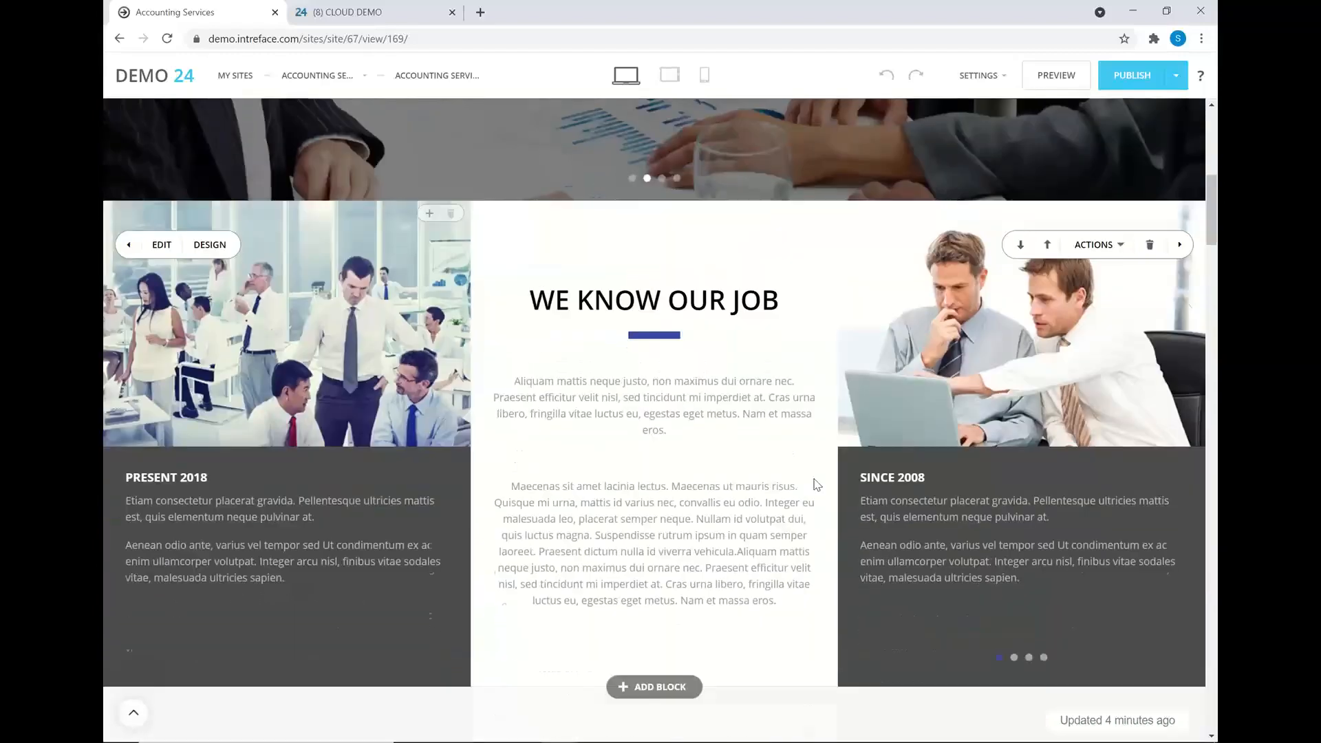
pyautogui.scroll(-3, 895, 458)
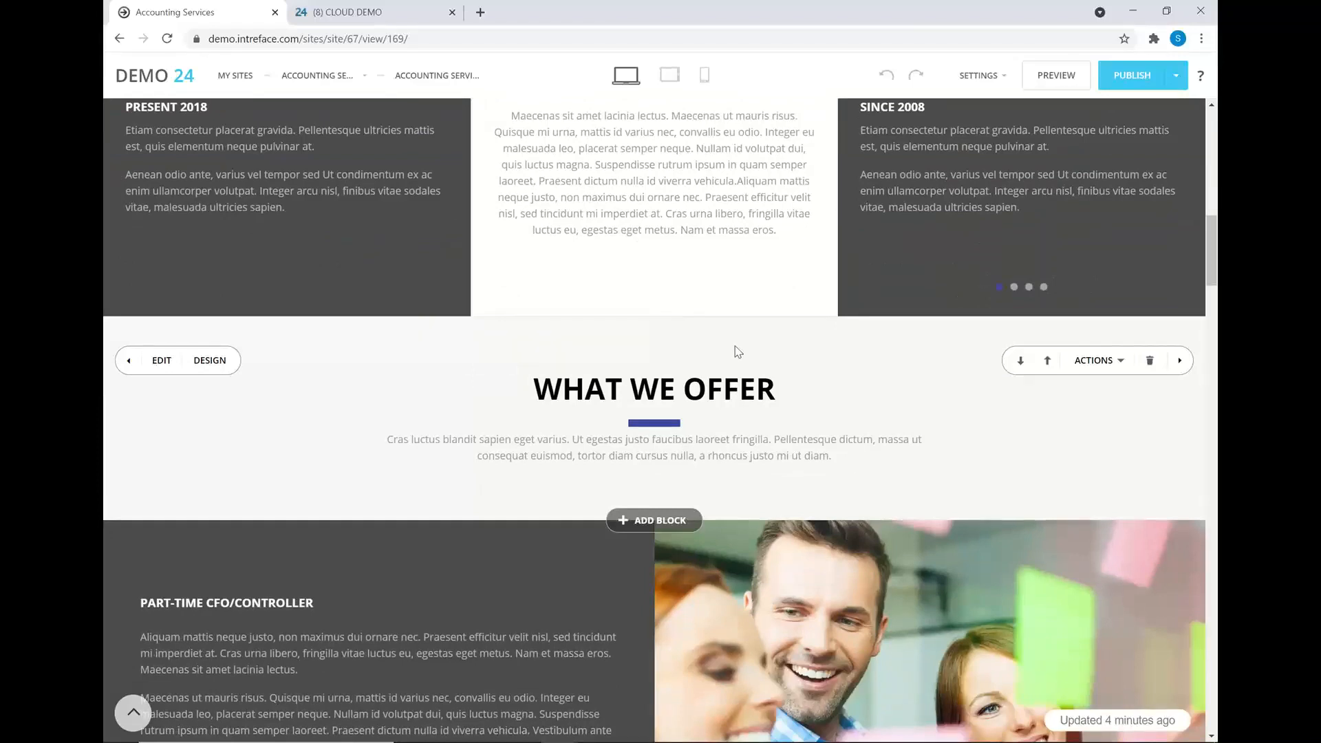
# - Add the 'Images arranged in three columns, screen width' block under What We Offer
pyautogui.click(624, 521)
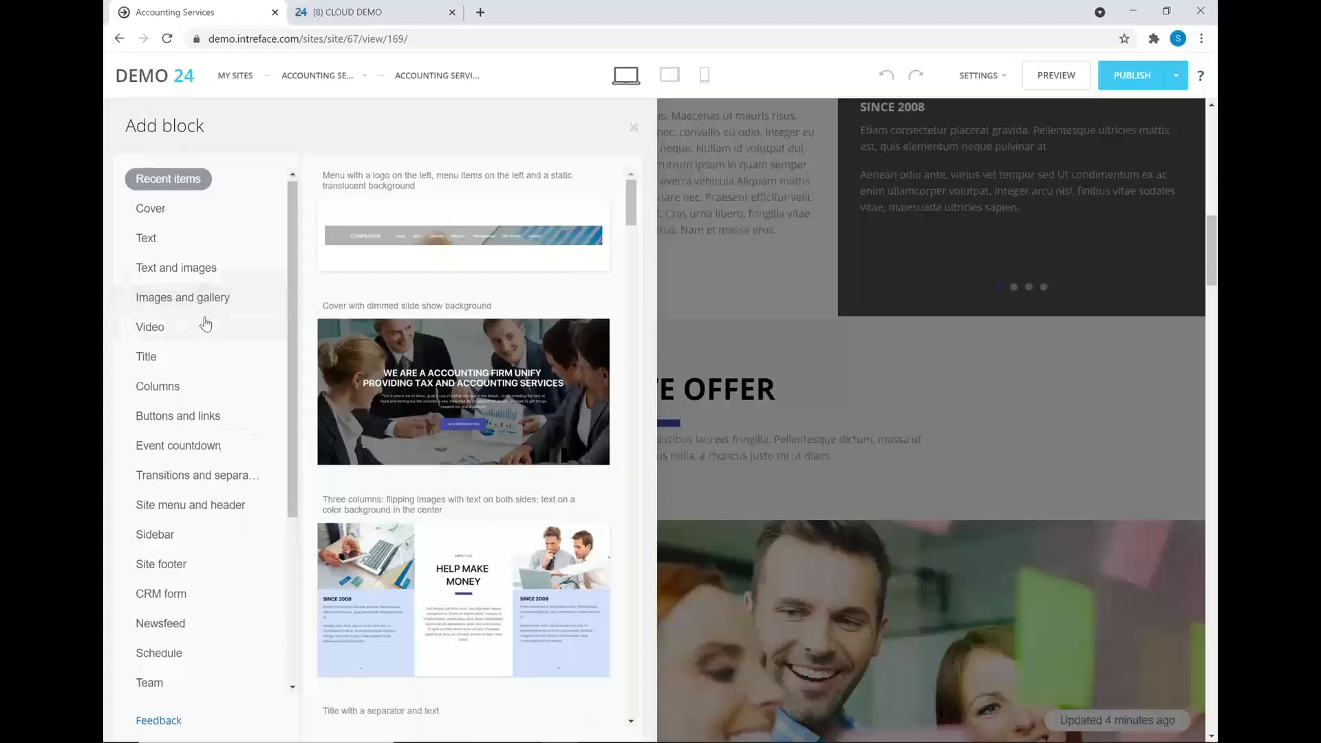
pyautogui.scroll(-1, 204, 321)
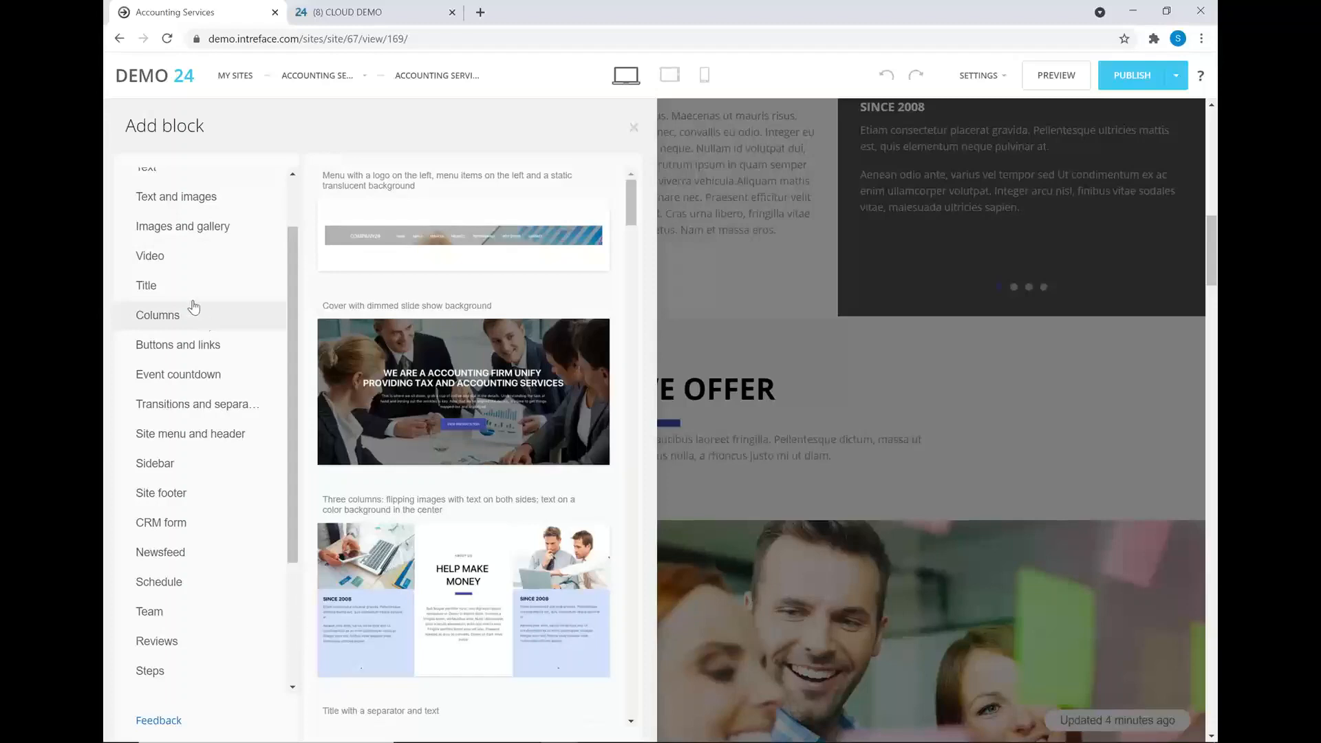
pyautogui.click(172, 267)
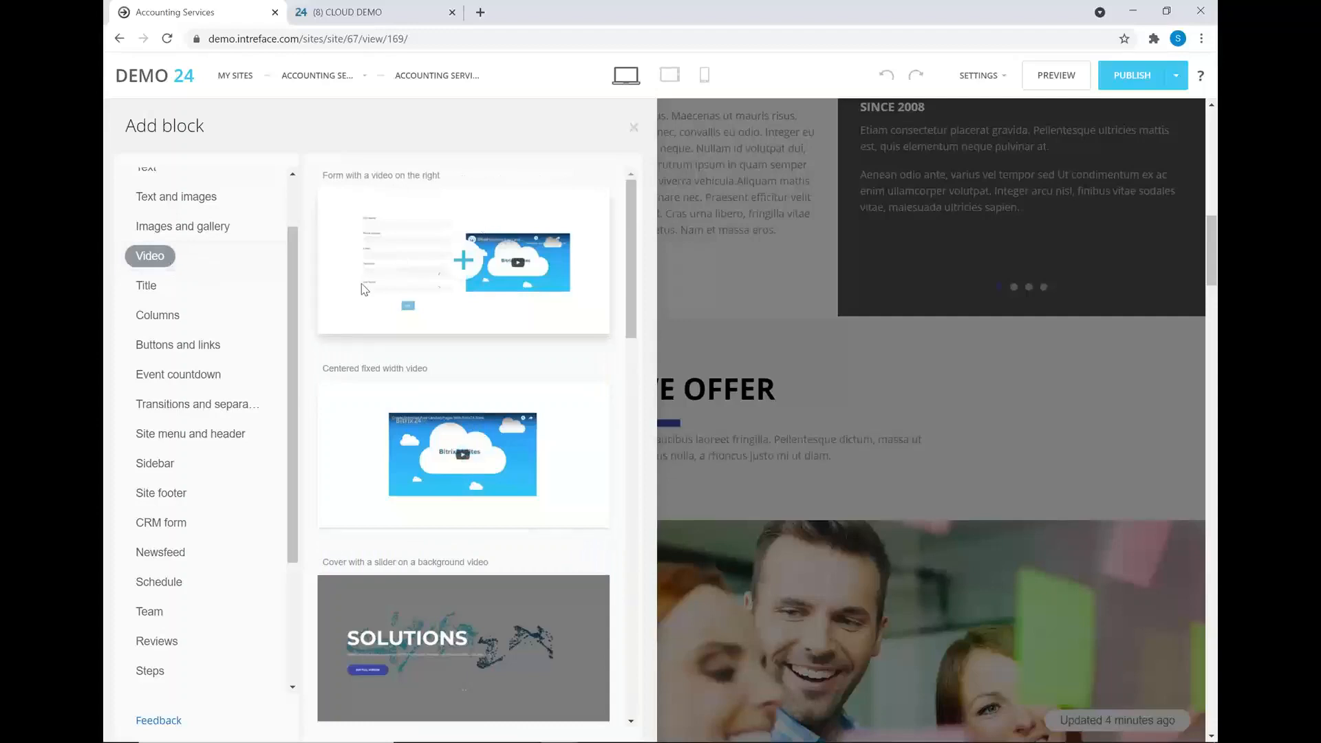
pyautogui.scroll(-5, 492, 299)
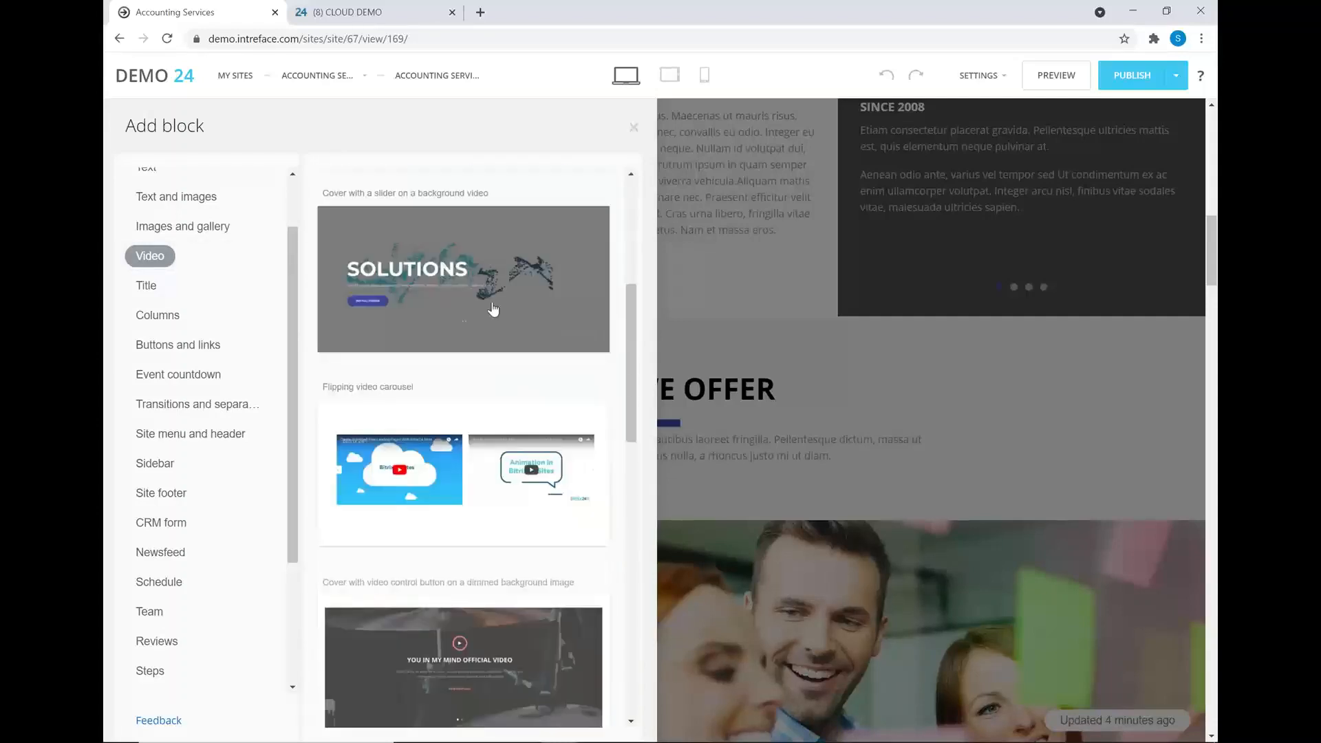
pyautogui.scroll(-3, 492, 310)
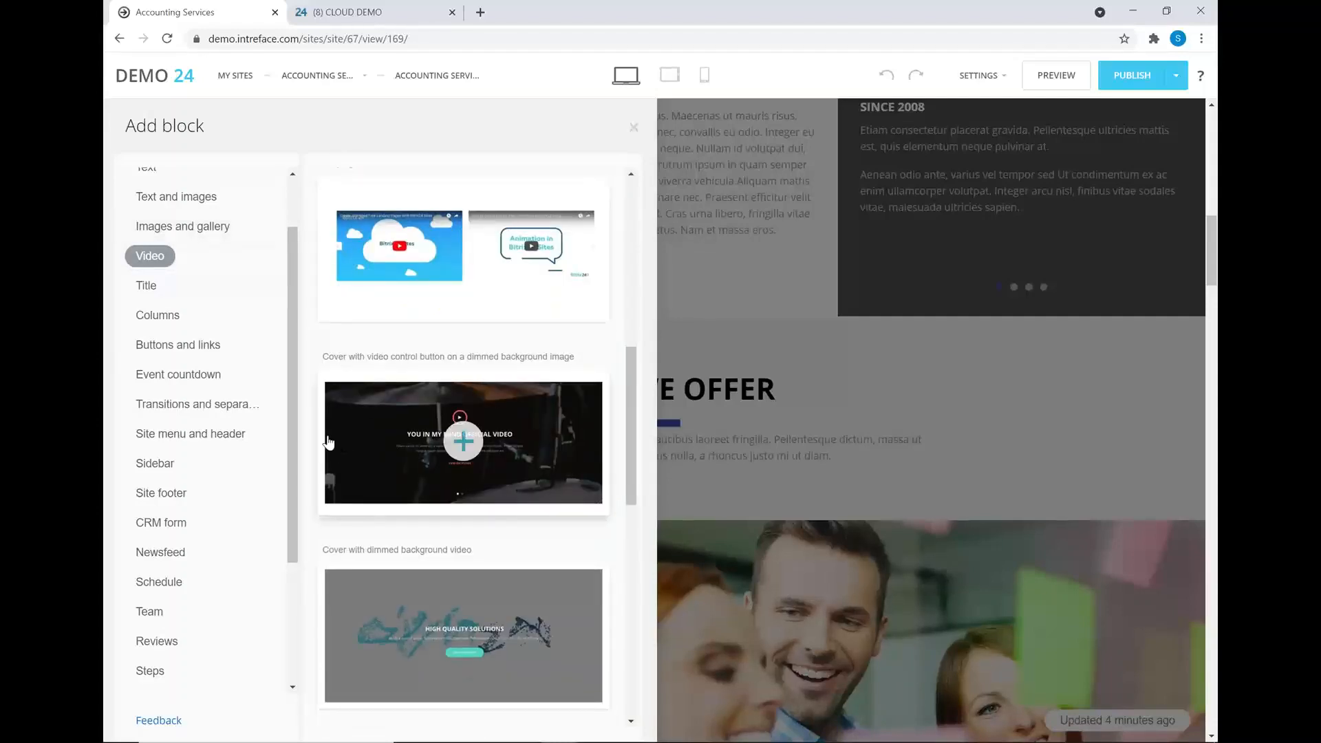
pyautogui.click(176, 350)
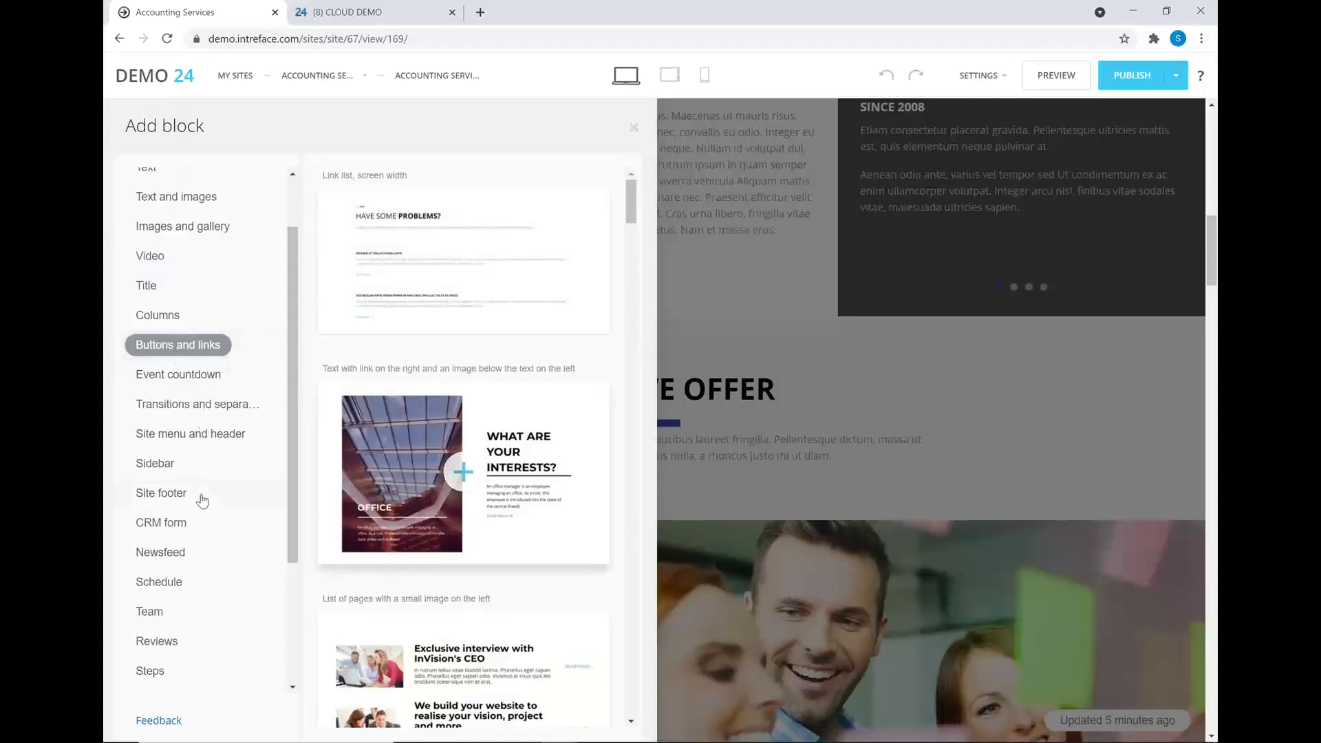
pyautogui.scroll(-1, 206, 535)
pyautogui.scroll(-1, 207, 535)
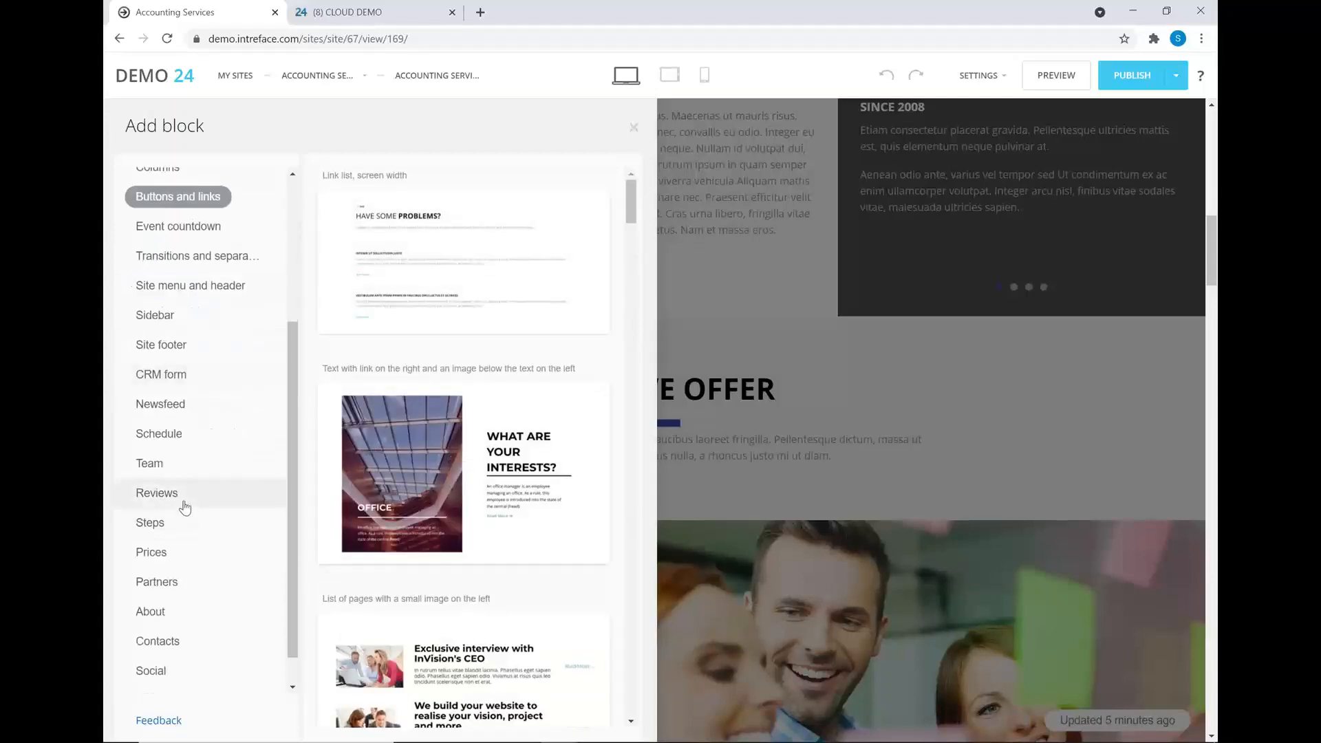
pyautogui.scroll(-1, 189, 537)
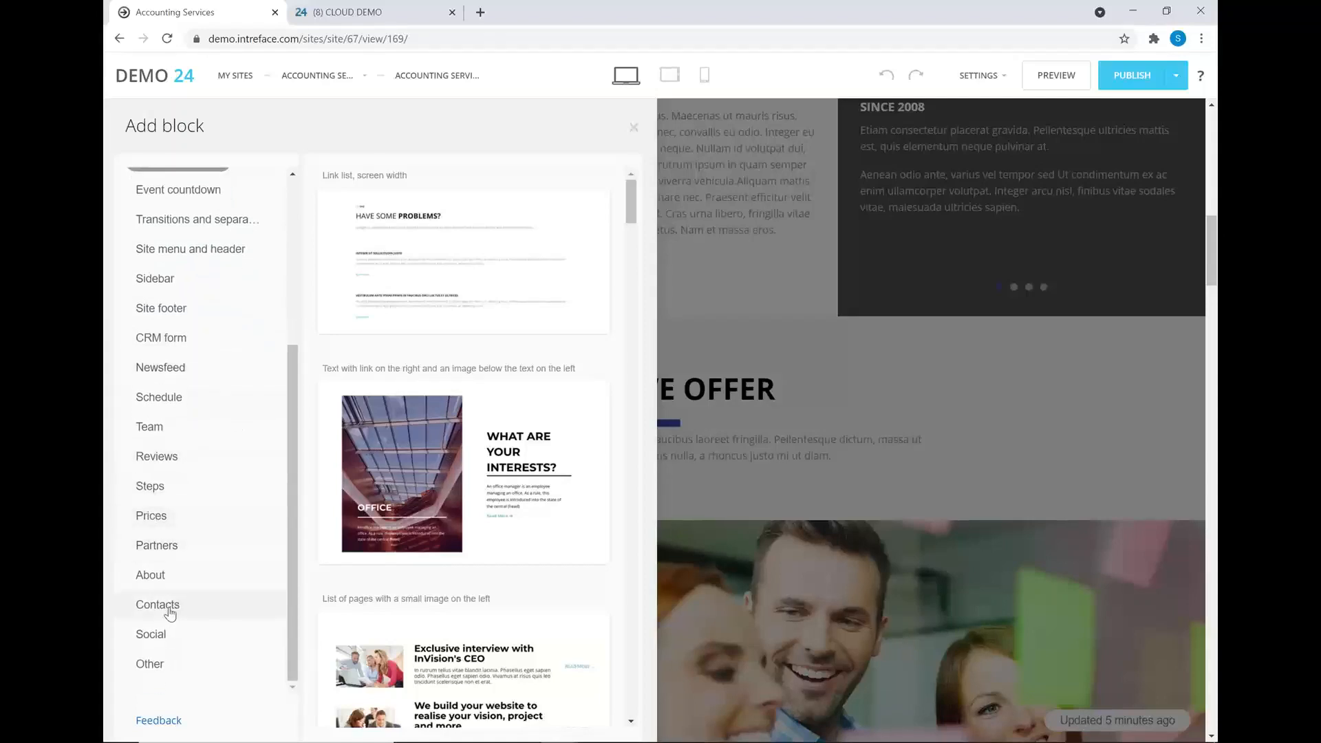
pyautogui.click(159, 605)
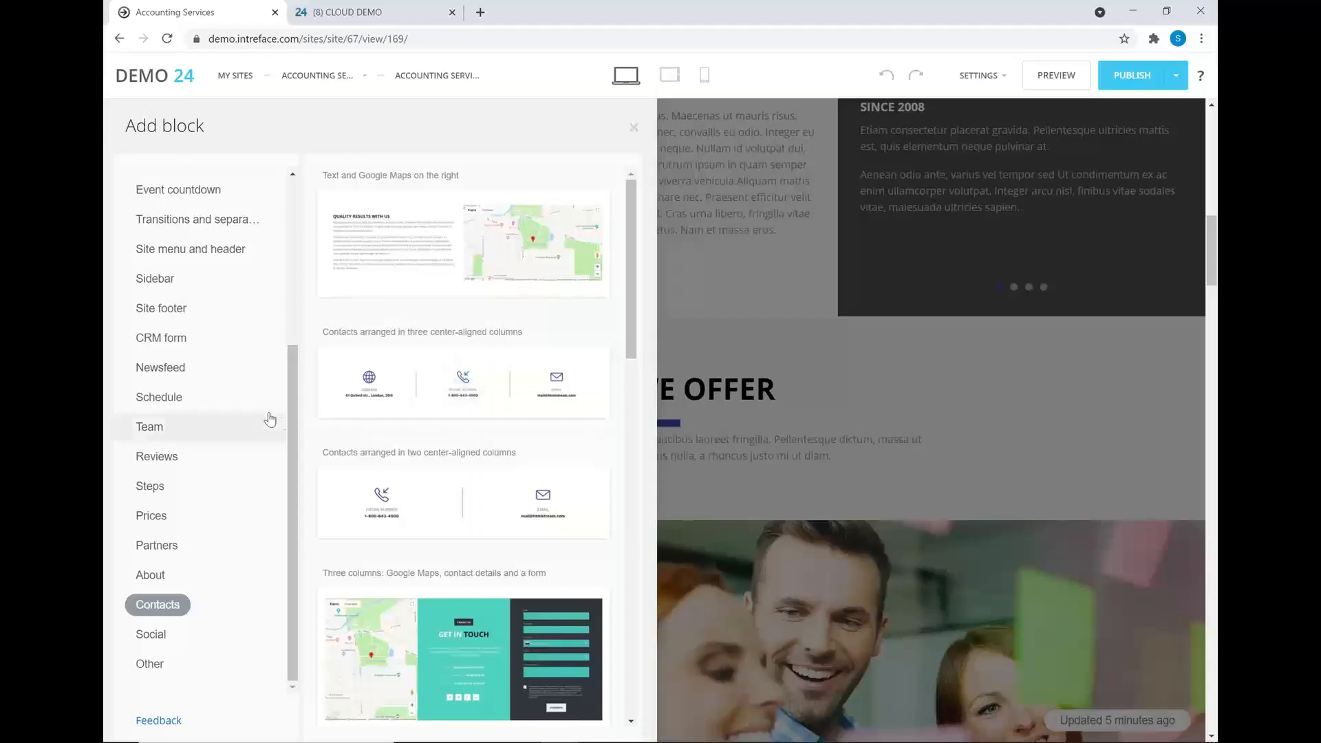
pyautogui.scroll(4, 296, 413)
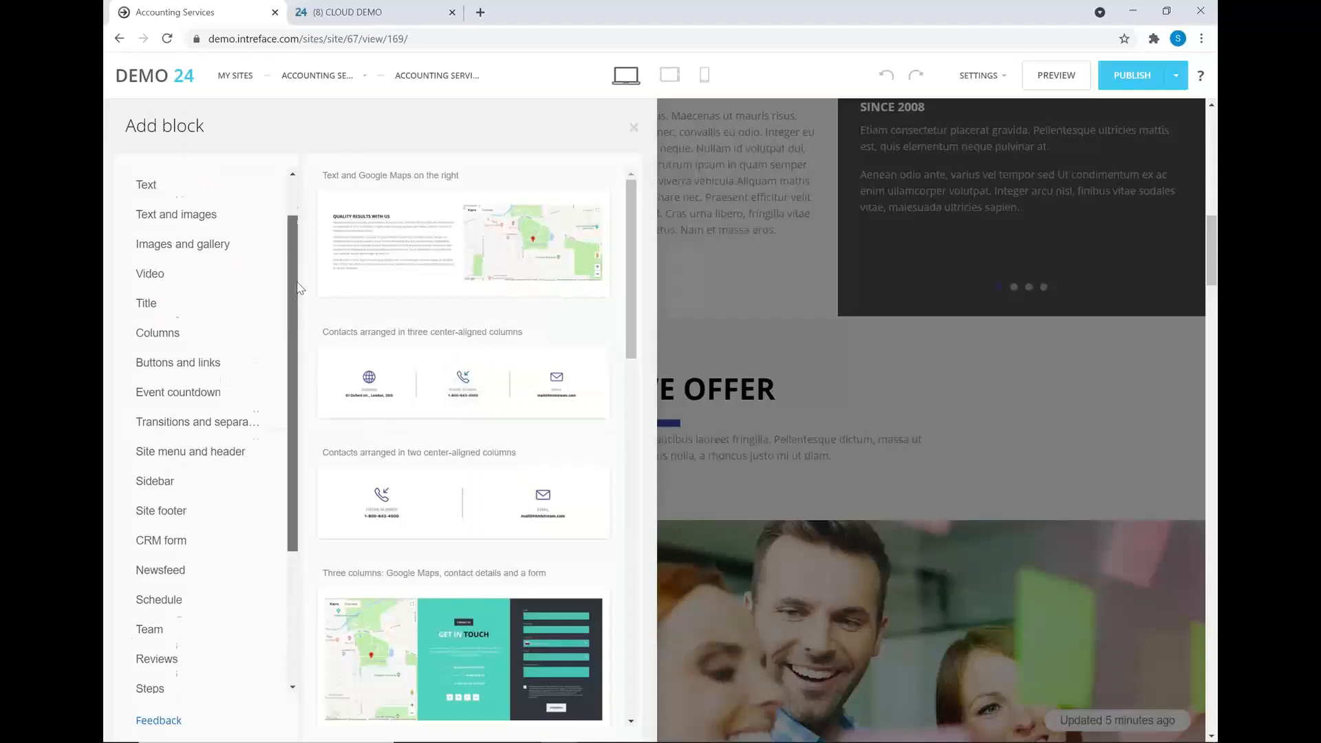
pyautogui.click(174, 274)
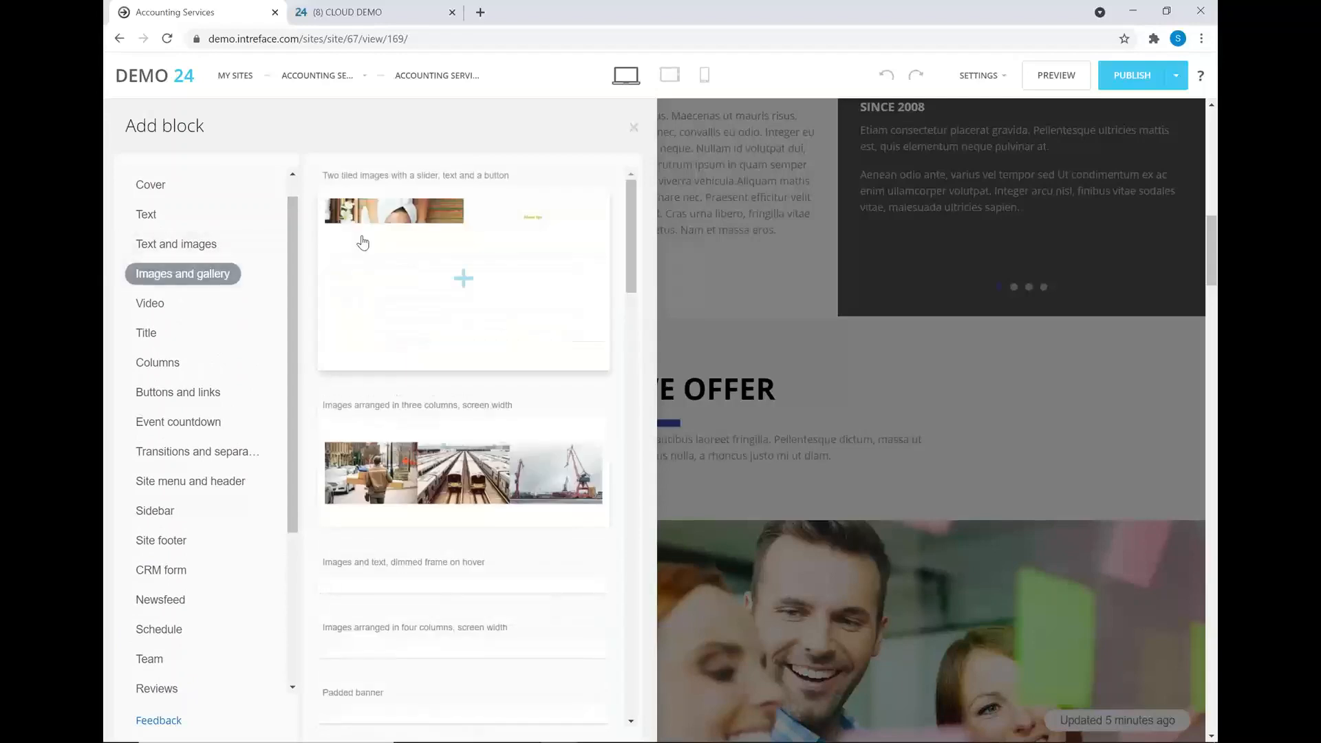
pyautogui.click(543, 468)
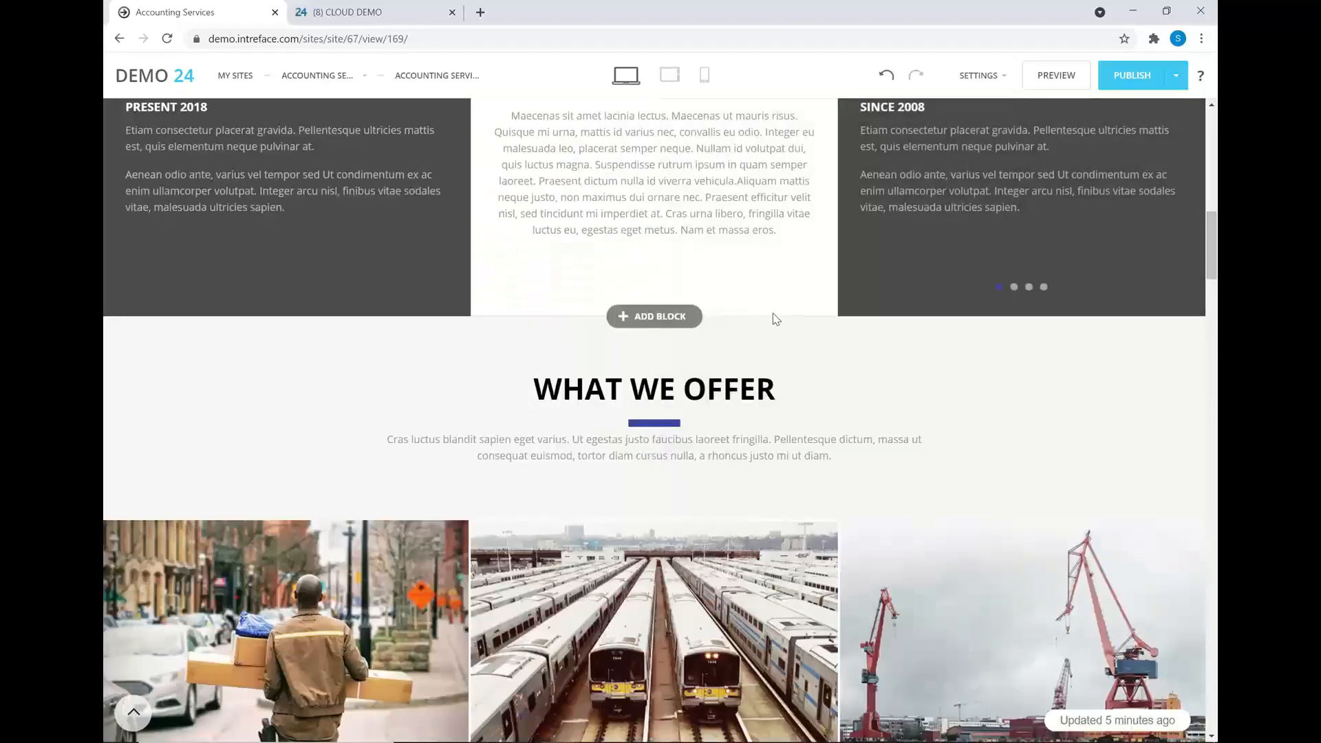
# - Move the three-image block above What We Offer and open its Edit panel
pyautogui.scroll(-3, 778, 313)
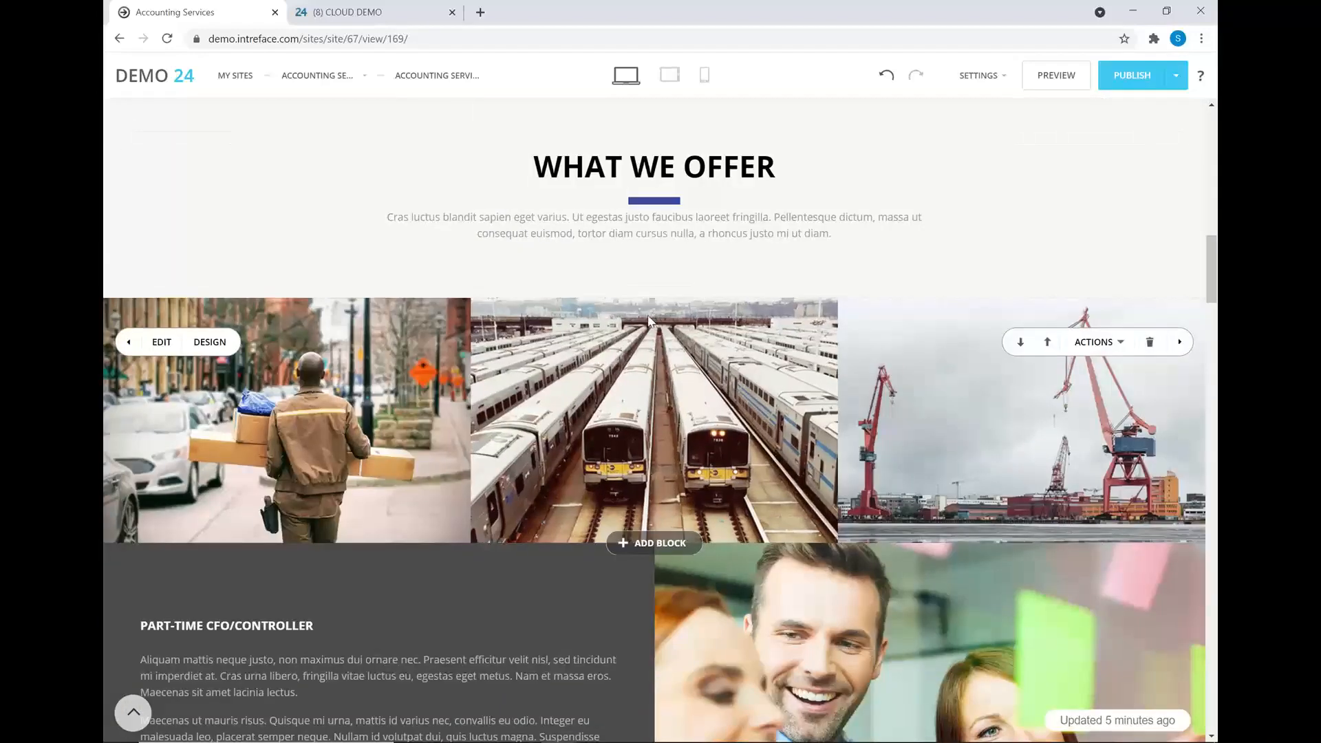
pyautogui.click(1047, 343)
pyautogui.scroll(1, 843, 381)
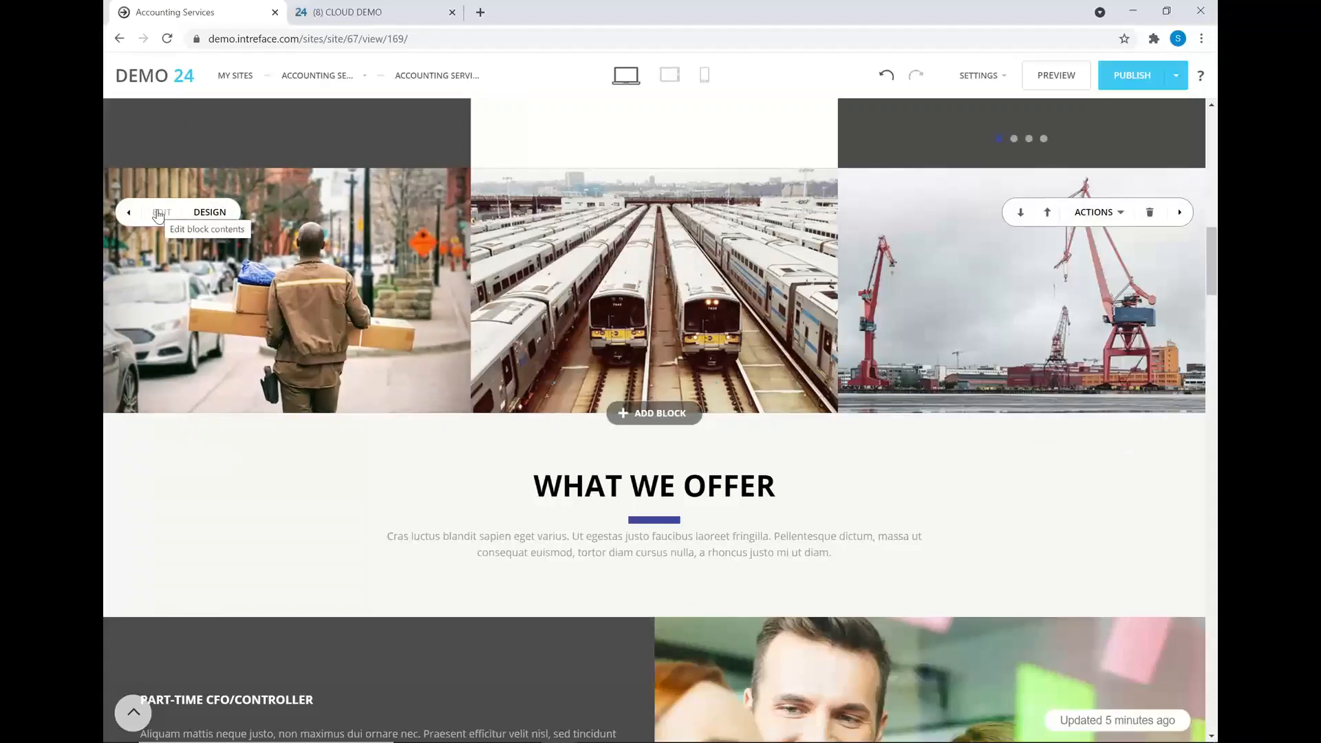
pyautogui.click(158, 215)
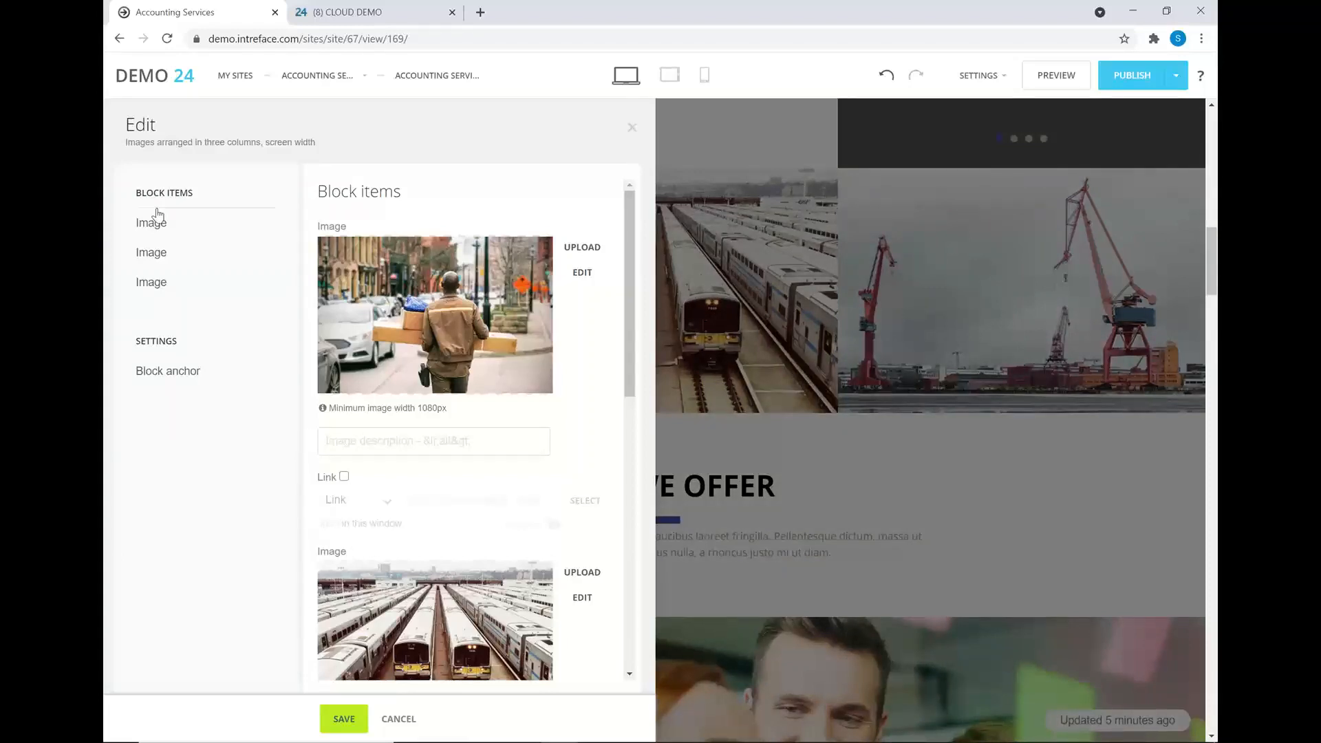
# - Pick the sunset city skyline photo from Unsplash's Buildings tag as the first image
pyautogui.click(575, 251)
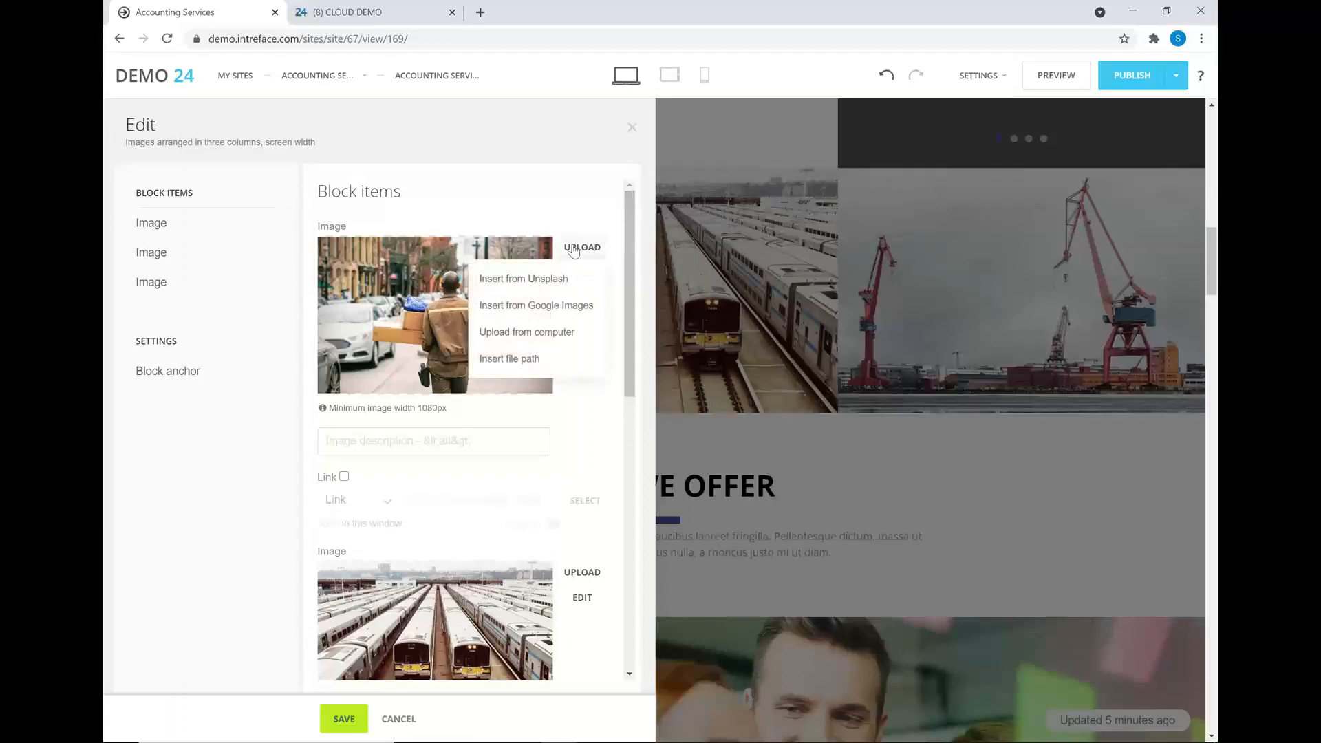
pyautogui.click(531, 280)
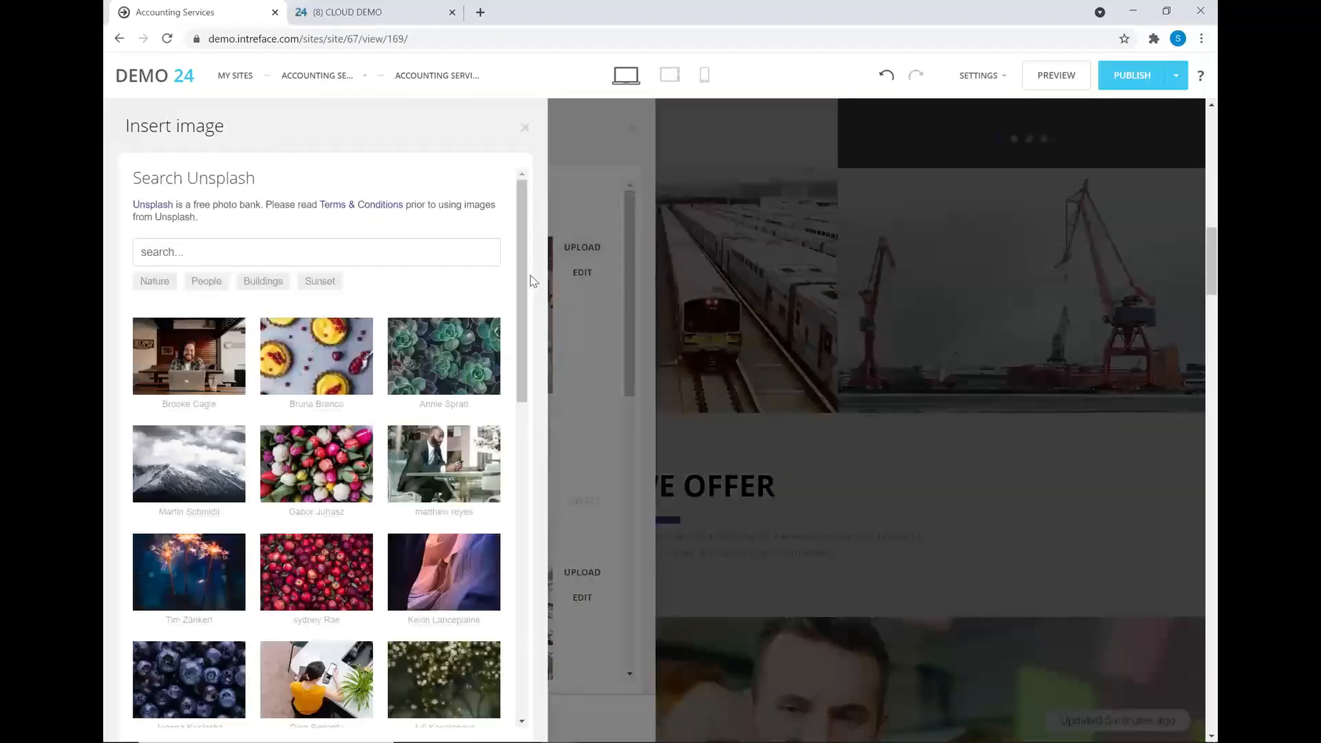
pyautogui.click(261, 281)
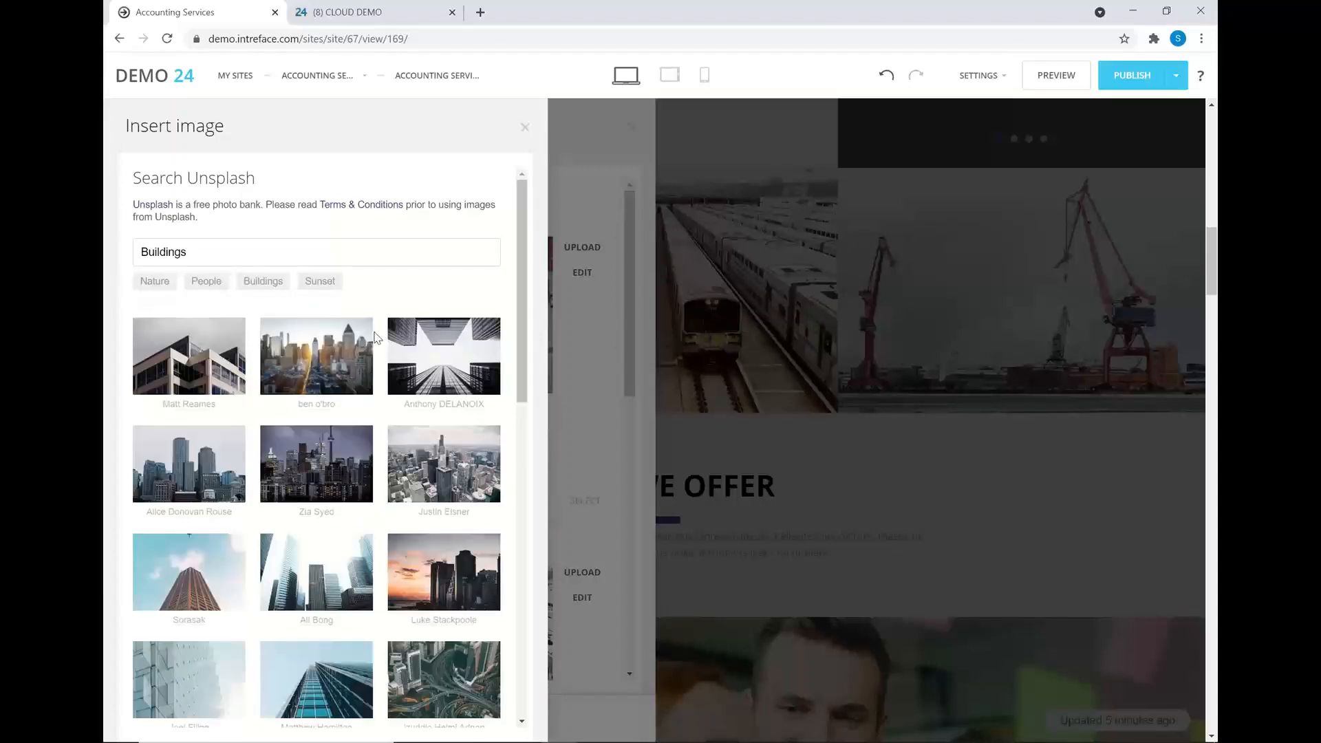
pyautogui.scroll(-2, 358, 396)
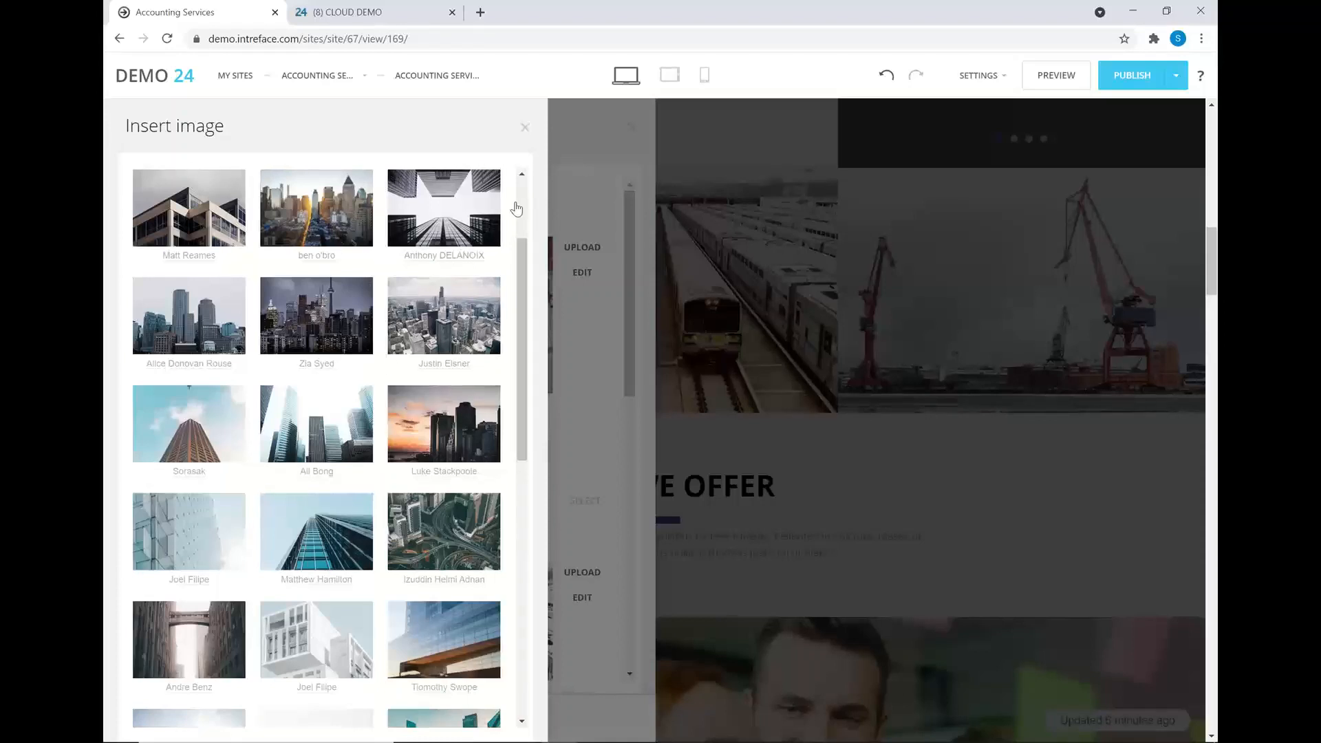
pyautogui.click(480, 440)
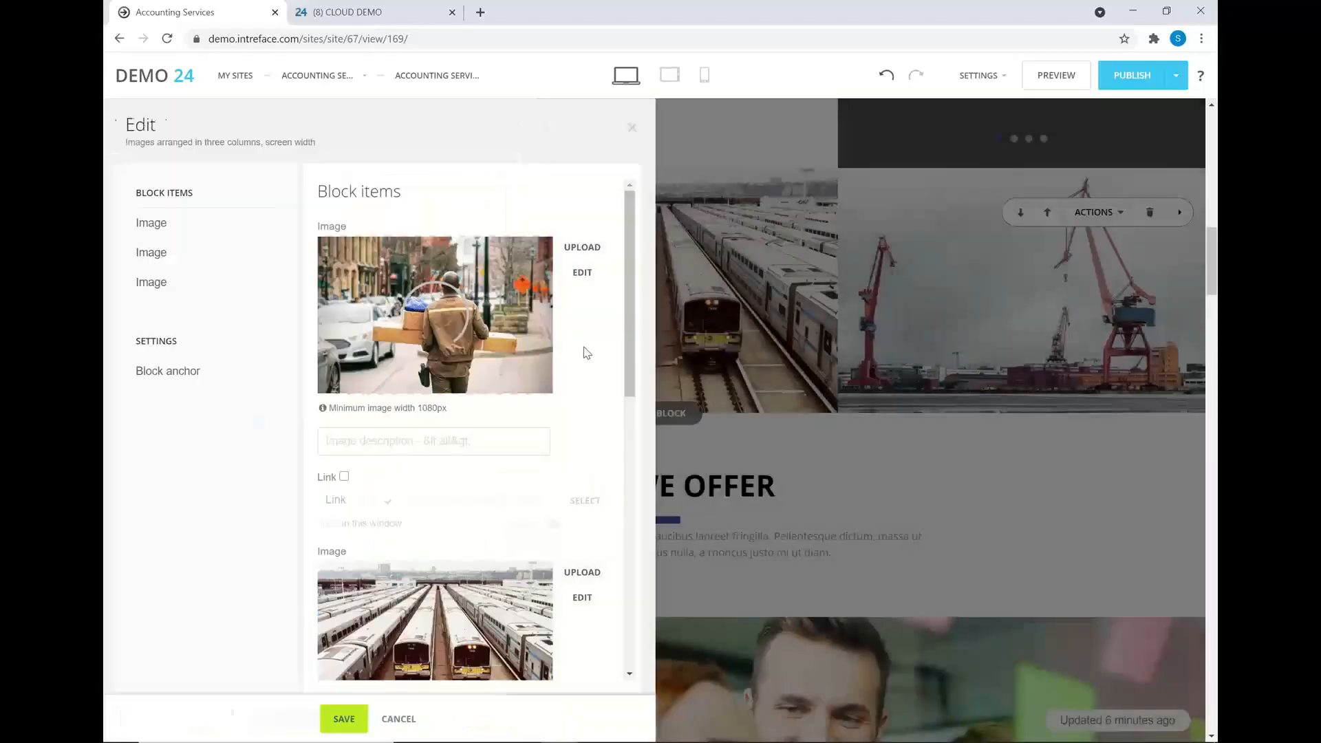
# - Save the block with the skyline image, scroll back to the header, and switch to the Free Cake page
pyautogui.click(342, 719)
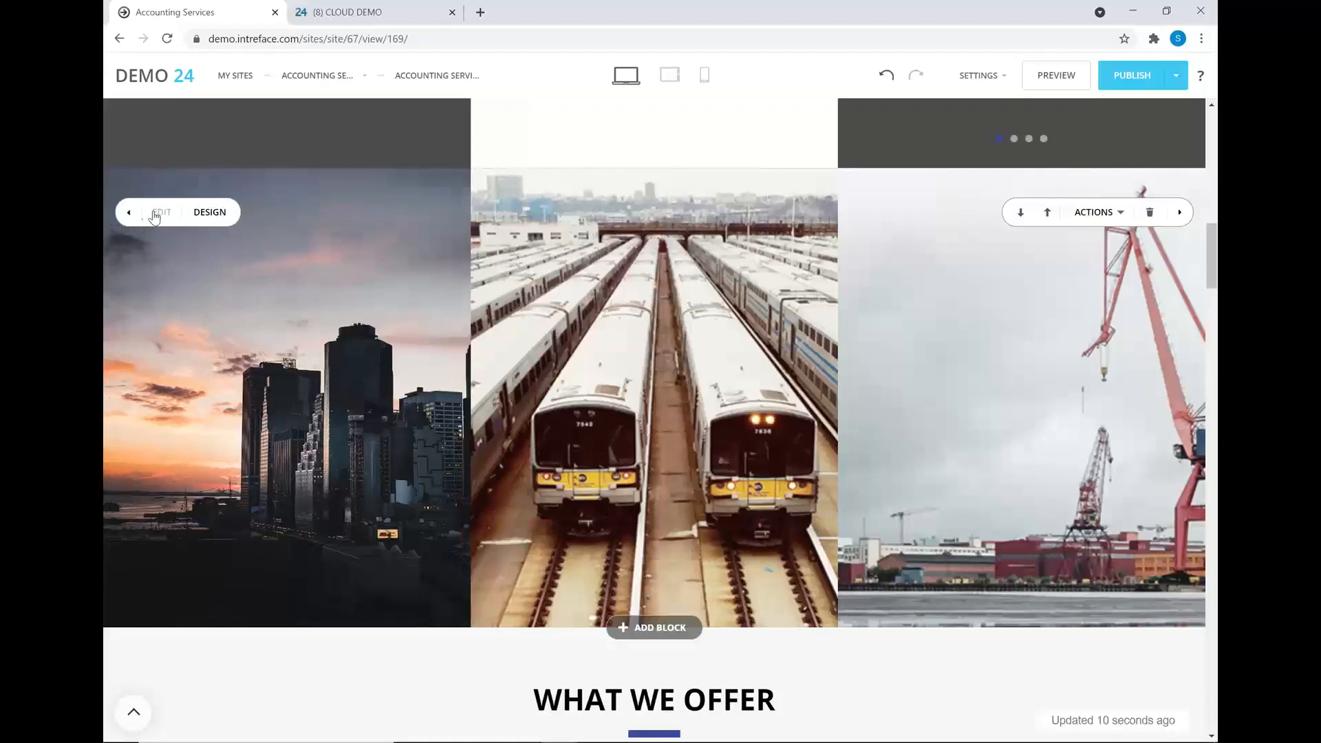
pyautogui.scroll(5, 663, 363)
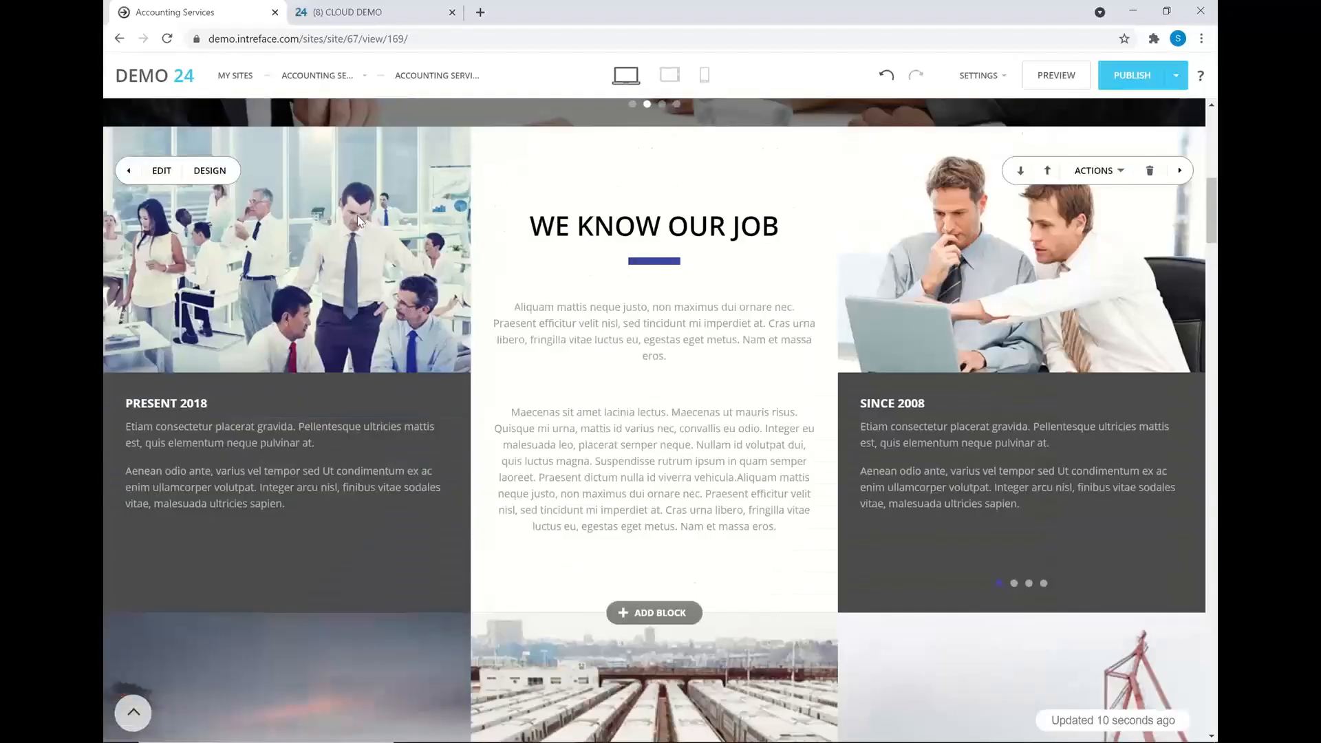
pyautogui.scroll(1, 436, 354)
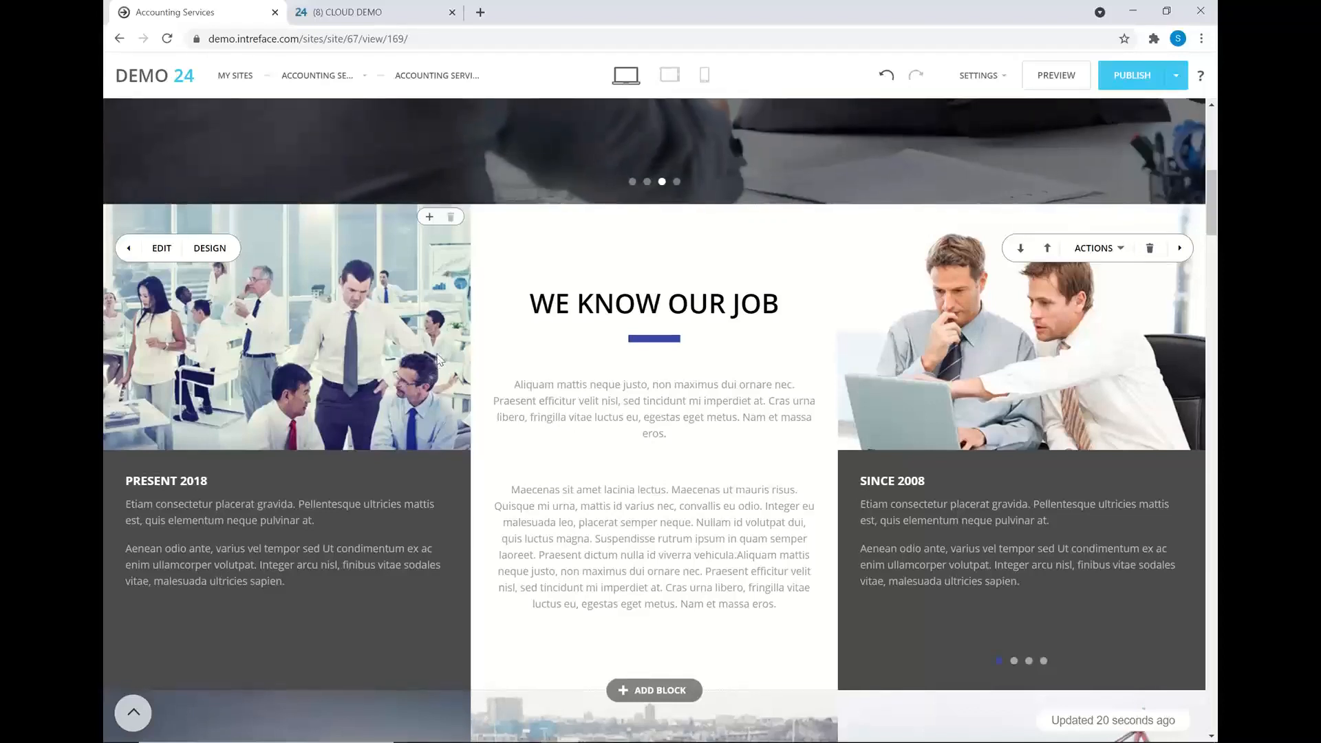
pyautogui.scroll(2, 494, 229)
pyautogui.scroll(2, 495, 230)
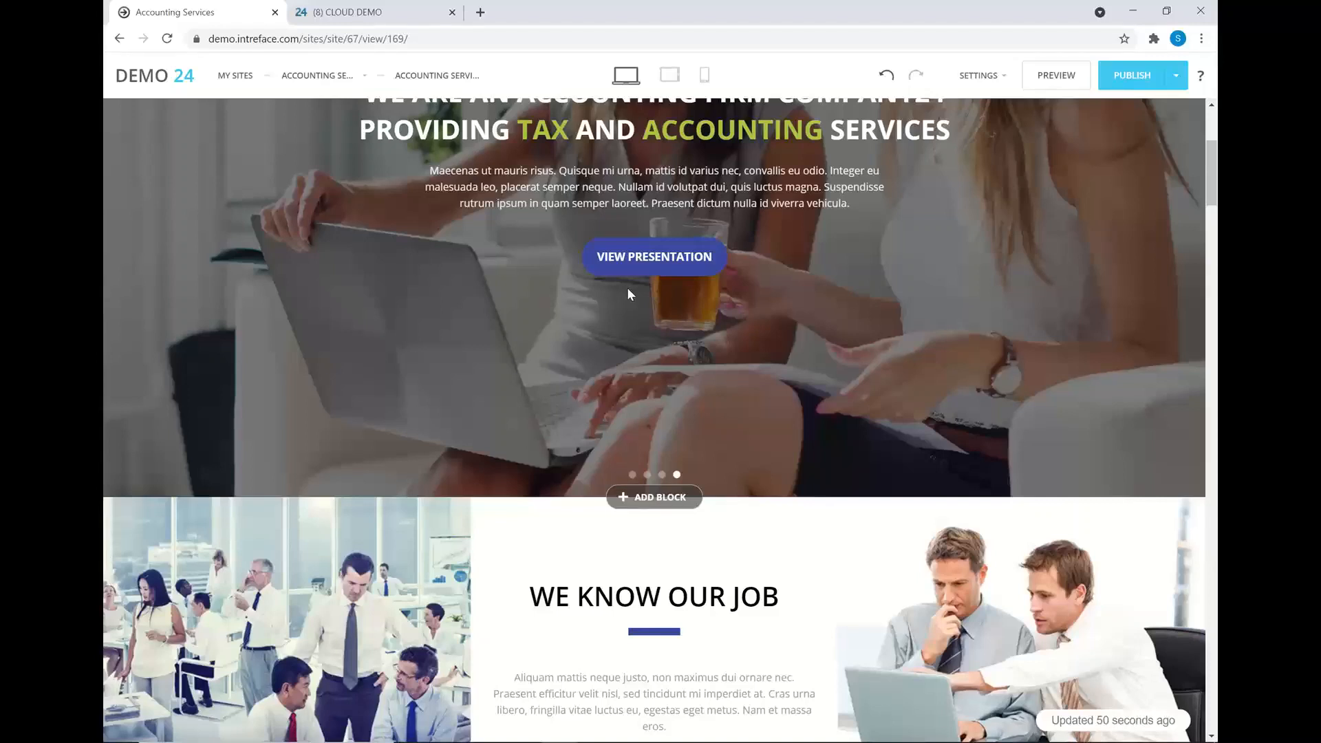
pyautogui.hotkey('alt', 'Tab')
pyautogui.hotkey('alt', 'Tab')
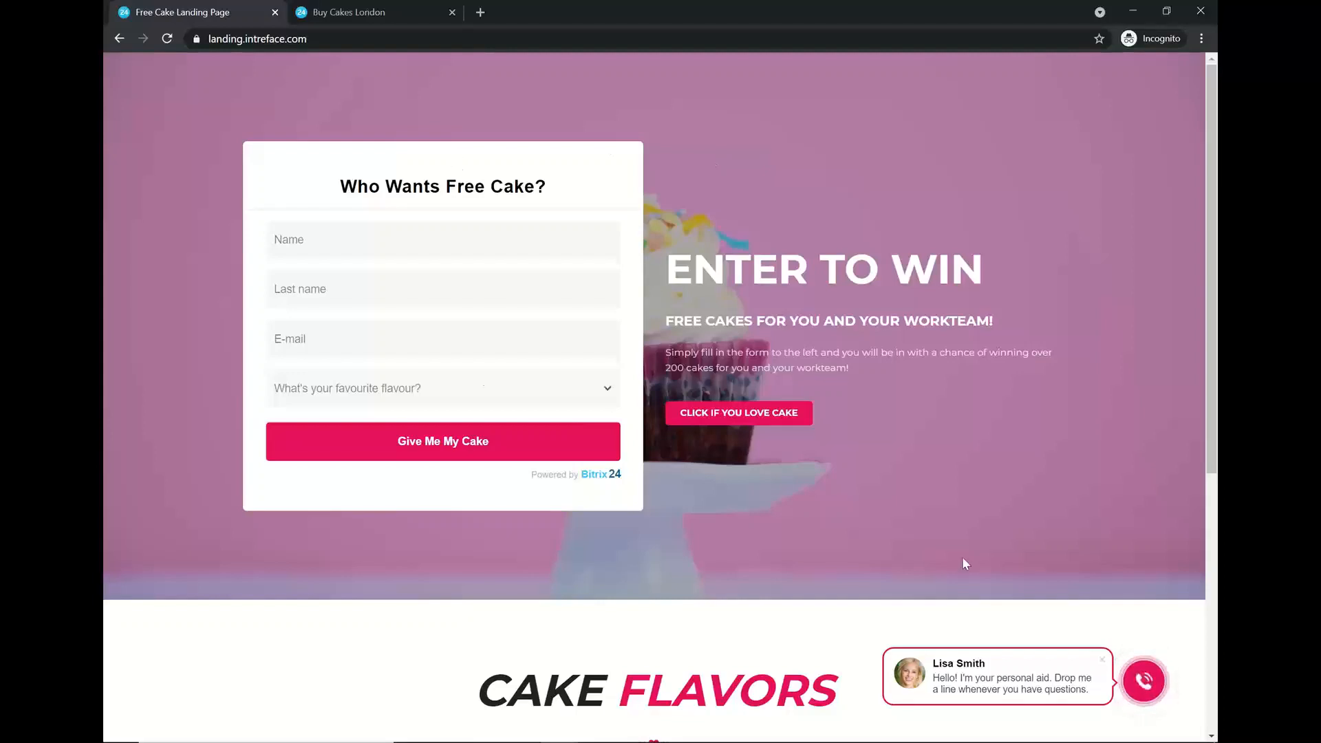
pyautogui.scroll(-5, 938, 598)
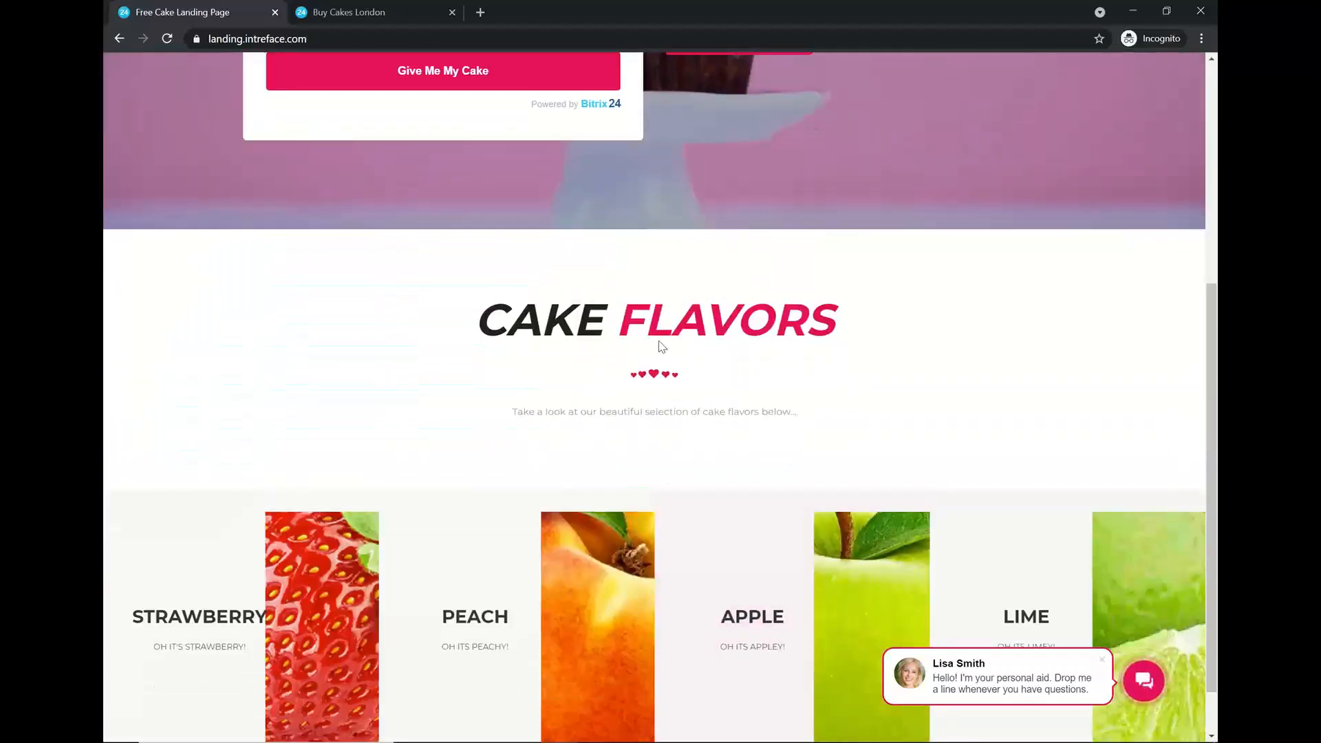
pyautogui.click(1146, 685)
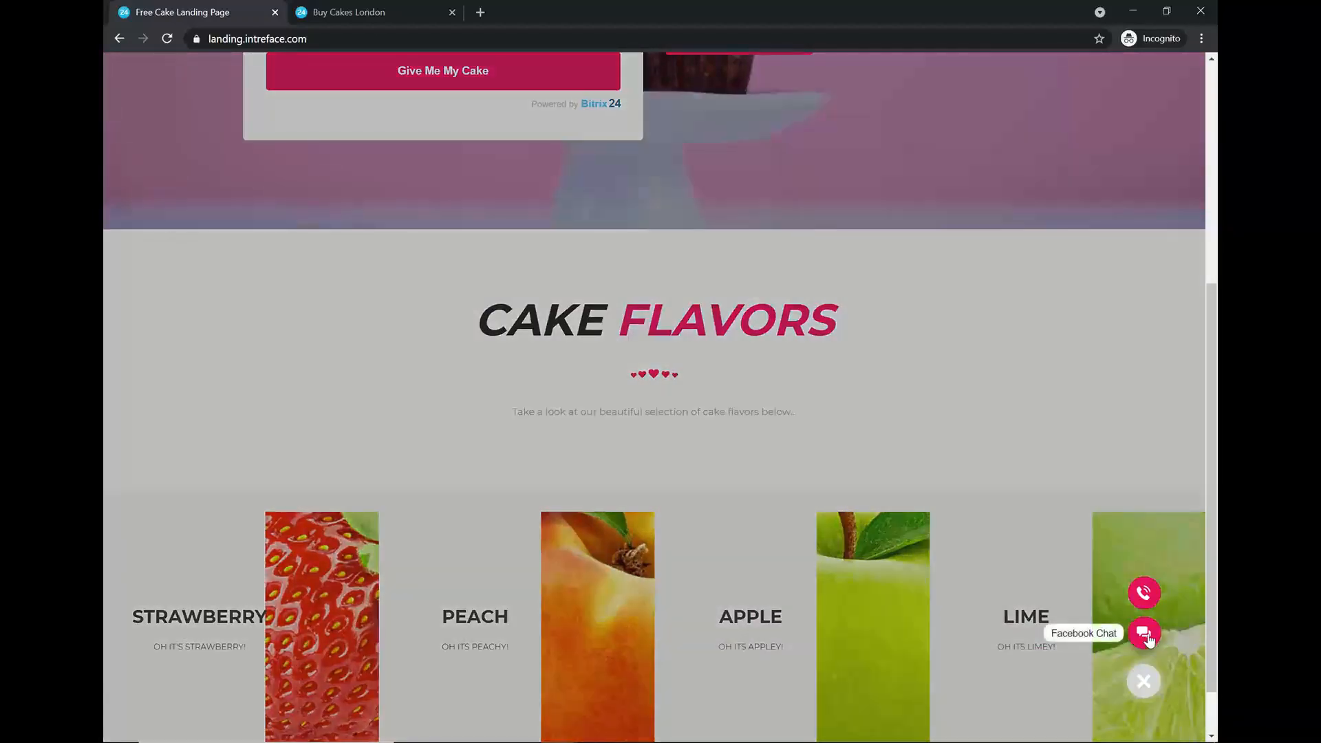
pyautogui.click(1146, 634)
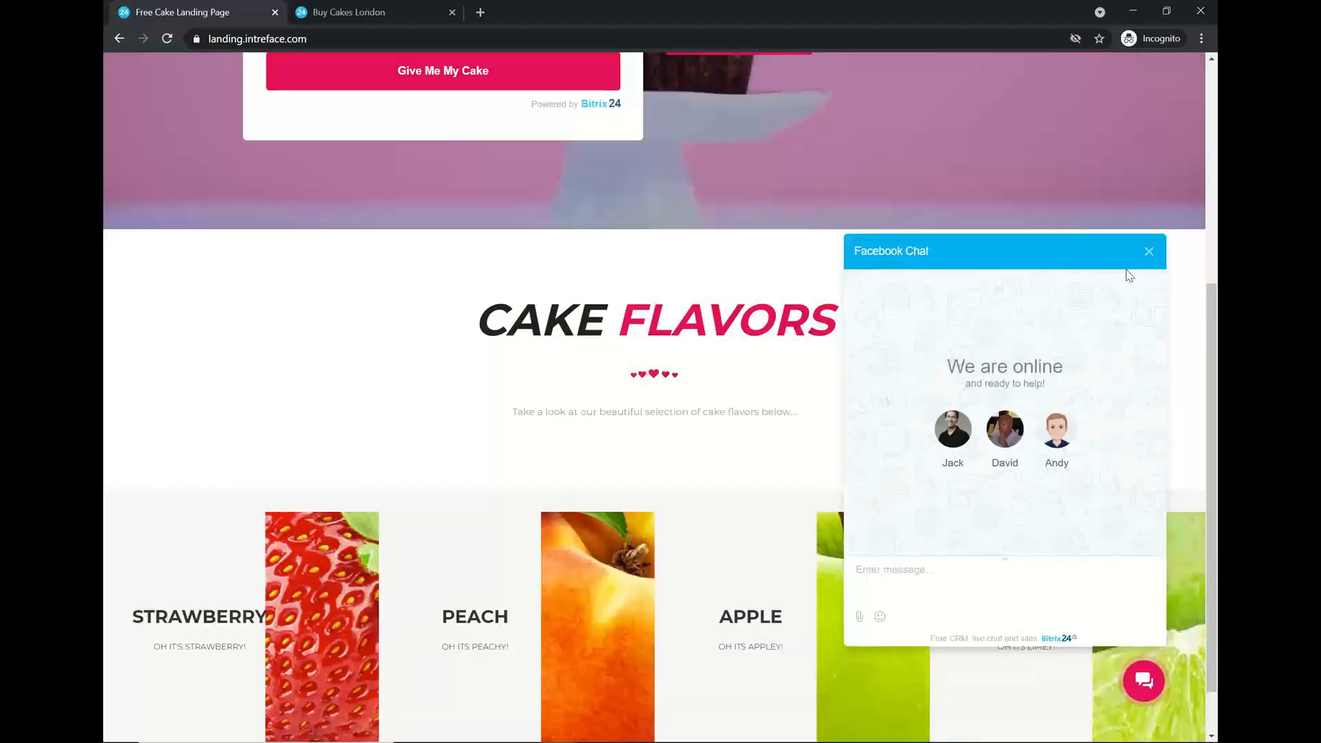
pyautogui.click(1148, 252)
pyautogui.scroll(5, 973, 321)
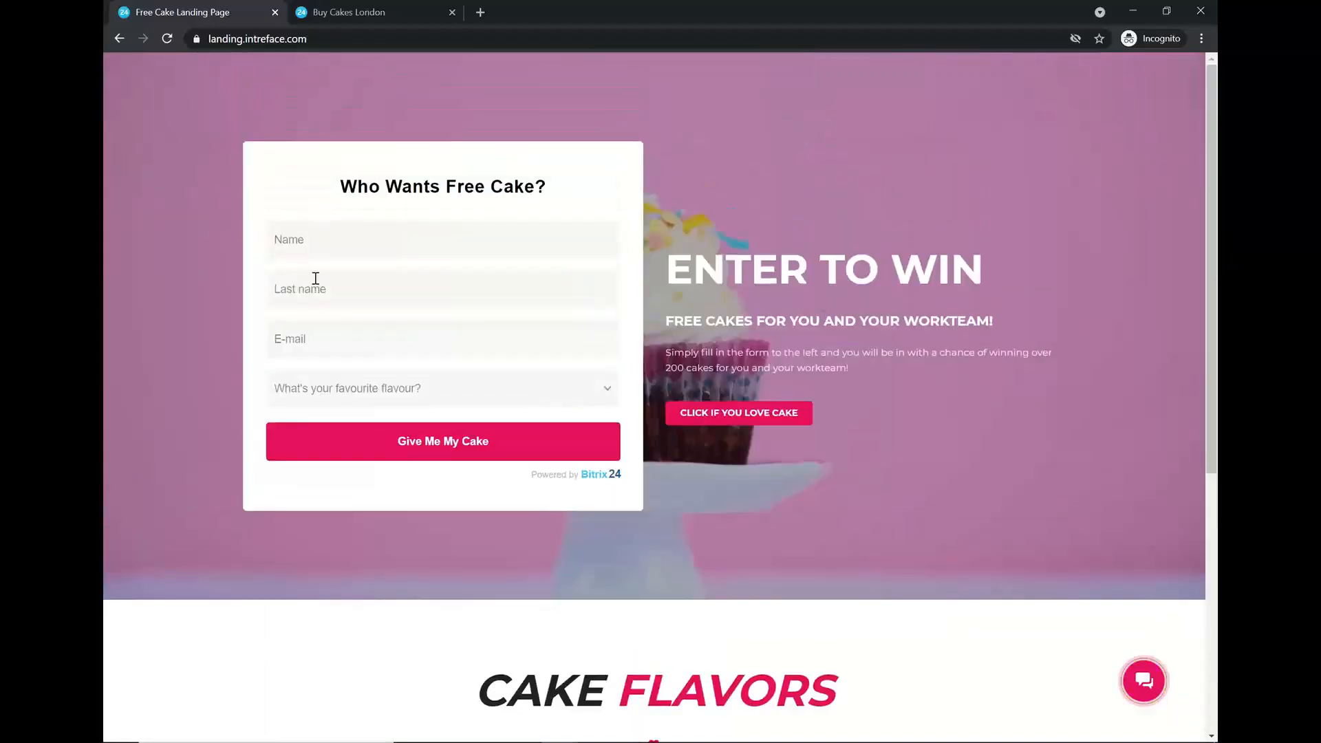
# - Enter the entrant's first name, last name and e-mail, choose Peach flavour, and submit the form
pyautogui.click(333, 244)
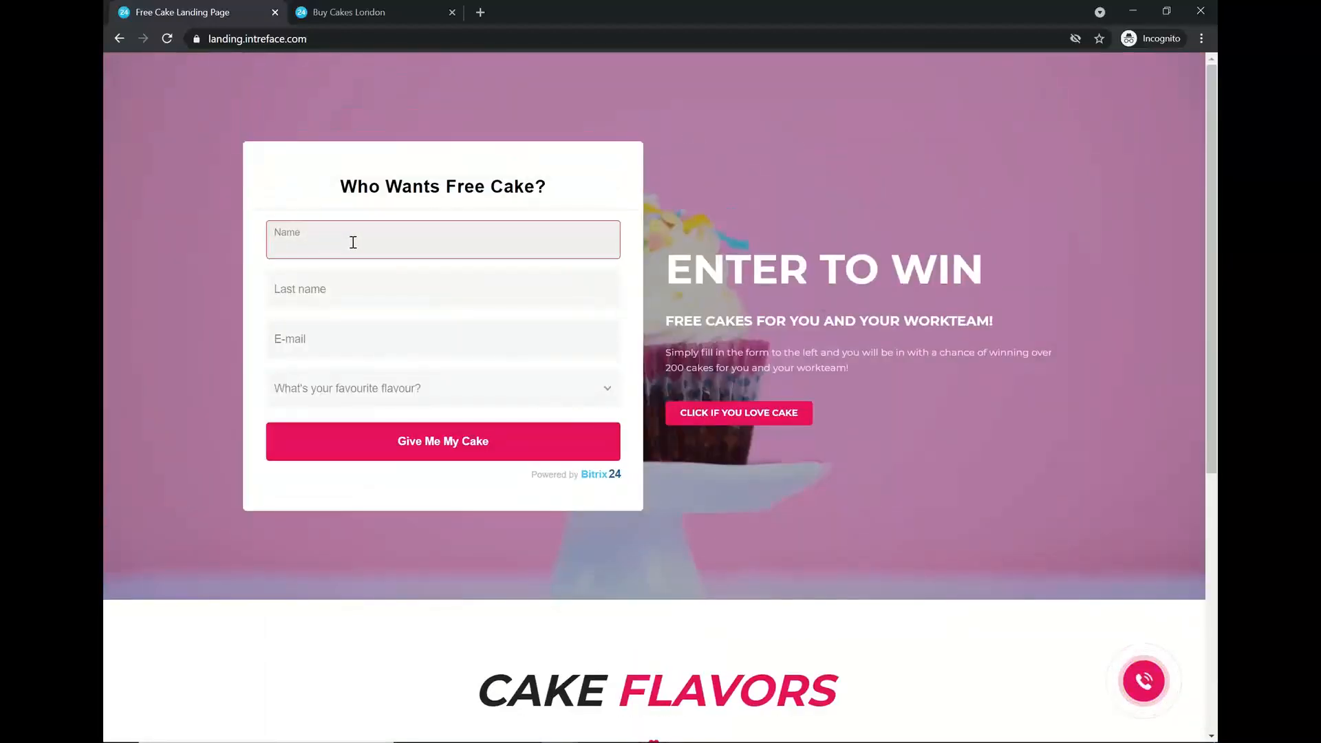
pyautogui.click(352, 291)
pyautogui.write('Smith')
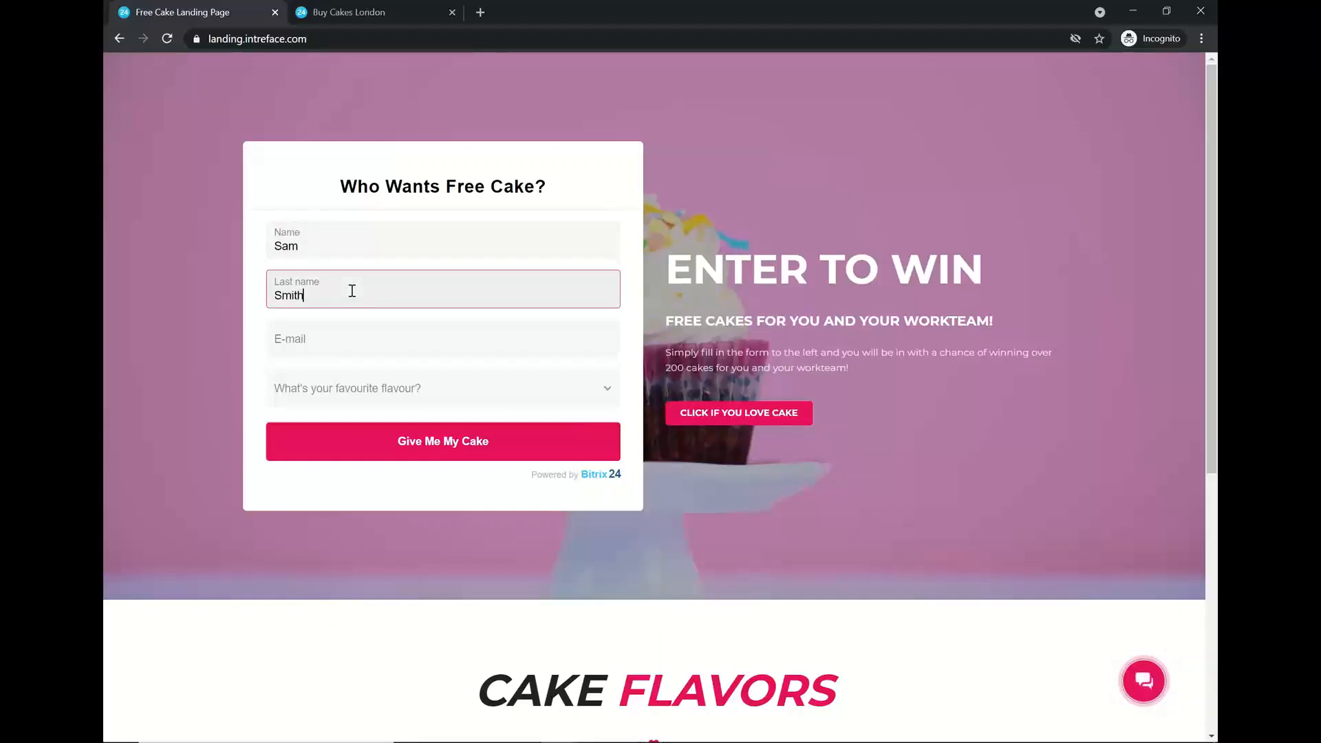
pyautogui.click(308, 338)
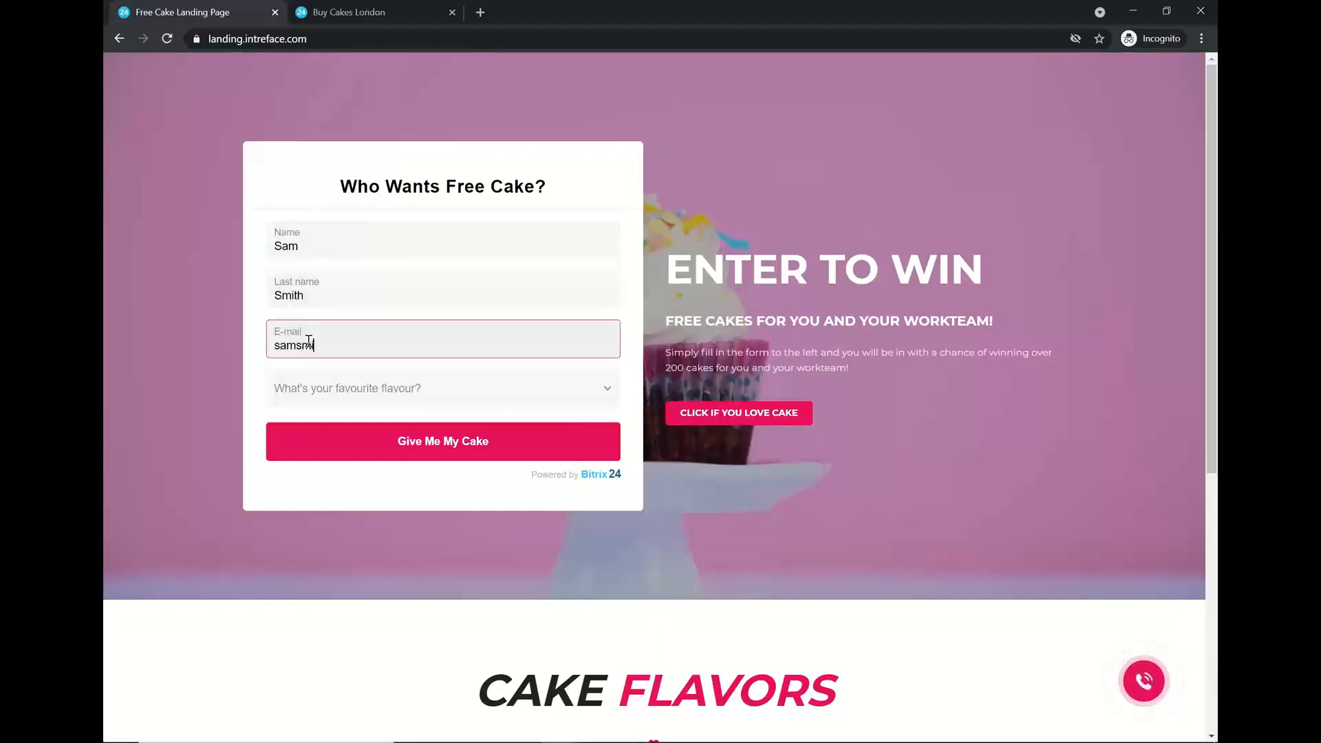
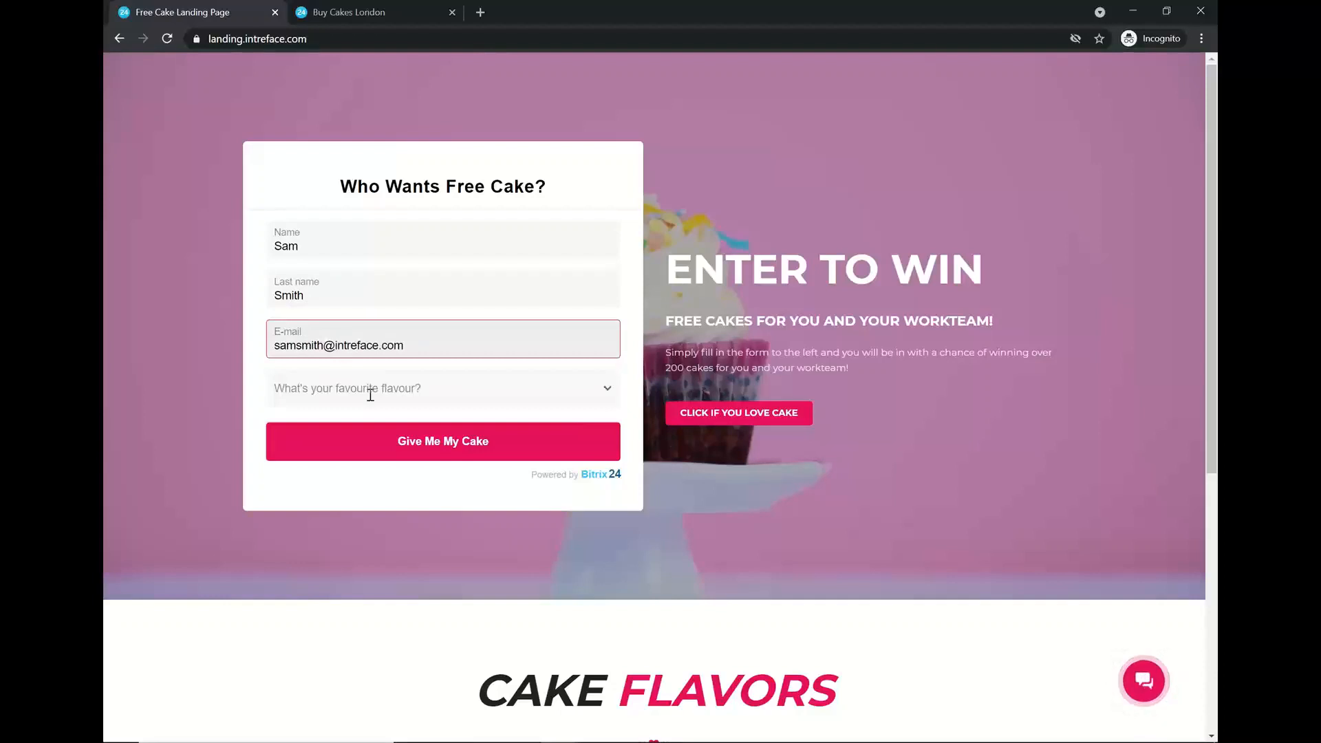
pyautogui.click(370, 394)
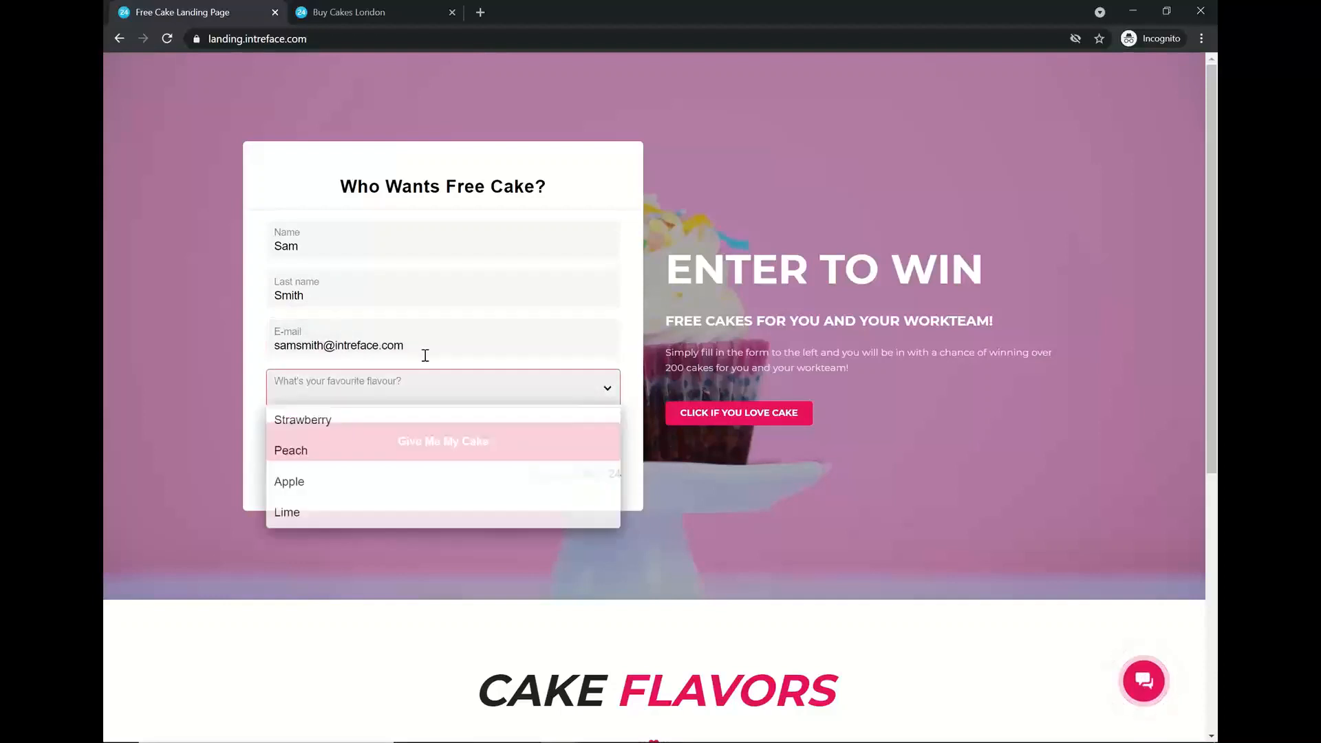
pyautogui.click(291, 454)
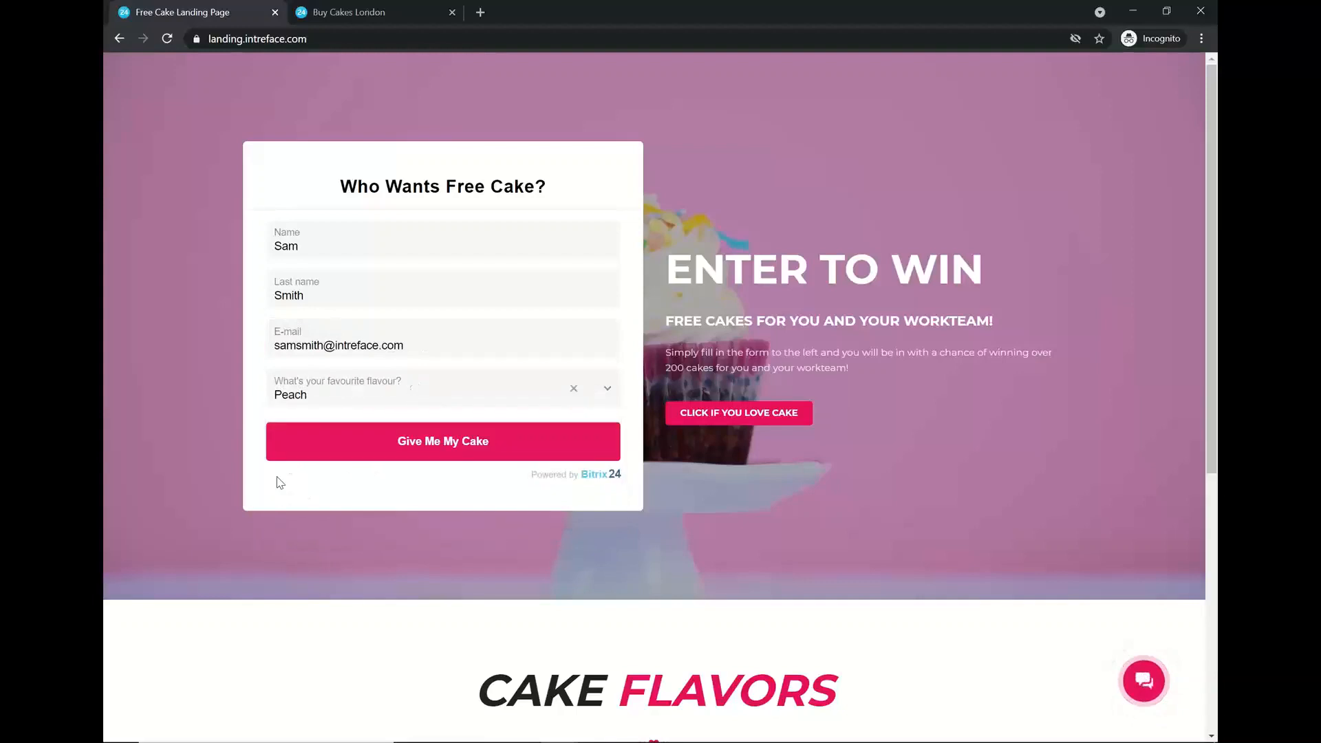
pyautogui.click(418, 446)
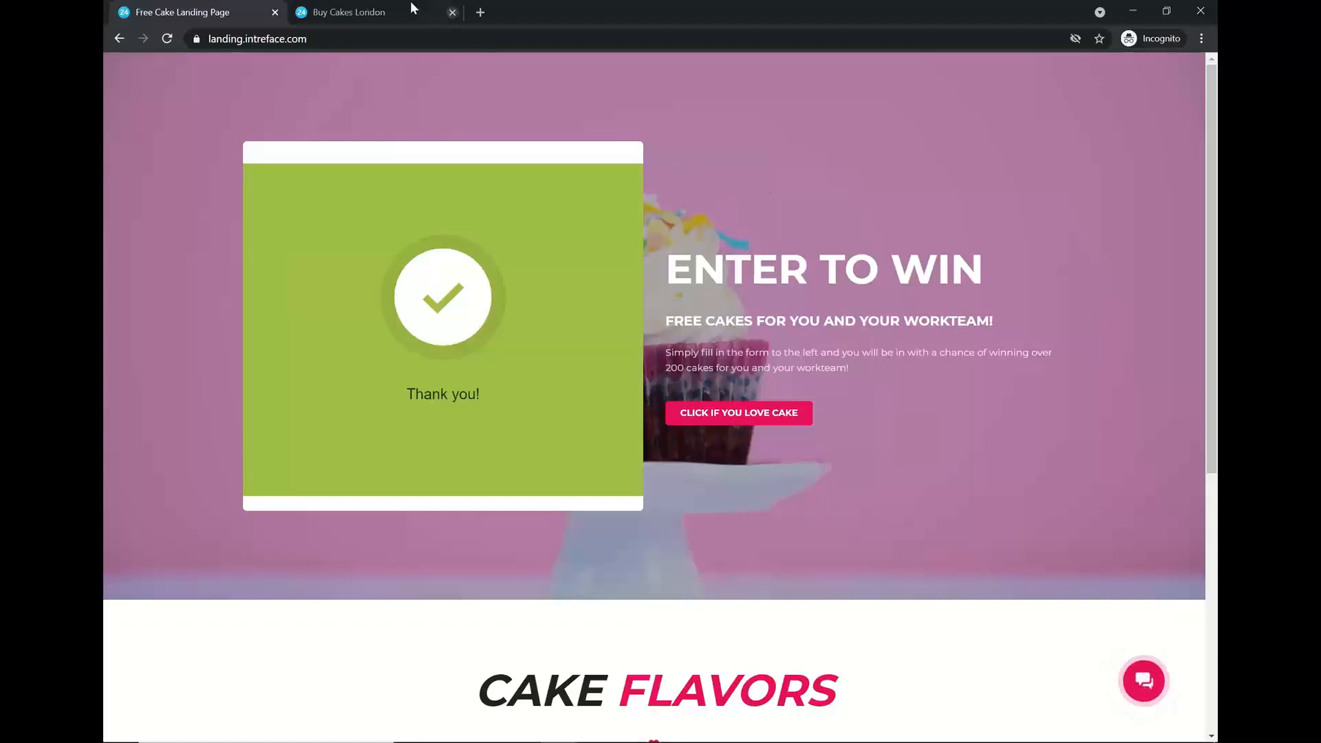
# - Bring up the Cake & Co home page and scroll through its Stunning Cakes! hero, quality and about-us sections
pyautogui.click(356, 5)
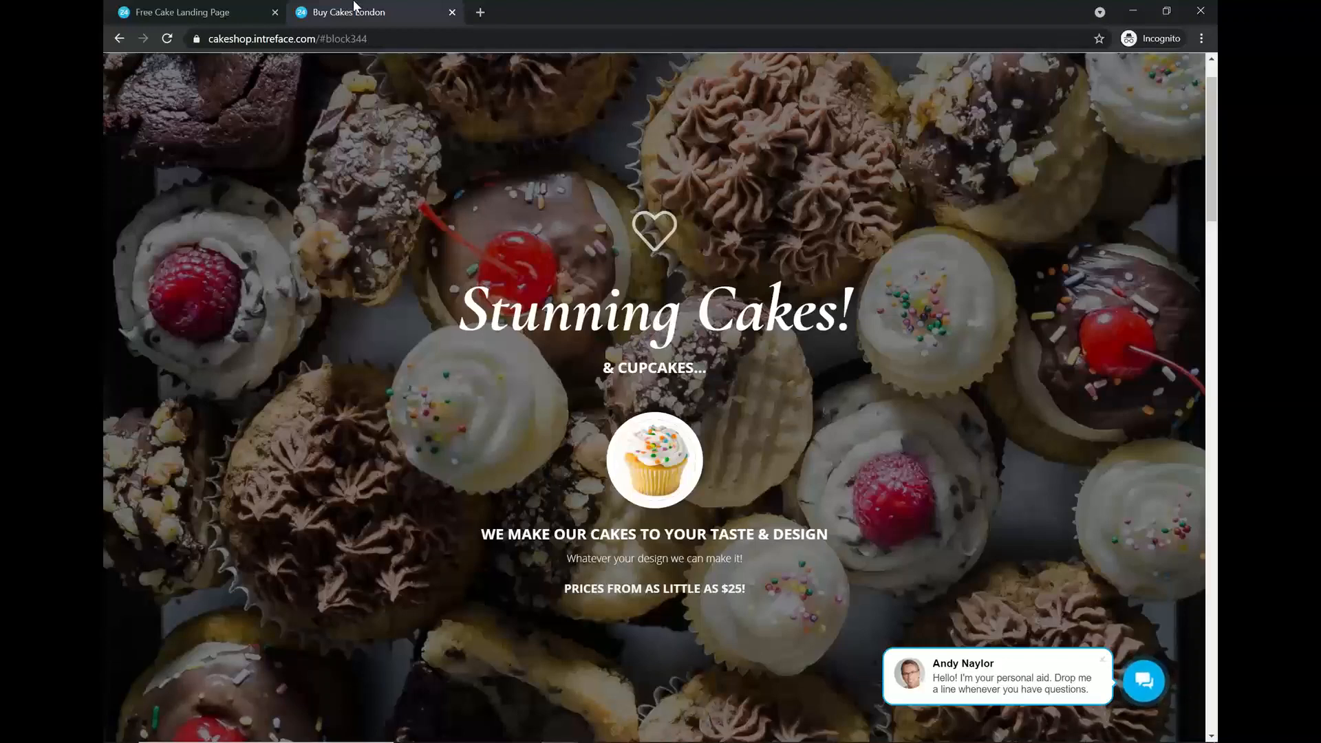
pyautogui.scroll(-4, 744, 376)
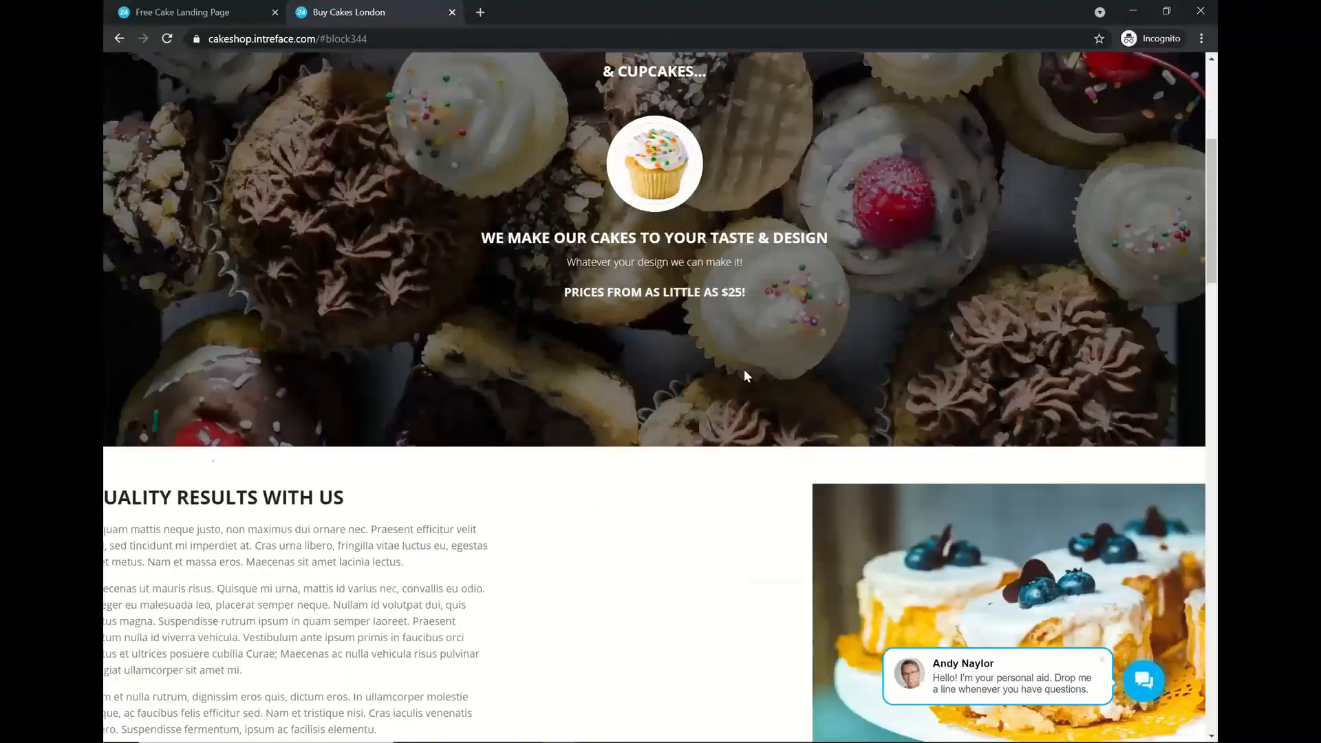
pyautogui.scroll(-3, 744, 376)
pyautogui.scroll(-2, 668, 413)
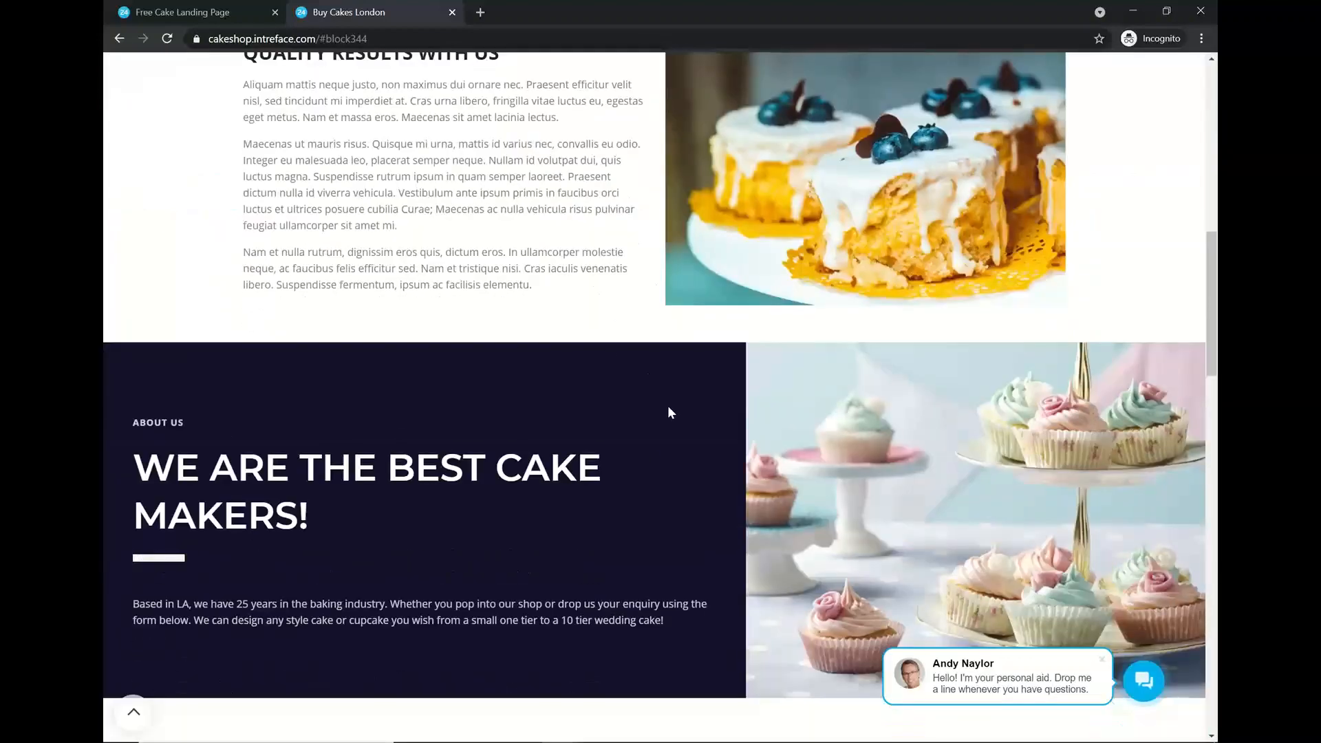
pyautogui.scroll(-4, 641, 455)
pyautogui.scroll(6, 634, 455)
pyautogui.scroll(10, 634, 455)
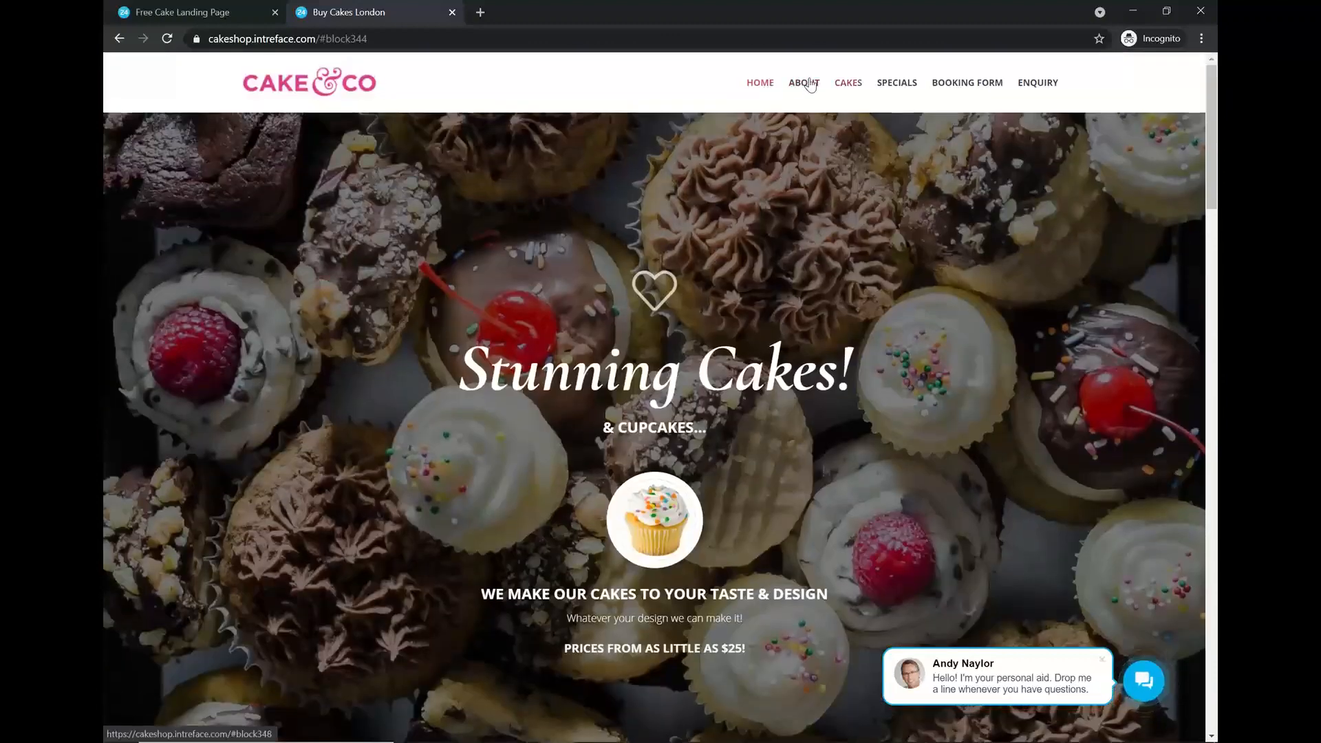
# - Go to the Cake & Co Enquiry page, scroll to its Request a Callback form, then switch windows
pyautogui.click(1028, 84)
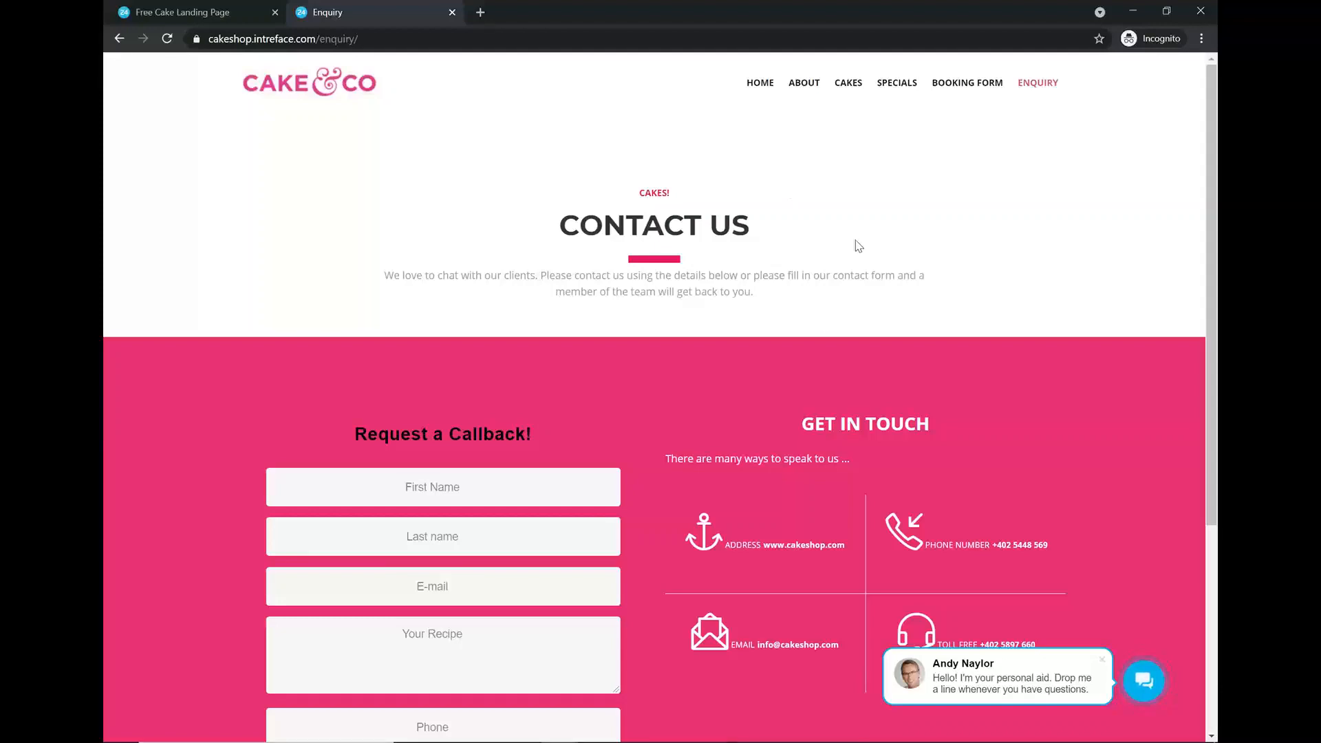
pyautogui.scroll(-1, 571, 460)
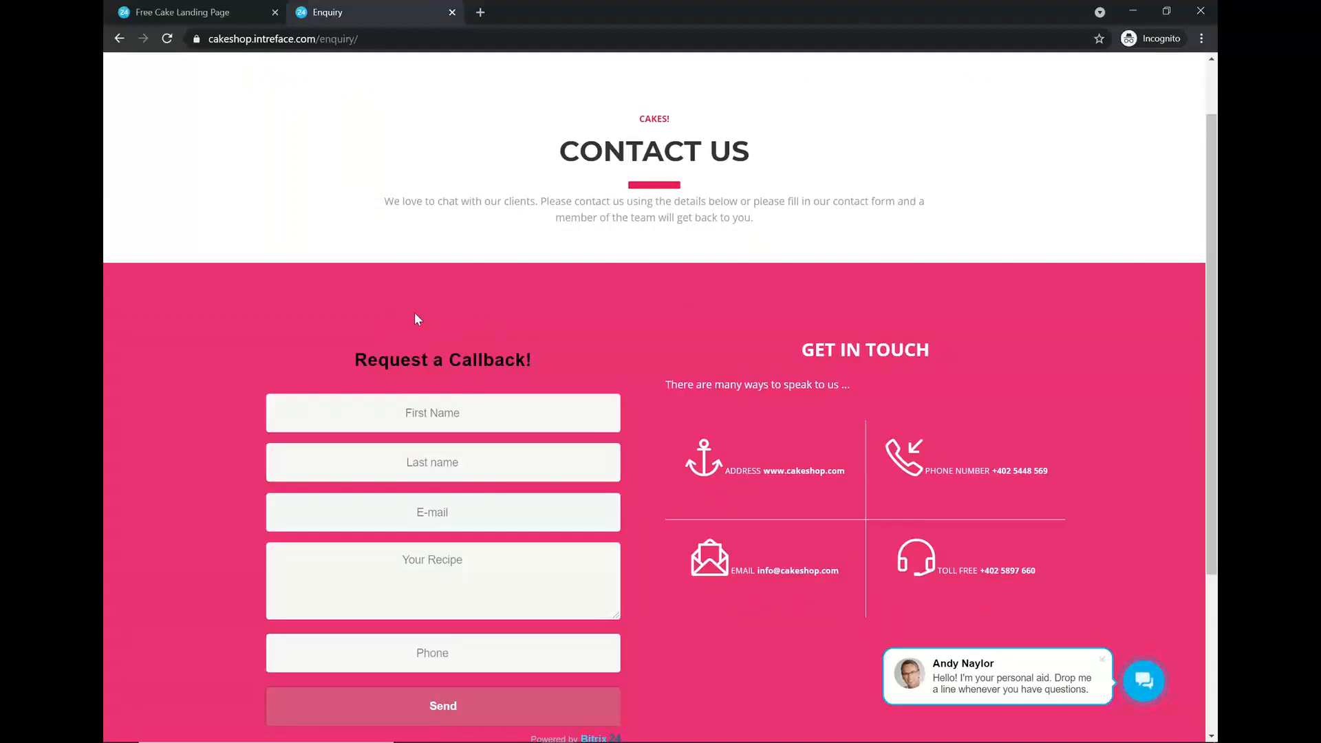
pyautogui.hotkey('alt', 'Tab')
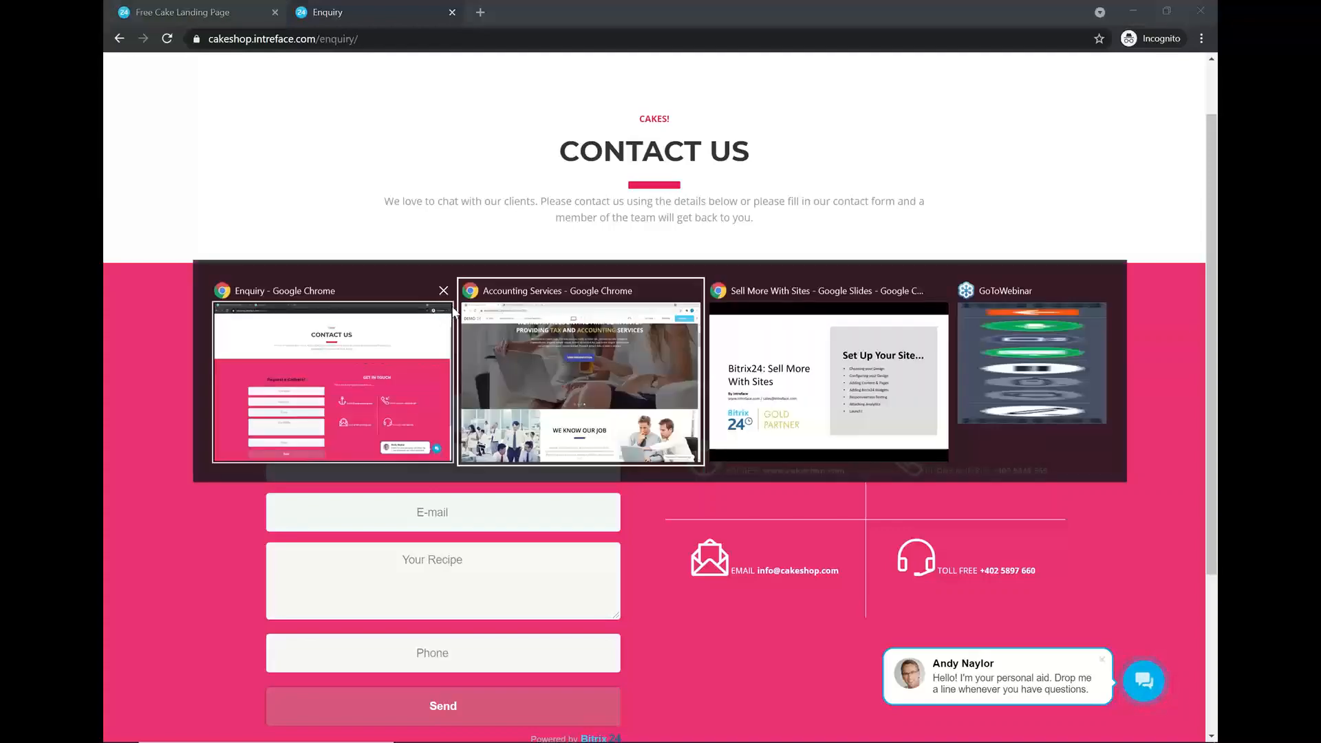
# - Scroll the Accounting Services editor up to the 'We are an accounting firm Company24' hero banner
pyautogui.scroll(2, 543, 342)
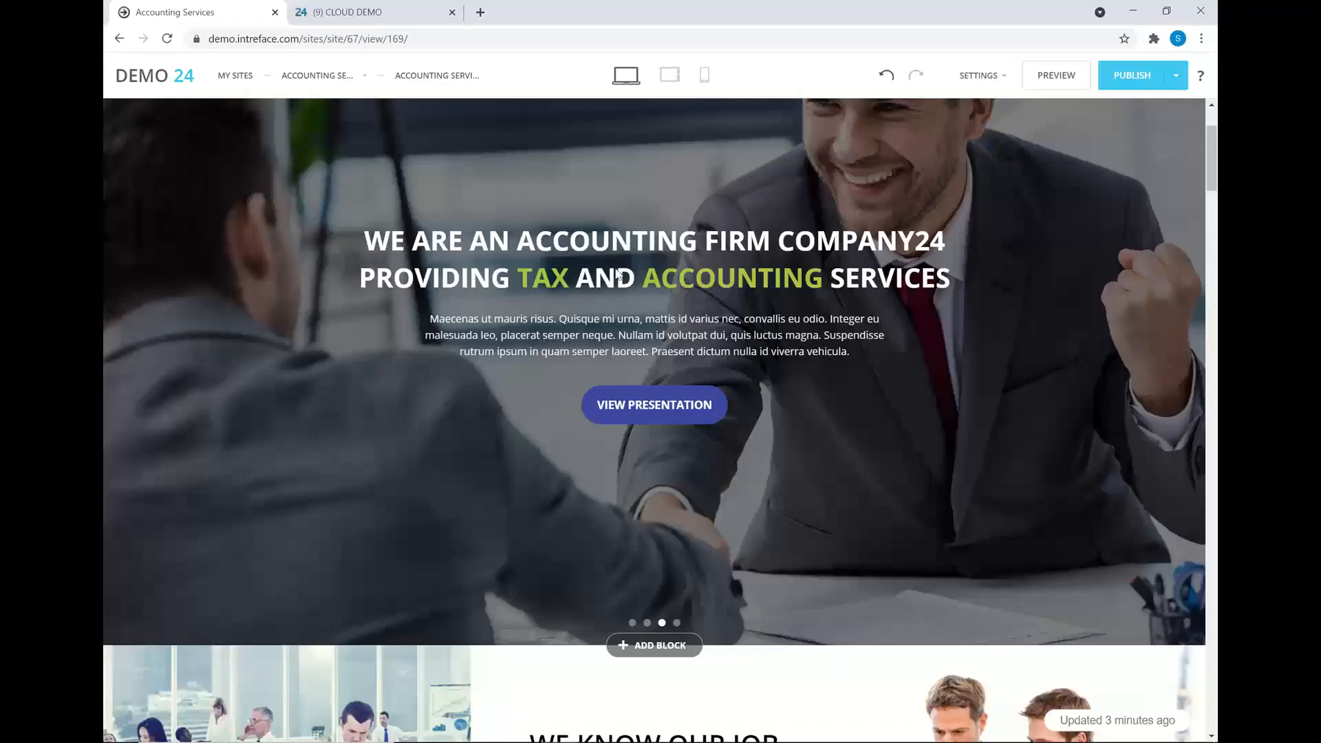
pyautogui.scroll(1, 543, 340)
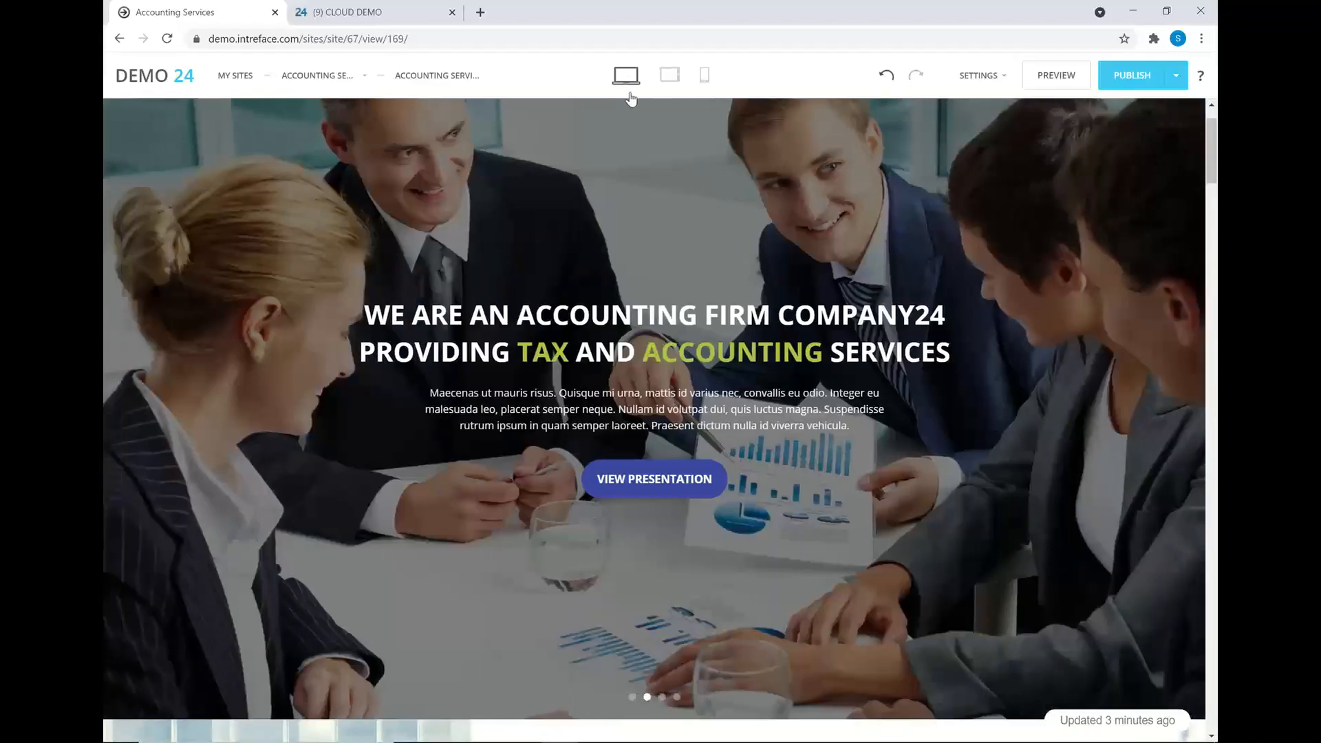
# - Preview the Accounting Services page at phone, tablet and desktop widths, scrolling each layout
pyautogui.click(703, 80)
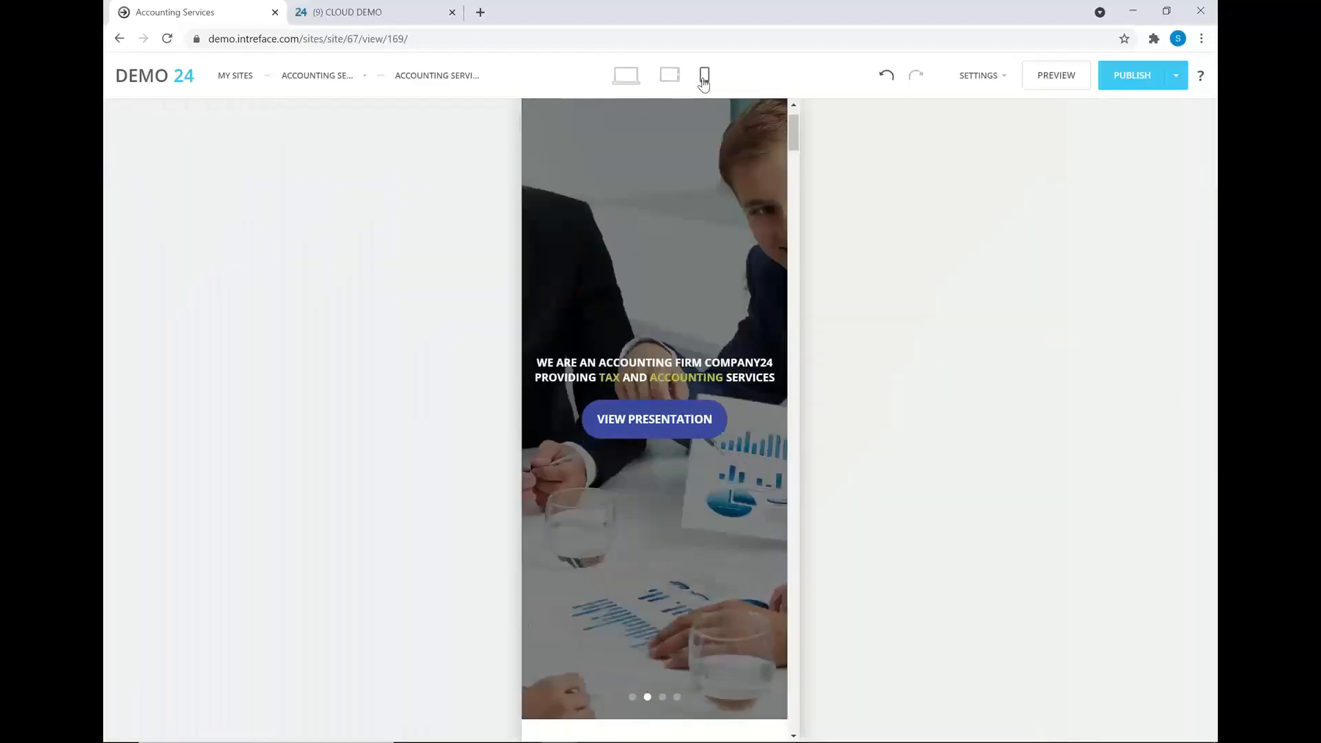
pyautogui.scroll(-10, 699, 345)
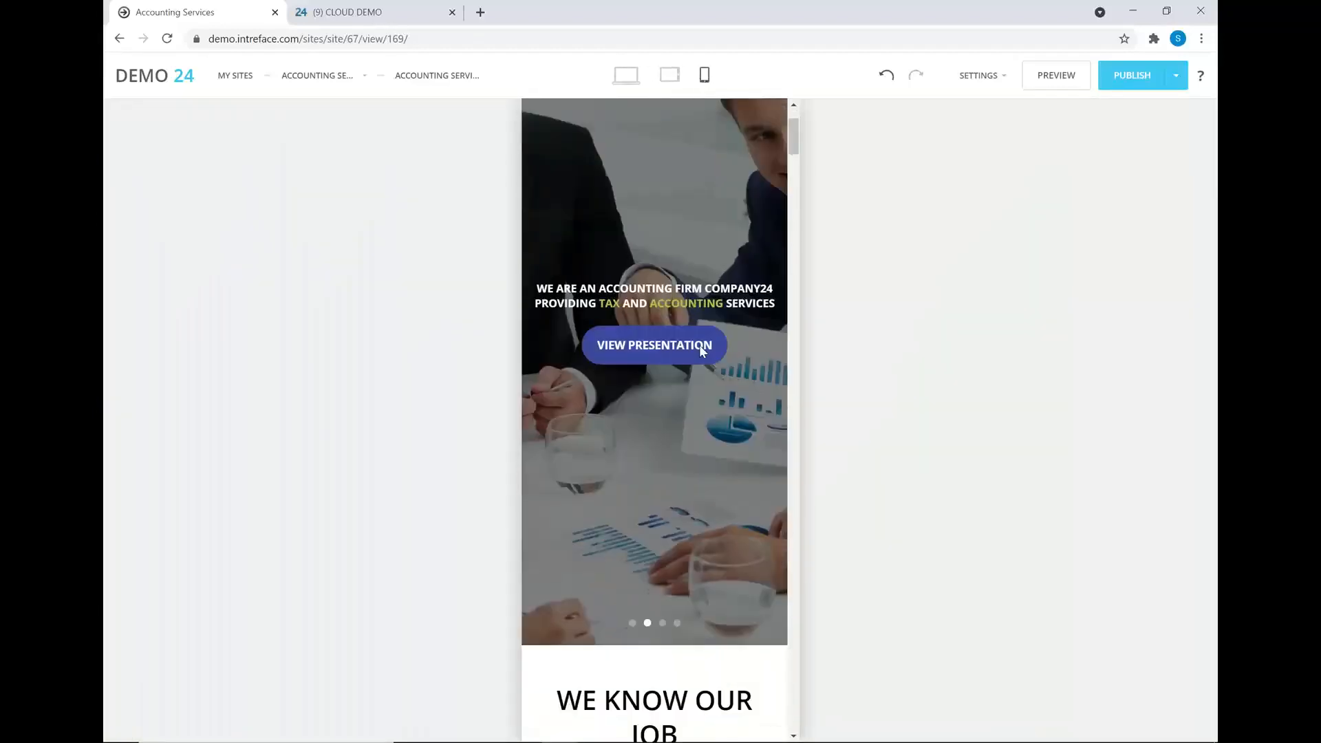
pyautogui.scroll(-1, 700, 345)
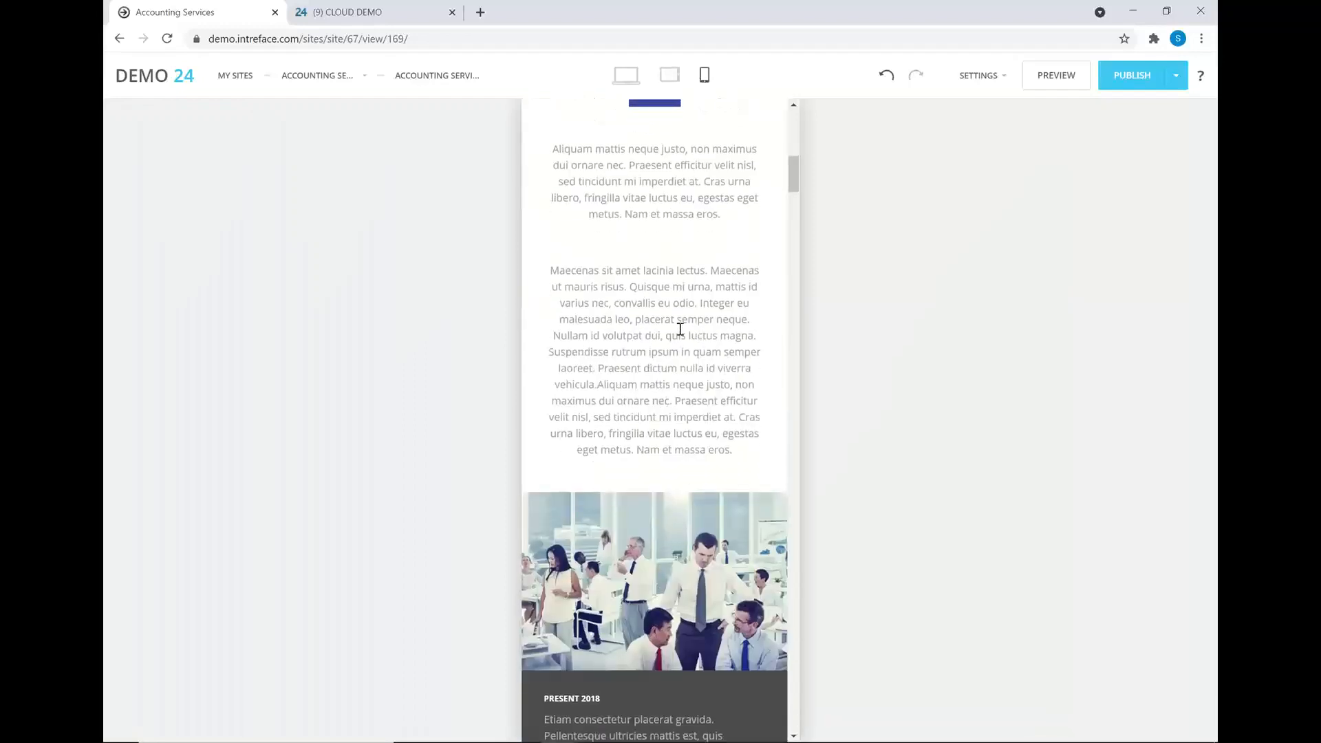
pyautogui.click(670, 76)
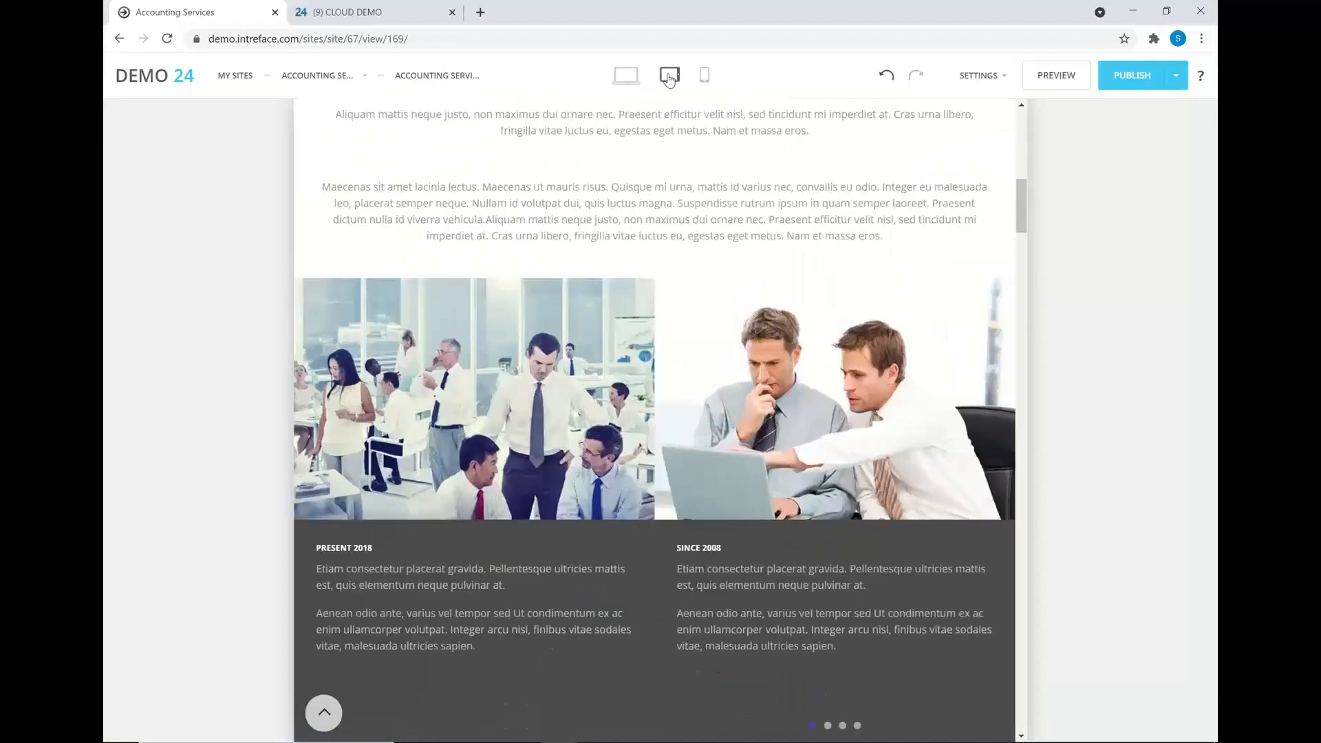
pyautogui.scroll(5, 711, 411)
pyautogui.scroll(3, 711, 411)
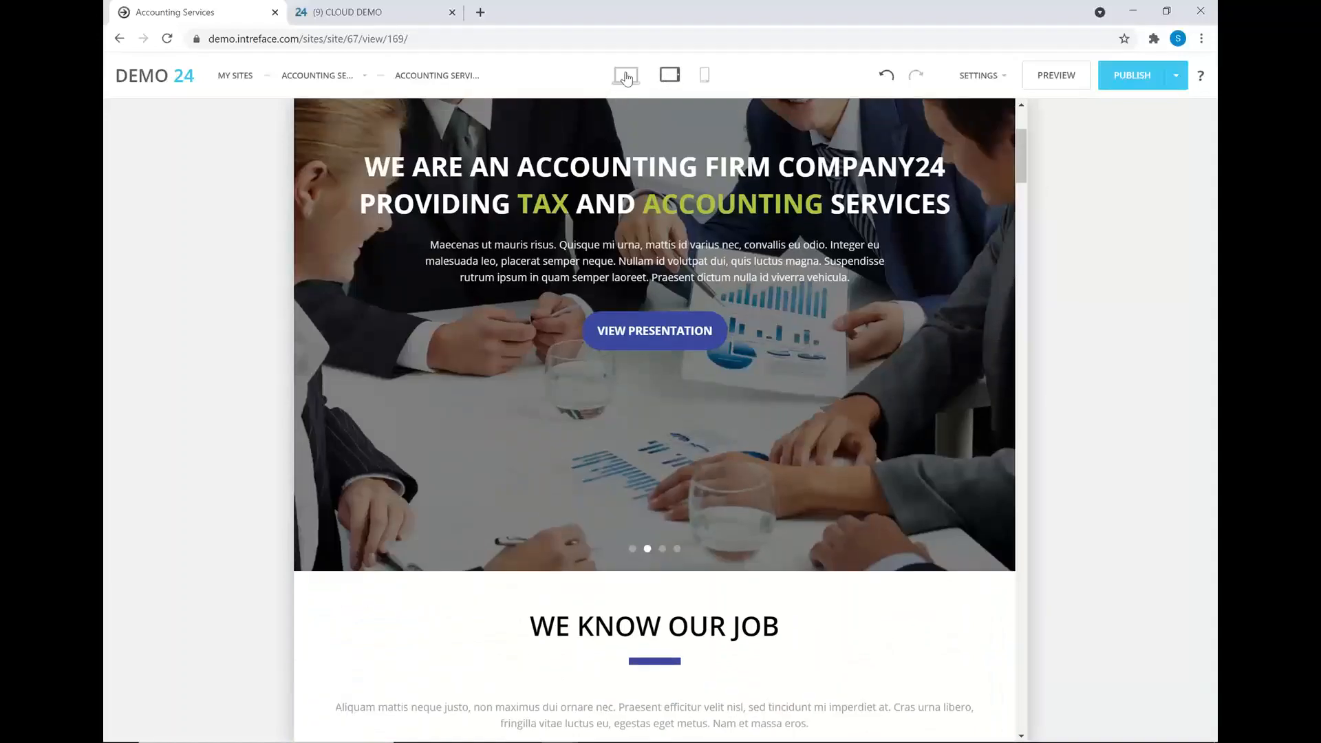
pyautogui.click(625, 76)
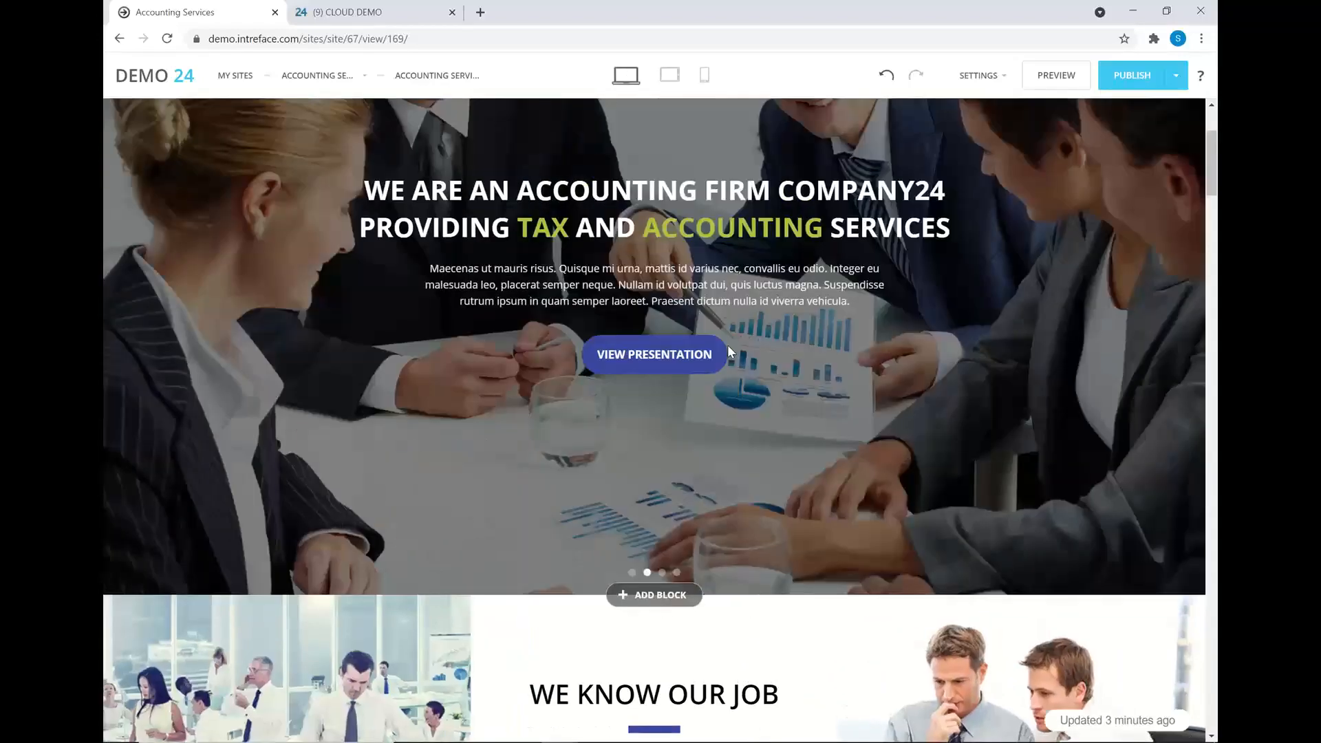
pyautogui.scroll(-7, 730, 343)
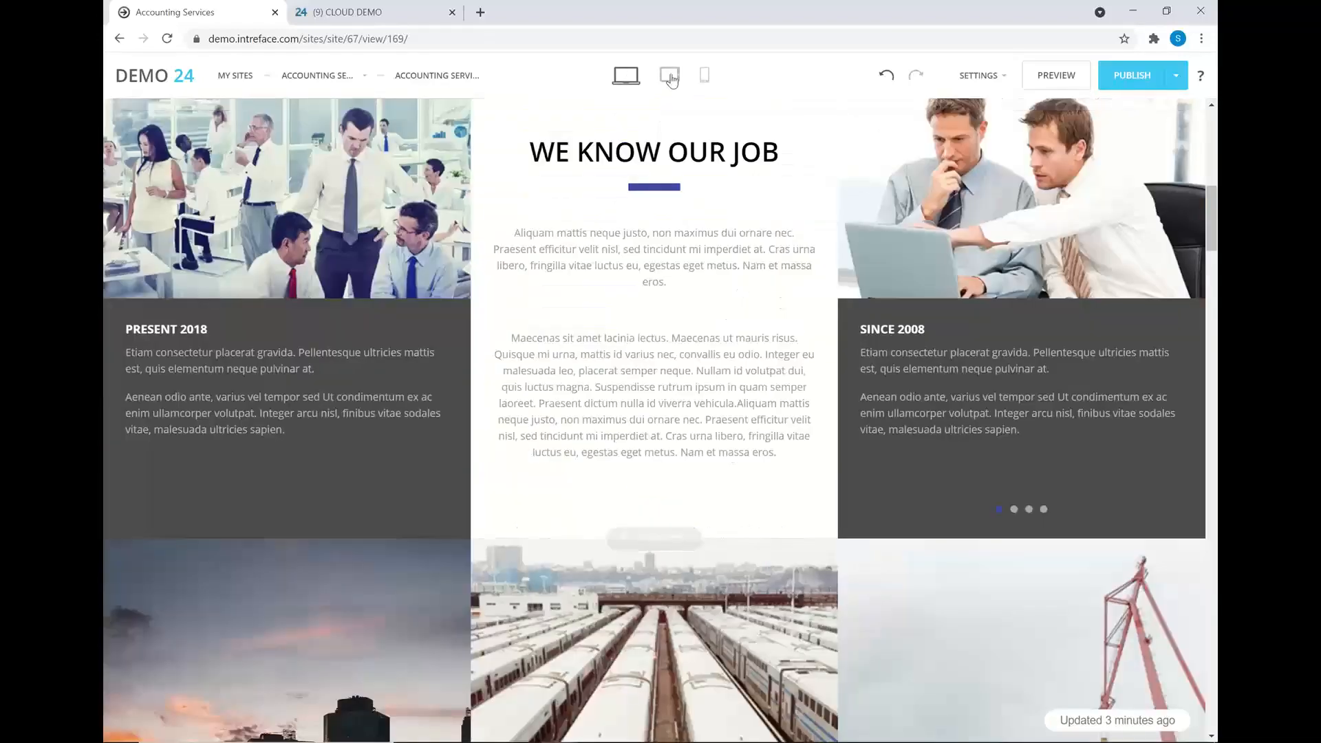
# - Switch back to phone width and scroll up to the single-column 'We Know Our Job' section
pyautogui.click(704, 74)
pyautogui.scroll(8, 707, 251)
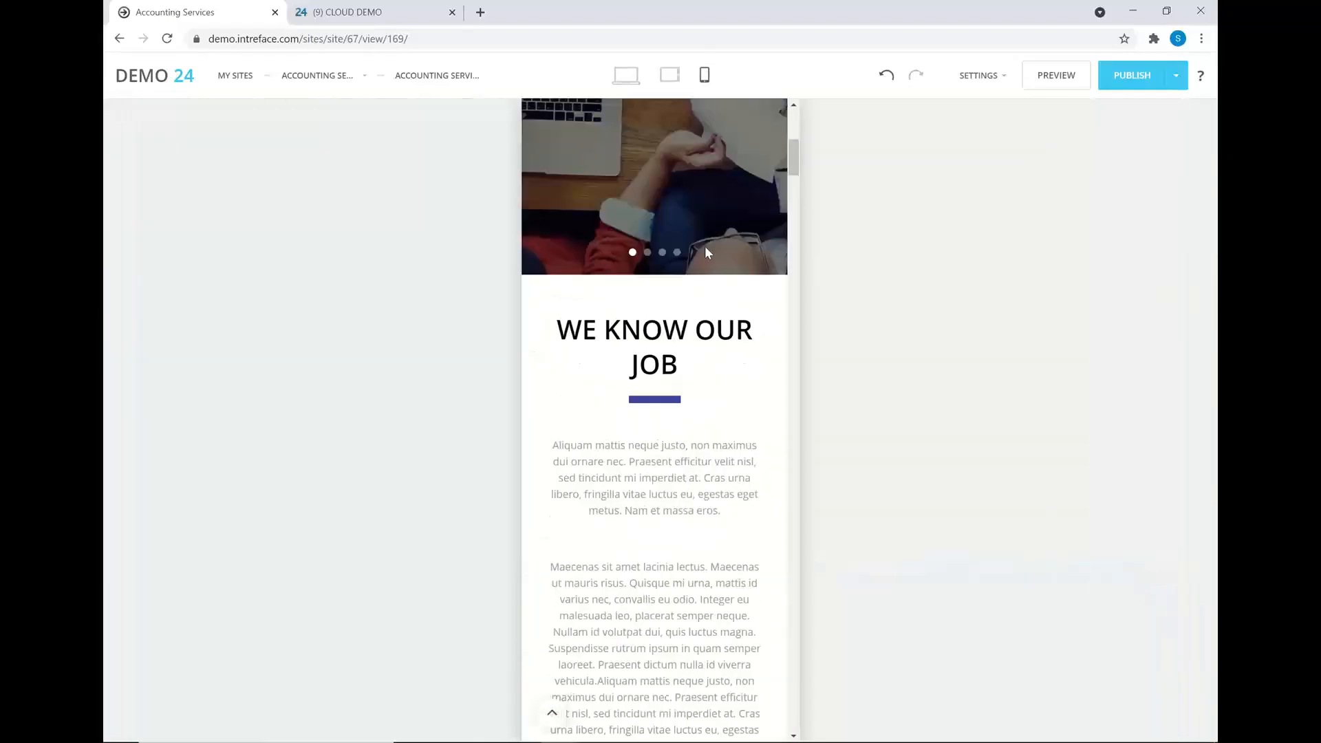
pyautogui.scroll(1, 707, 255)
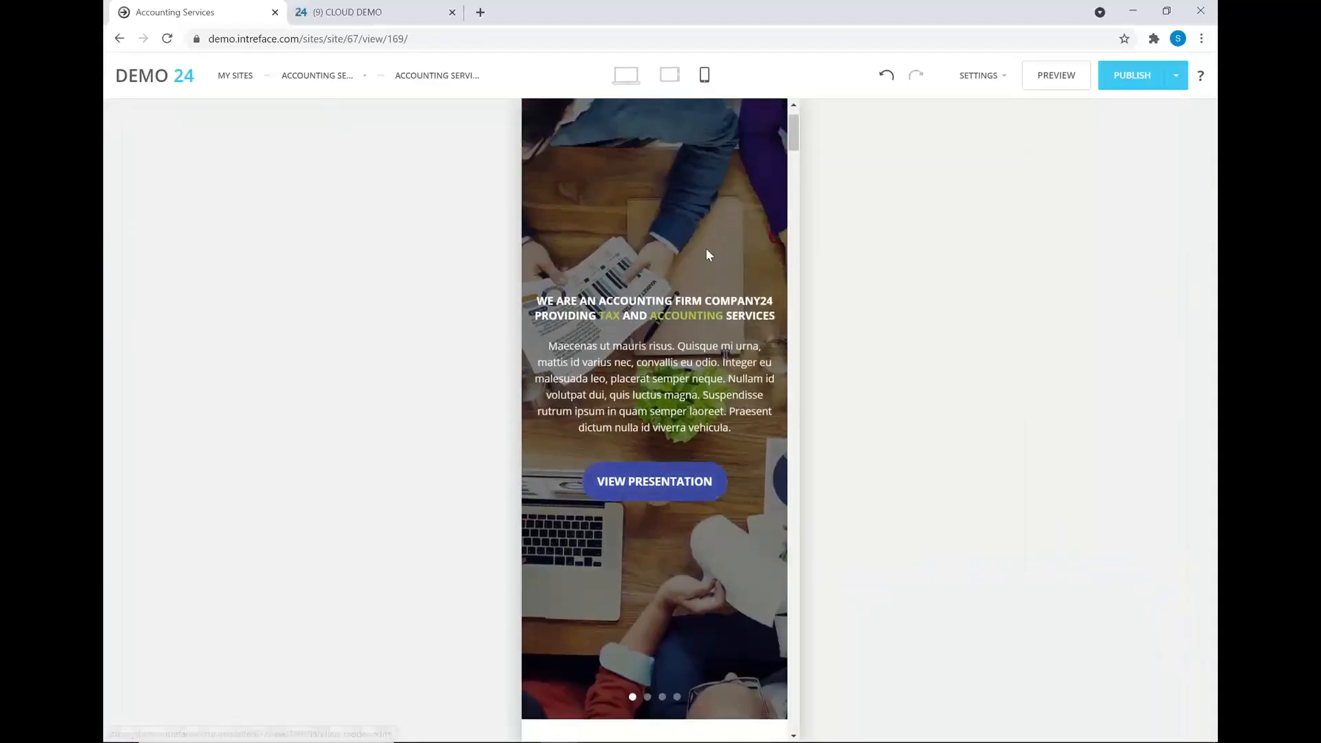
pyautogui.scroll(1, 707, 254)
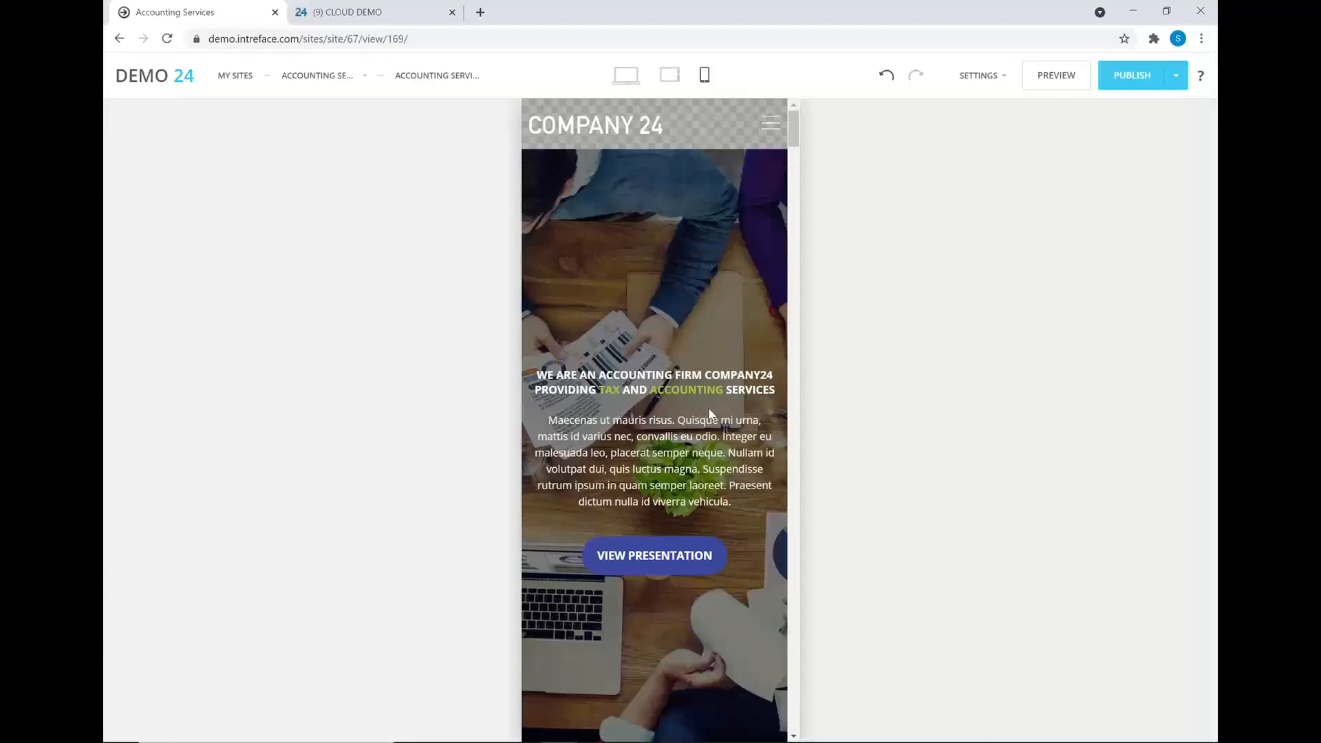
pyautogui.moveTo(792, 144); pyautogui.dragTo(789, 177)
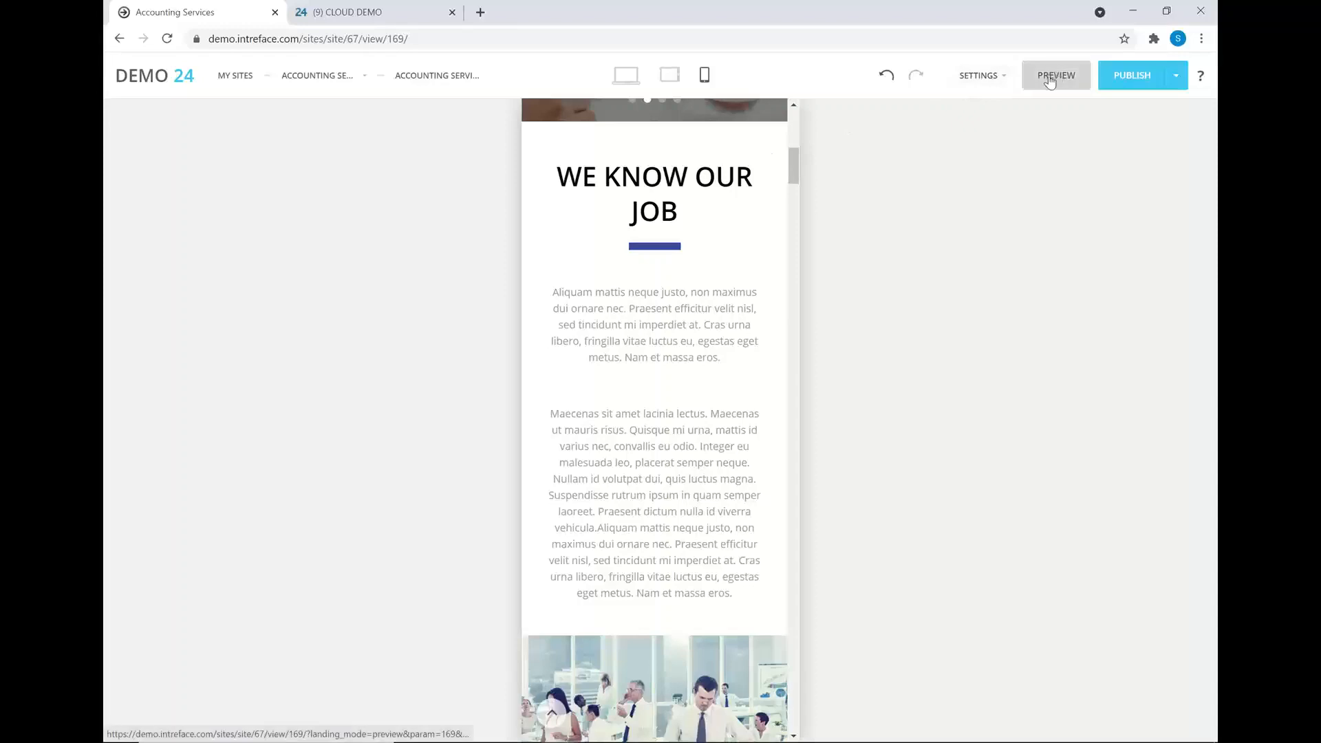
# - Open a live preview of the Accounting Services site in a new tab, then close that tab
pyautogui.click(1050, 77)
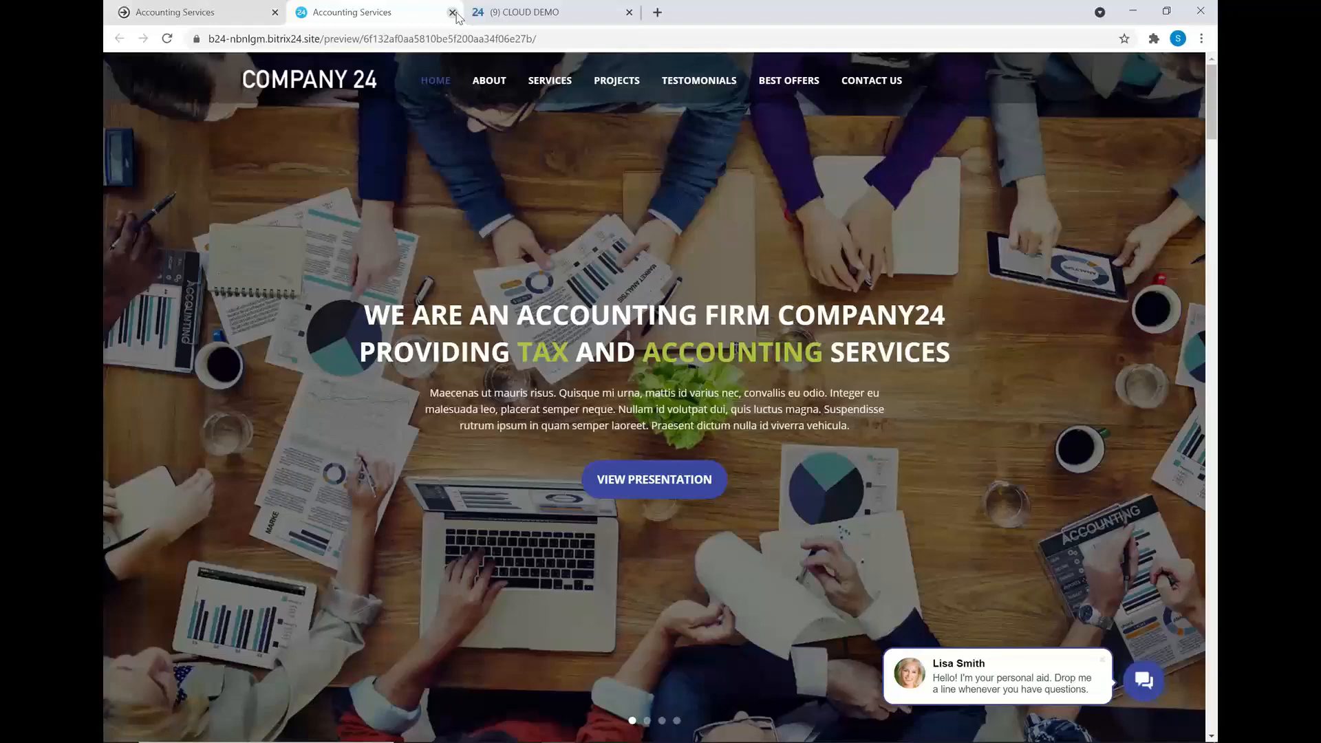
pyautogui.click(453, 12)
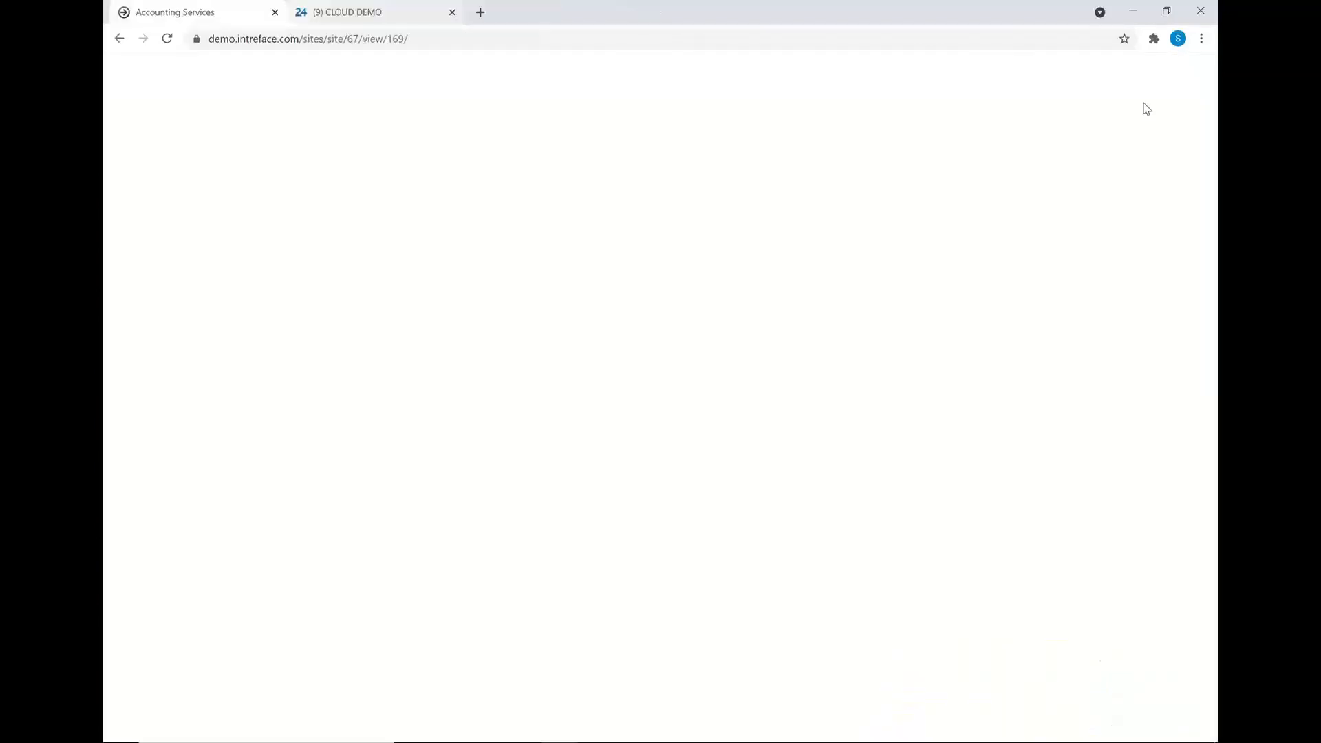
# - Open the Site settings and bring up the own-domain form with its DNS records
pyautogui.click(1002, 81)
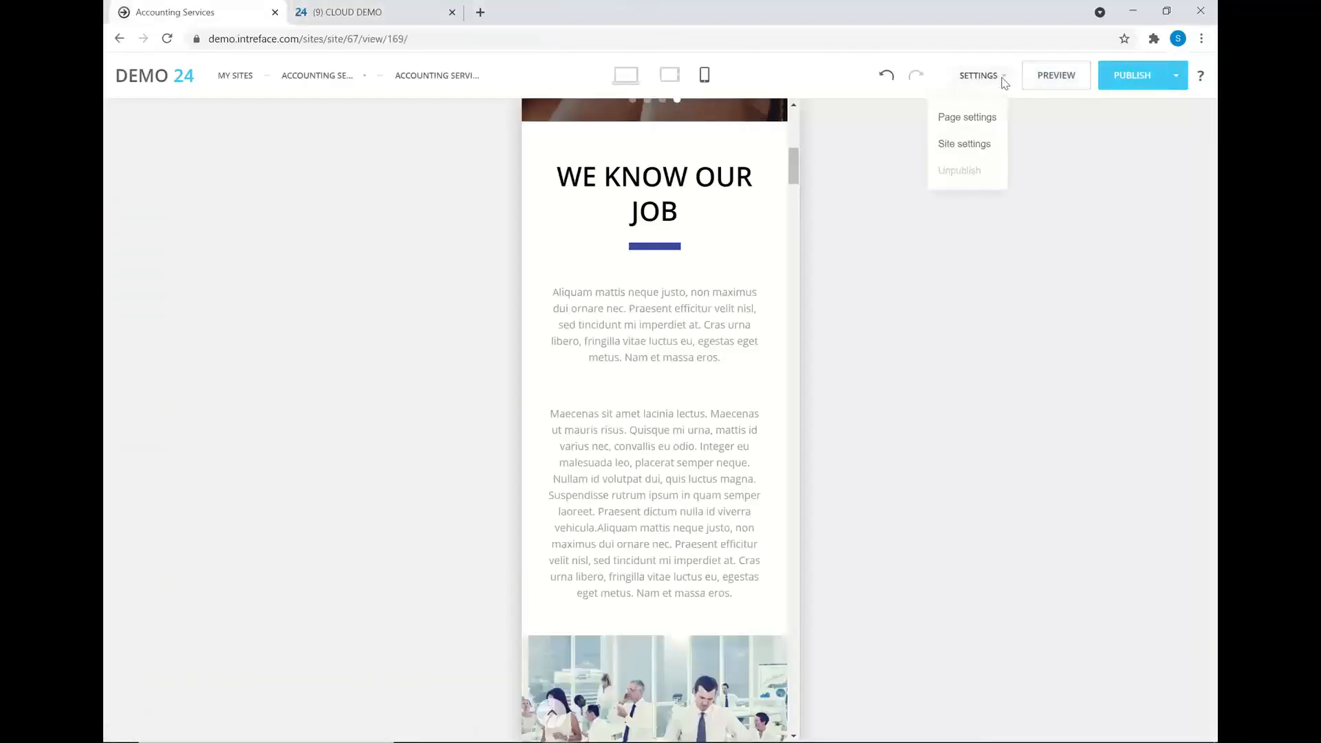
pyautogui.click(955, 146)
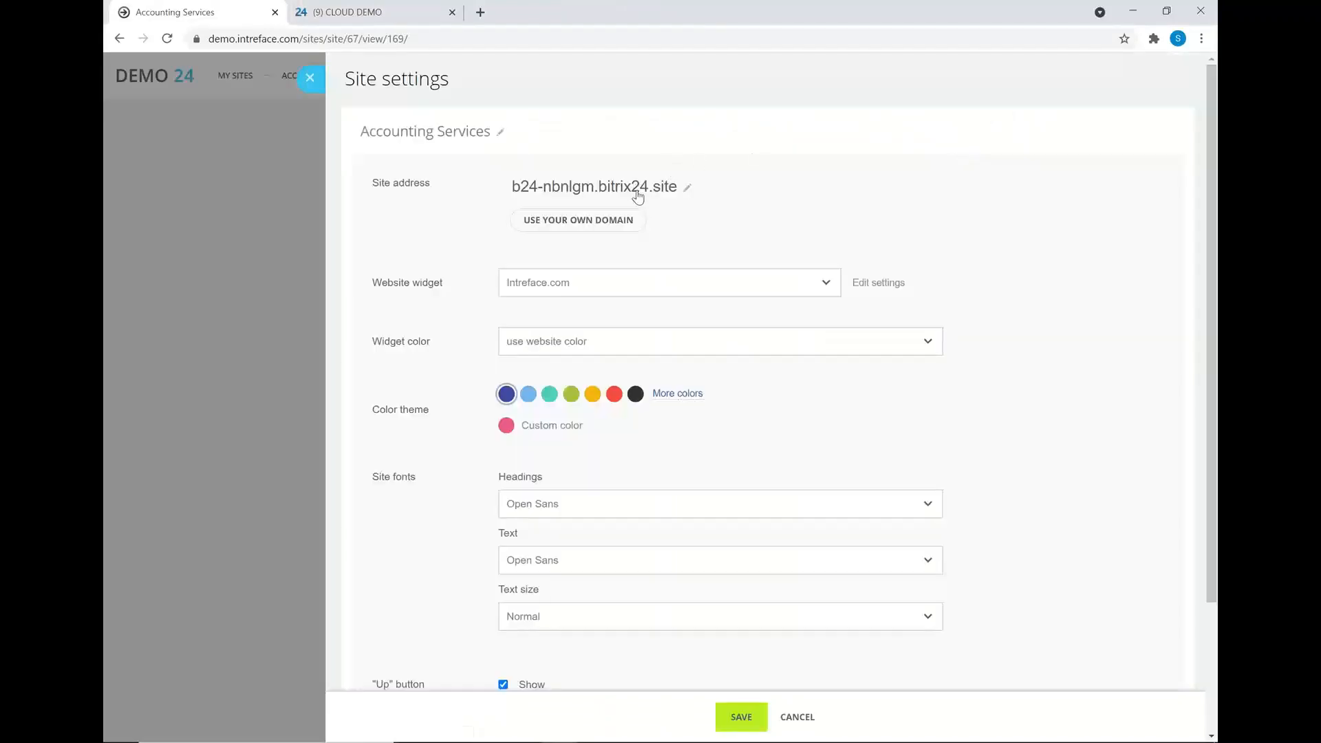
pyautogui.click(601, 226)
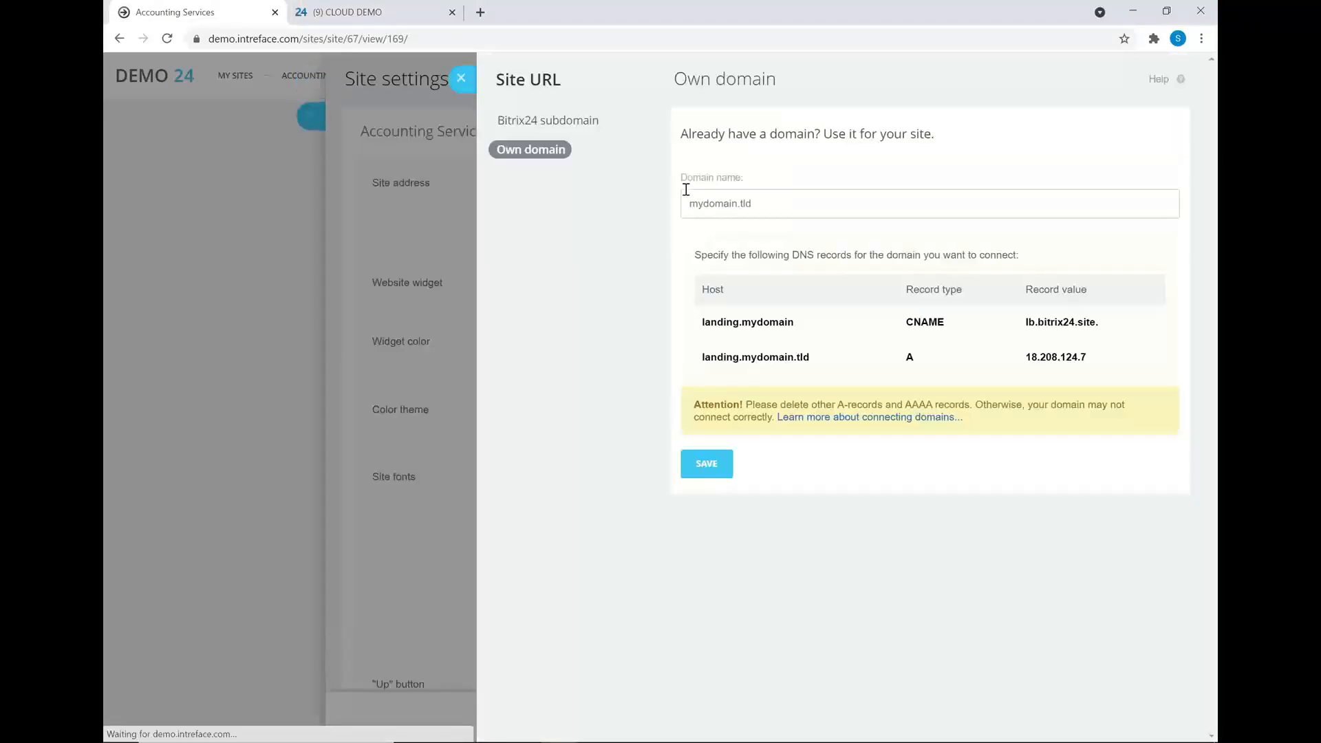
# - Close the domain form and site settings, then advance the slides to Questions?
pyautogui.click(461, 78)
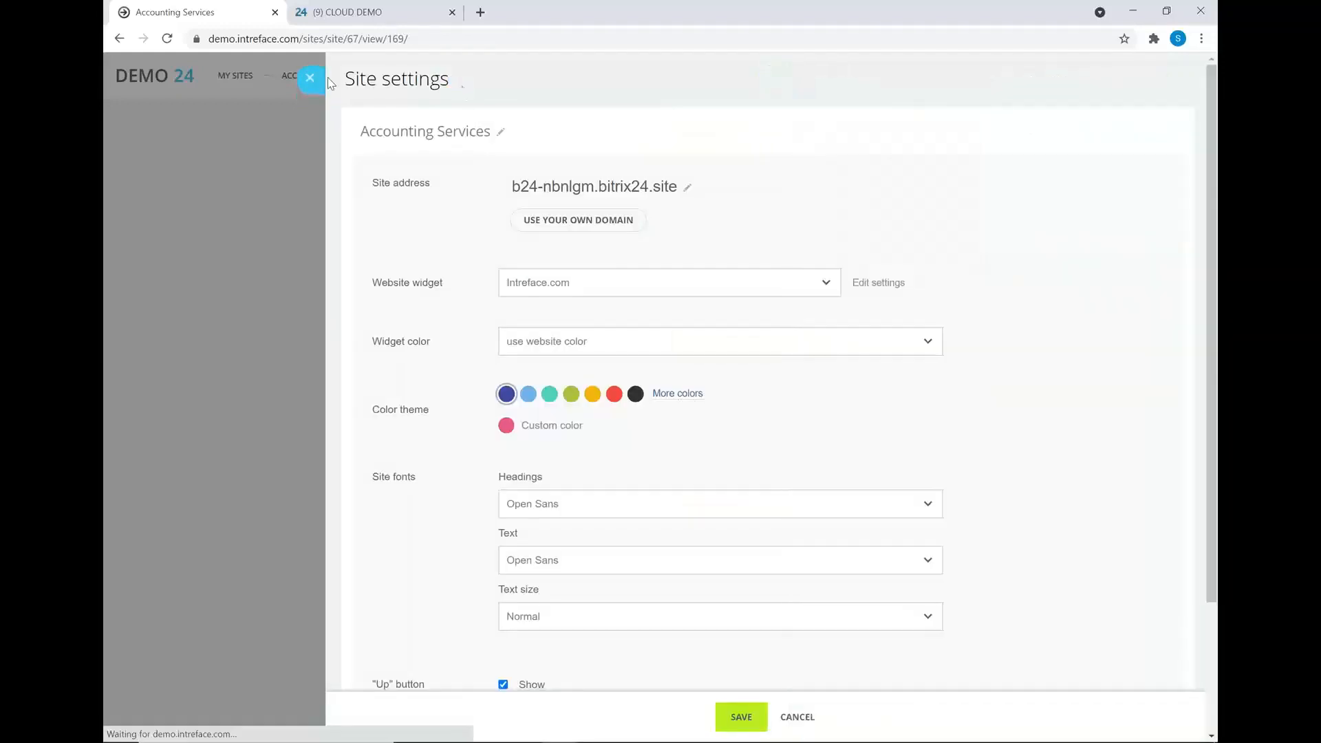
pyautogui.click(316, 77)
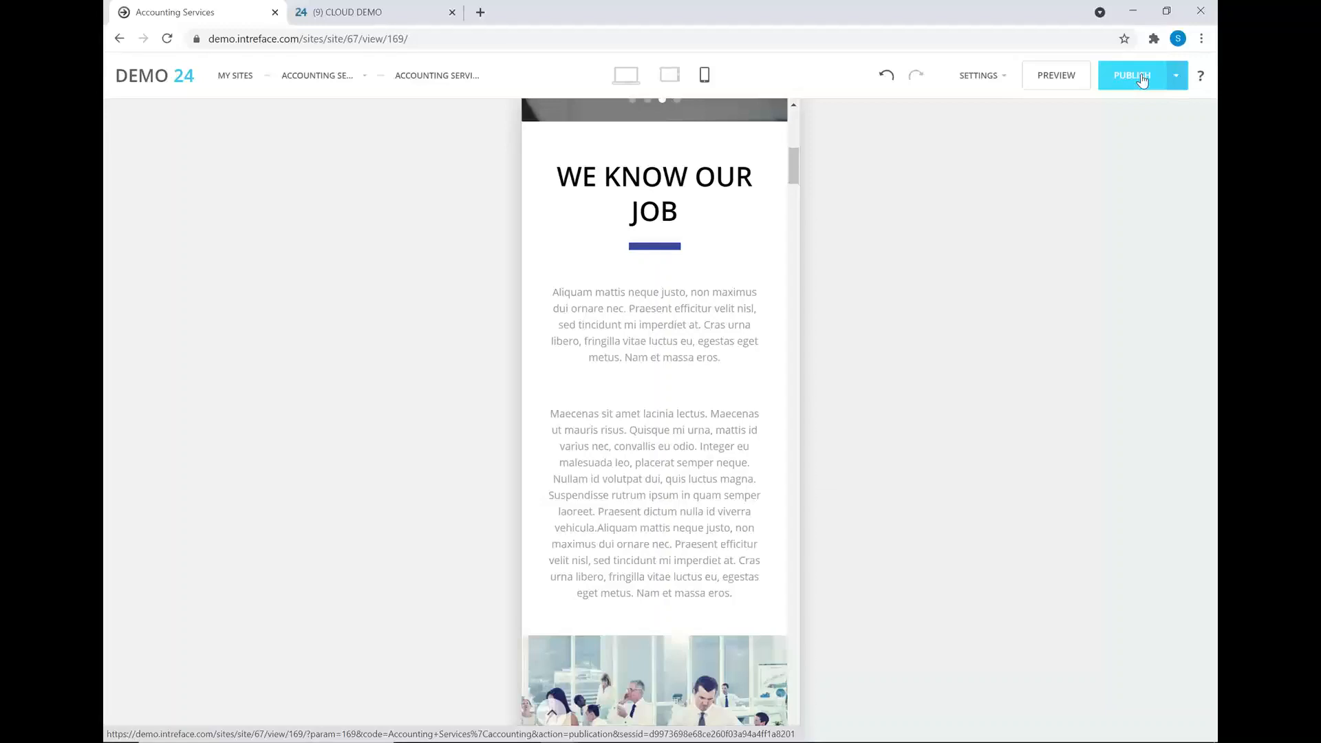
pyautogui.hotkey('alt', 'Tab')
pyautogui.hotkey('alt', 'Tab')
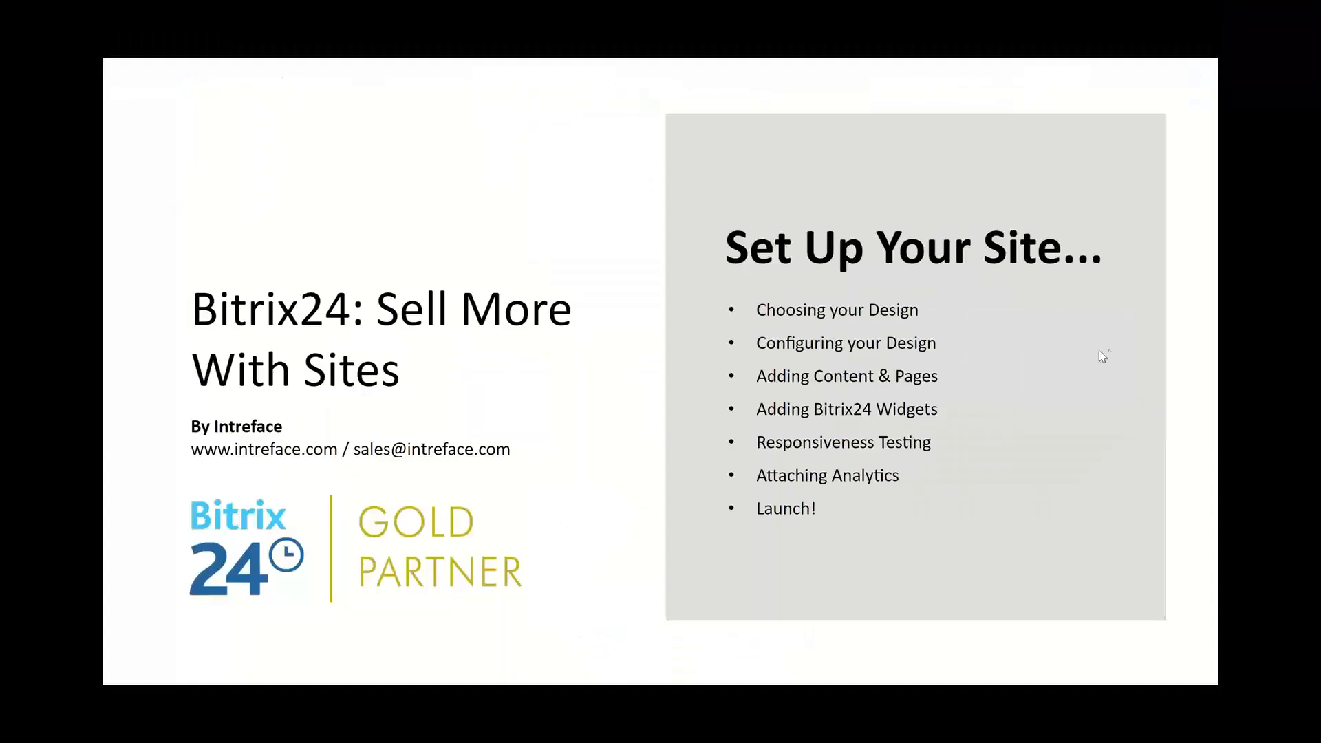
pyautogui.click(1148, 349)
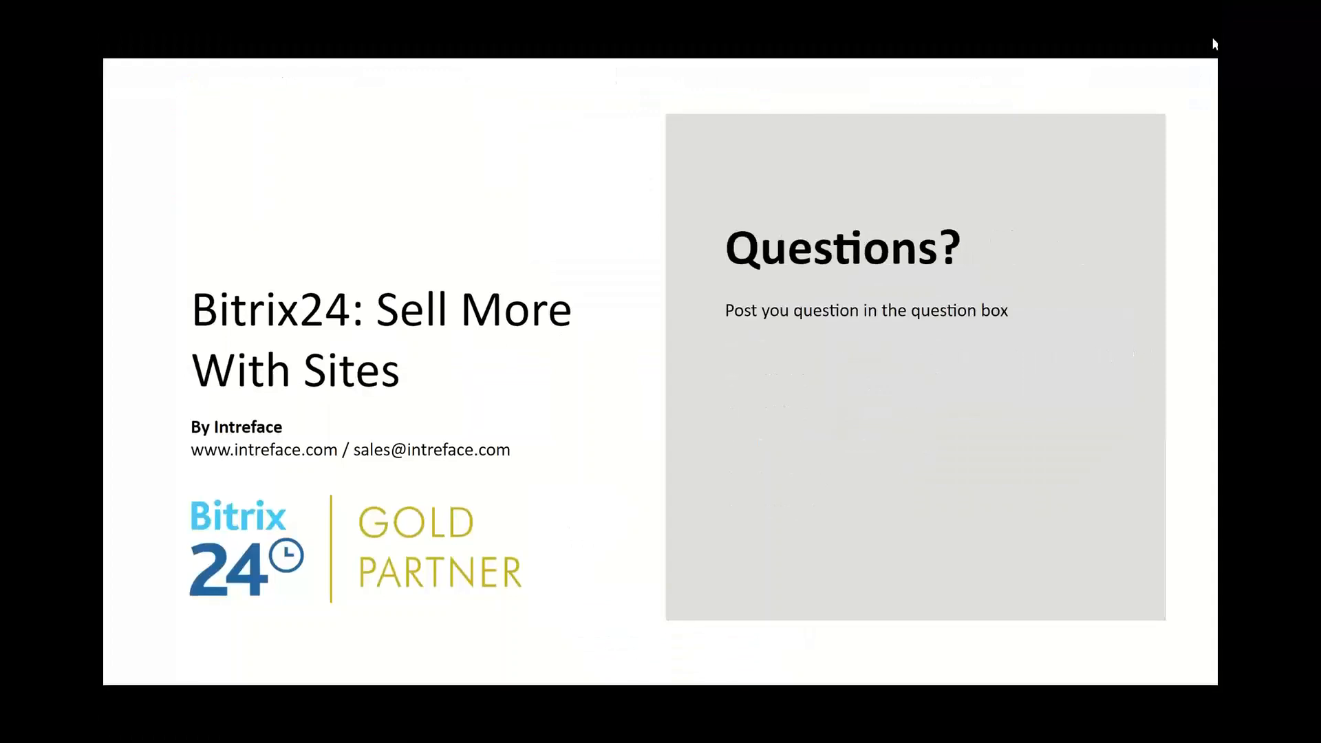
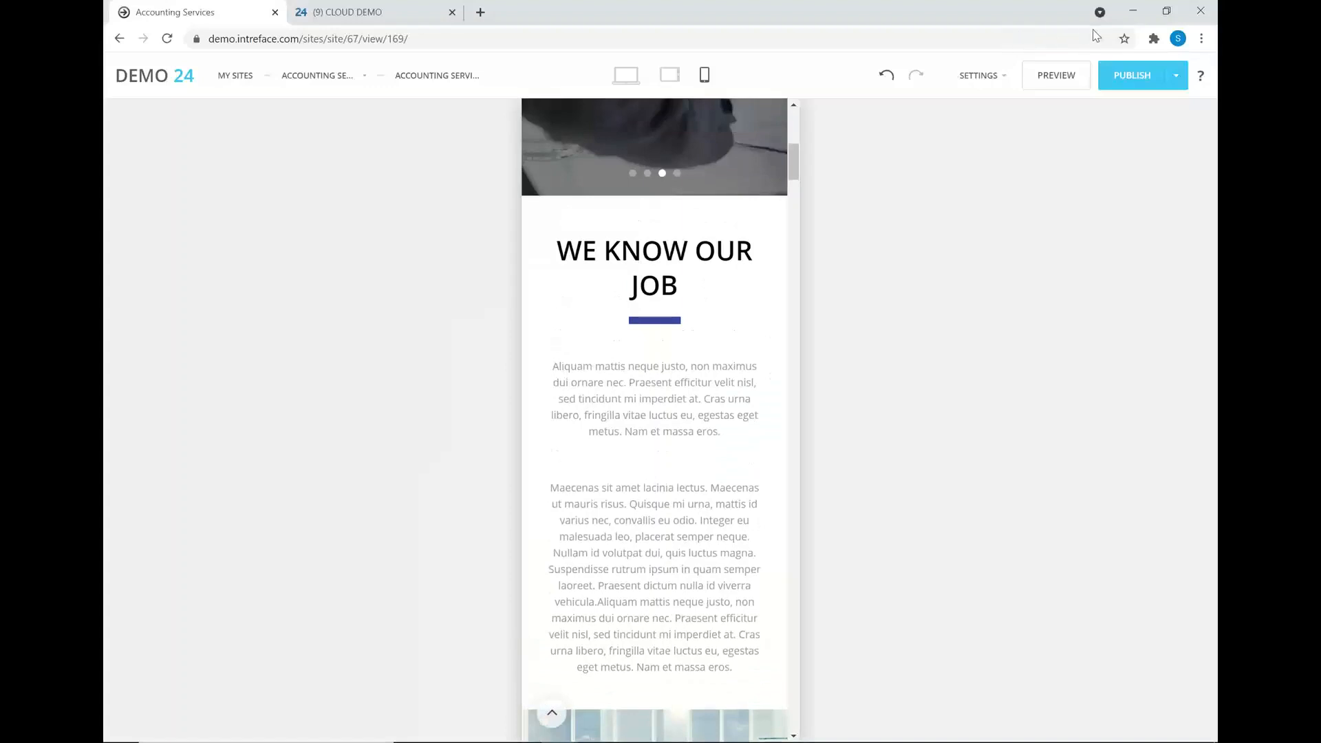
# - Open the Accounting Services own-domain connection form, then switch to the Online Store slide
pyautogui.click(972, 79)
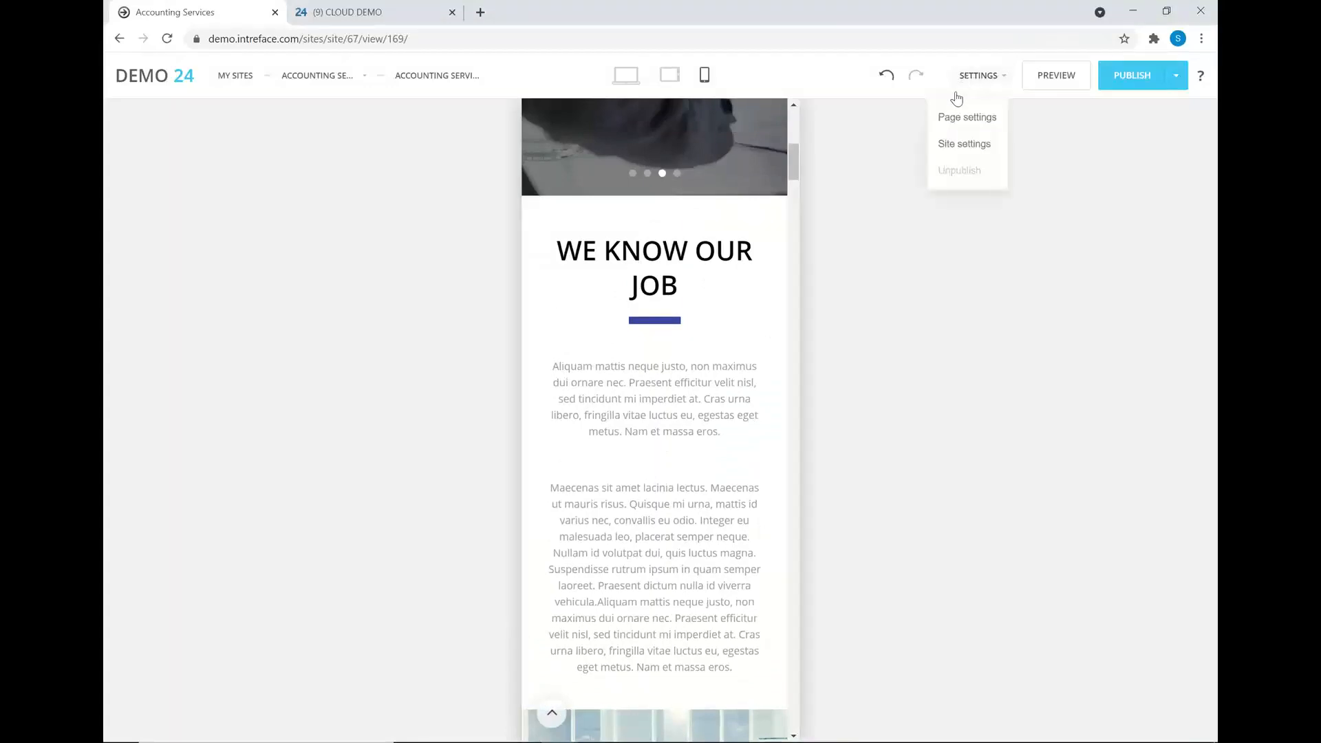
pyautogui.click(950, 145)
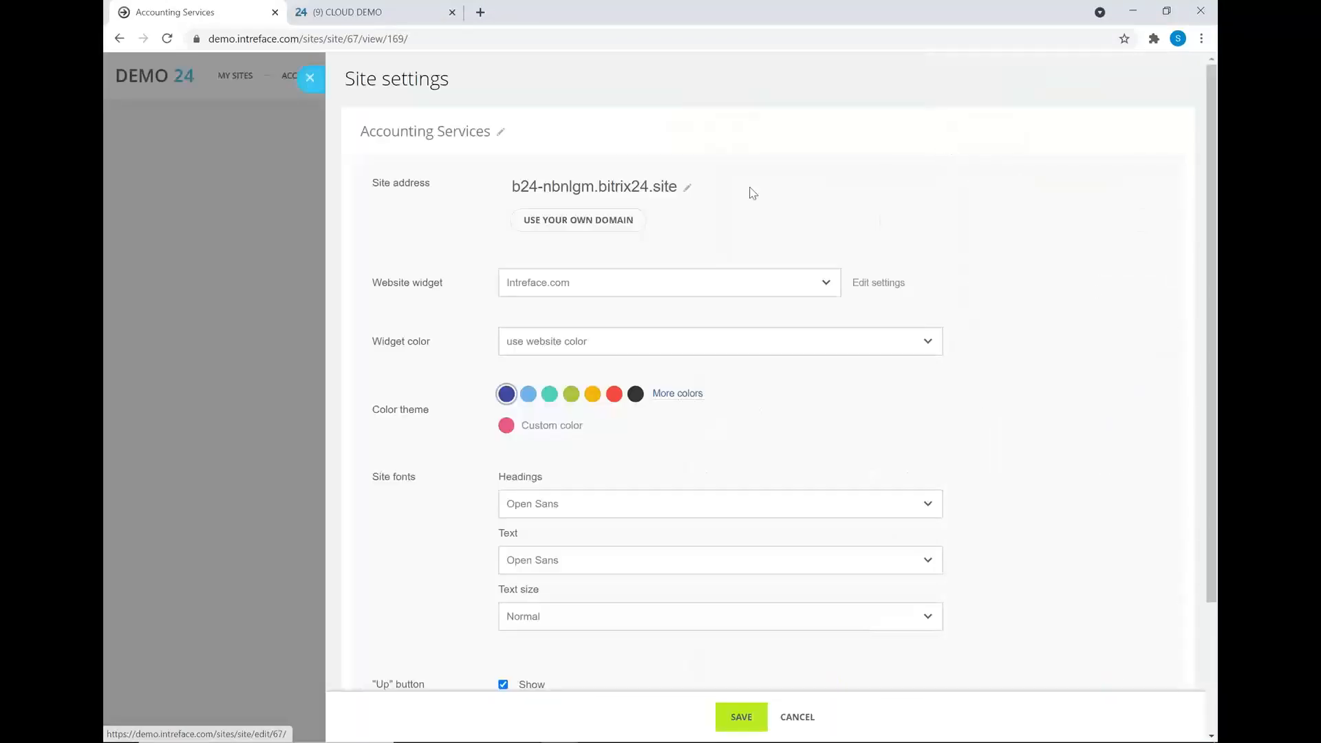
pyautogui.click(578, 222)
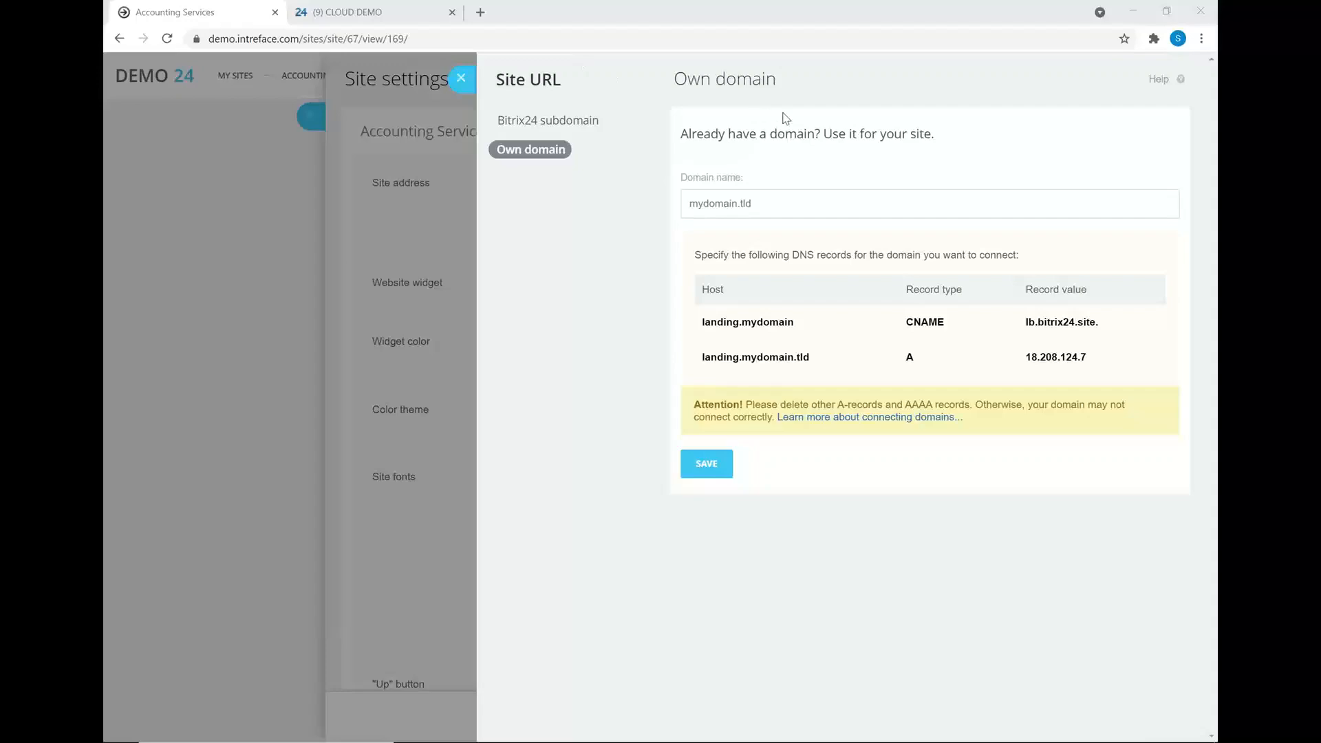
pyautogui.hotkey('alt', 'Tab')
pyautogui.hotkey('alt', 'Tab')
pyautogui.press('Right')
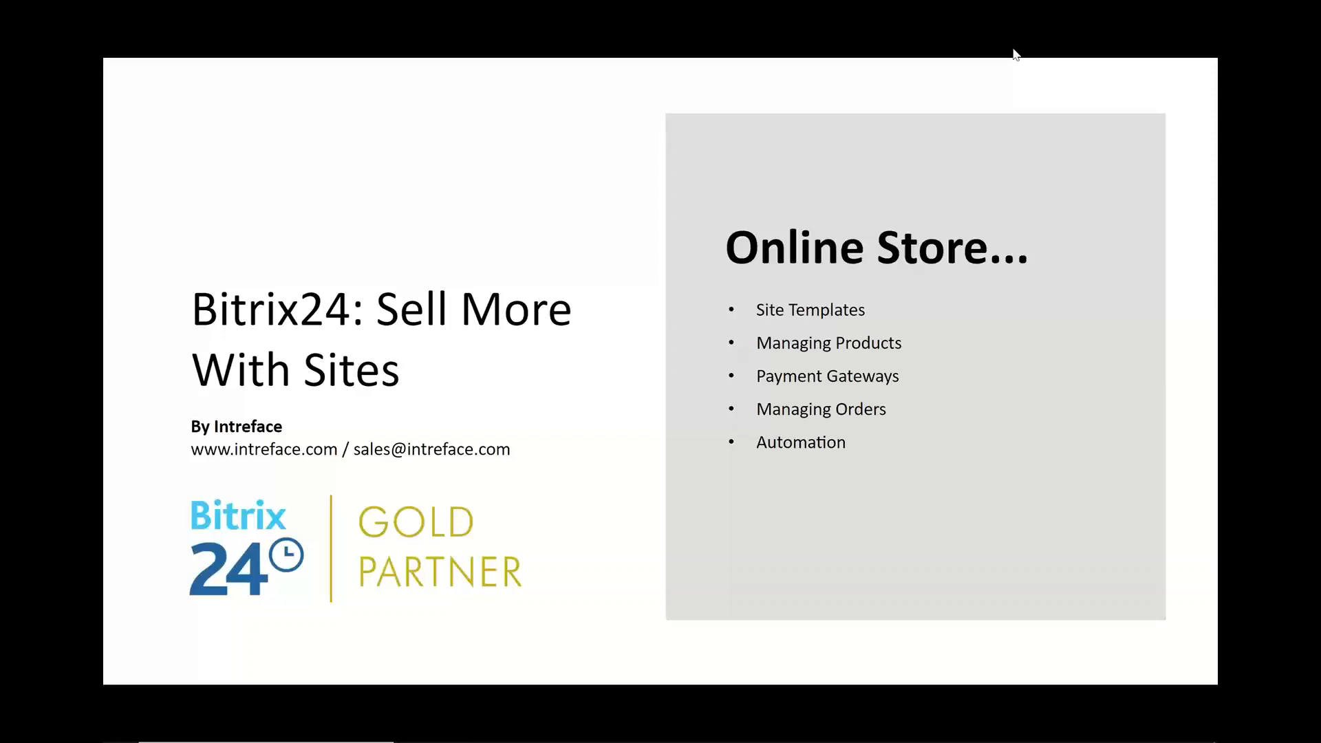
# - Return to the Bitrix24 cloud demo and show the Online Stores list
pyautogui.hotkey('alt', 'Tab')
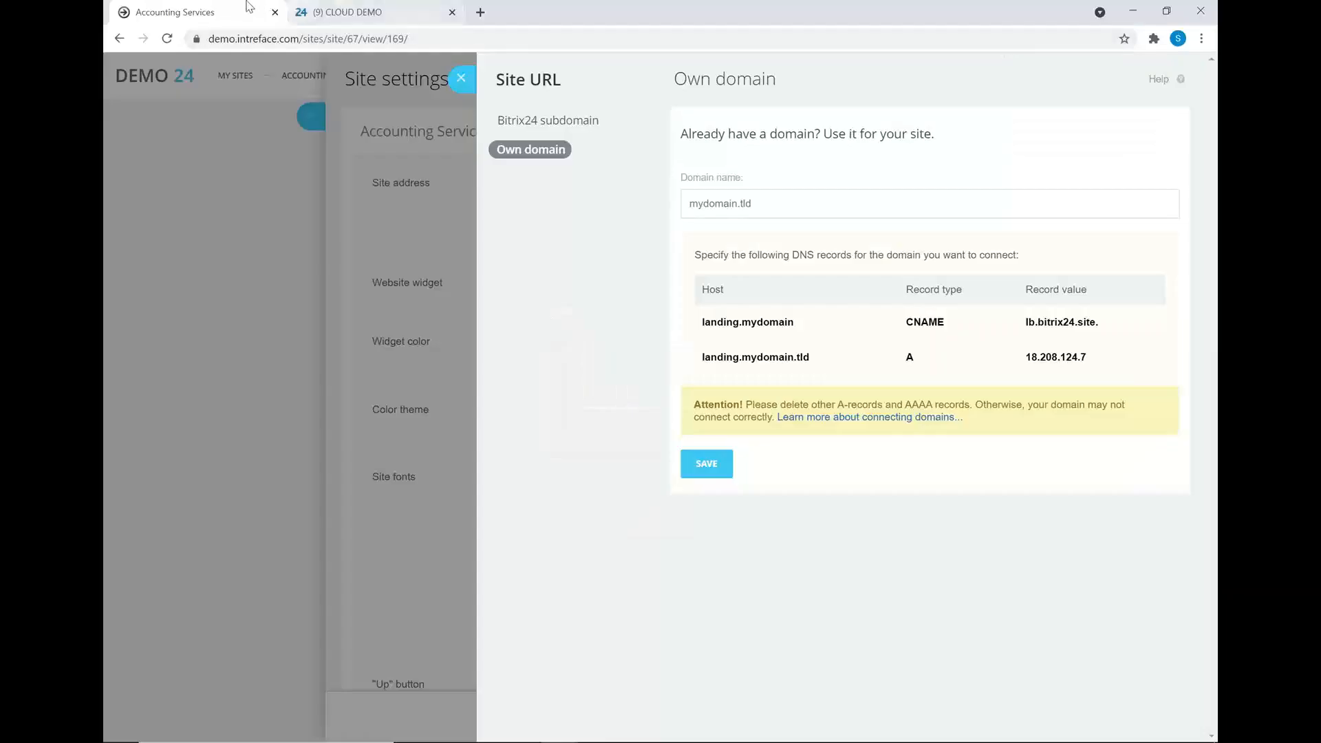
pyautogui.click(337, 7)
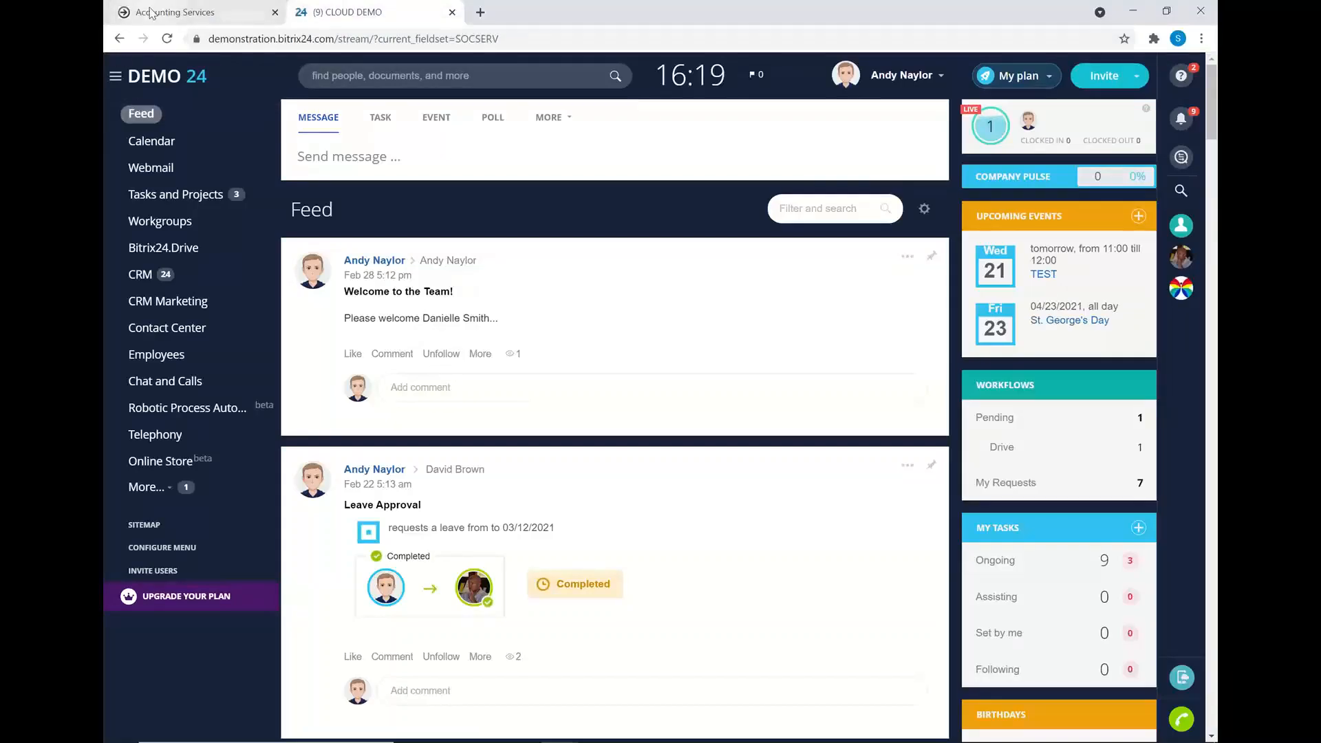
pyautogui.click(140, 467)
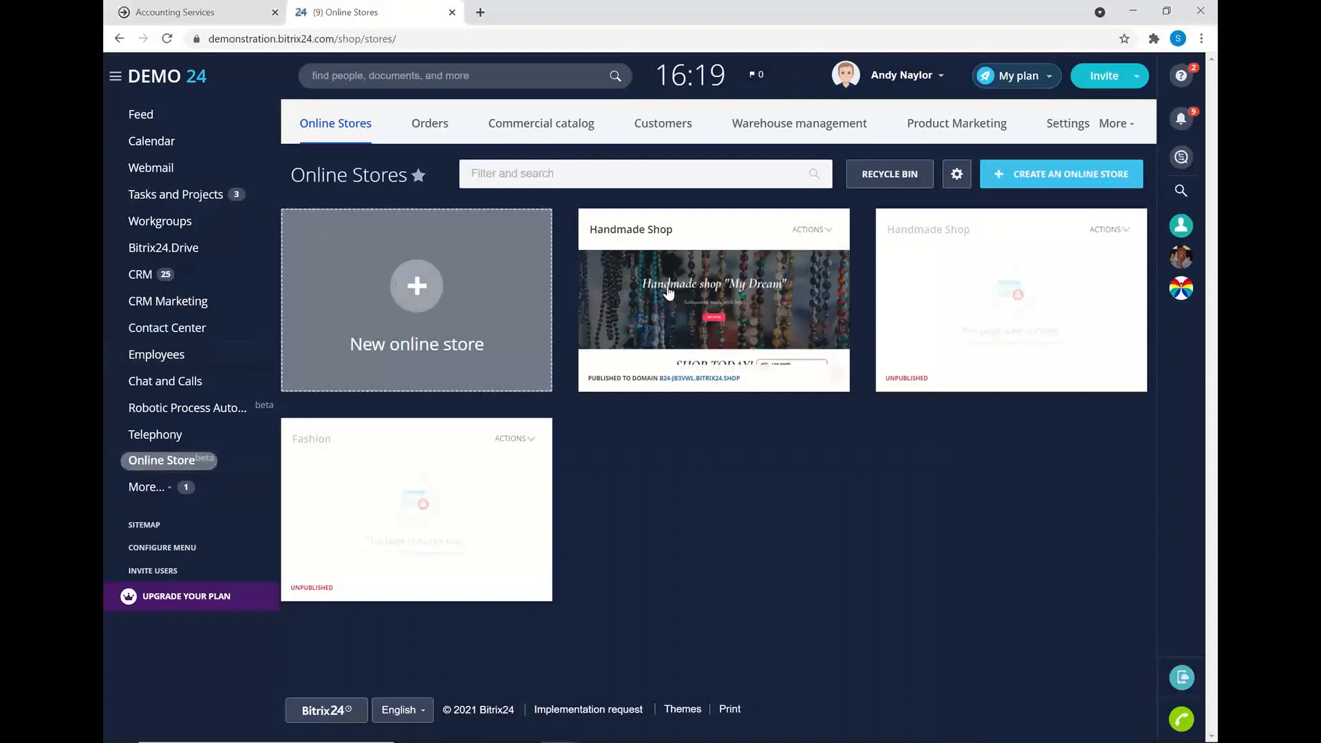
# - Preview the store templates without creating one, then open Handmade Shop and its main page actions
pyautogui.click(1002, 179)
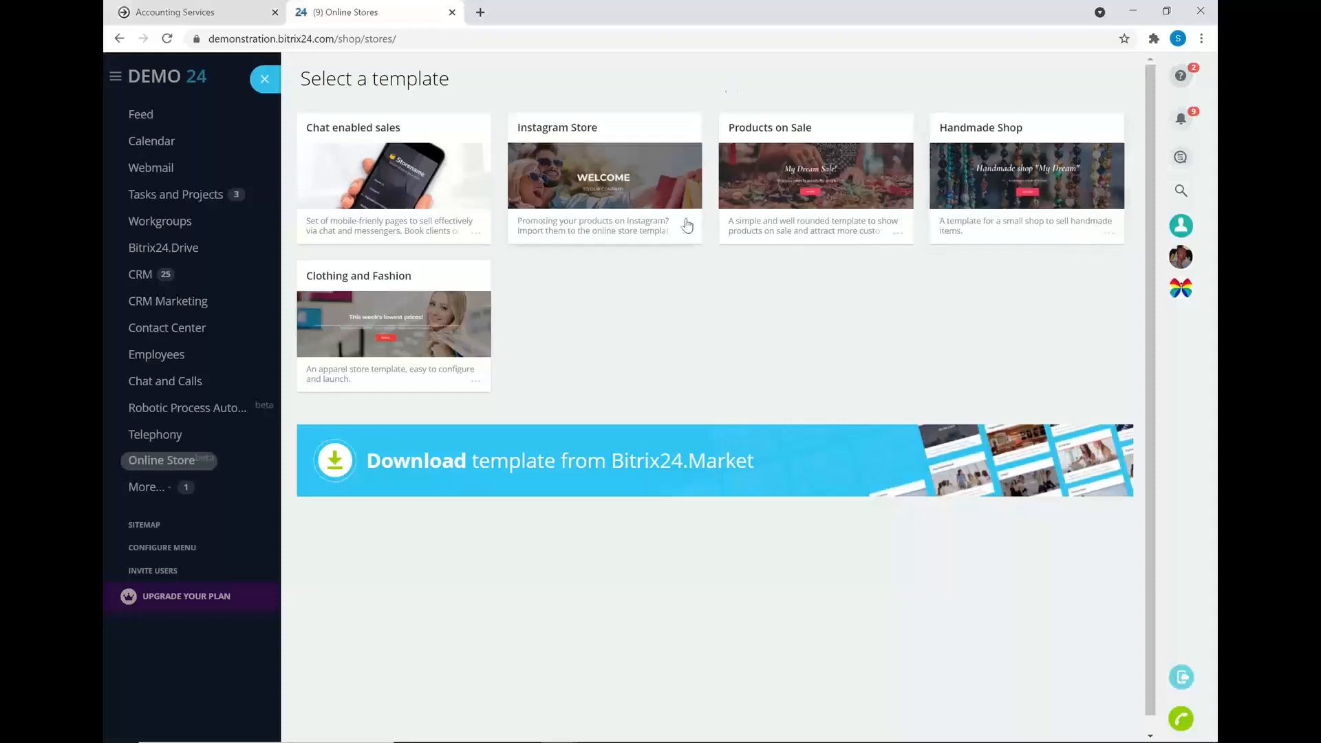
pyautogui.click(262, 80)
pyautogui.click(713, 289)
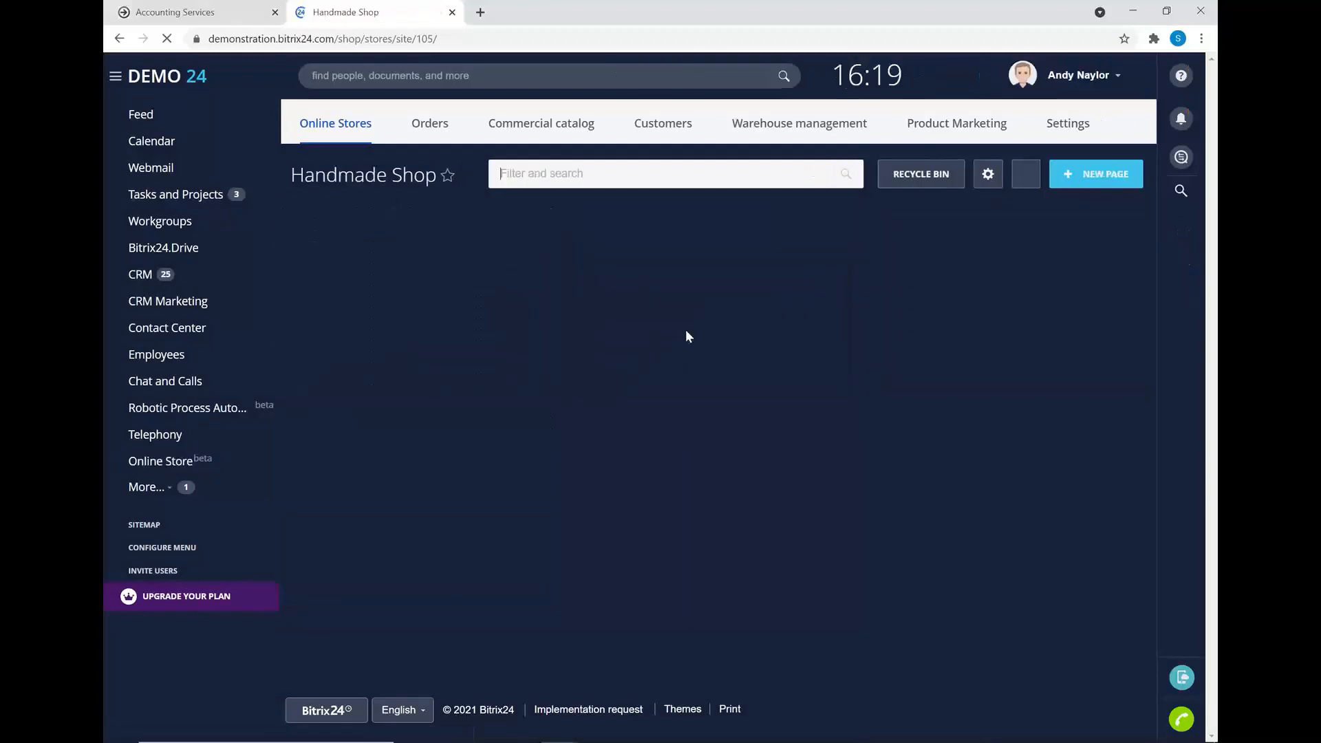
pyautogui.click(776, 226)
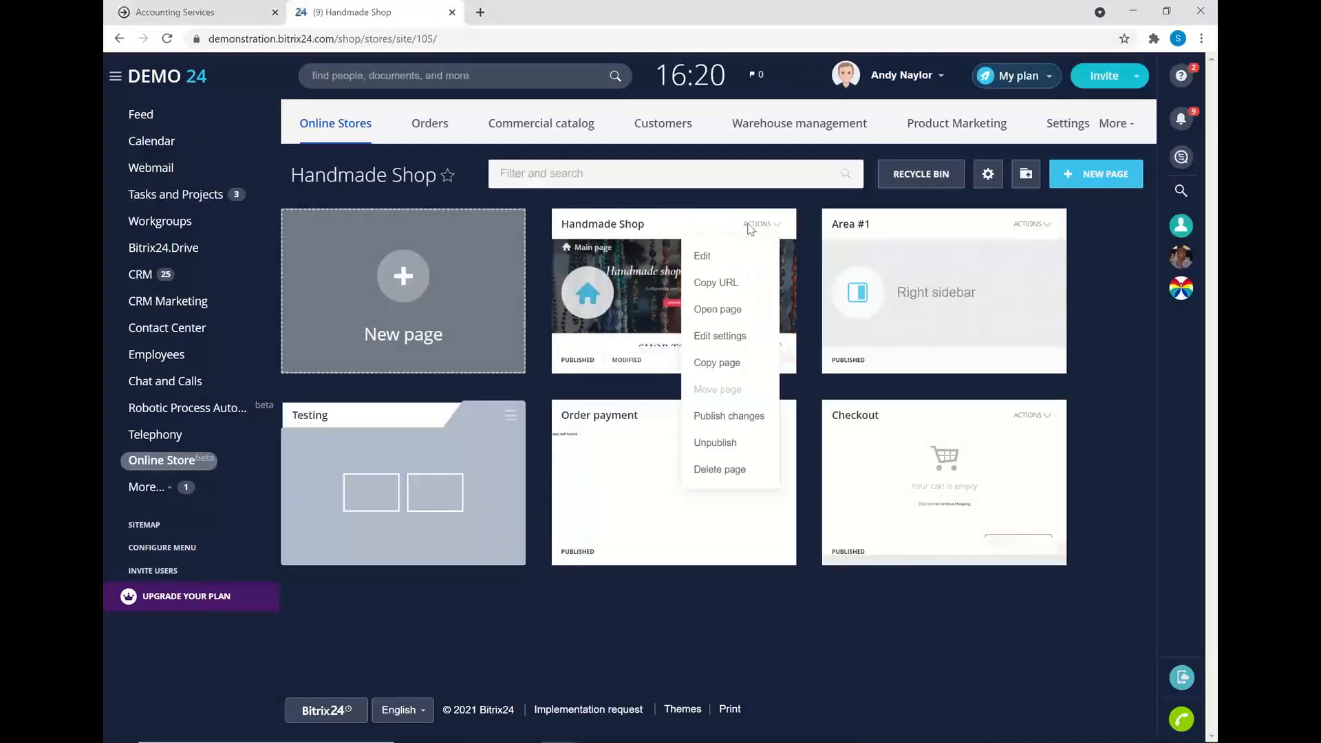
# - Open the Handmade Shop main page in the editor and look over the block catalogue without adding anything
pyautogui.click(645, 263)
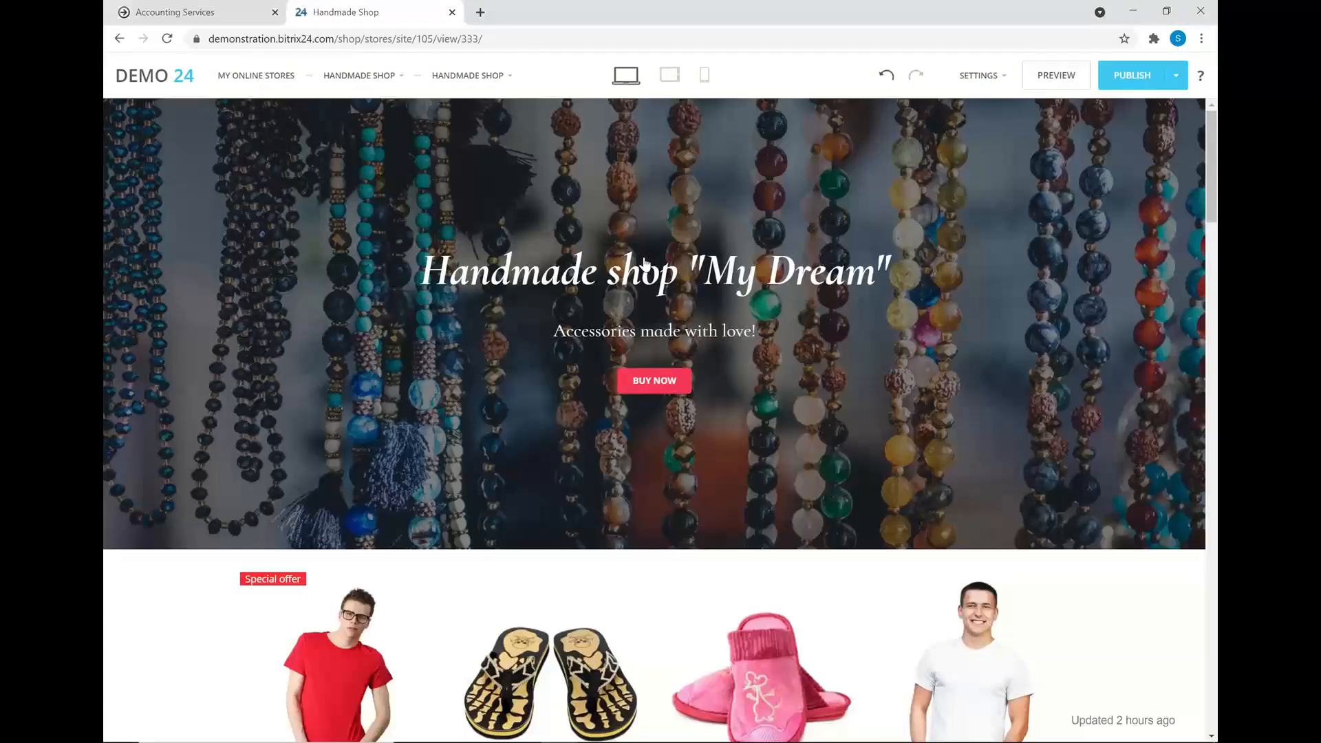
pyautogui.scroll(-1, 628, 251)
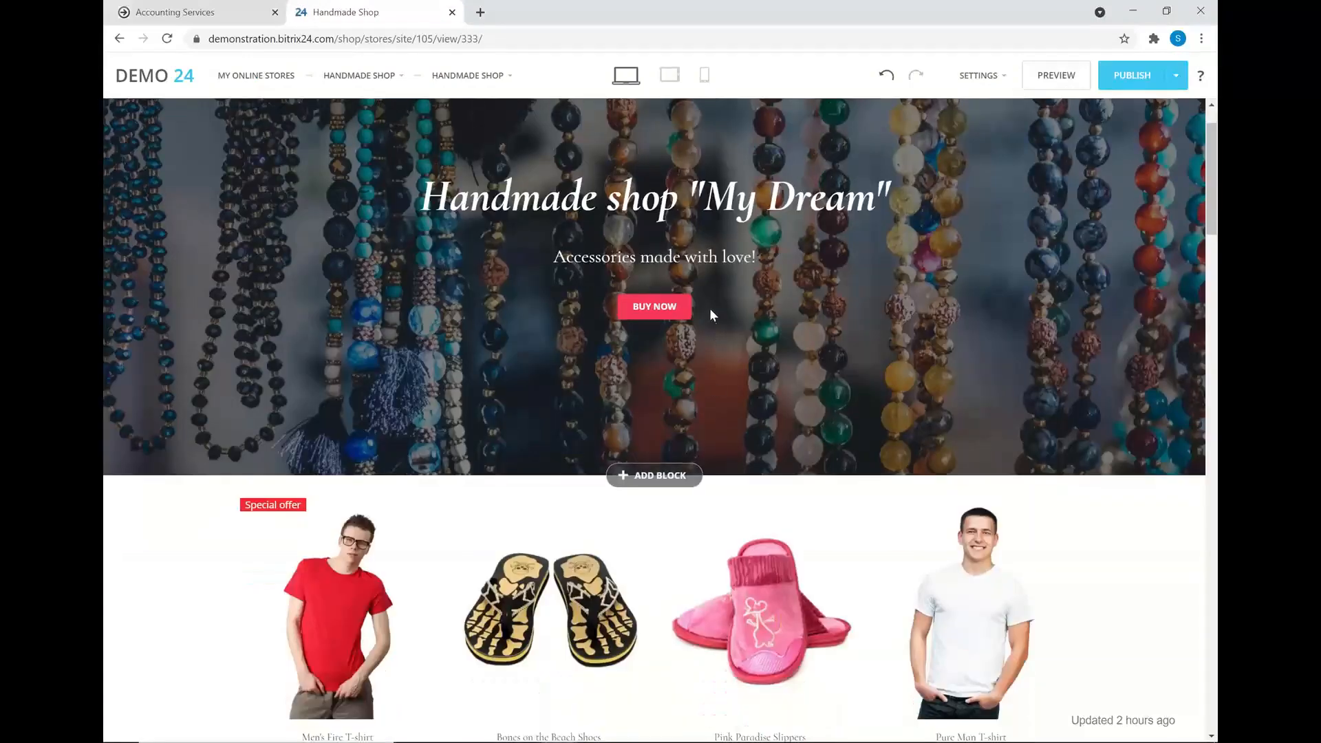
pyautogui.click(638, 476)
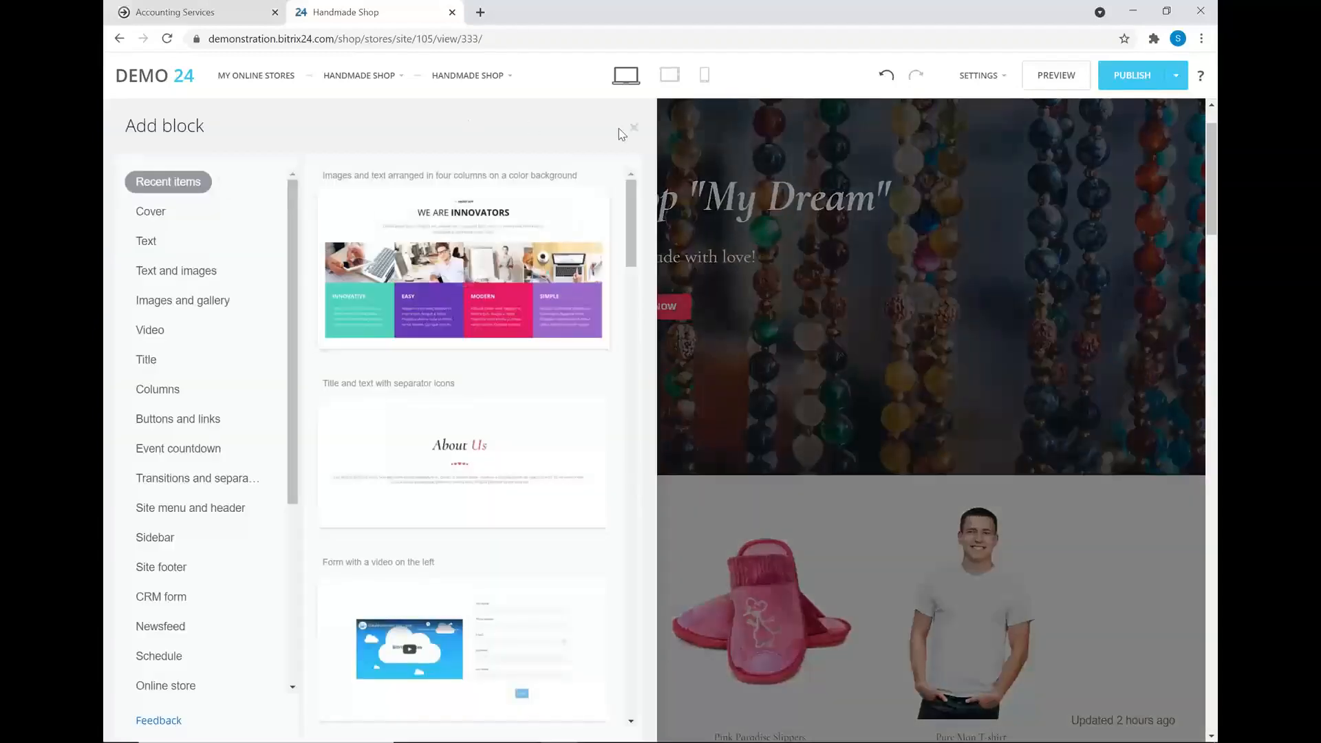
pyautogui.click(634, 128)
# - Set the shoe card to quantity 3 and size 37, then go back to Accounting Services
pyautogui.scroll(-4, 727, 279)
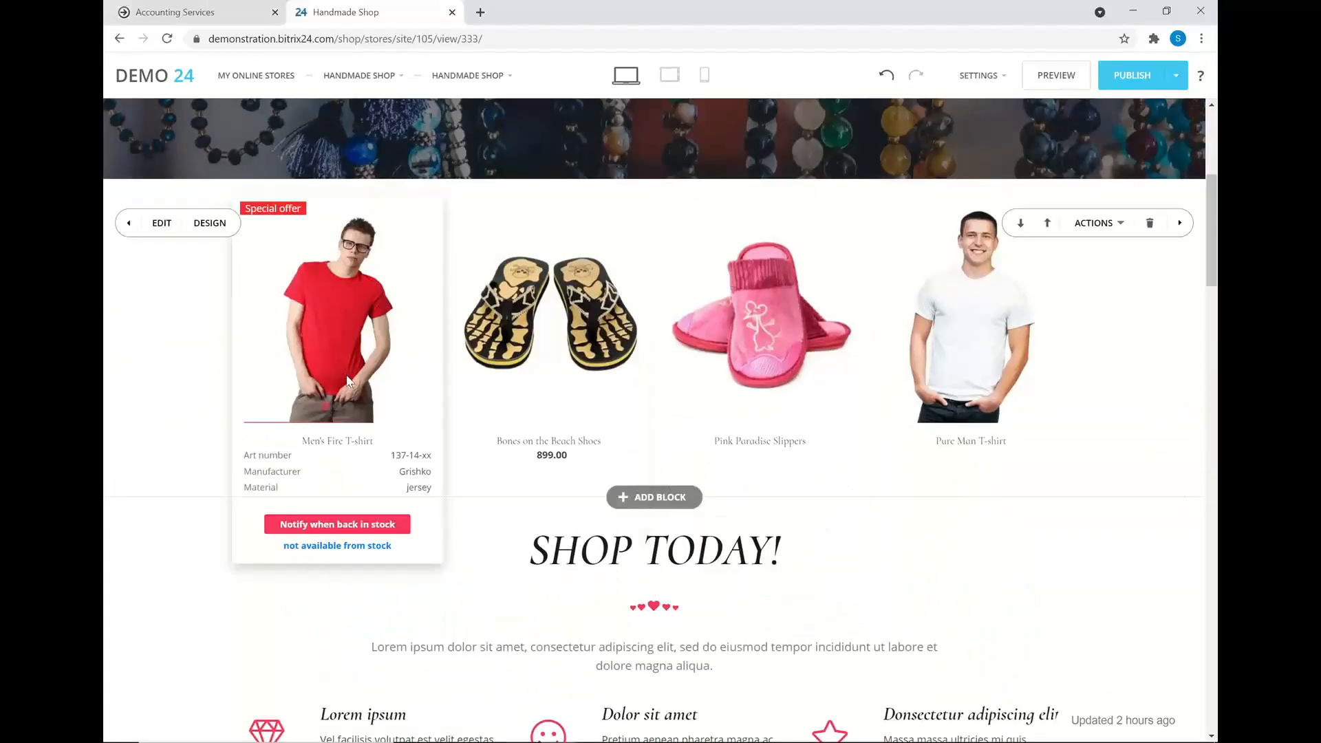
pyautogui.moveTo(594, 506)
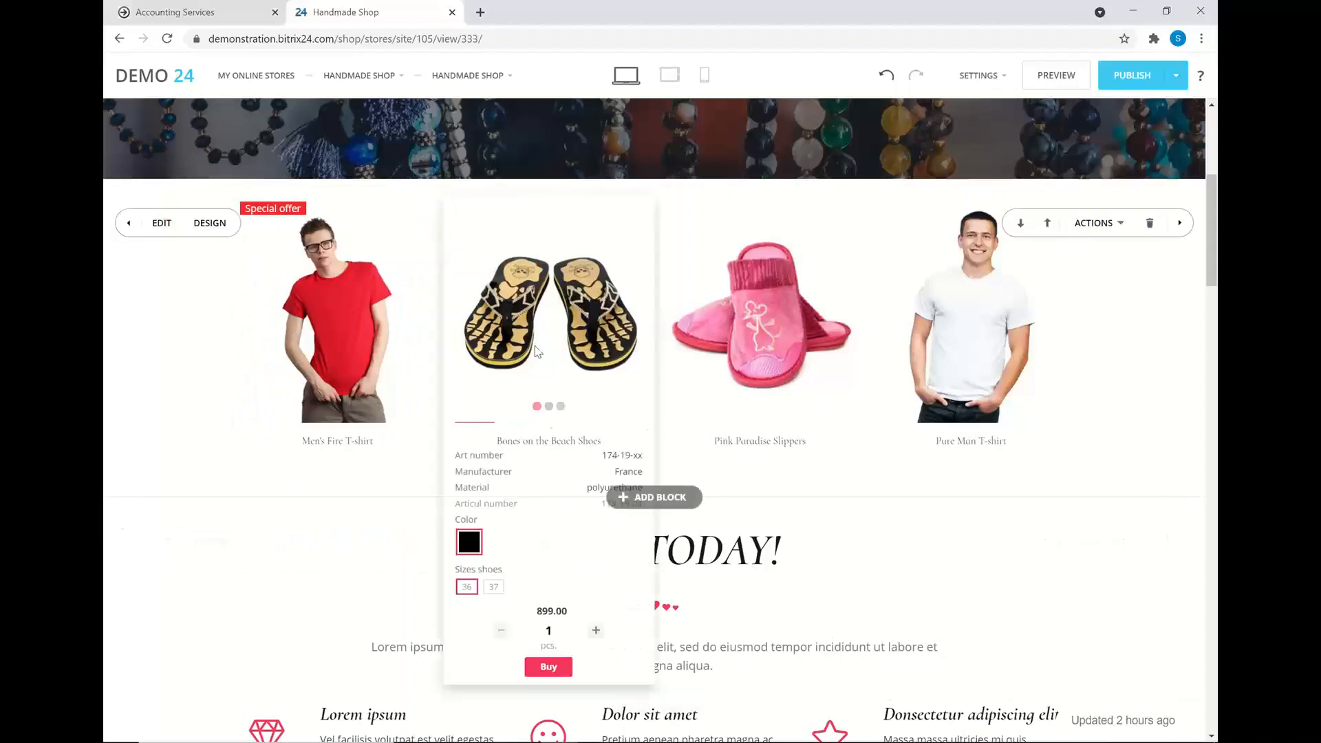
pyautogui.click(596, 631)
pyautogui.click(596, 632)
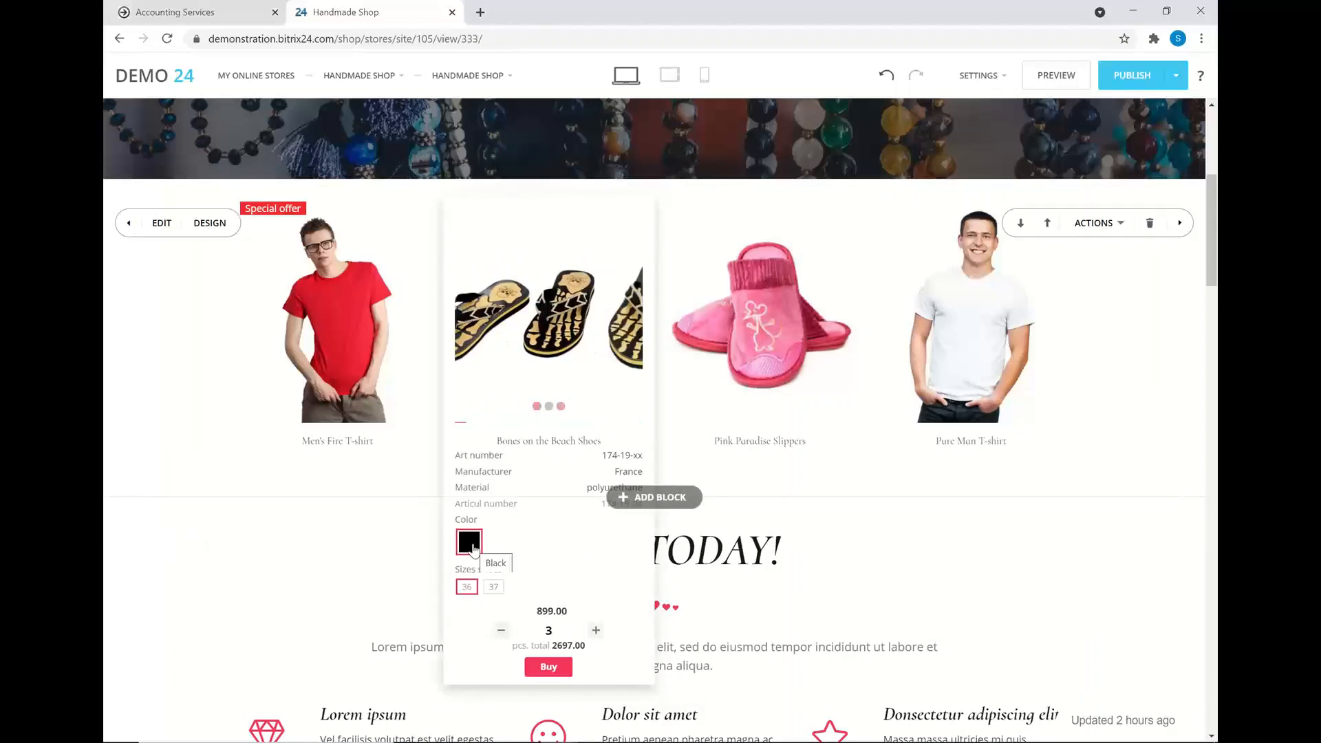
pyautogui.click(493, 586)
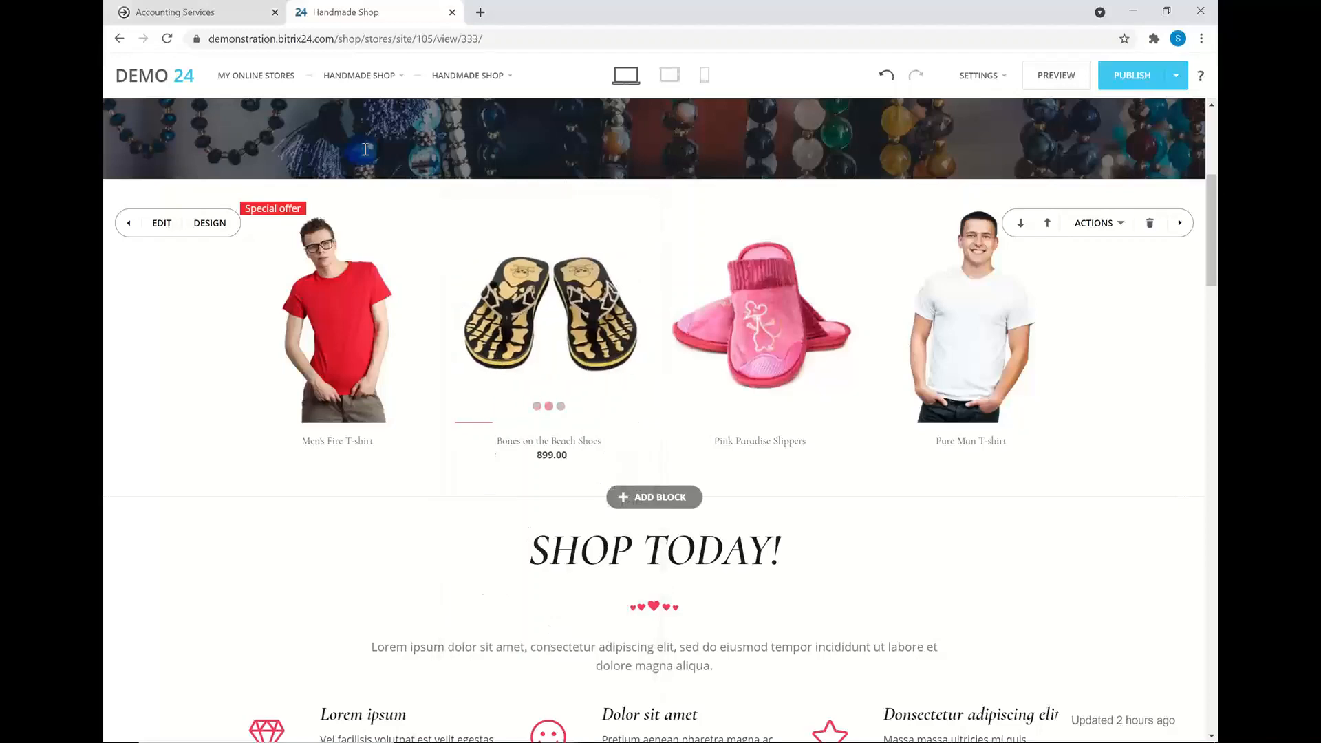
pyautogui.click(215, 11)
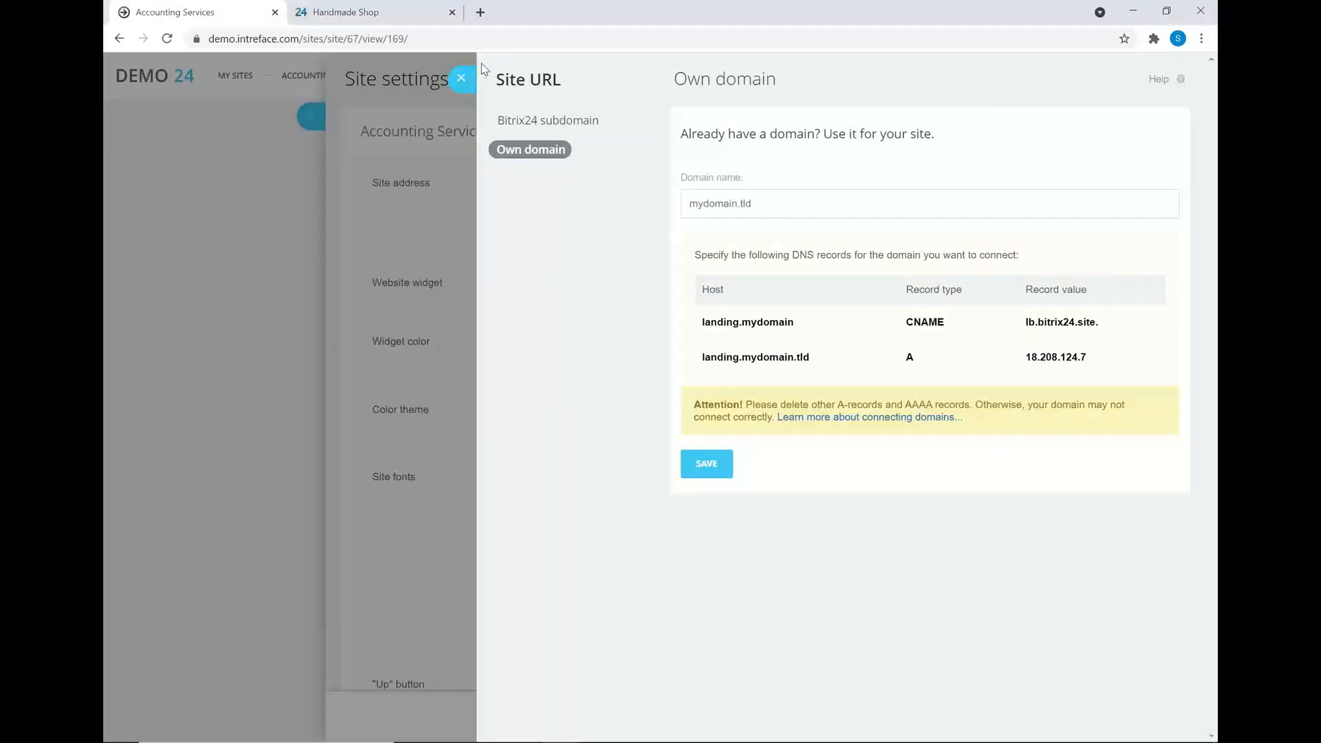
# - Close the Accounting Services domain and site settings and go to the Online Store orders
pyautogui.click(461, 82)
pyautogui.click(313, 80)
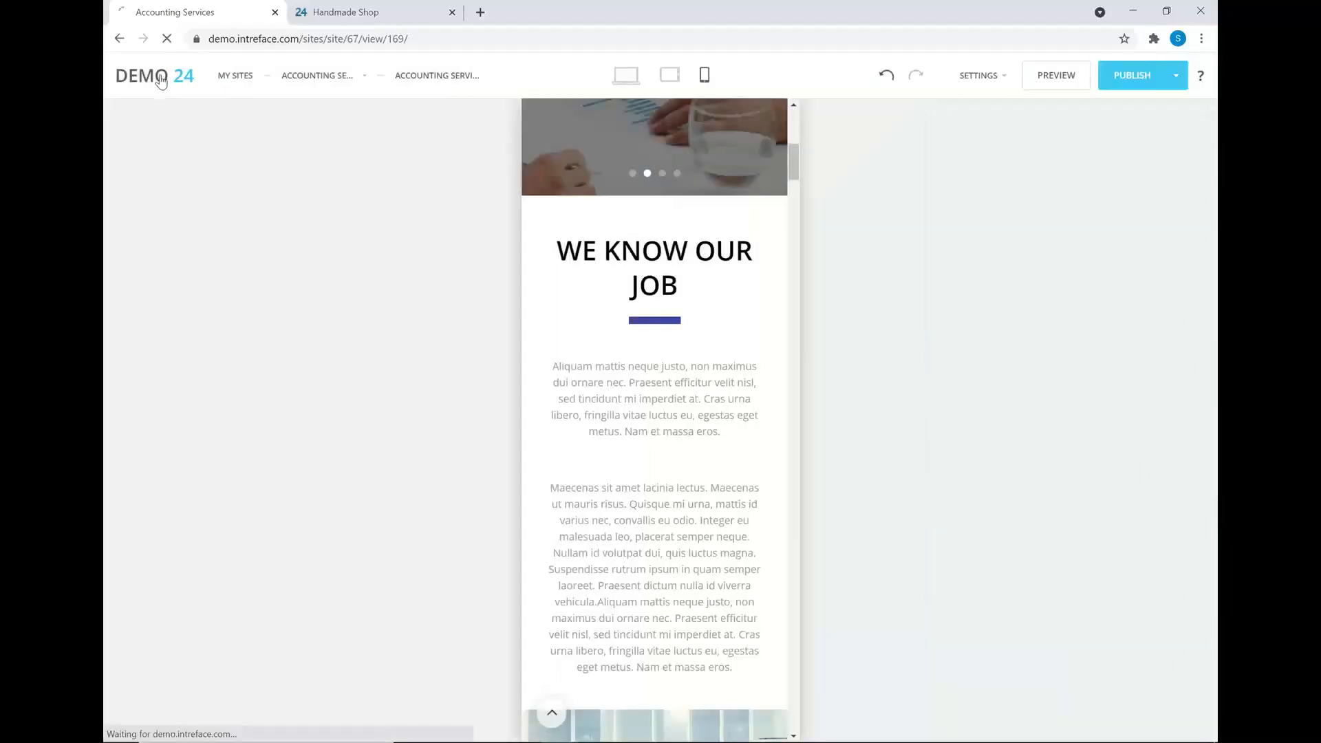
pyautogui.click(161, 81)
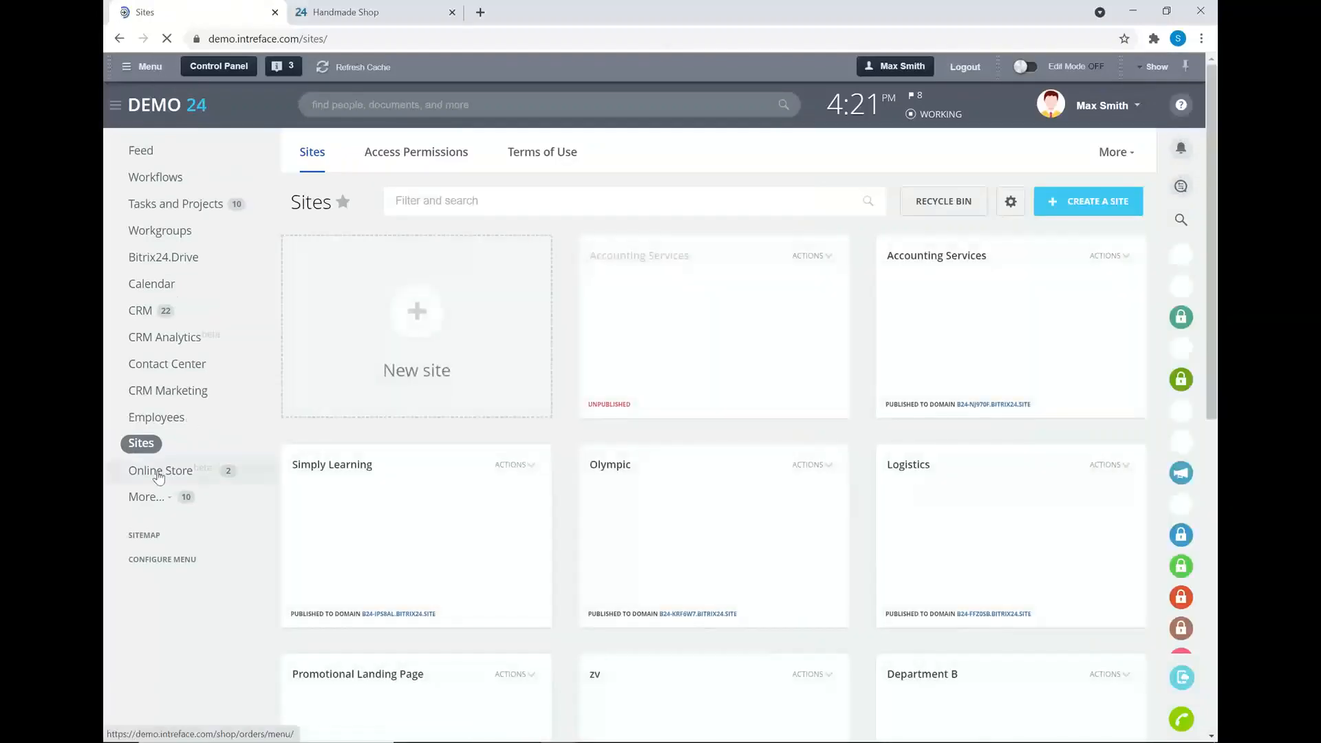
pyautogui.click(158, 472)
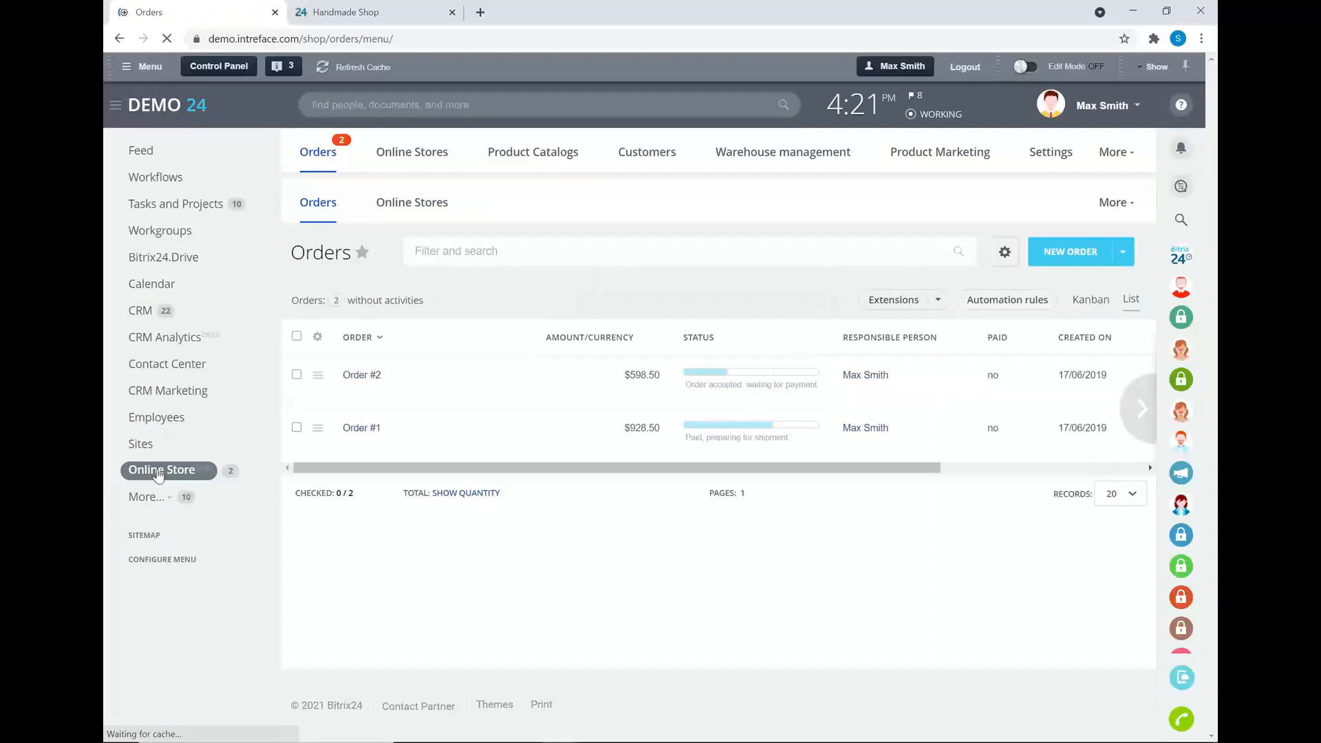
# - Open the CRM Product Catalog and start editing the Desktop PC 3300 product
pyautogui.moveTo(509, 153)
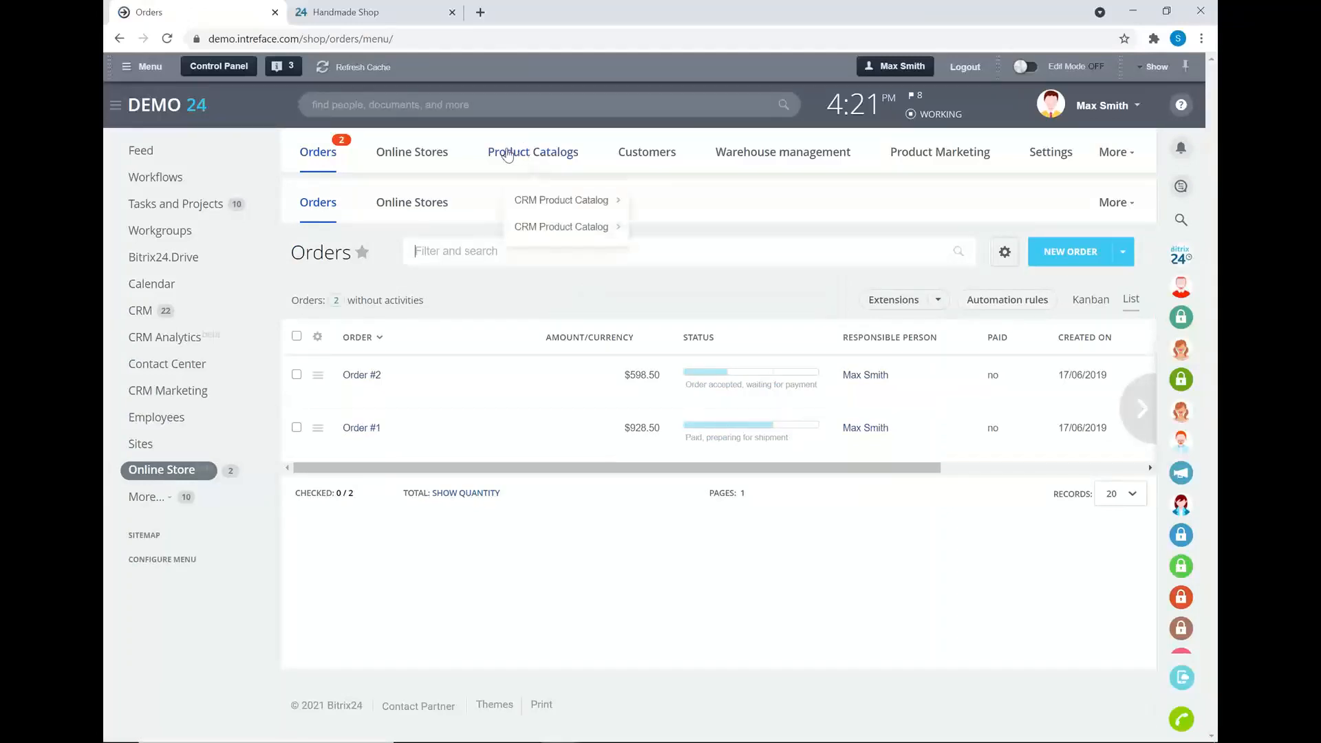
pyautogui.moveTo(530, 199)
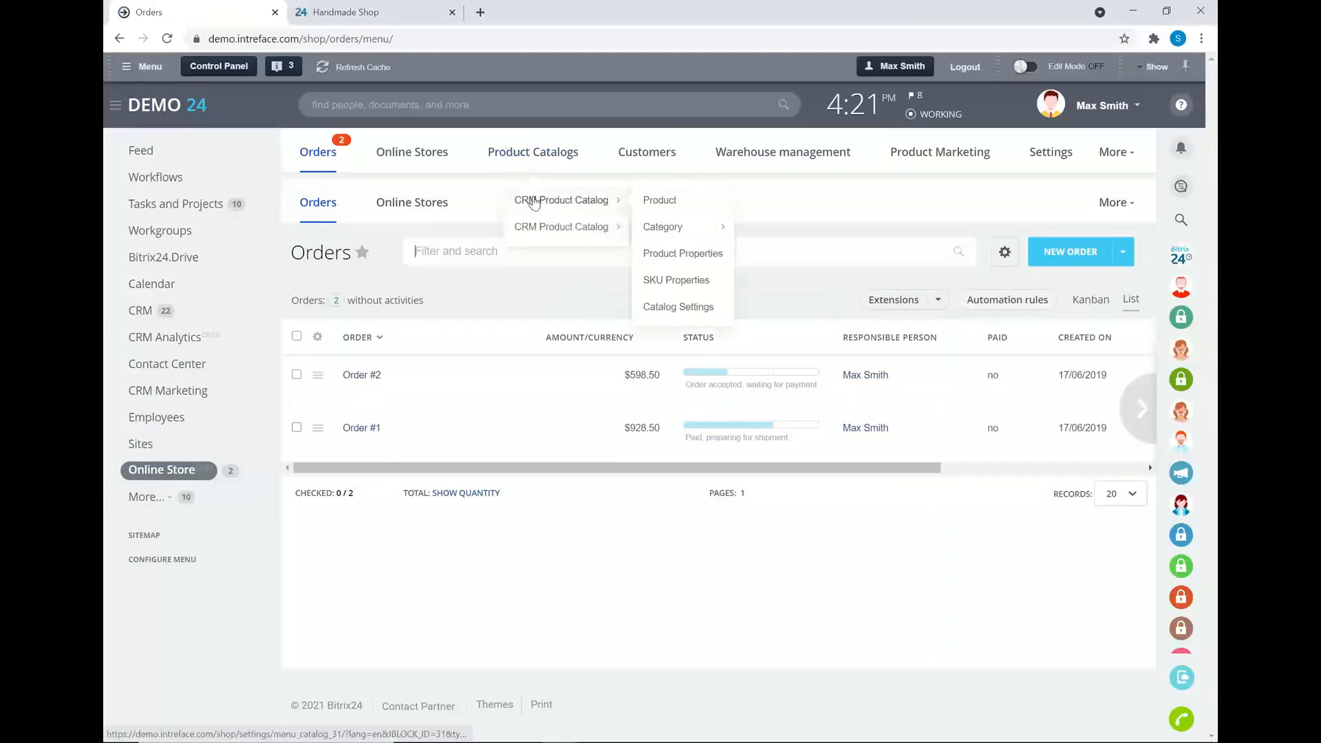
pyautogui.click(659, 201)
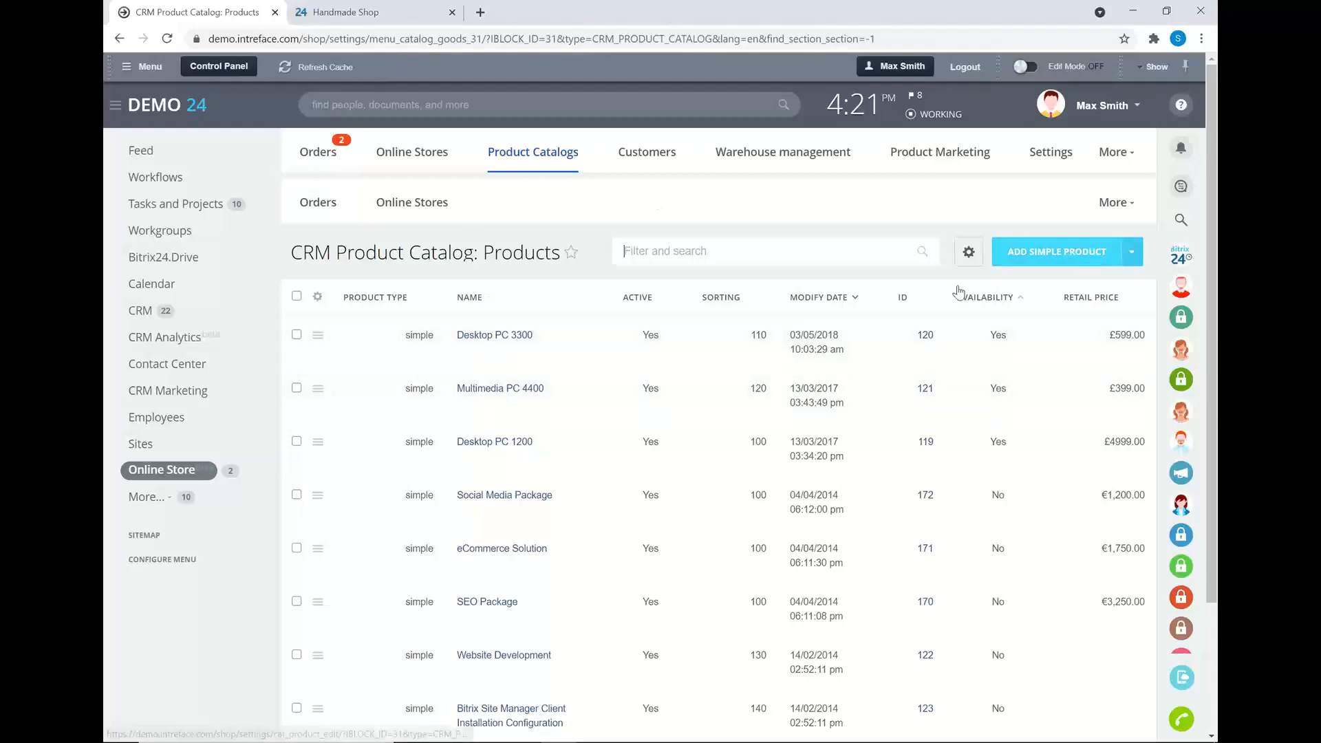
pyautogui.click(315, 335)
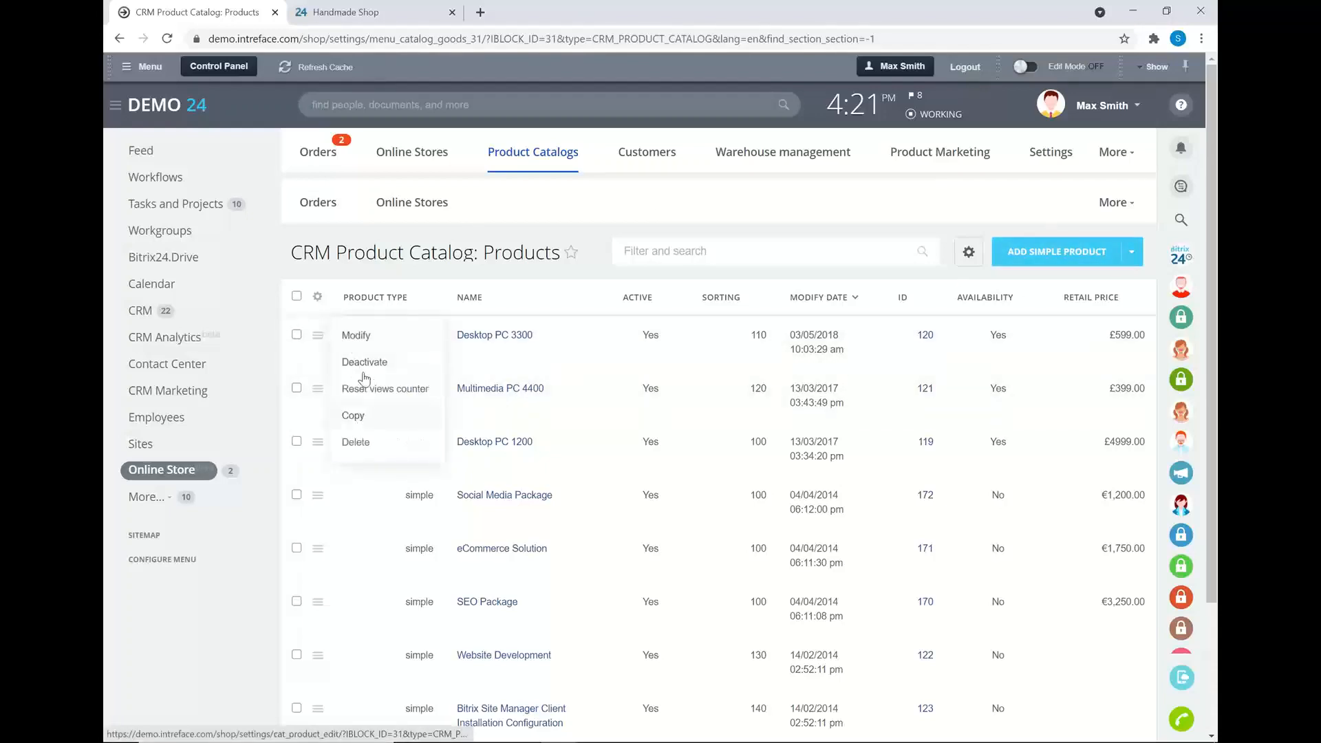
pyautogui.click(376, 338)
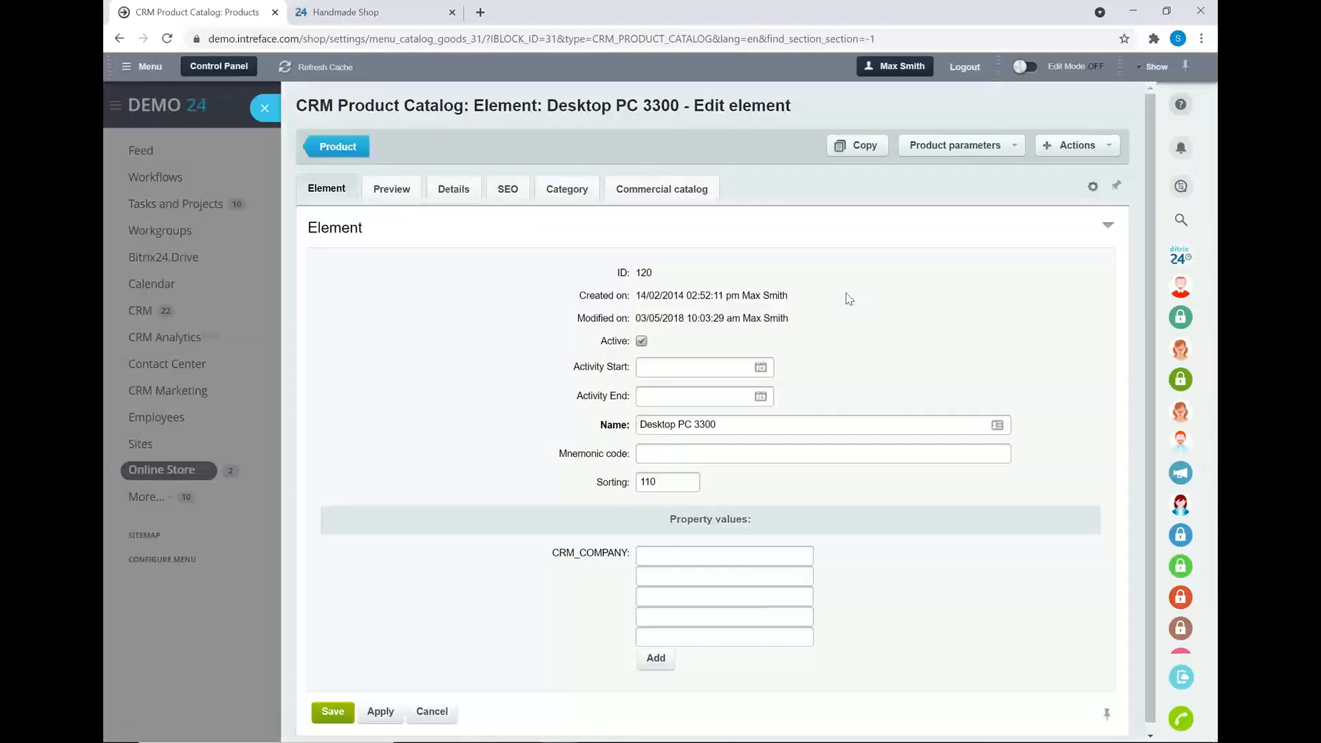
# - Review the product's preview, detail, SEO and sections tabs, then close the editor
pyautogui.click(398, 198)
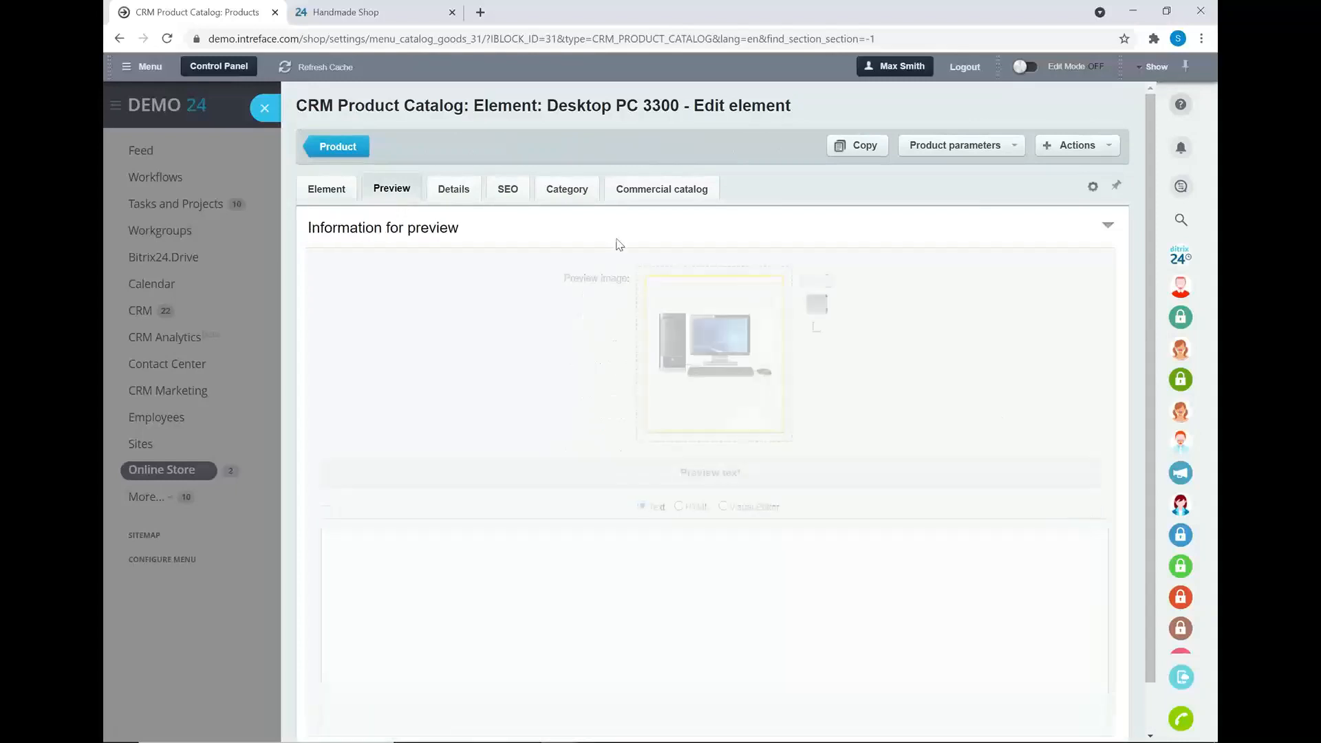
pyautogui.click(449, 190)
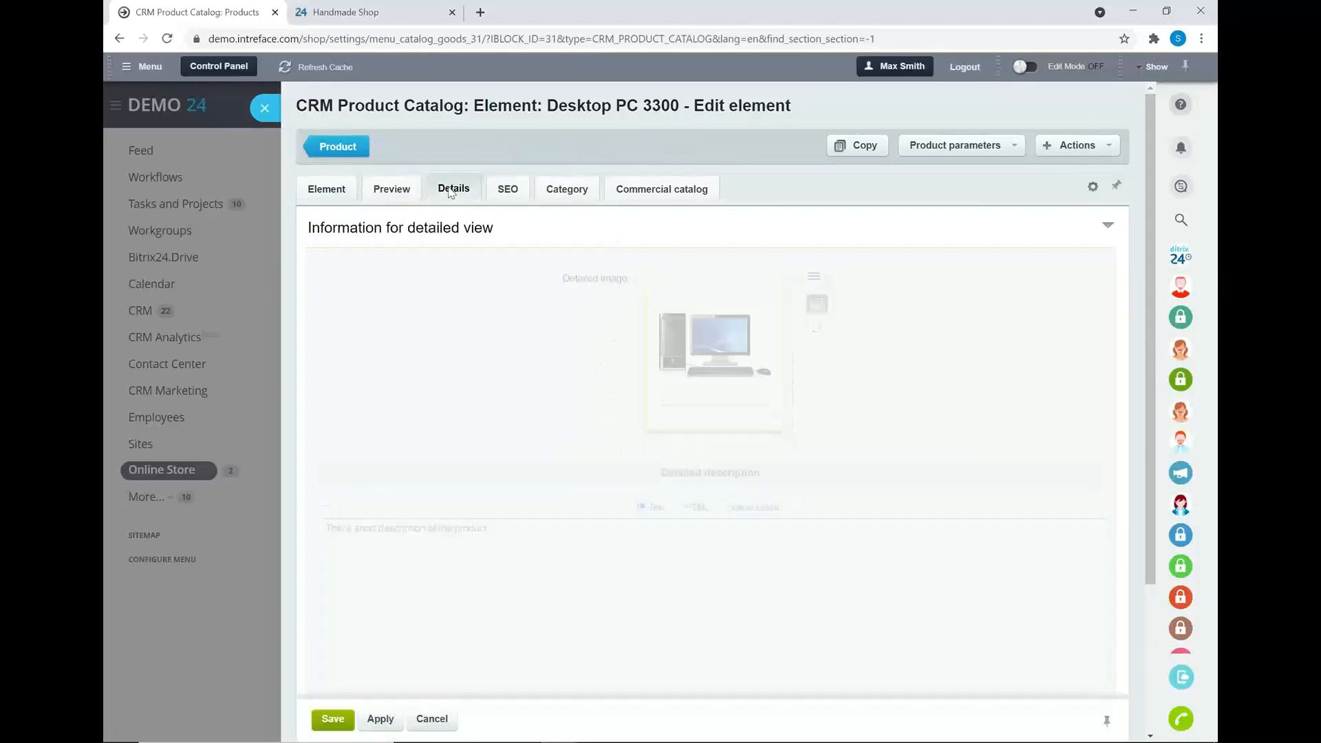
pyautogui.click(502, 190)
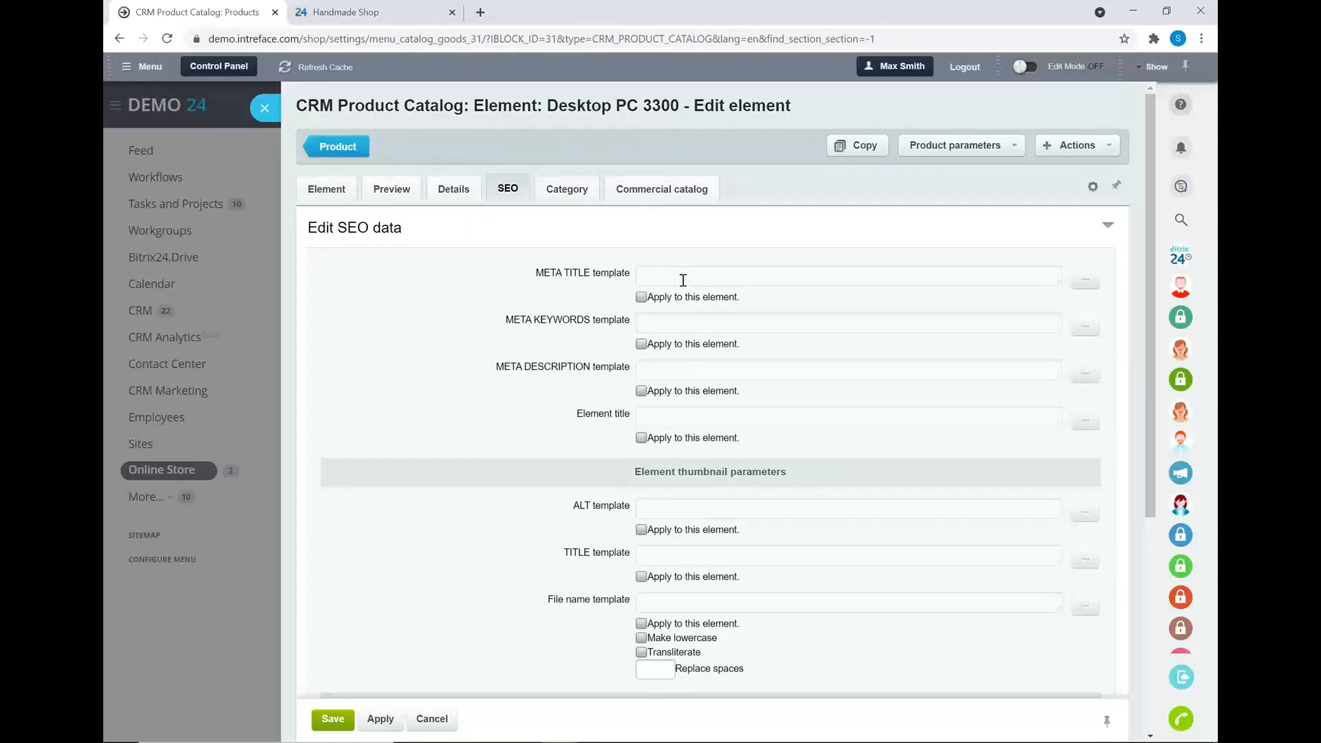
pyautogui.click(573, 195)
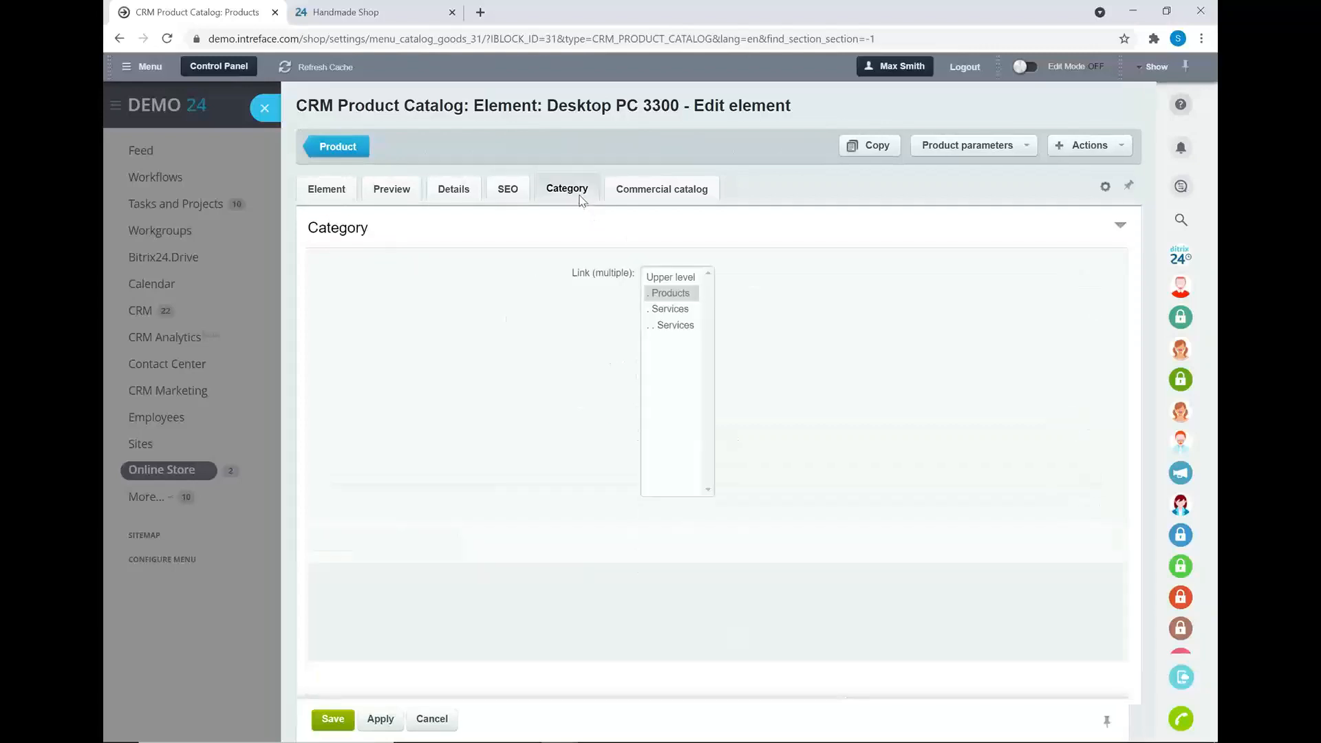
pyautogui.click(326, 188)
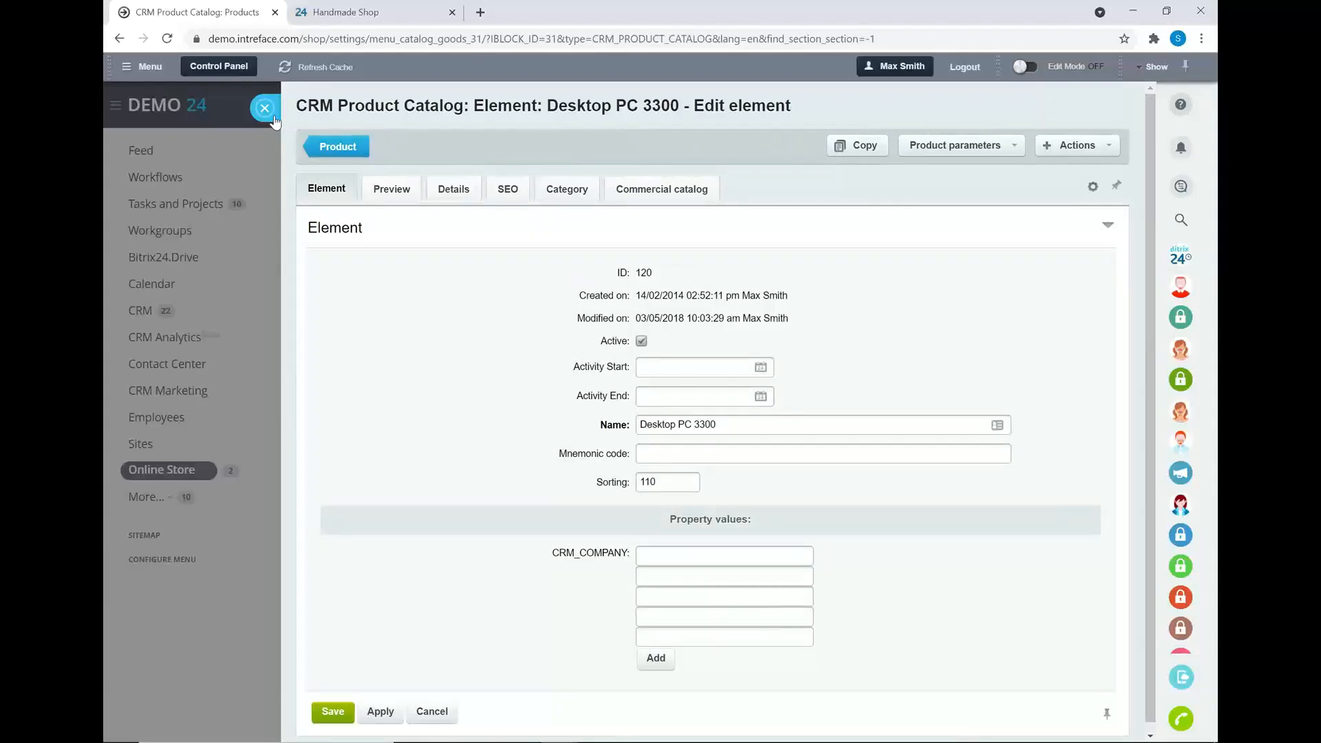
pyautogui.click(271, 117)
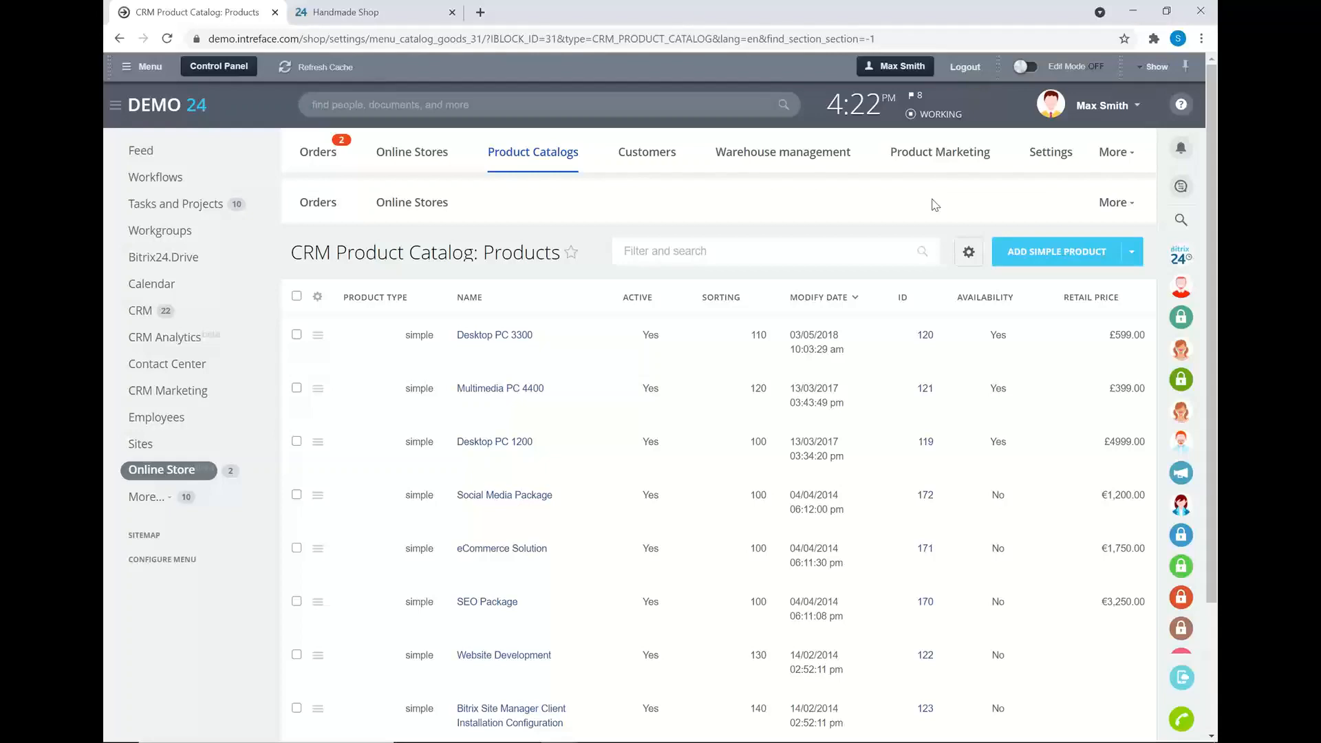
pyautogui.moveTo(1038, 160)
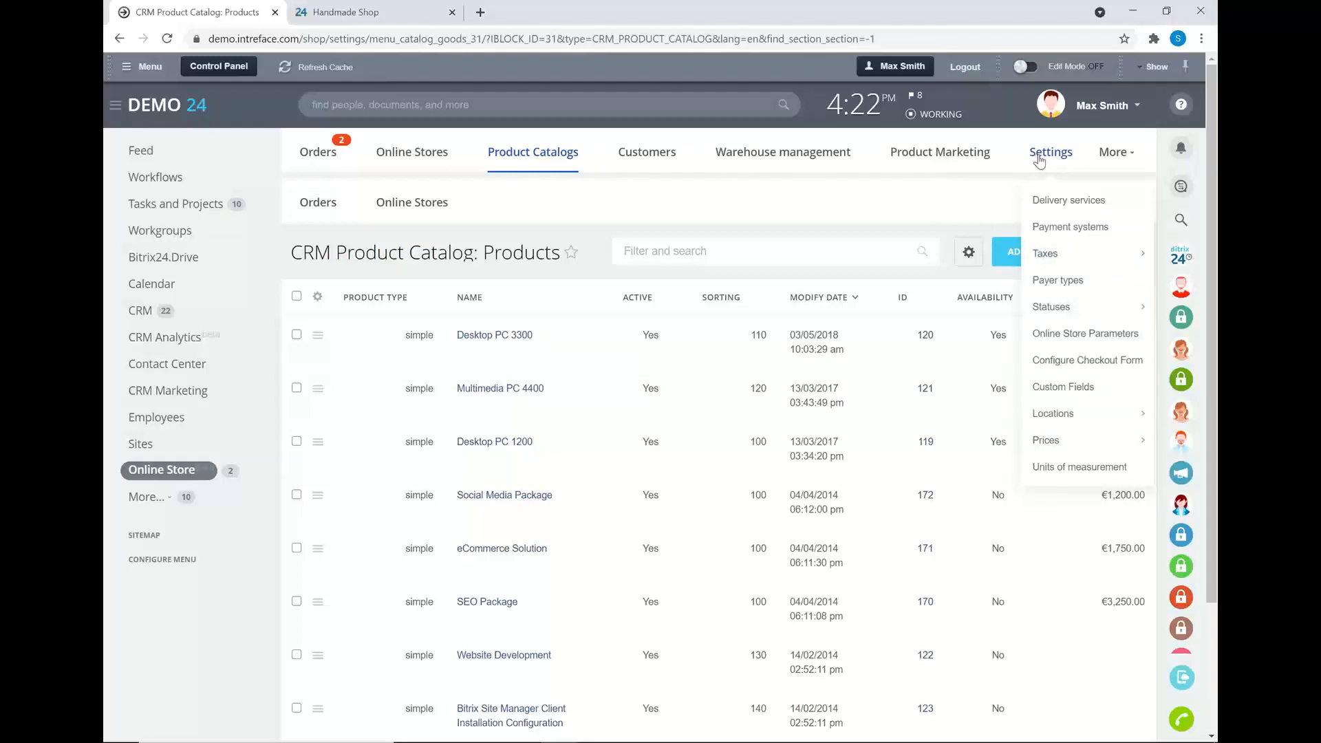
# - Browse the payment systems and available payment handlers without saving, then return to the Orders list
pyautogui.click(1046, 232)
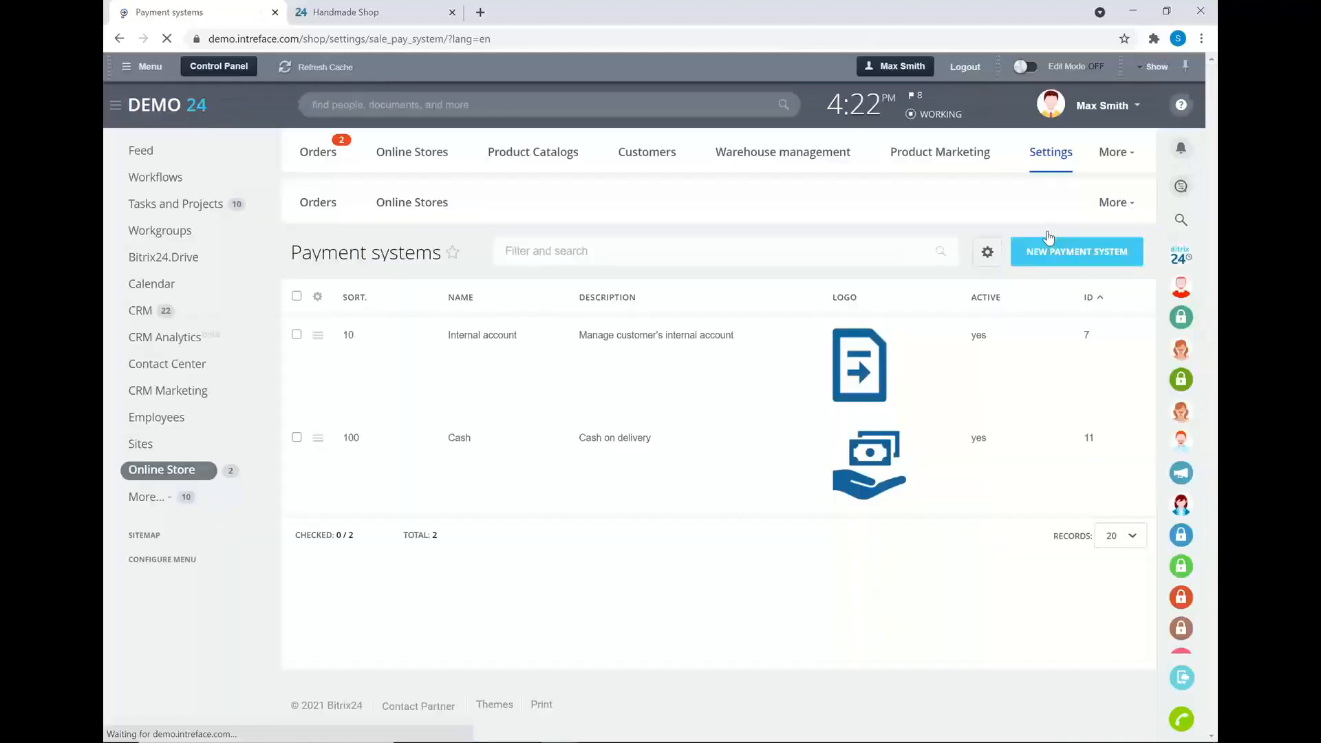
pyautogui.click(1034, 256)
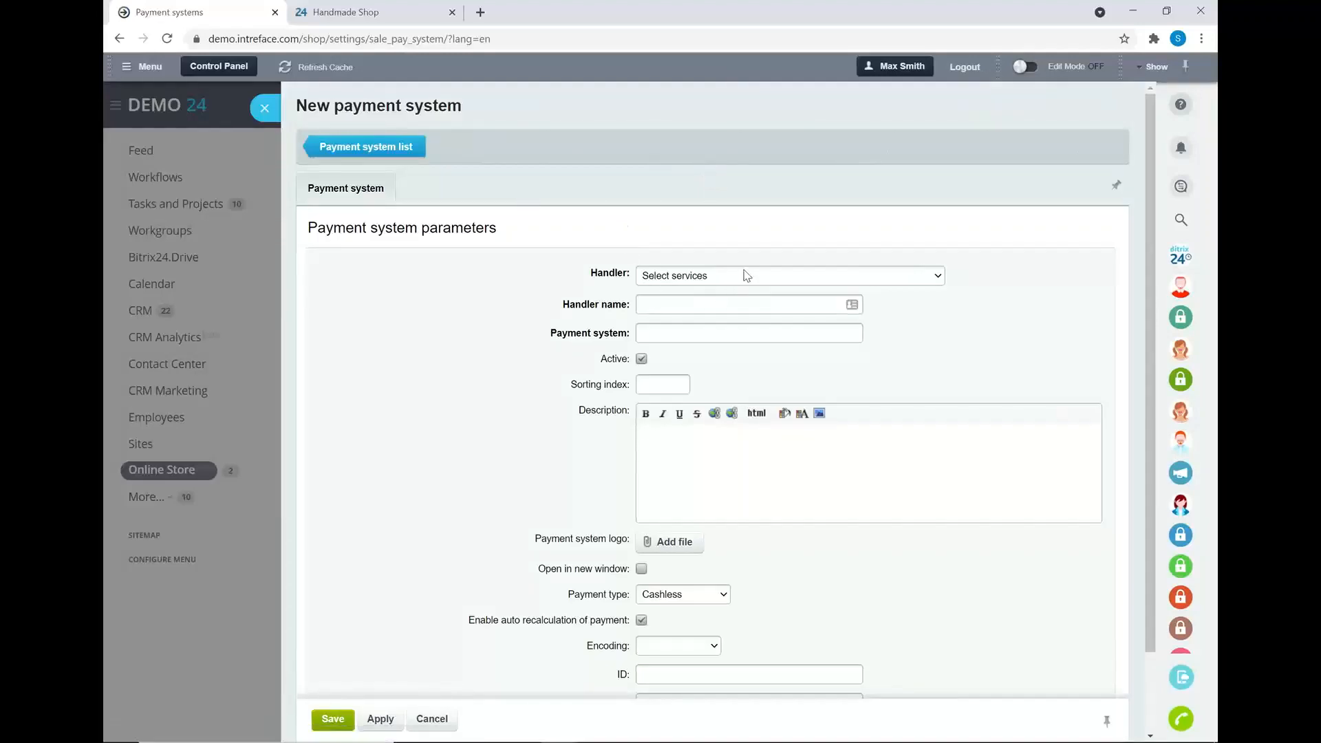
pyautogui.click(748, 276)
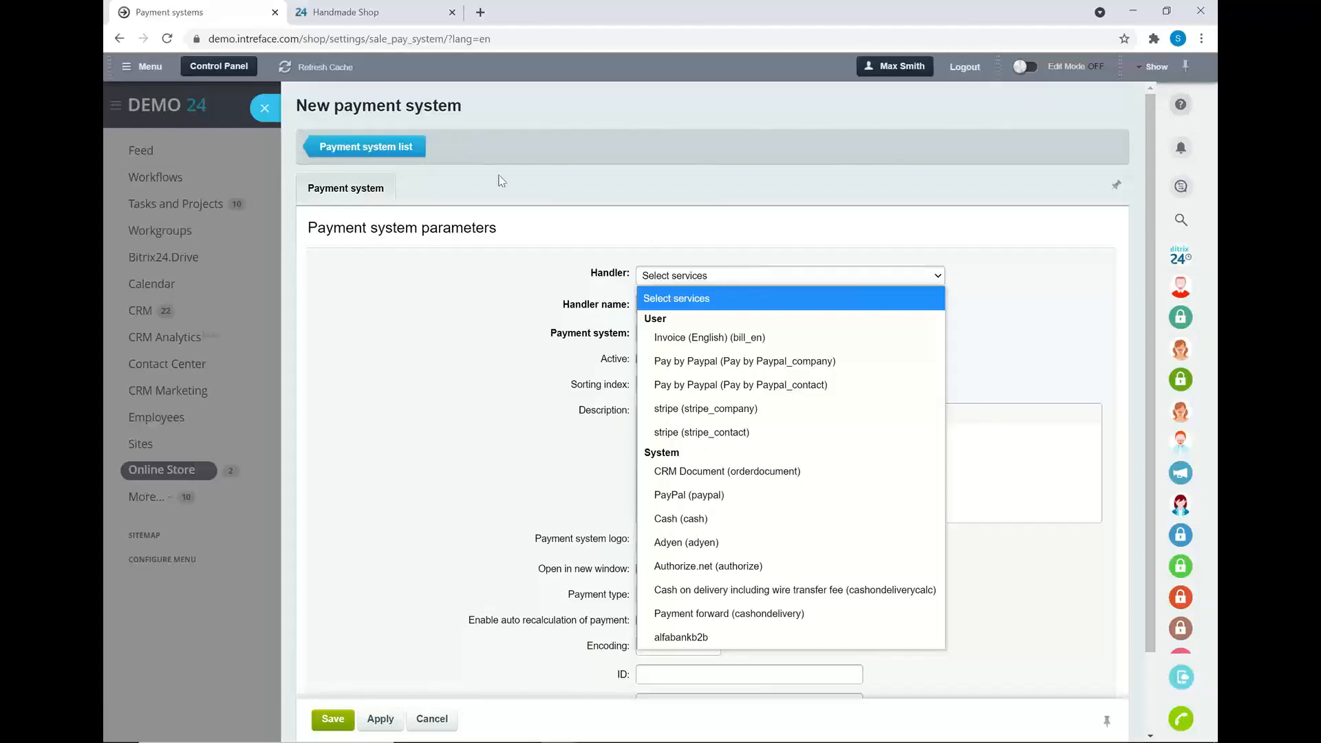
pyautogui.click(266, 109)
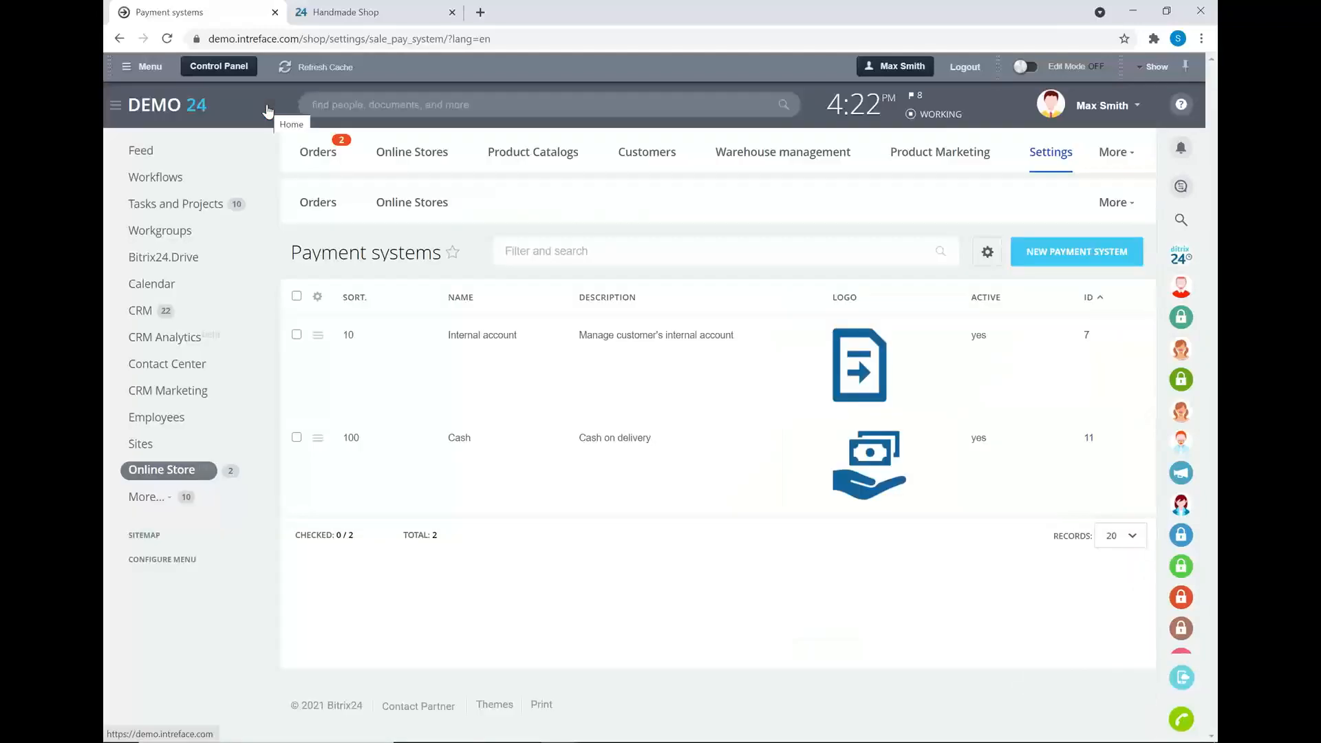
pyautogui.moveTo(1047, 167)
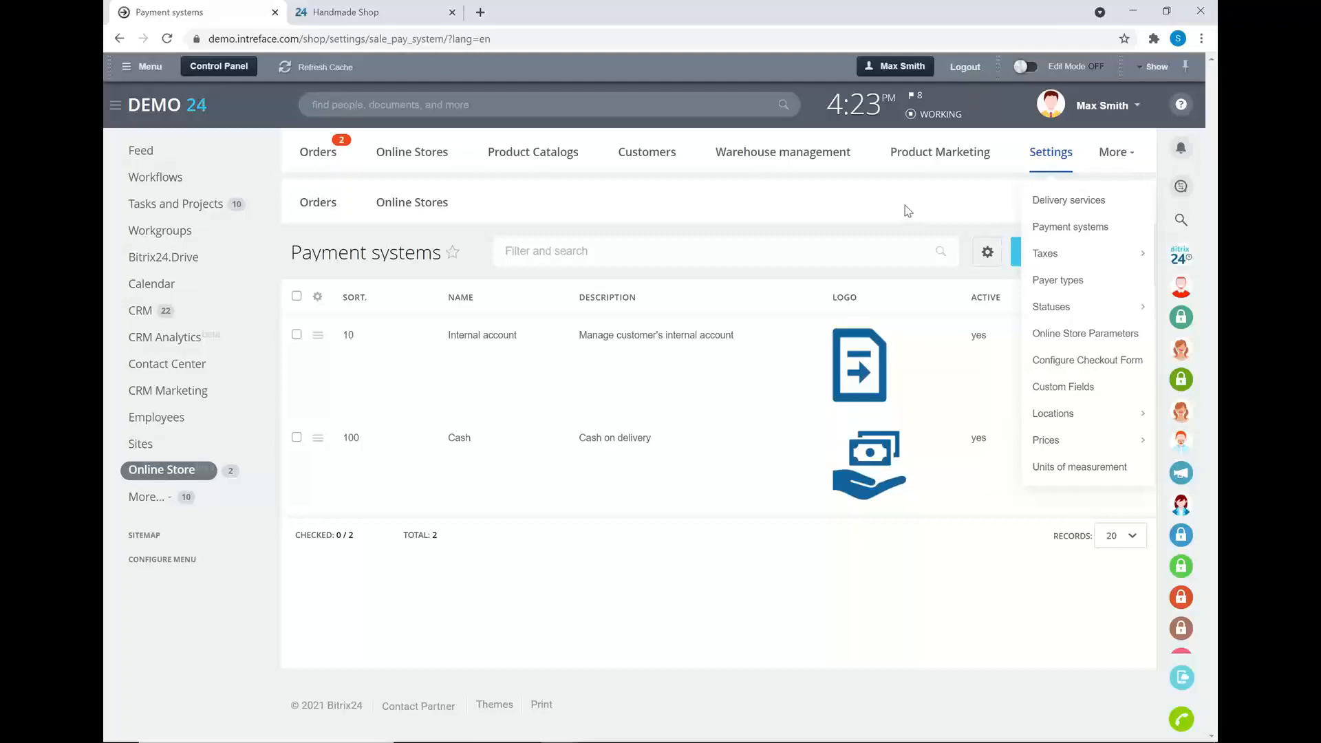
pyautogui.click(313, 157)
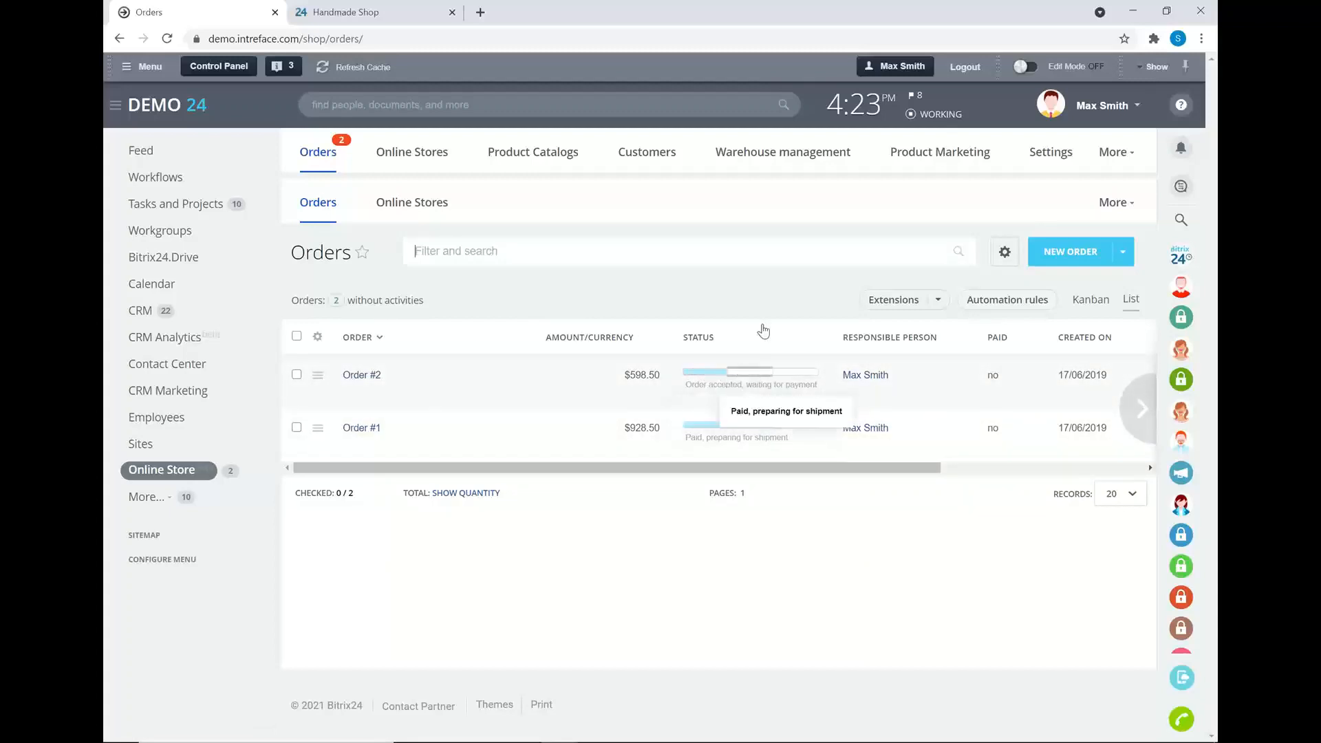
# - Add an order status after 'Paid, preparing for shipment', then move on to order automation rules
pyautogui.click(1065, 158)
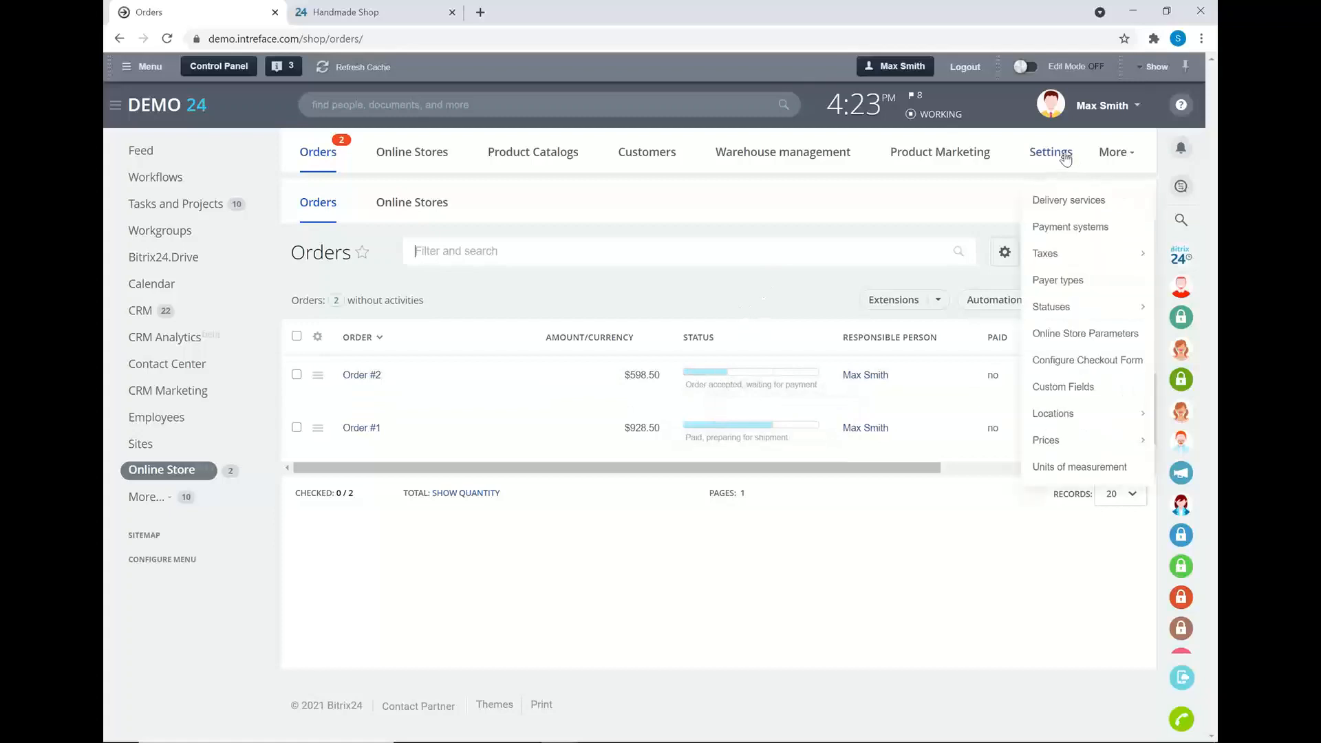
pyautogui.moveTo(1067, 307)
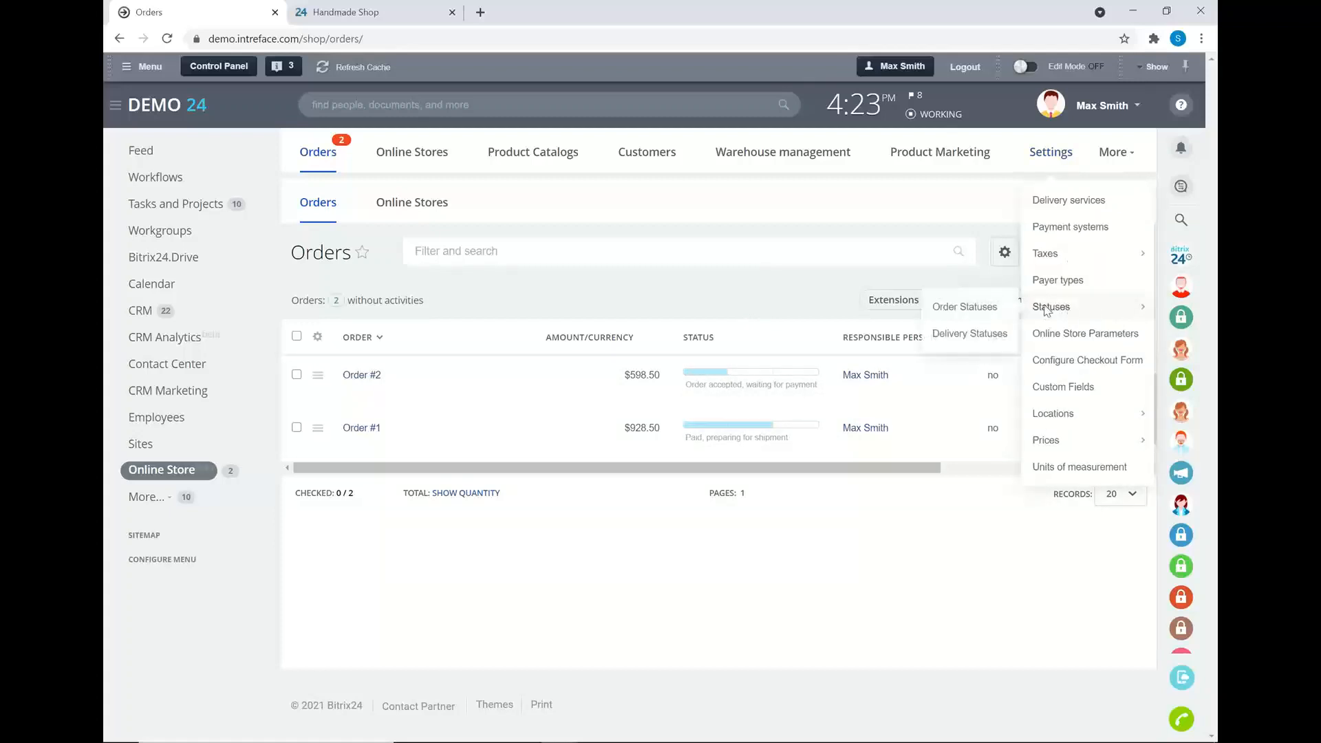
pyautogui.click(982, 307)
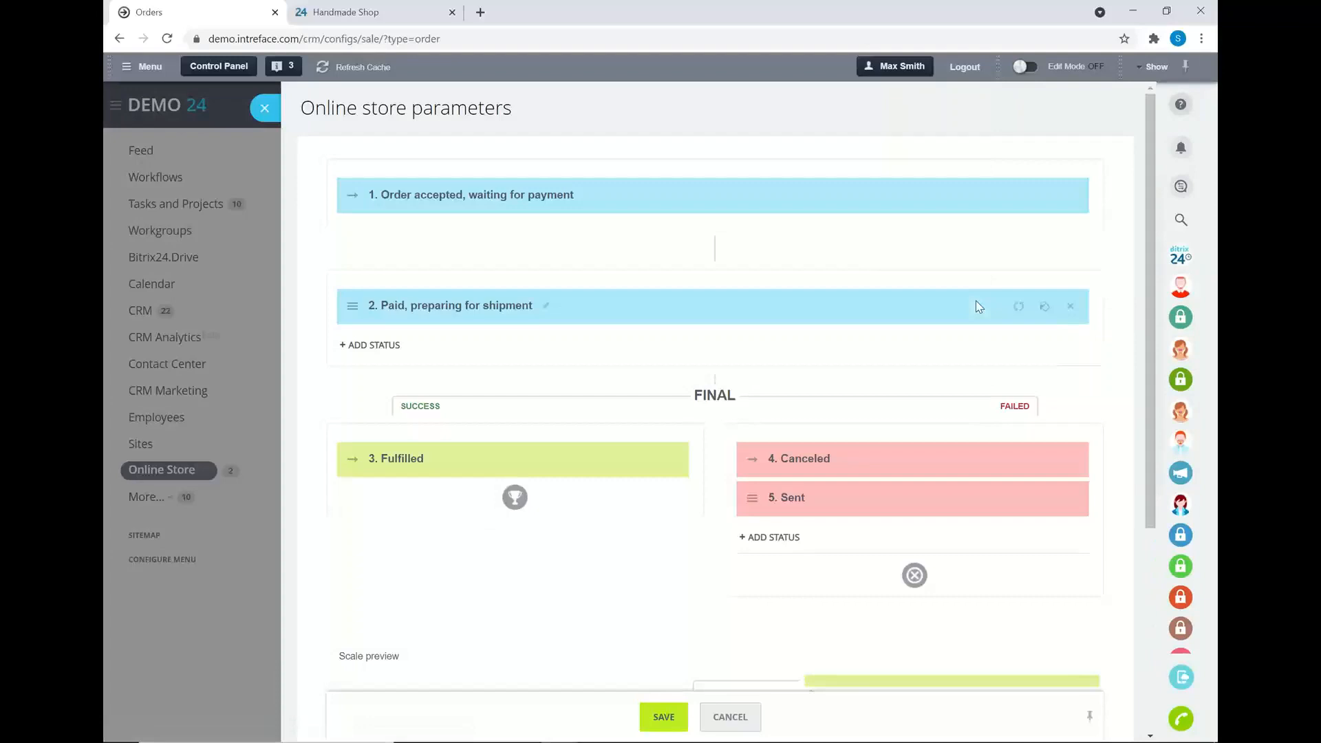
pyautogui.click(375, 345)
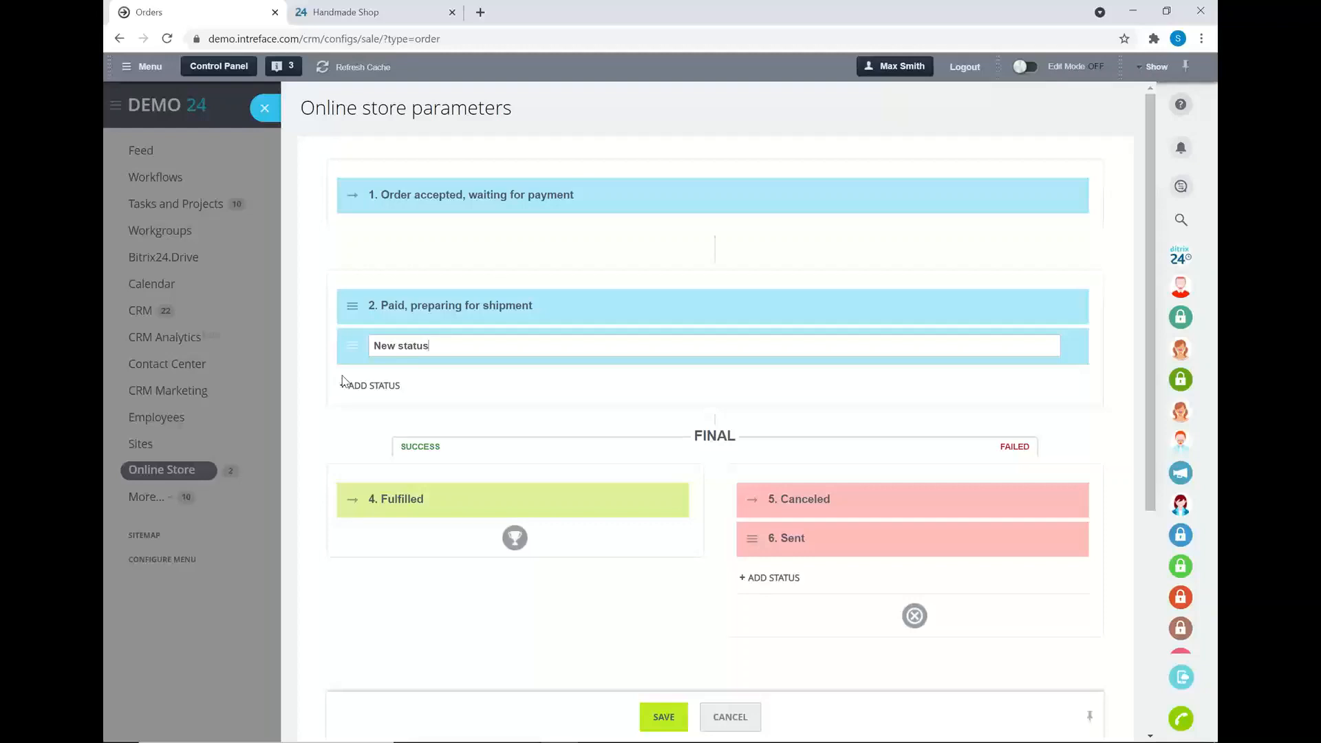
pyautogui.click(267, 117)
pyautogui.click(1003, 305)
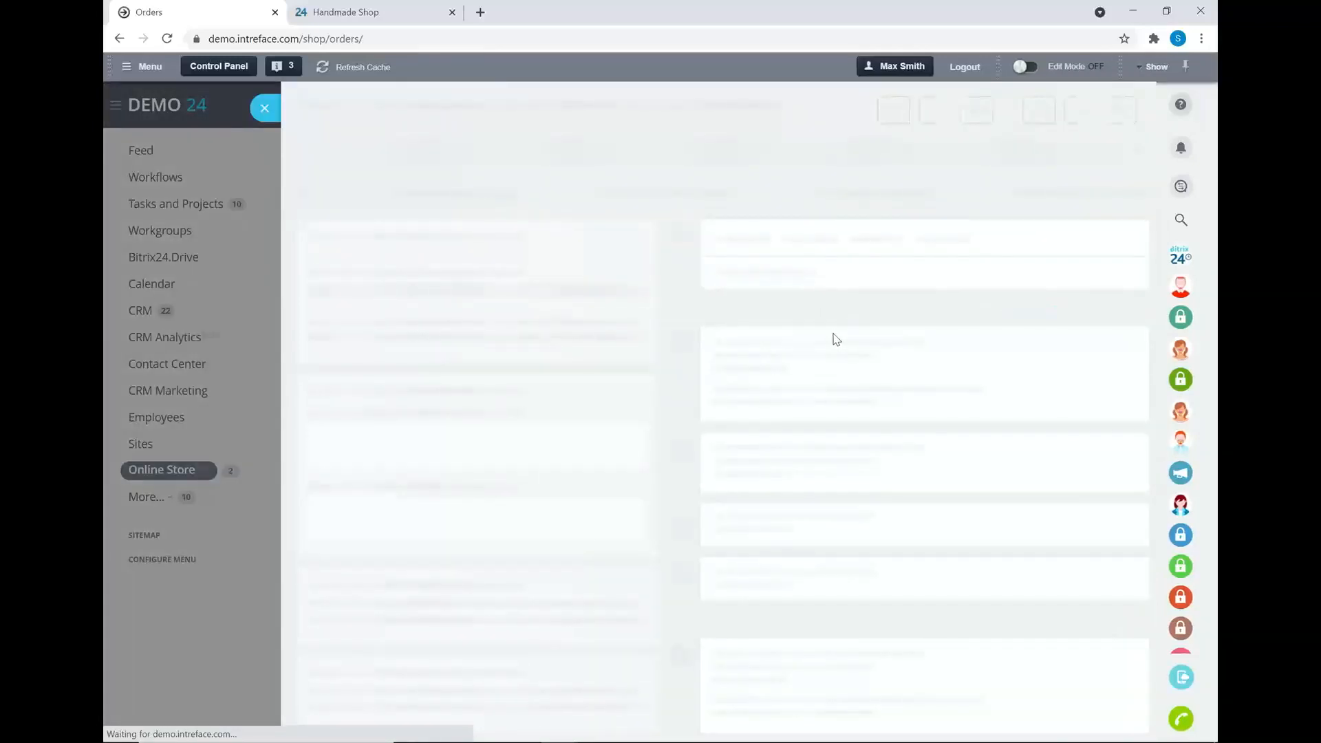
# - Open automation rules for editing and review the new-order and payment confirmation message rules
pyautogui.click(975, 173)
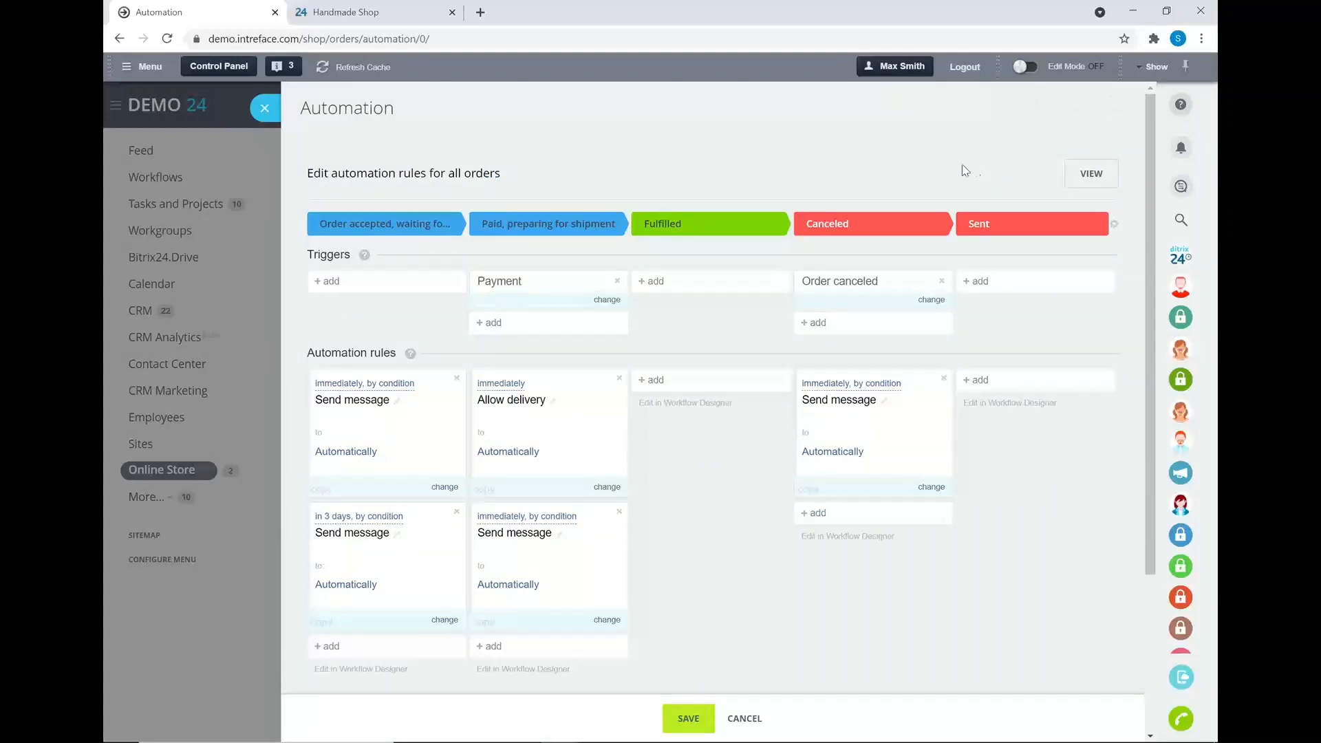
pyautogui.click(332, 392)
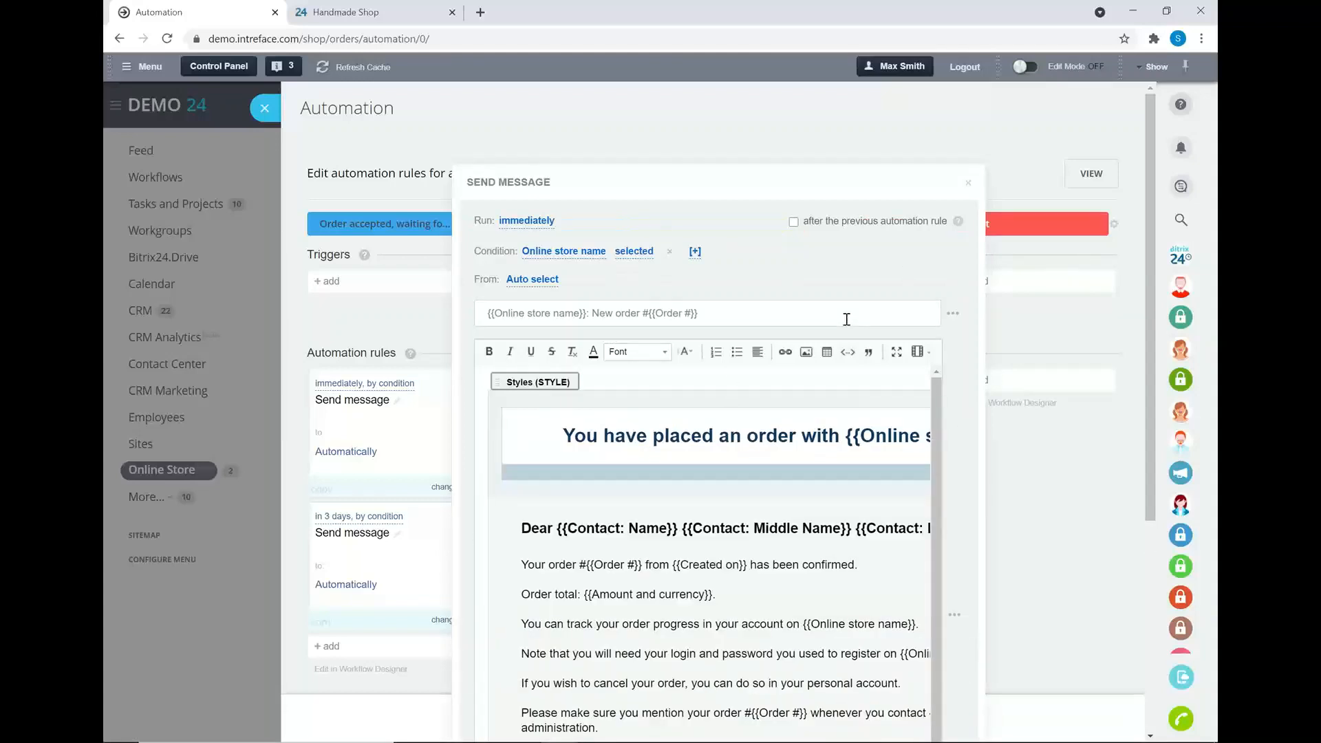
pyautogui.click(968, 183)
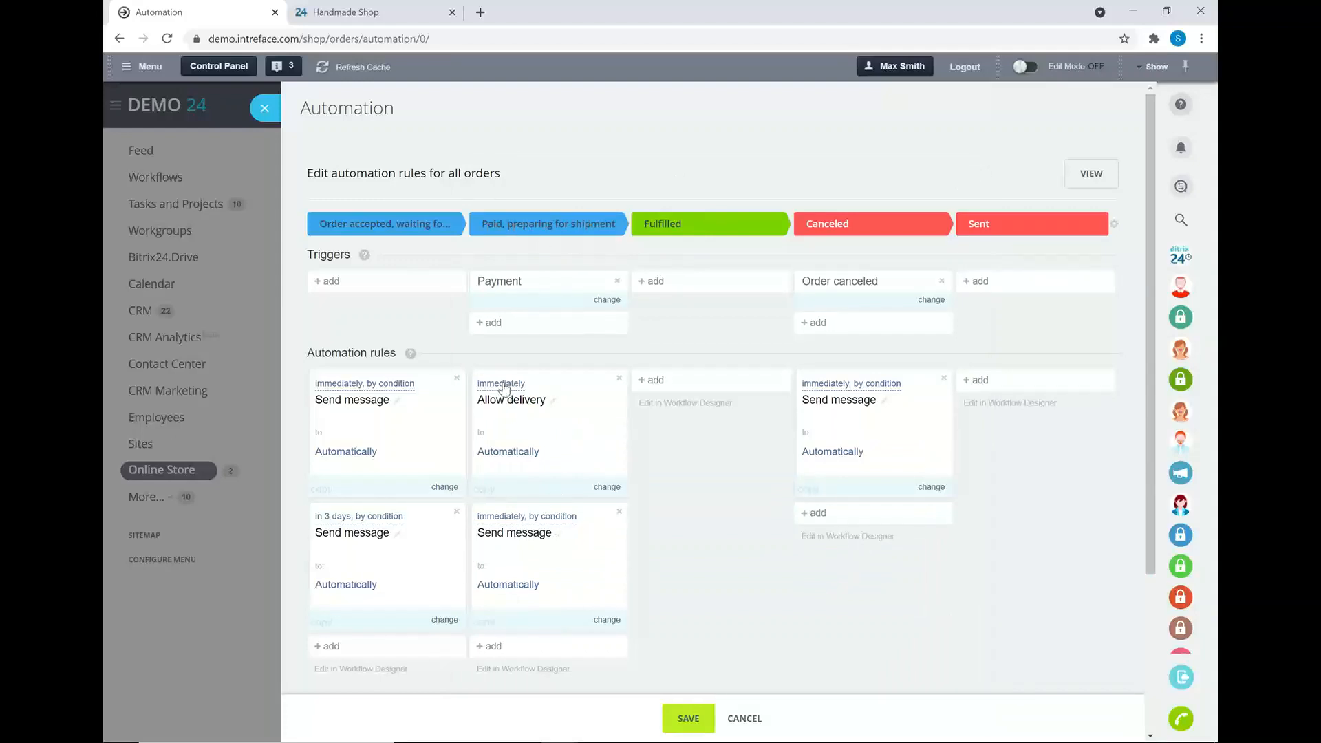
pyautogui.click(509, 530)
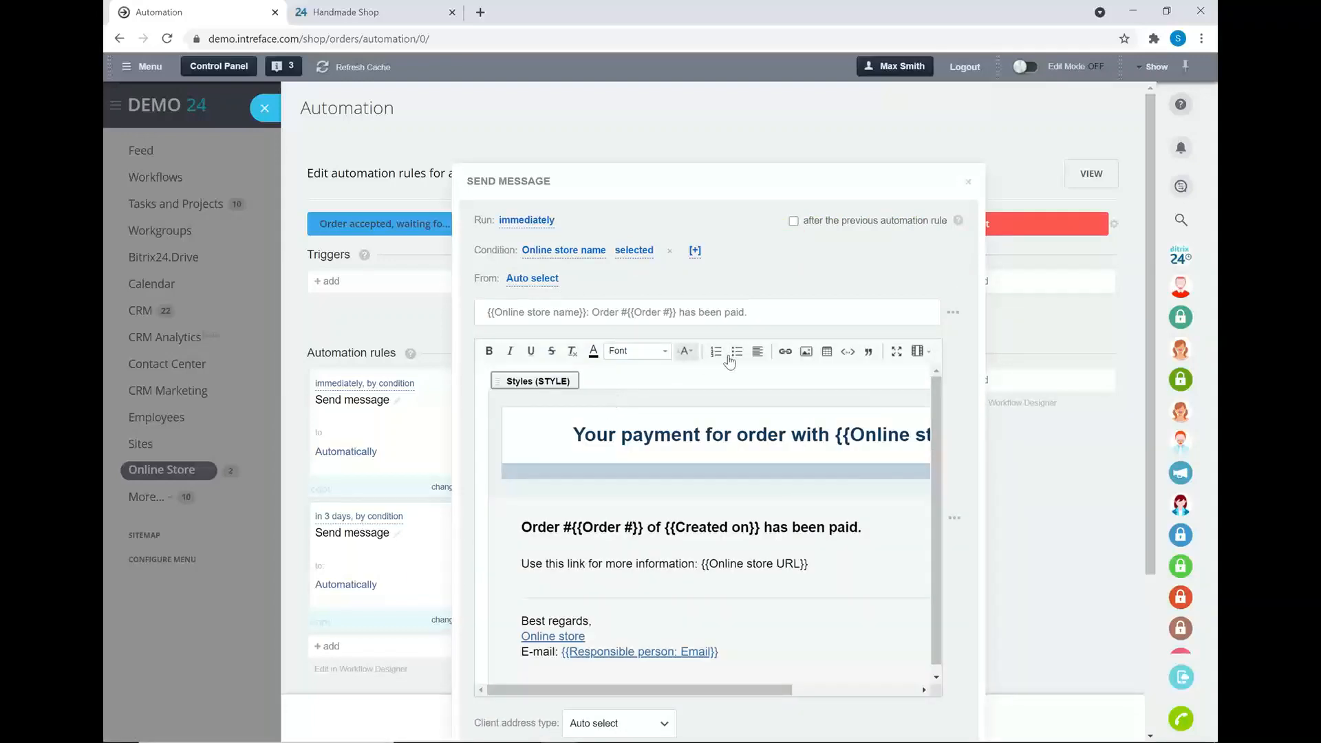
pyautogui.click(969, 182)
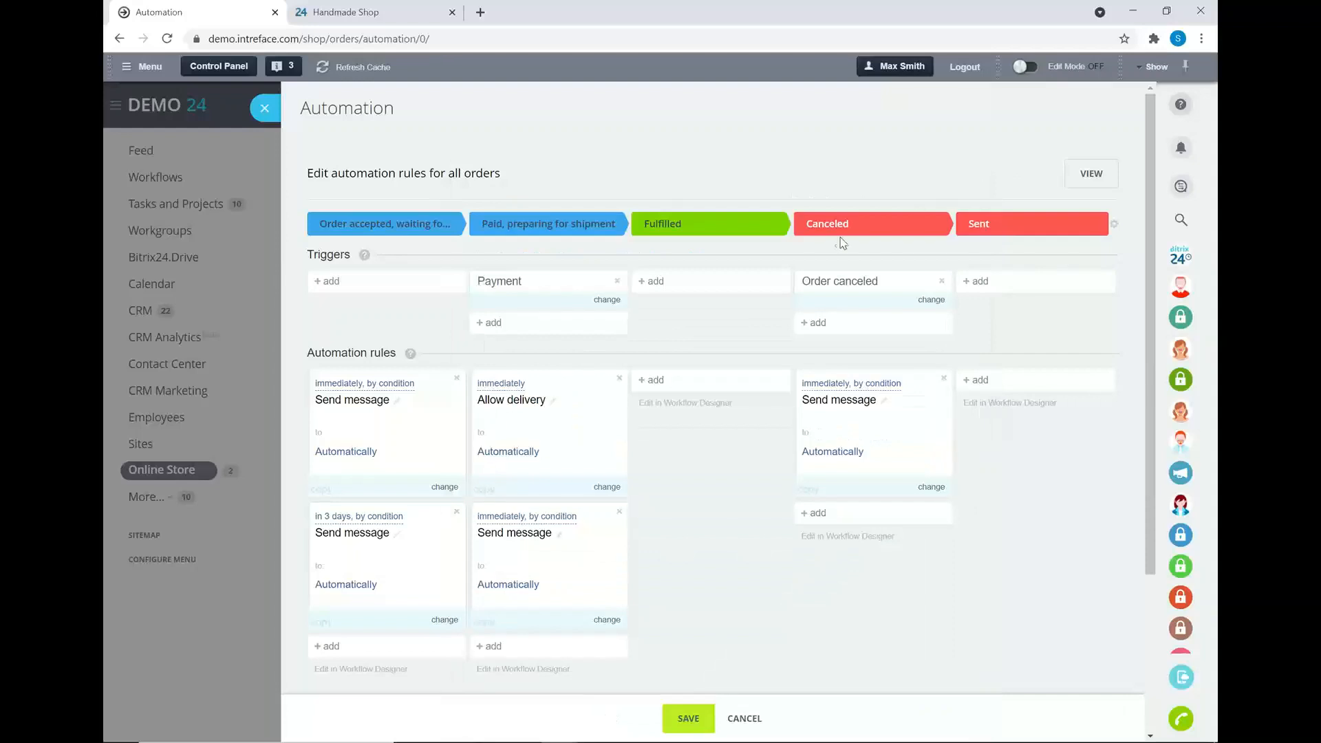
# - Browse the rule choices for the Fulfilled stage without adding any
pyautogui.click(648, 380)
pyautogui.moveTo(730, 425)
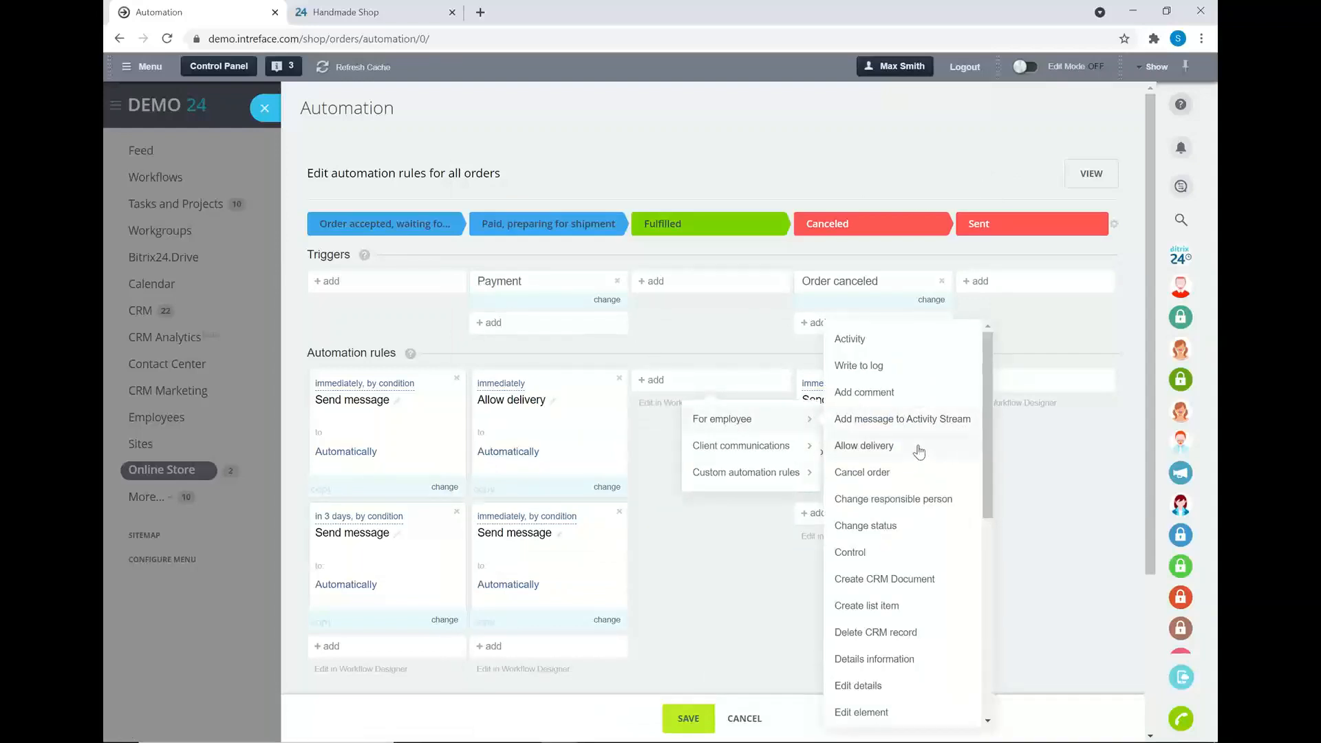
pyautogui.scroll(-3, 919, 450)
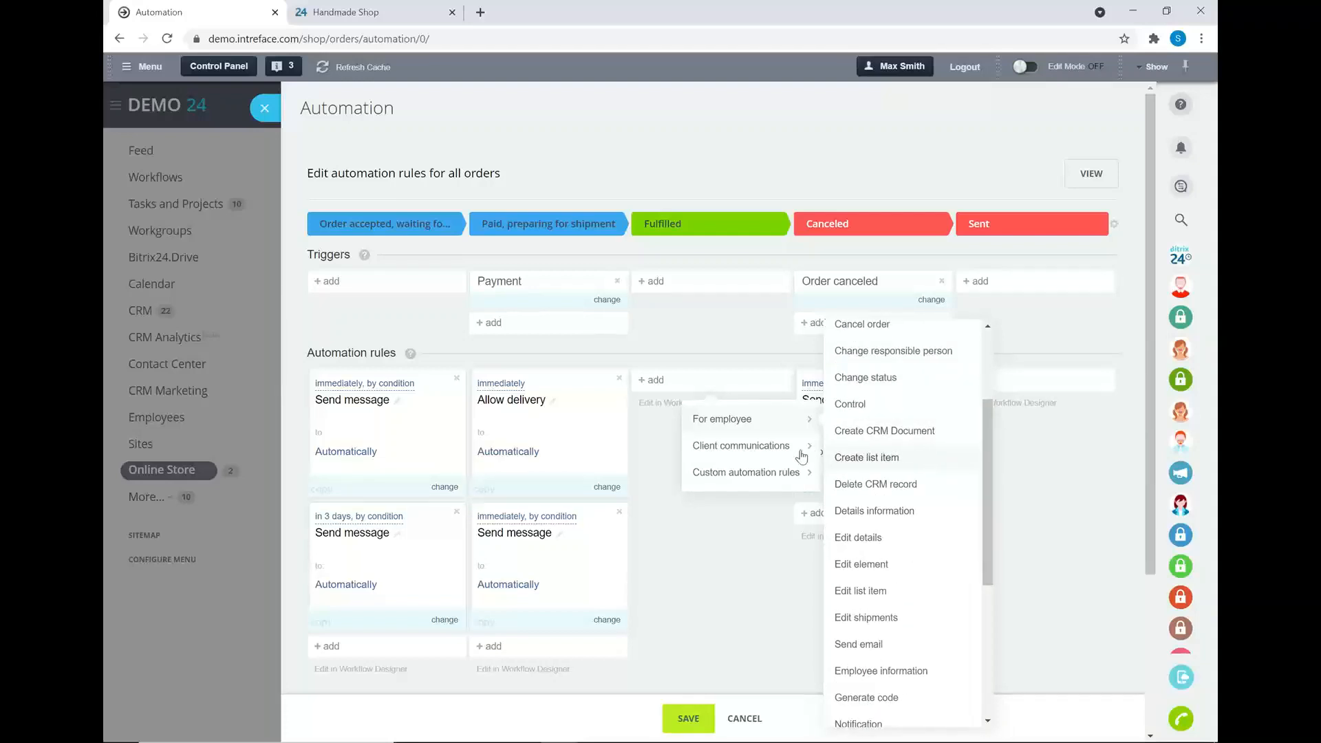
pyautogui.moveTo(778, 457)
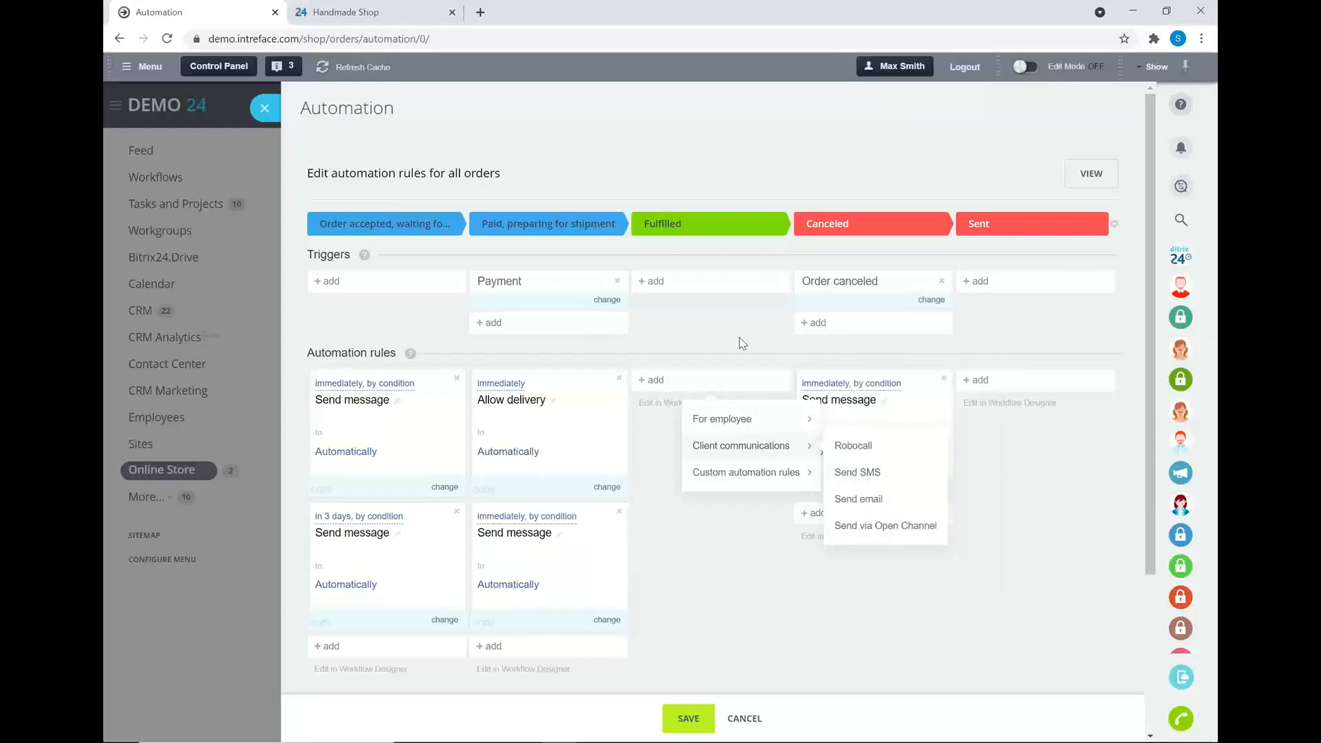
pyautogui.click(716, 303)
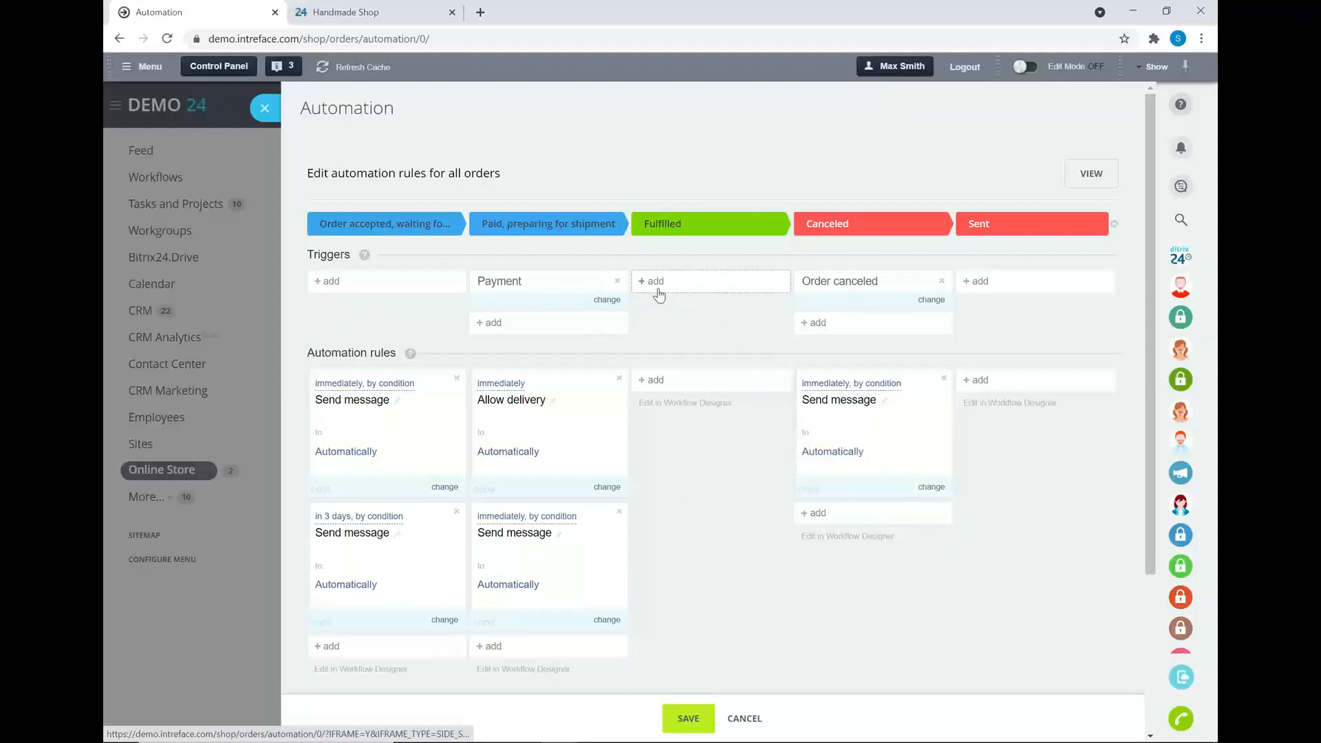
# - Check the Fulfilled triggers and Payment trigger settings, close Automation, and show the Questions? slide
pyautogui.click(659, 294)
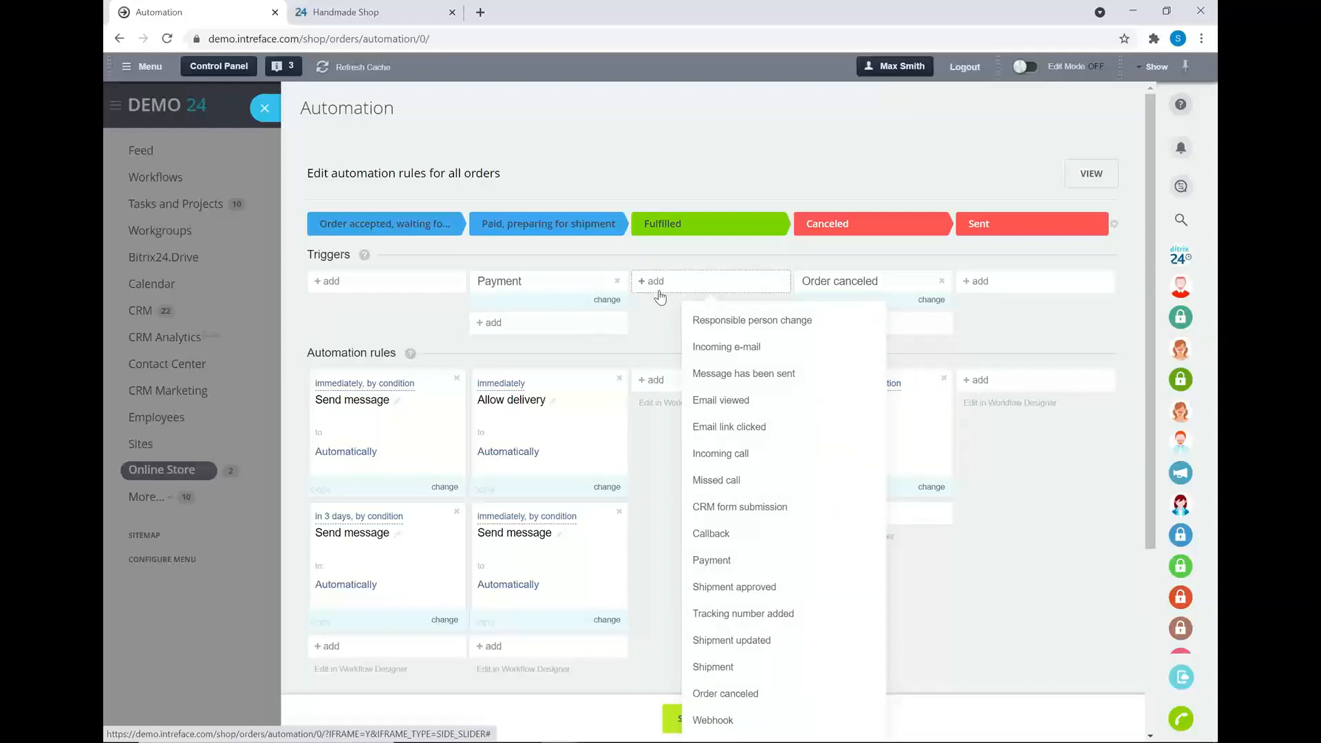
pyautogui.click(502, 282)
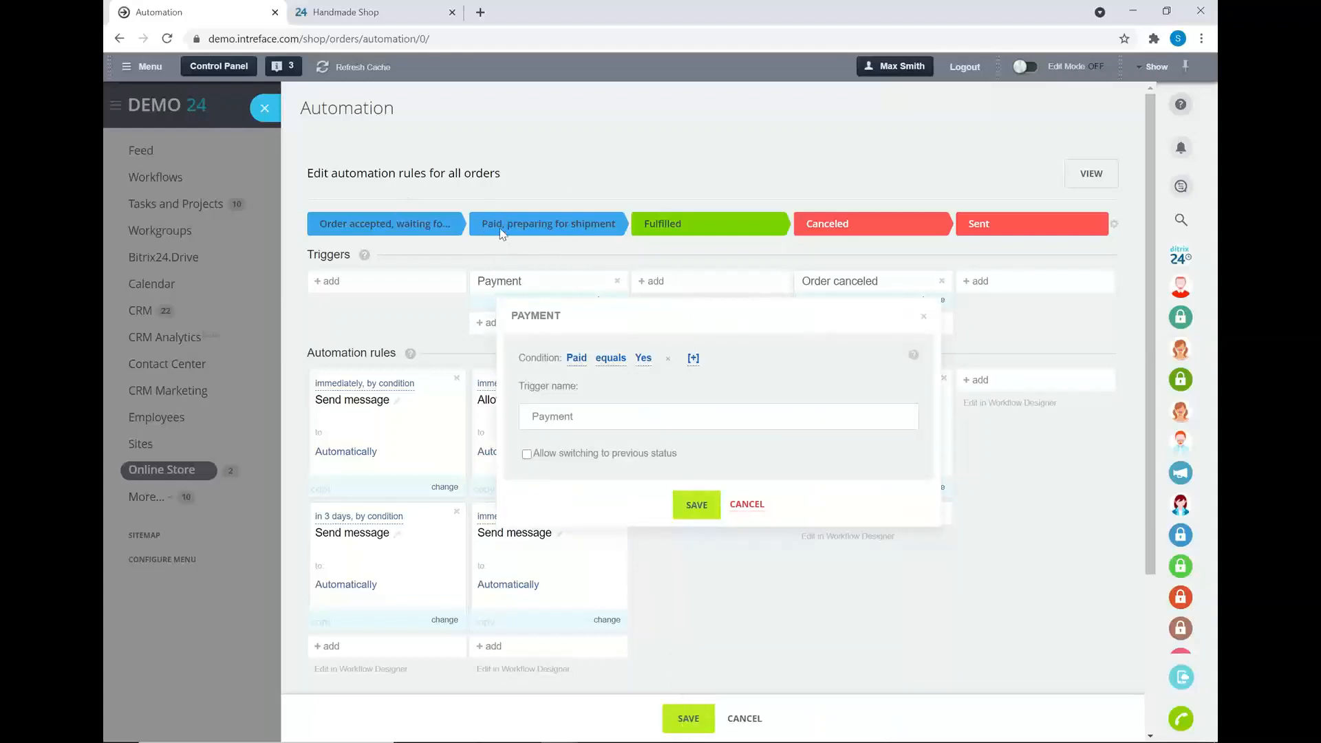
pyautogui.click(749, 505)
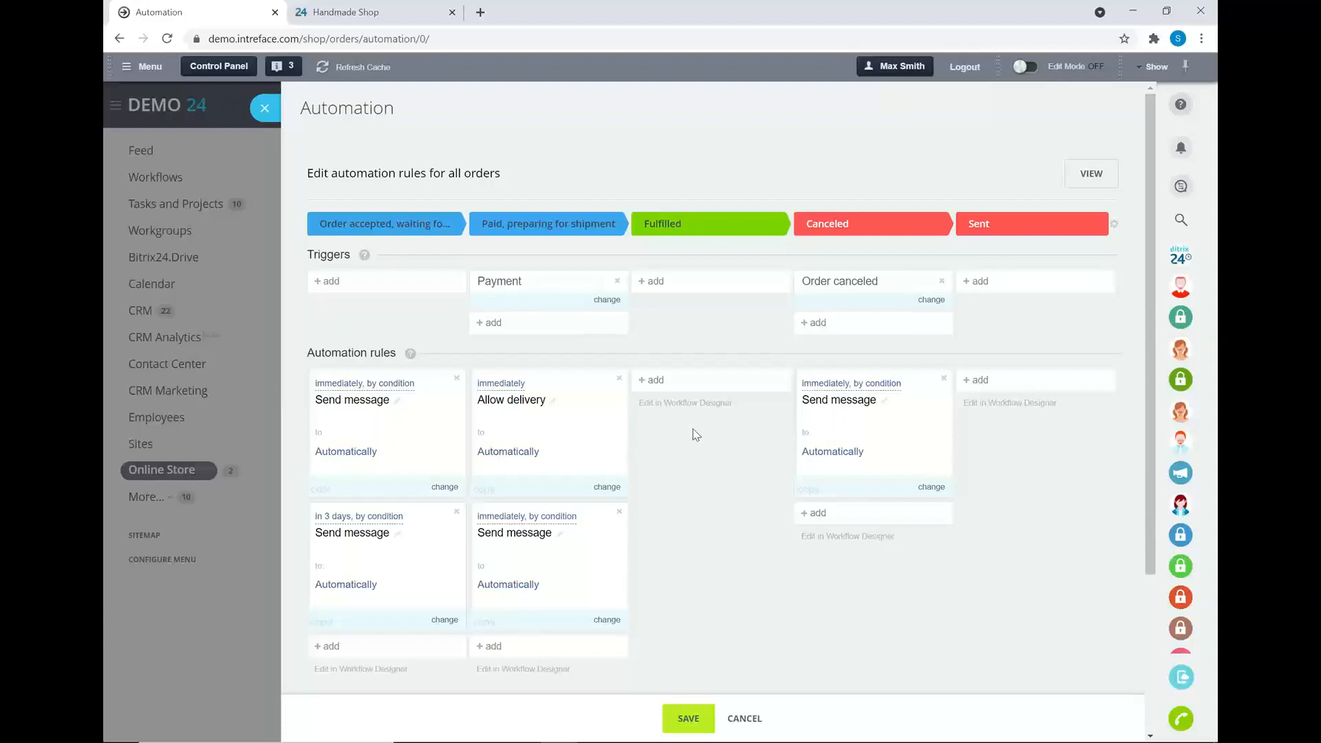
pyautogui.click(265, 110)
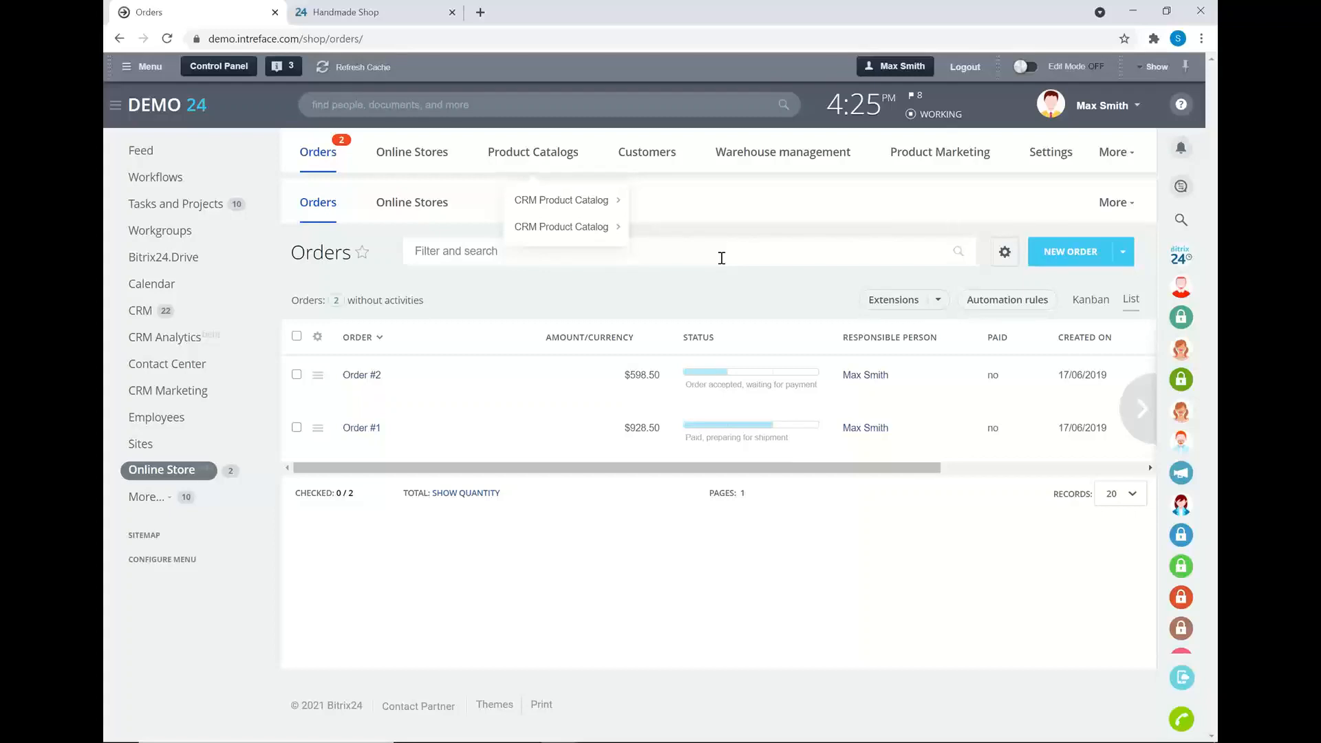
pyautogui.hotkey('alt', 'Tab')
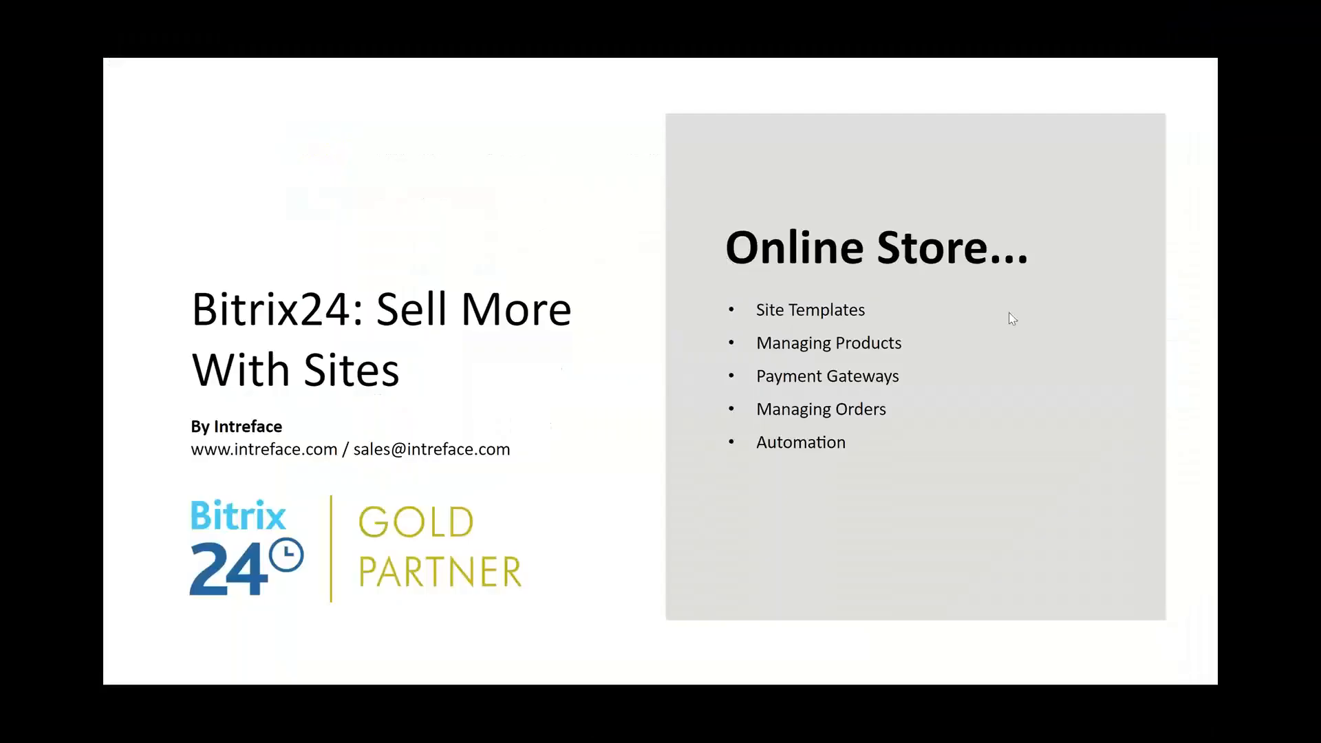
pyautogui.click(1188, 356)
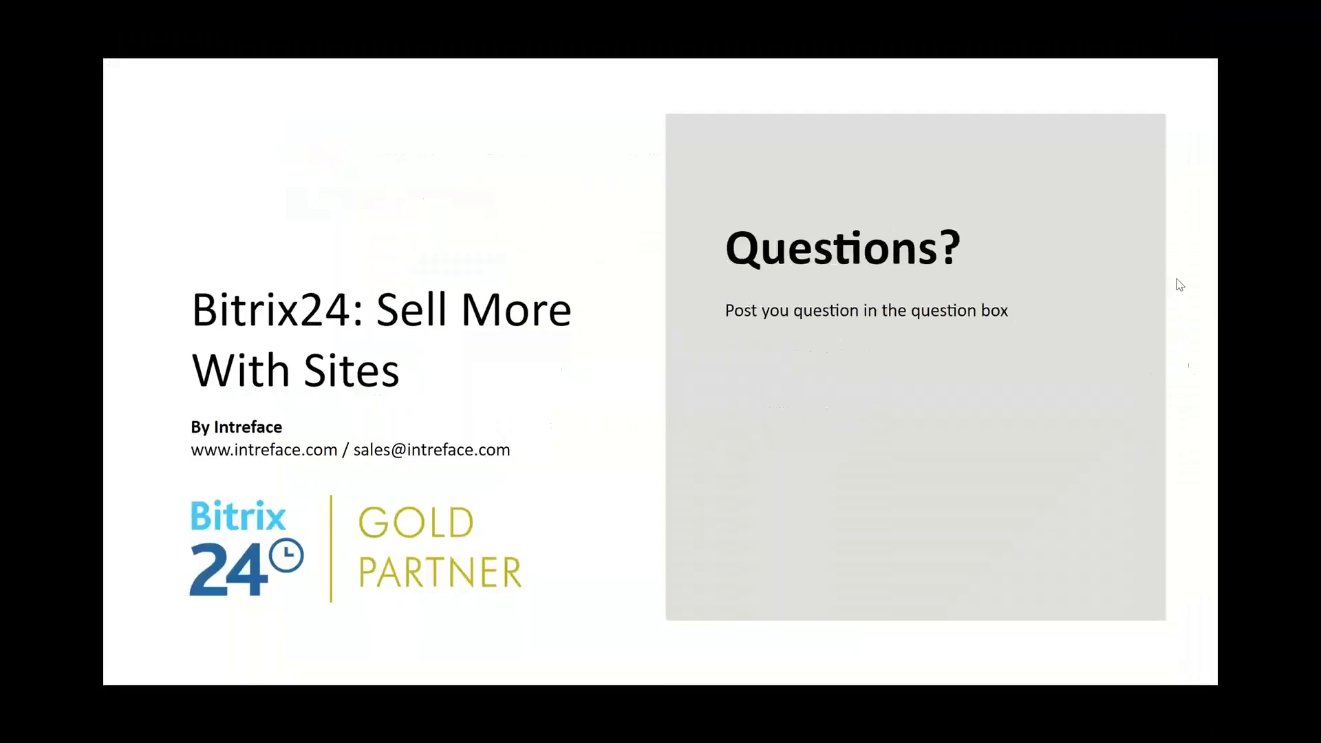
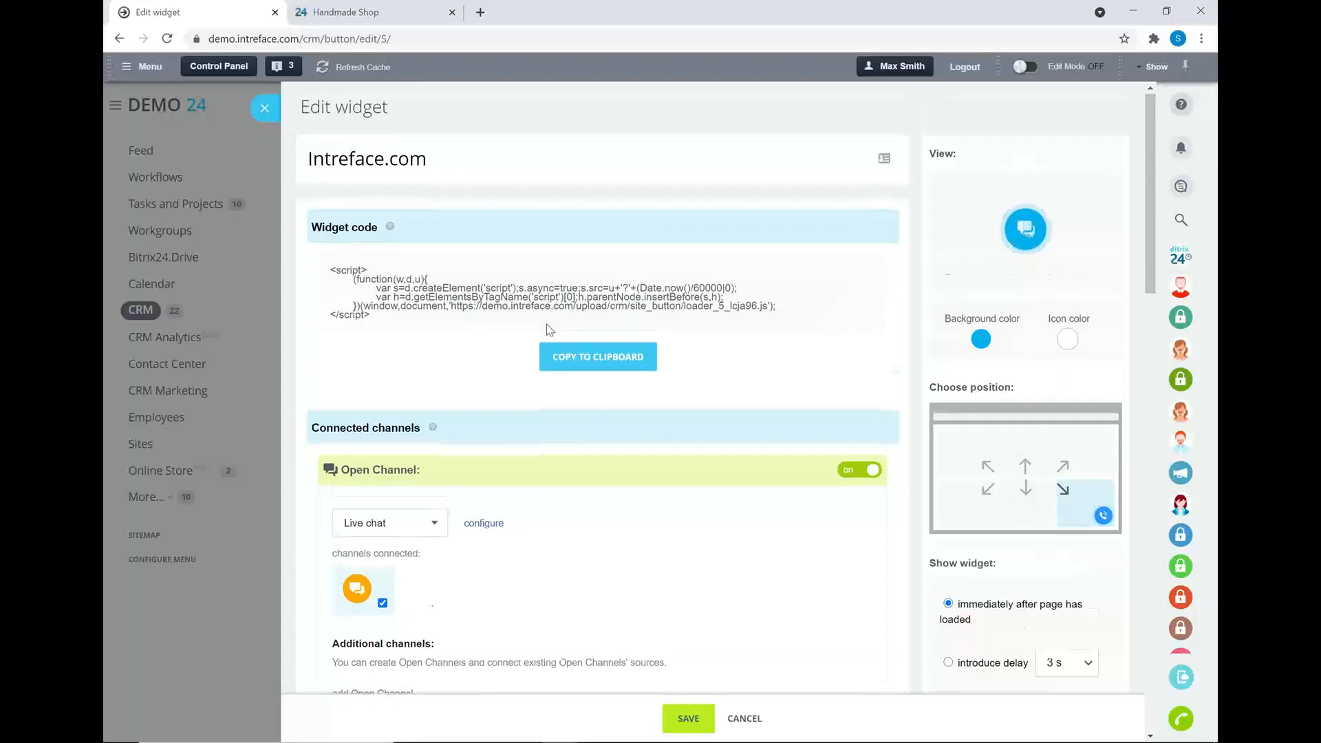
# - Look over the widget icon colours without changing them, and place the widget bottom-right
pyautogui.scroll(-1, 430, 384)
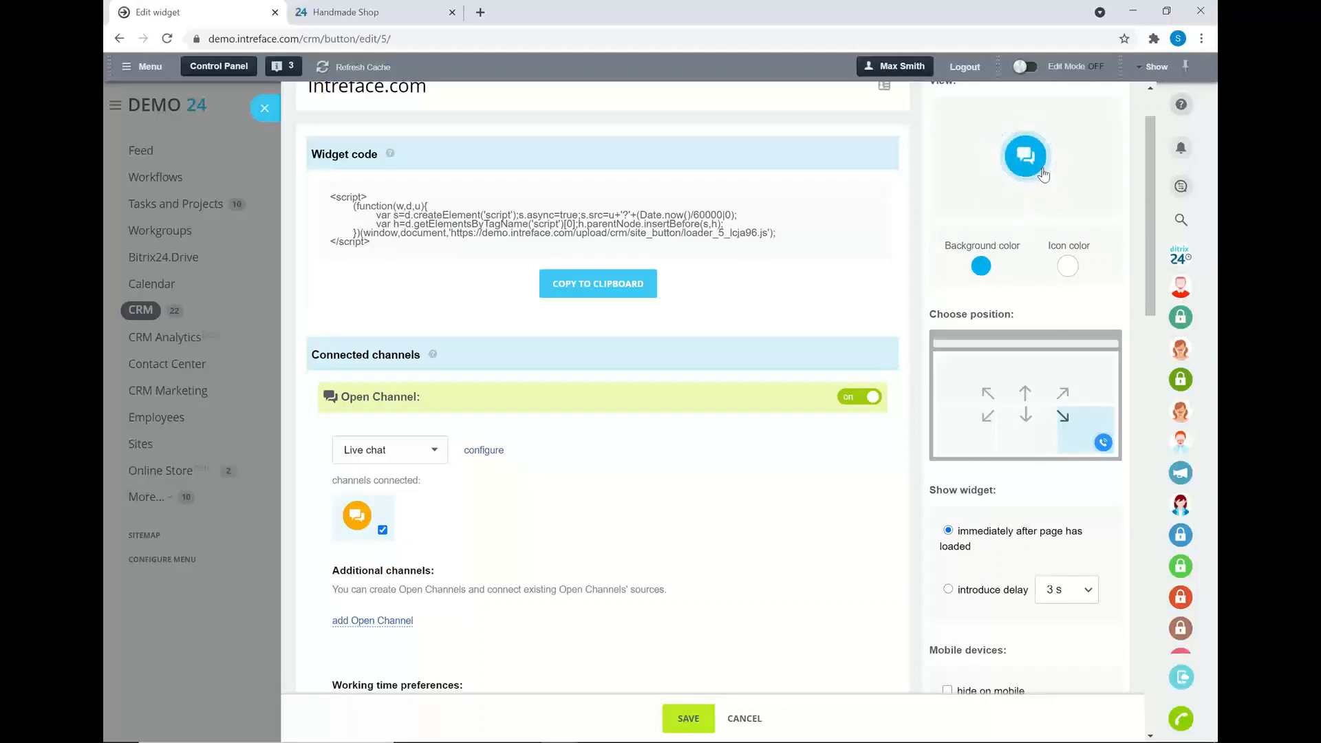
pyautogui.click(1069, 268)
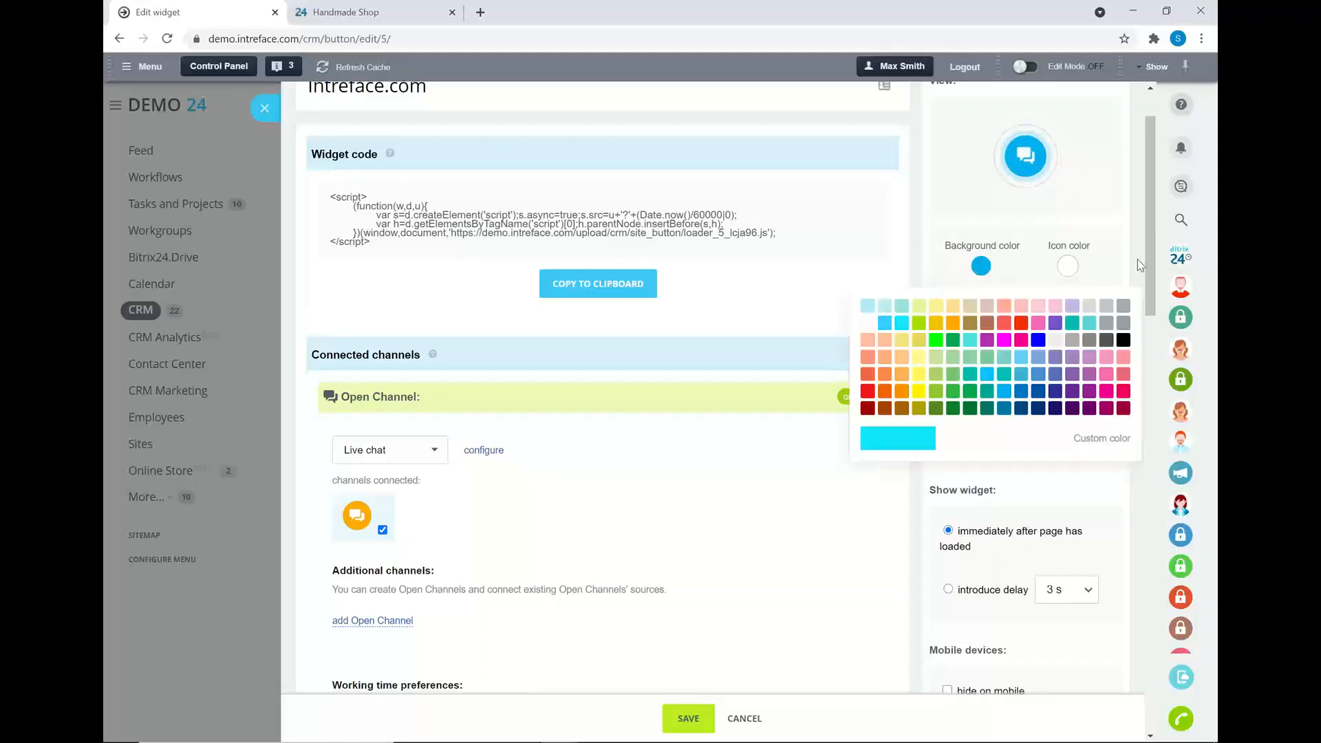
pyautogui.scroll(-4, 1147, 262)
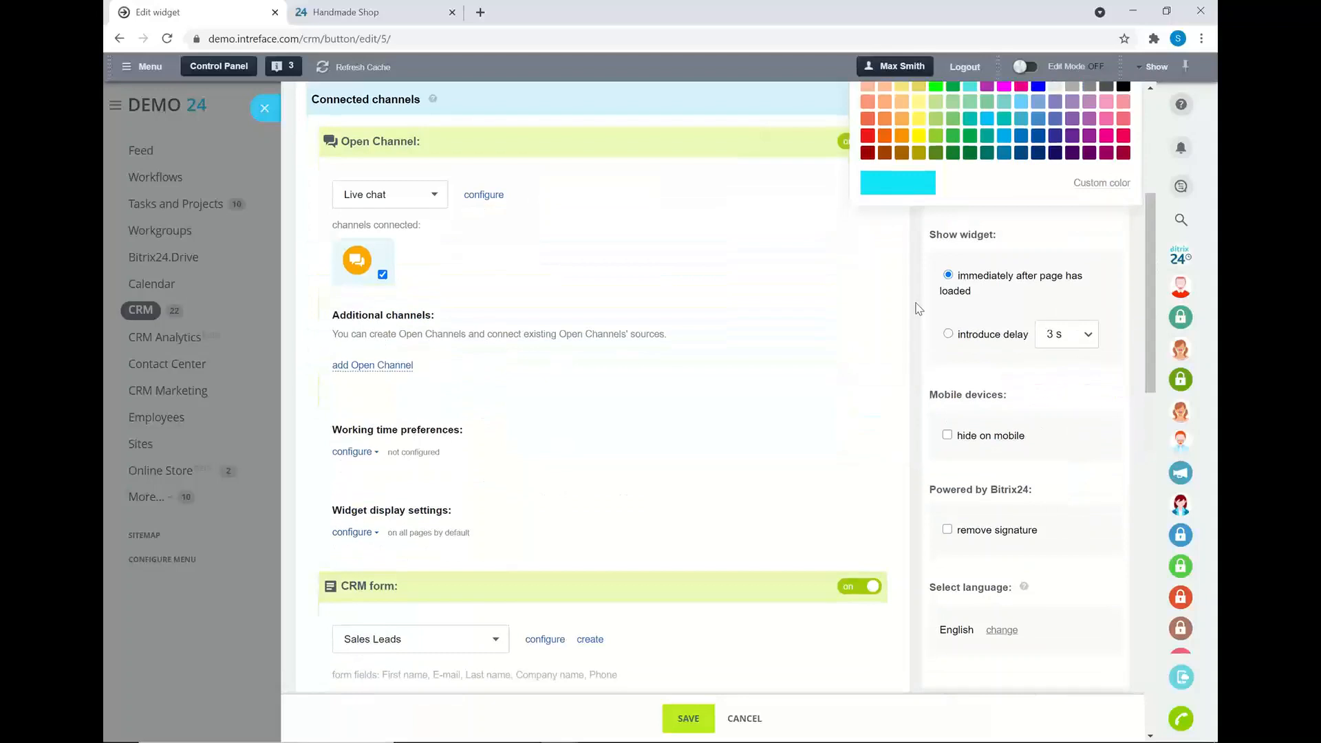
pyautogui.click(1010, 235)
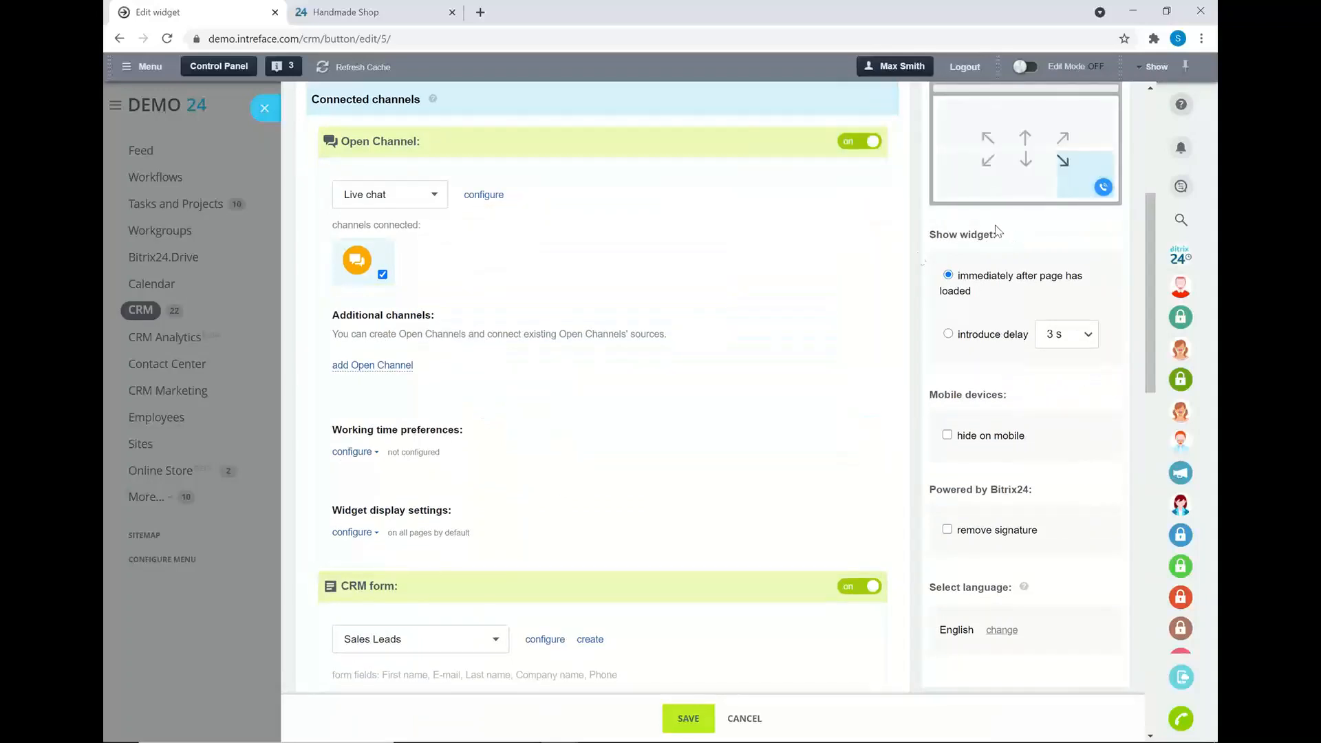
pyautogui.scroll(2, 1078, 212)
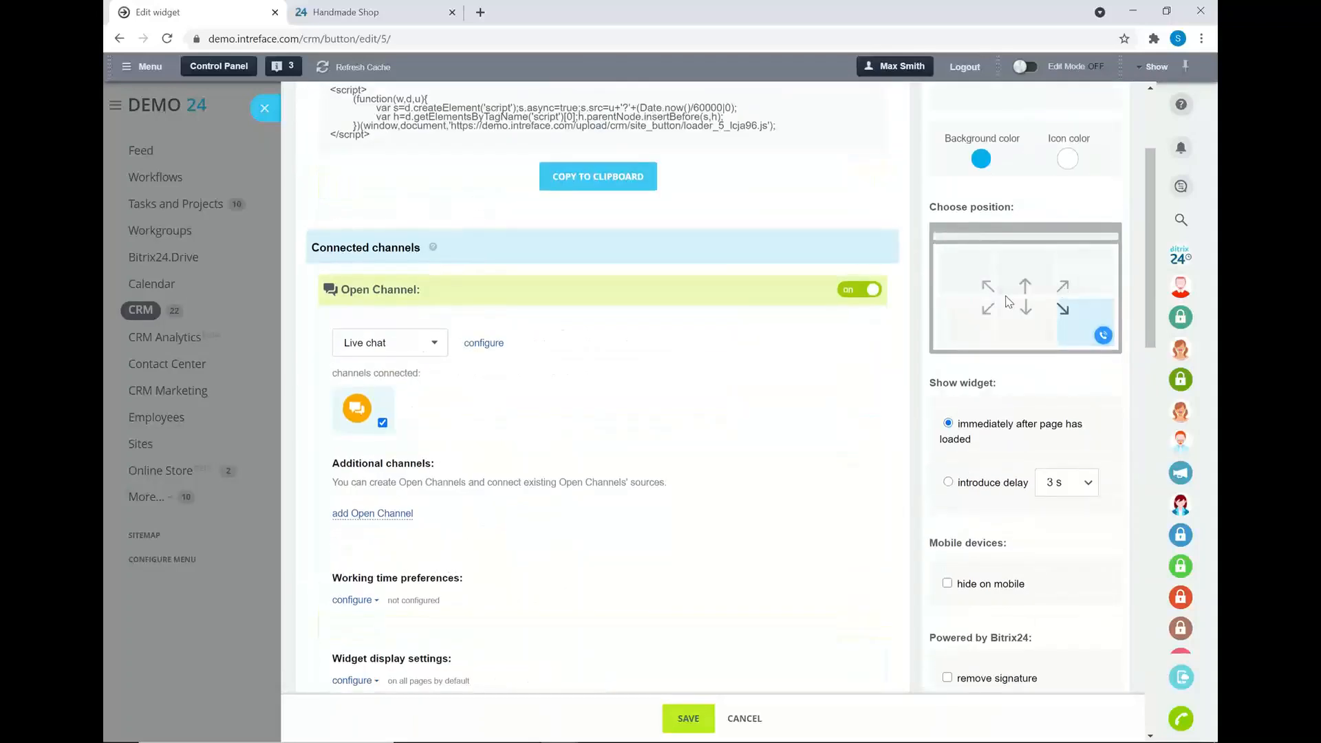
pyautogui.click(1101, 339)
# - Check the display delay and language options, keeping 3 s and English
pyautogui.click(1065, 490)
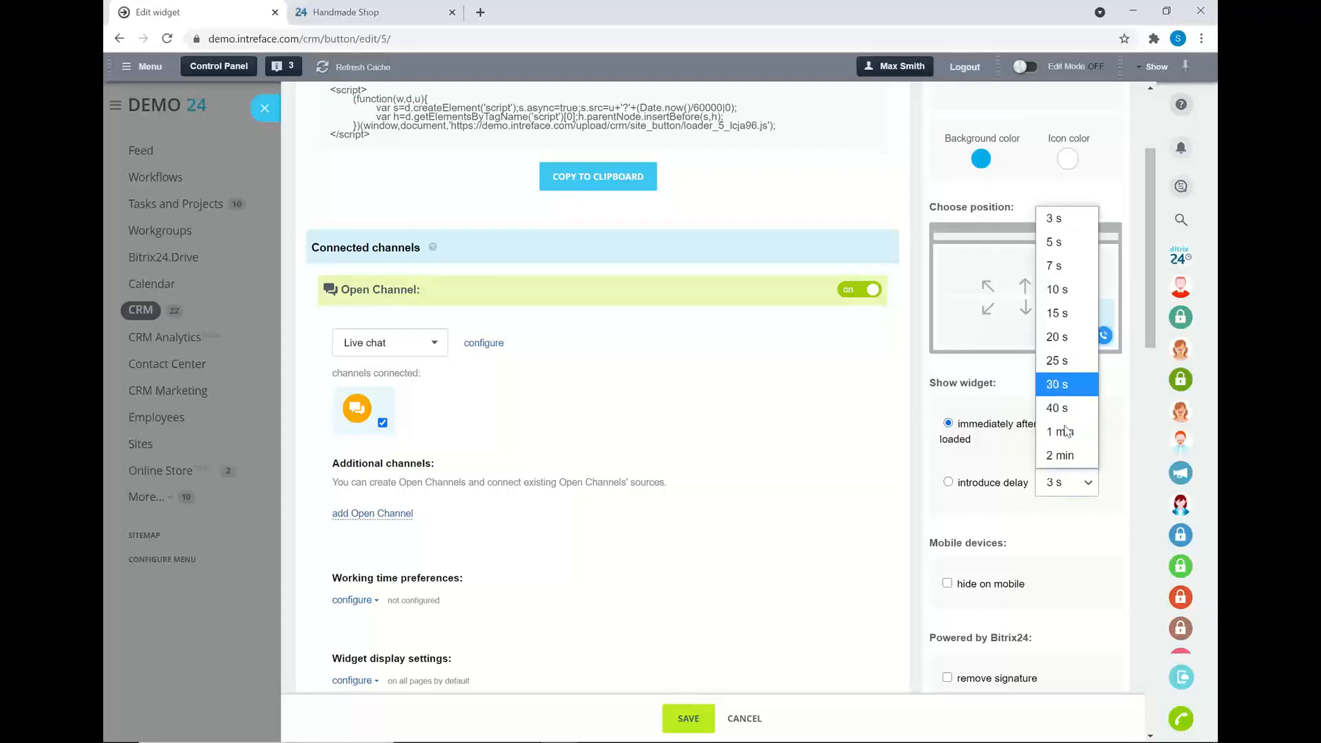
pyautogui.click(999, 465)
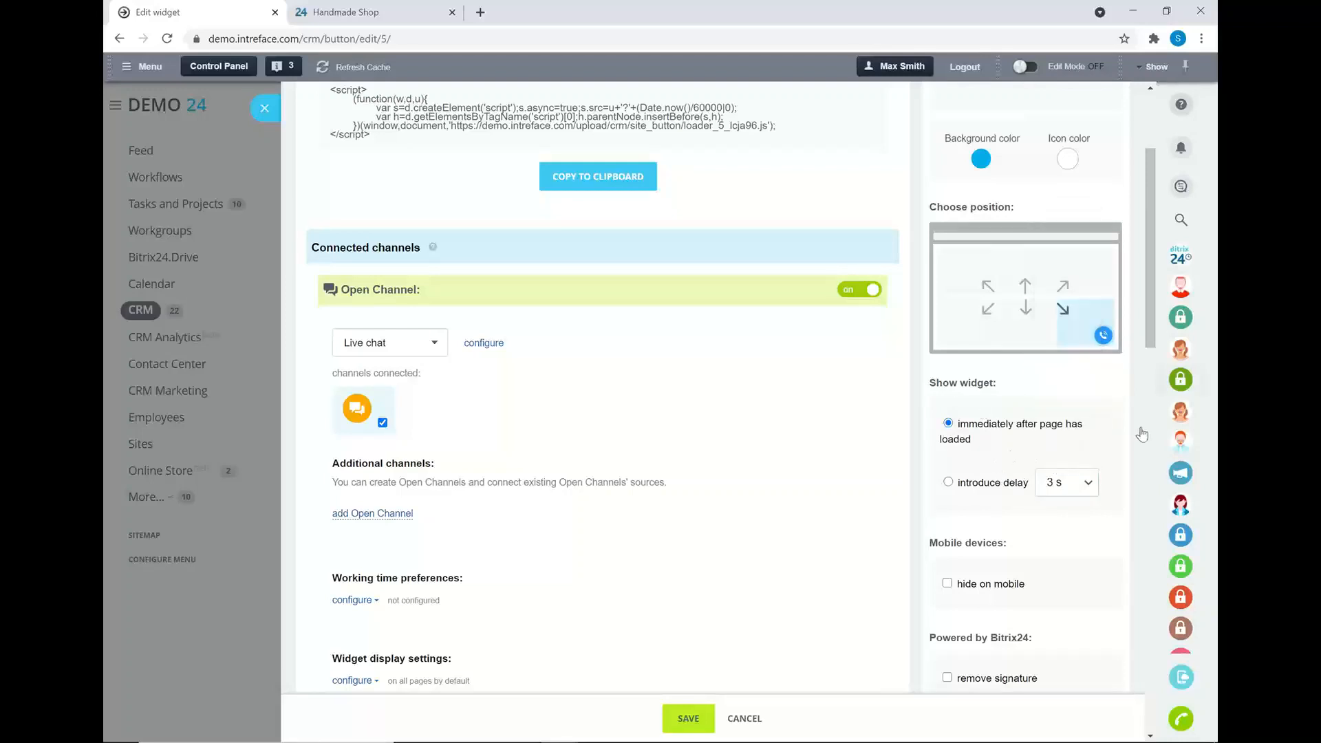
pyautogui.scroll(-1, 963, 454)
pyautogui.scroll(-1, 991, 485)
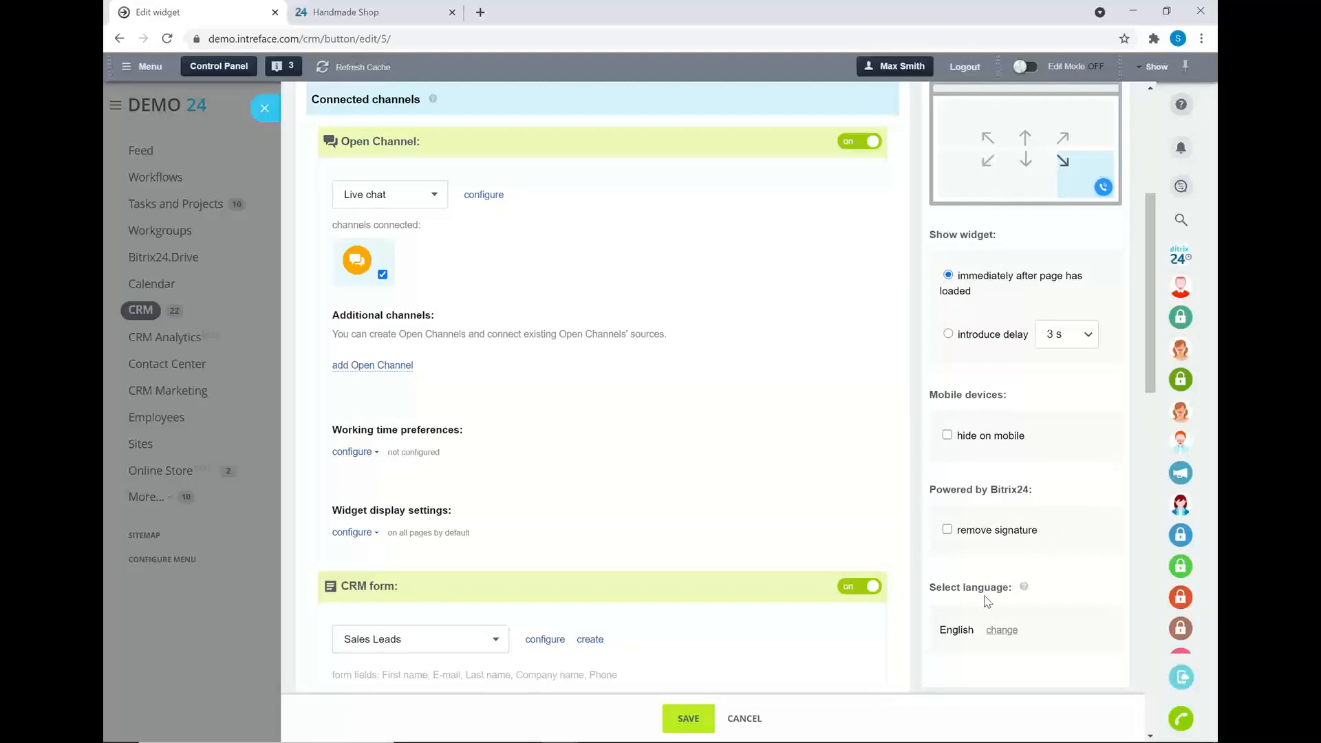
pyautogui.scroll(-1, 988, 592)
pyautogui.click(997, 556)
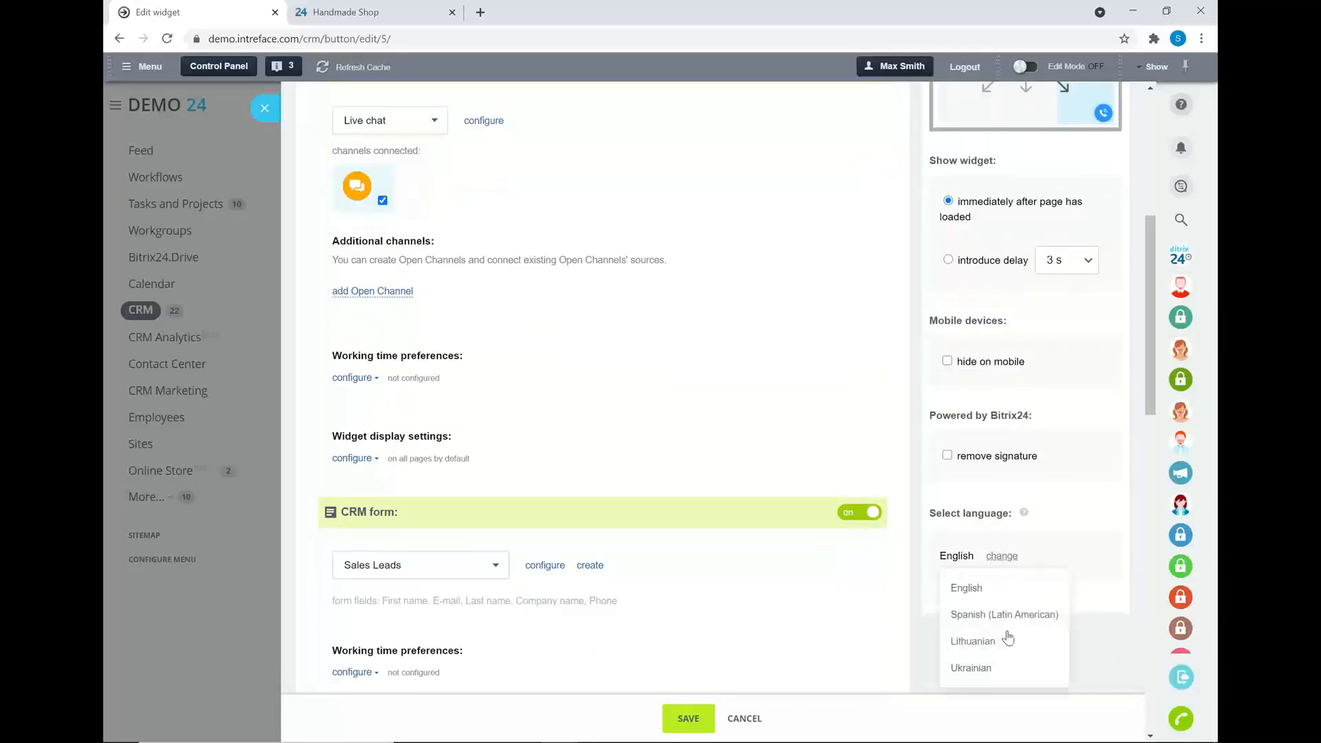
pyautogui.click(1101, 539)
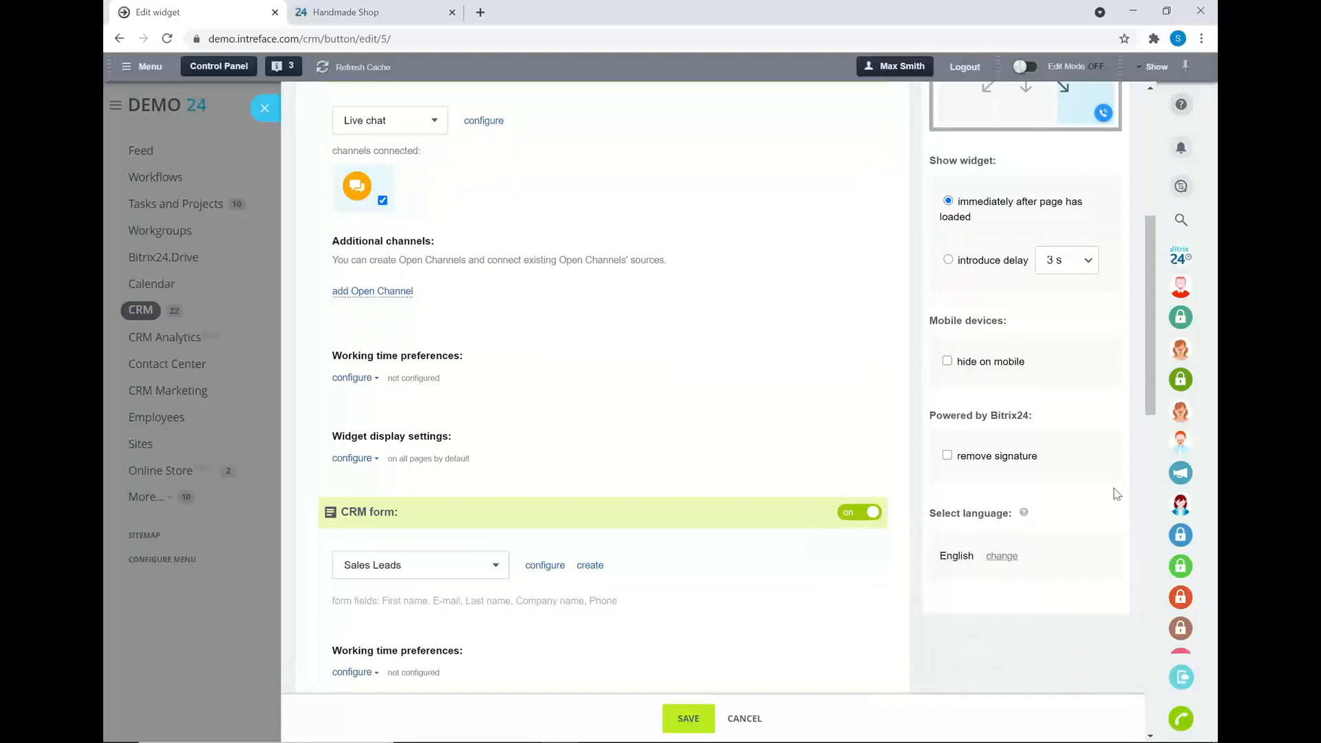
pyautogui.scroll(3, 1116, 494)
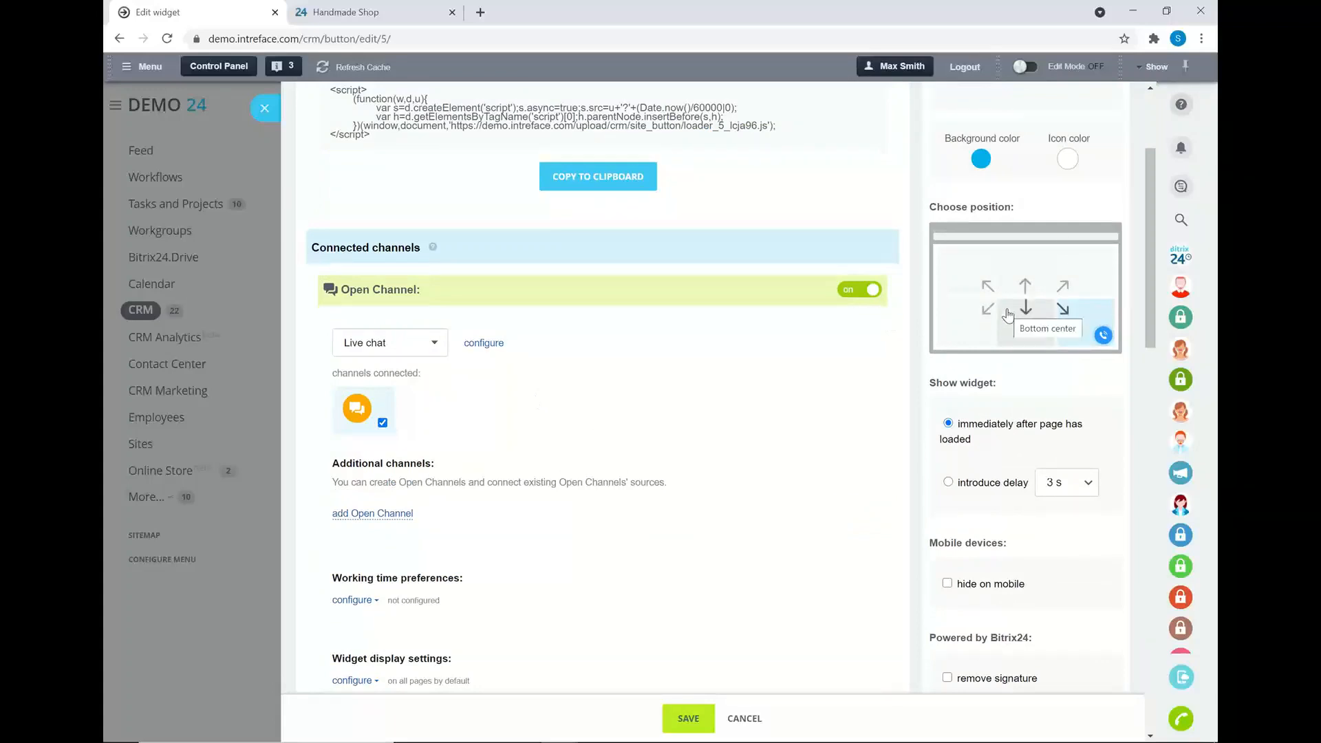
# - Show the Open Channel's working time settings: New York time zone, 8:00 am–7:00 pm
pyautogui.scroll(-1, 499, 507)
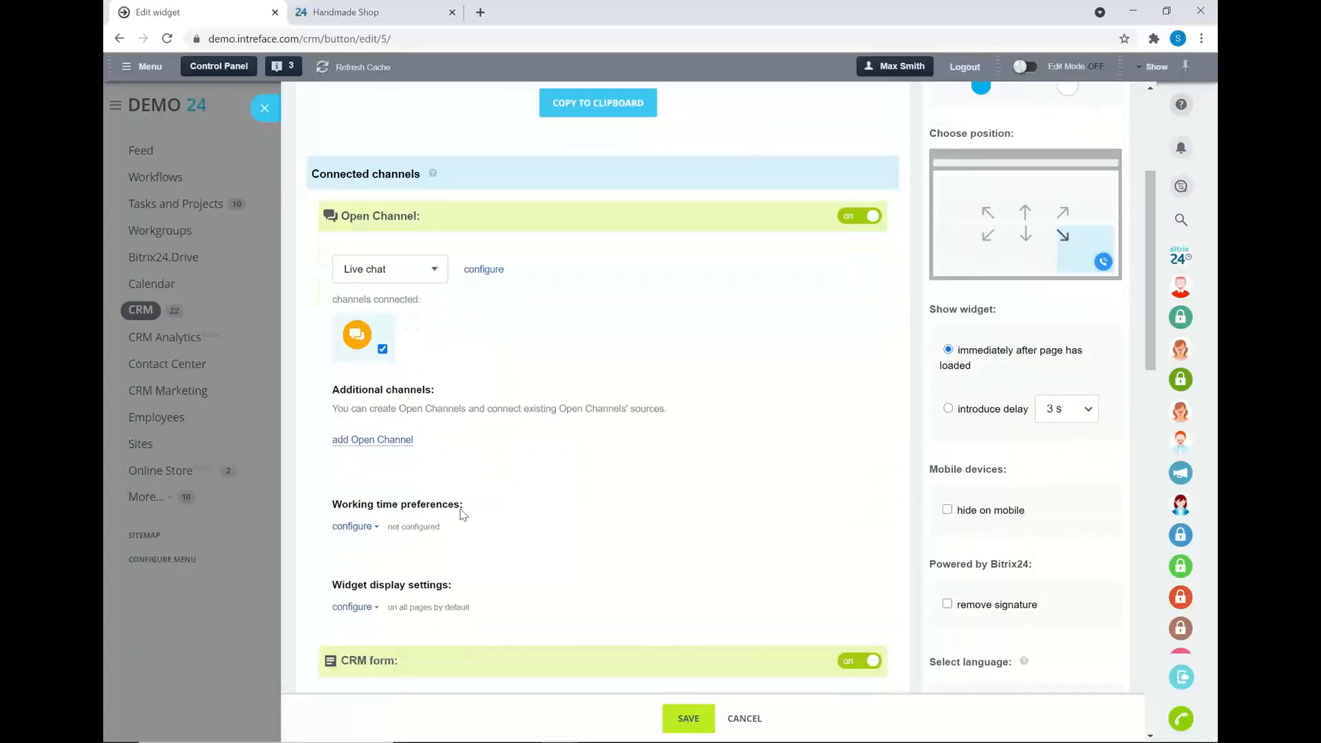
pyautogui.click(351, 527)
pyautogui.scroll(-1, 352, 530)
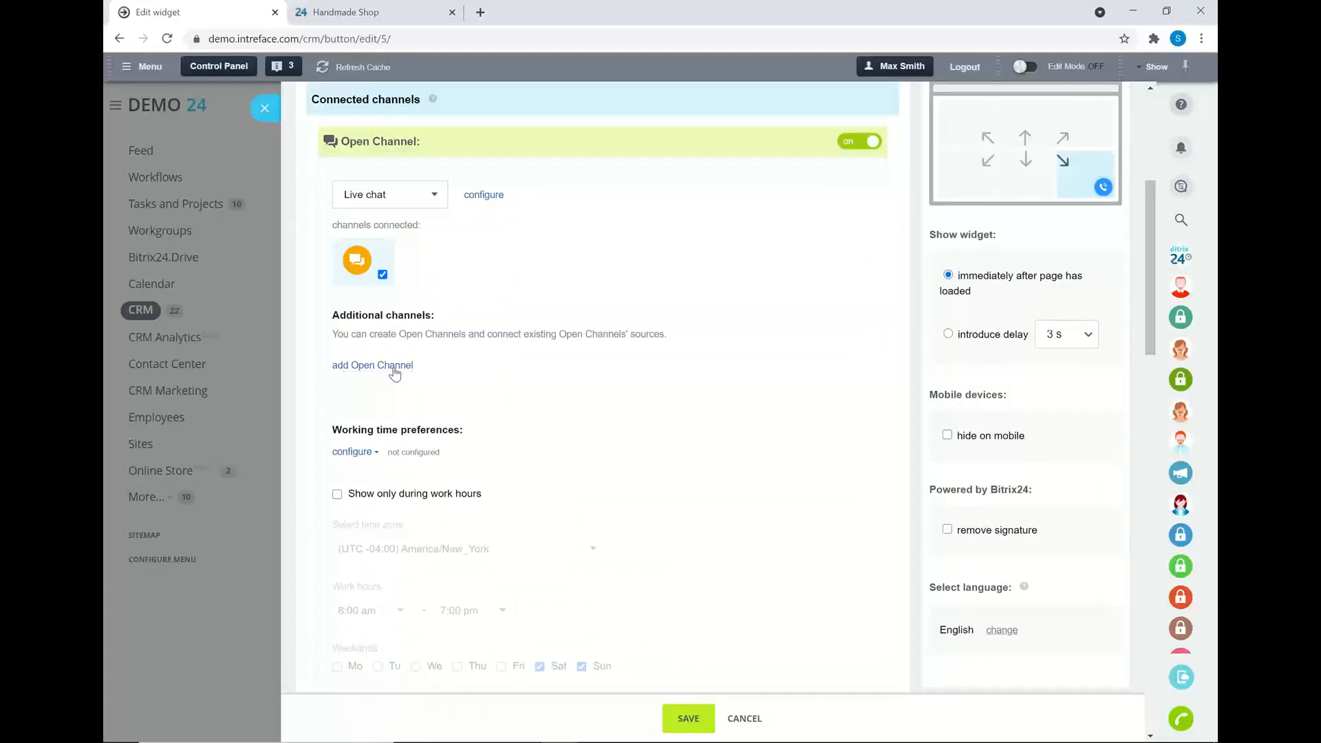
# - Review the Open Channel queue's available agents and keep distributing submissions to everybody
pyautogui.click(475, 197)
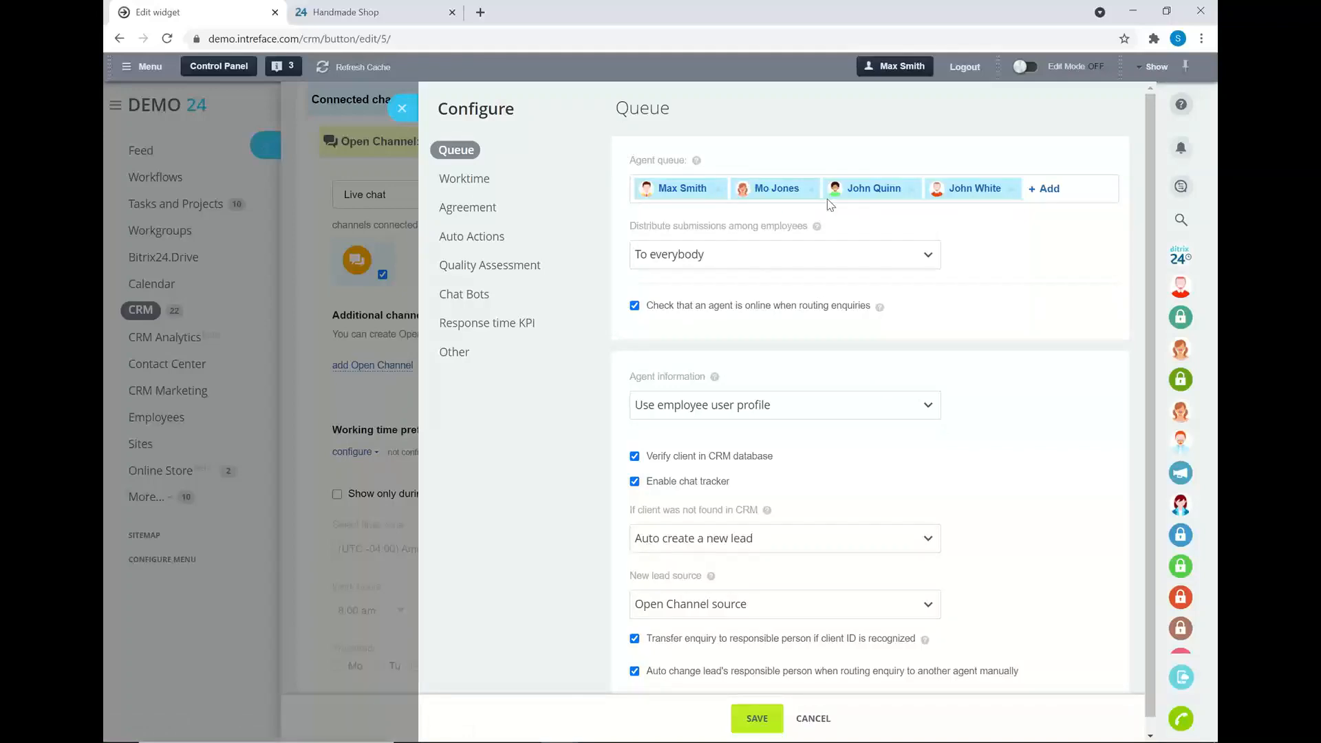
pyautogui.click(1044, 190)
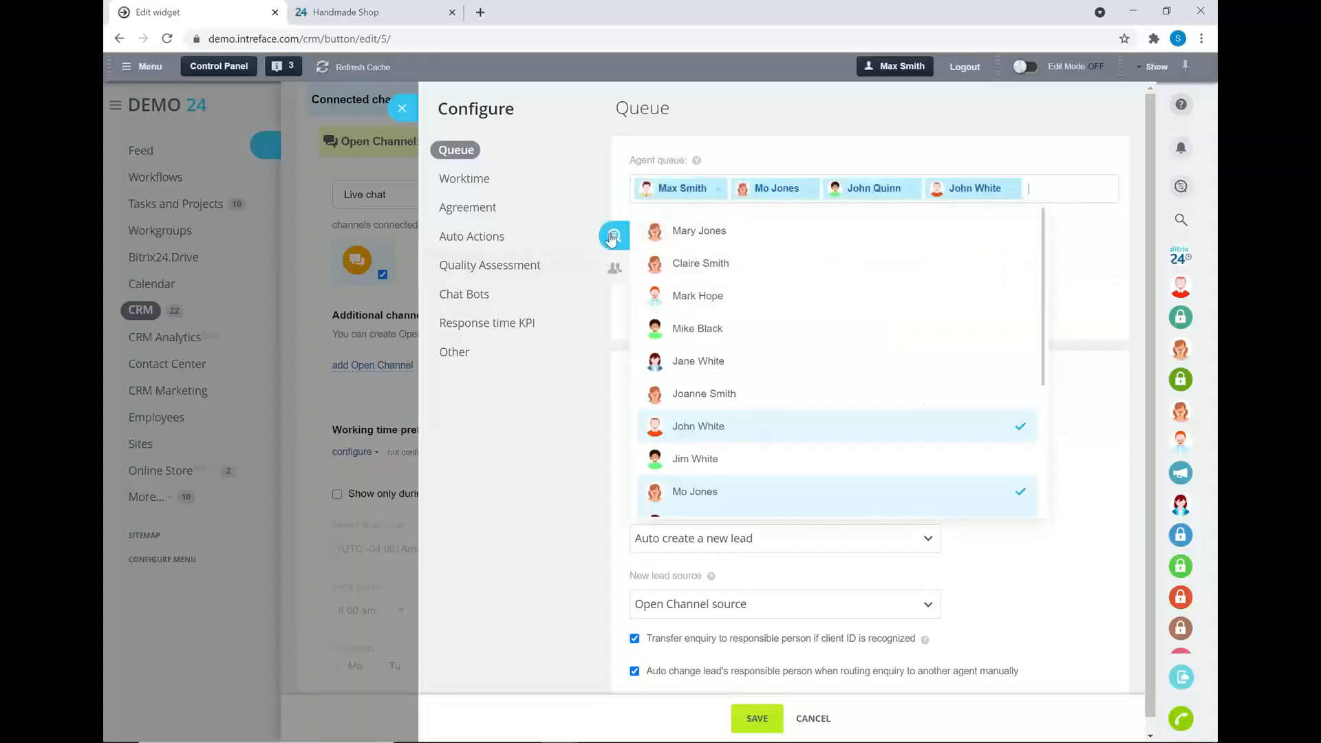
pyautogui.click(743, 156)
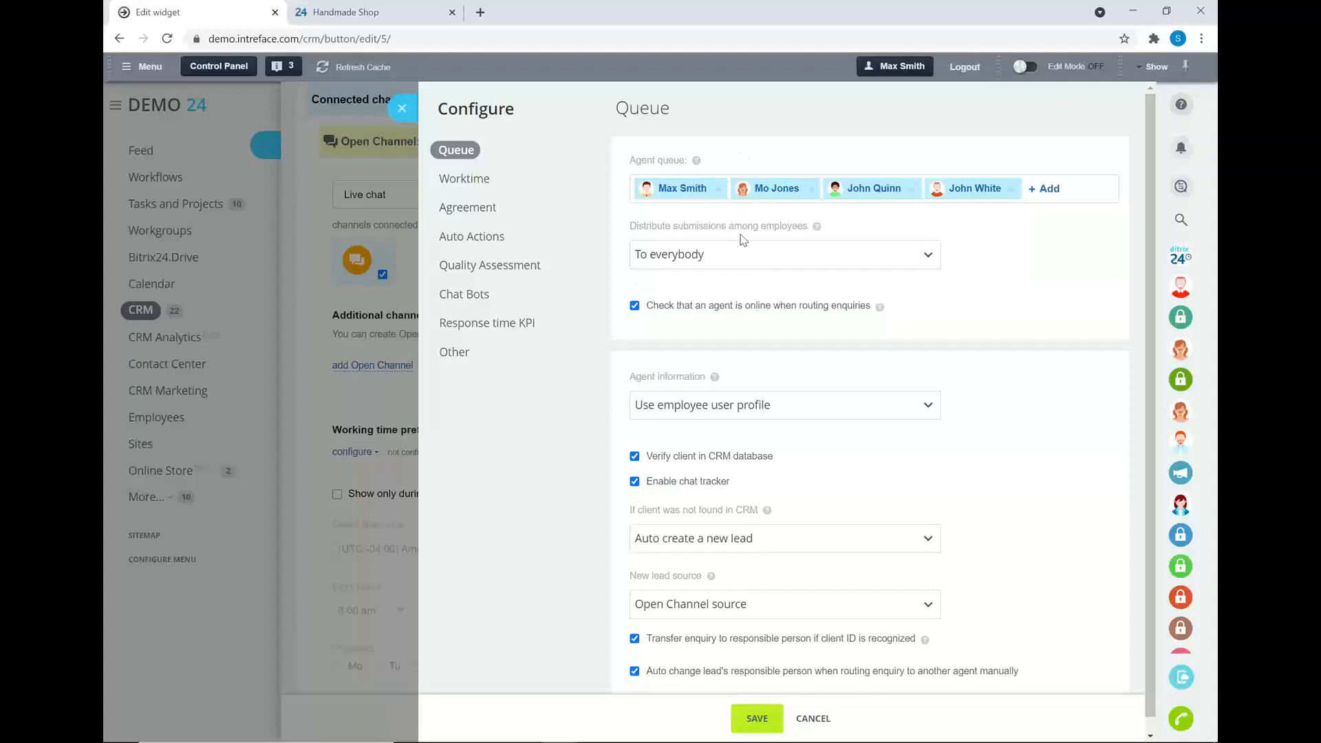
pyautogui.click(735, 260)
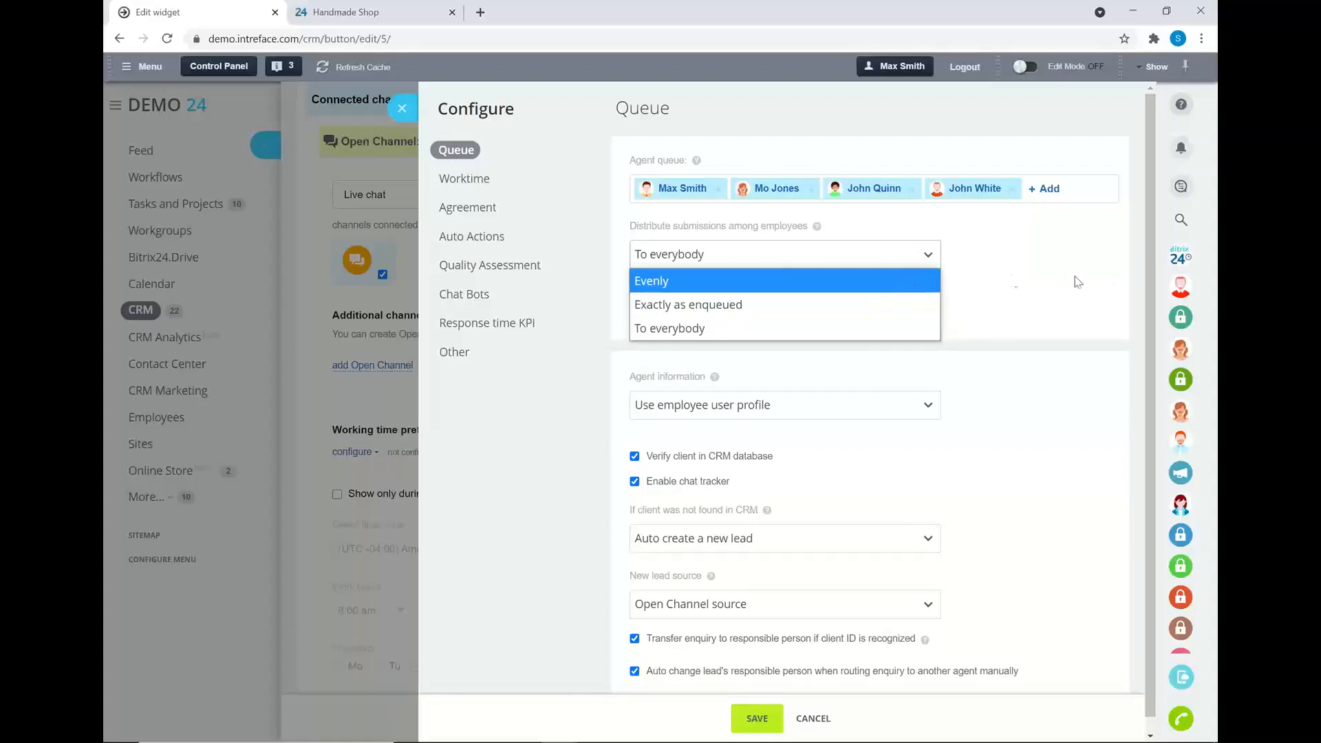
pyautogui.click(1073, 296)
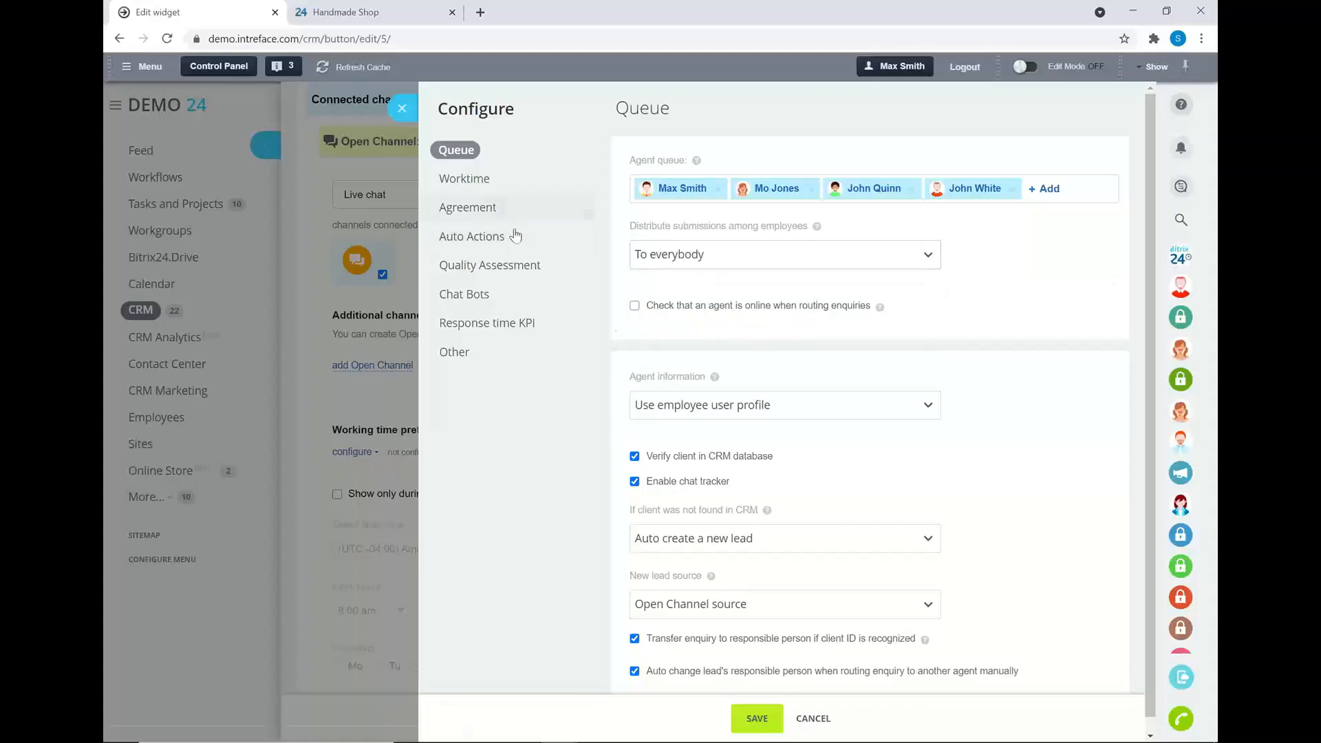
# - Keep auto-creating a new lead for clients not found in CRM, then close the Open Channel settings
pyautogui.scroll(-1, 622, 330)
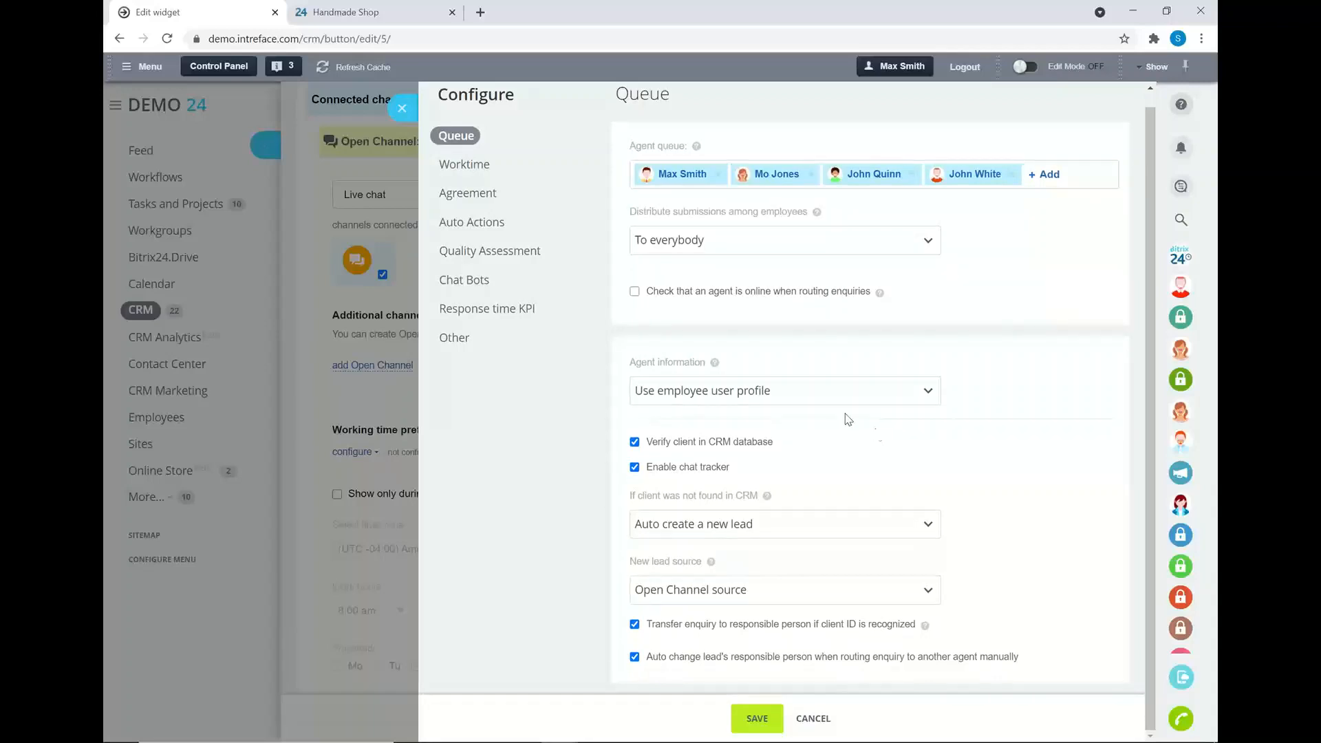
pyautogui.click(791, 530)
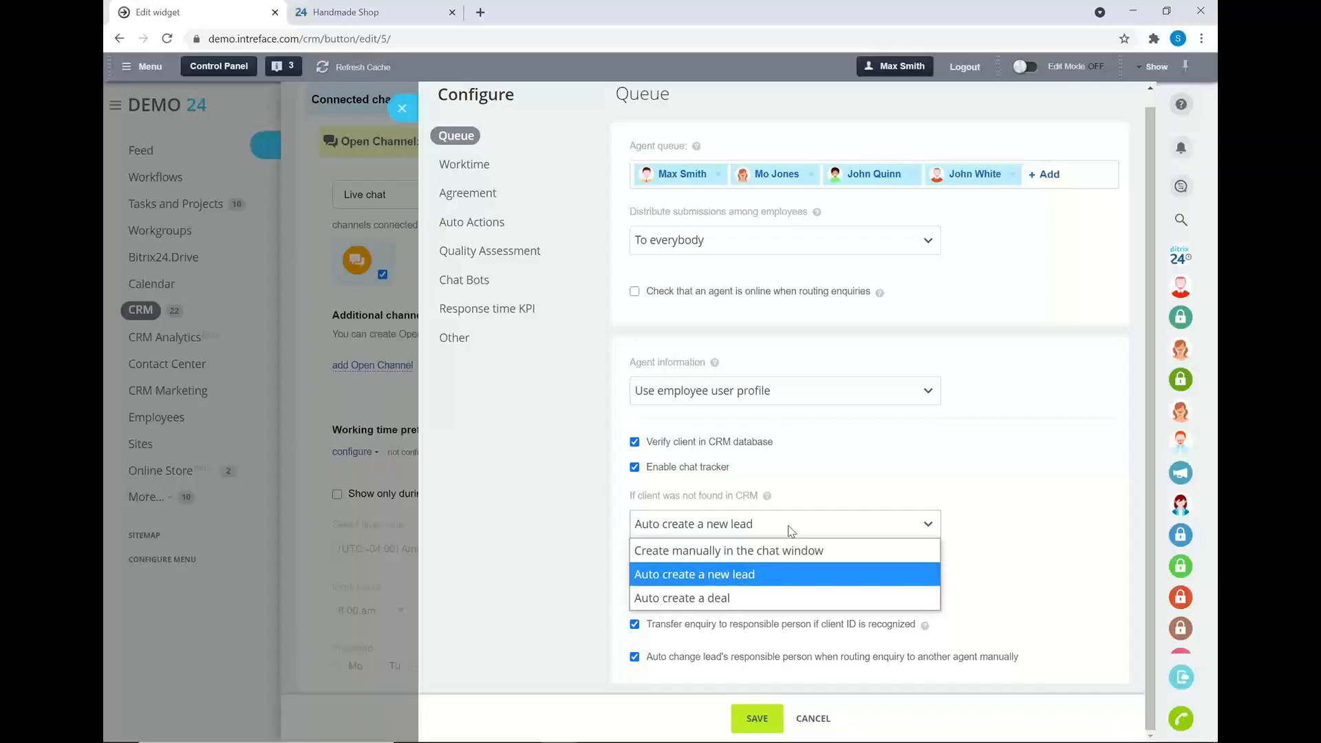
pyautogui.click(824, 484)
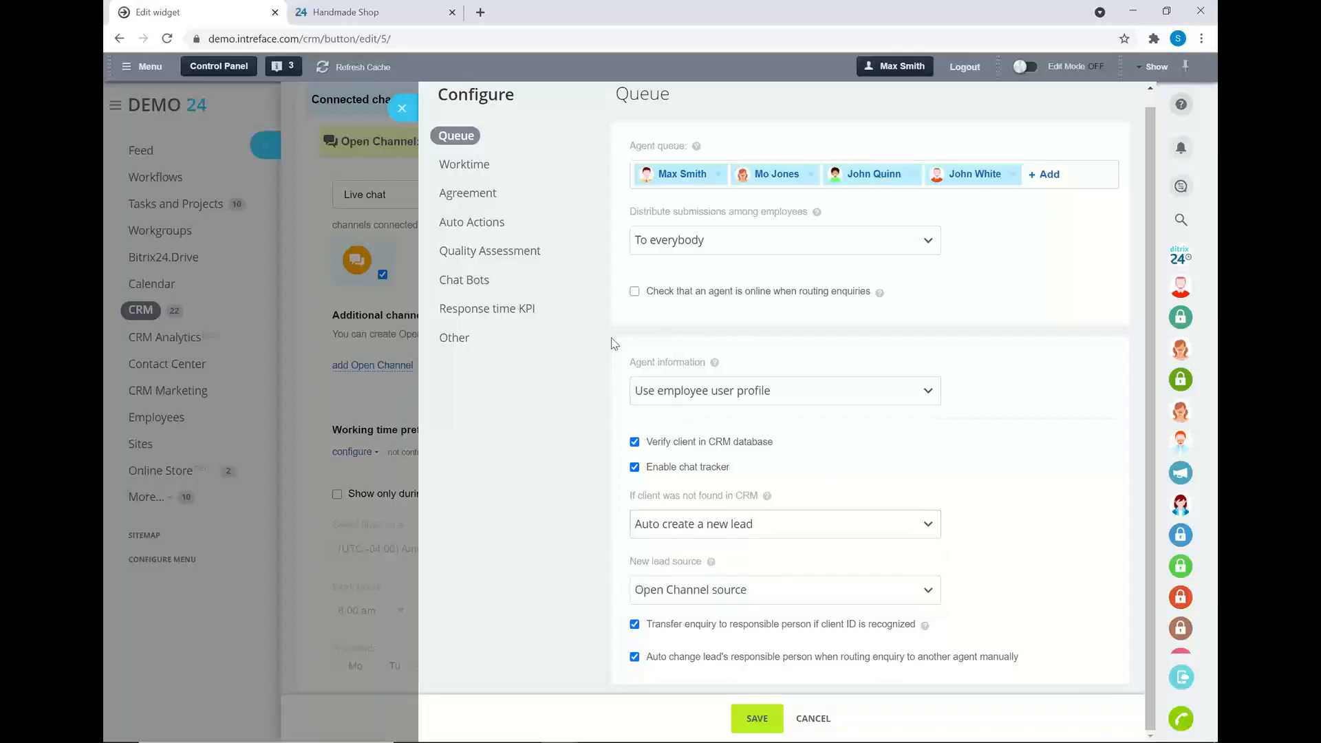
pyautogui.click(402, 108)
# - Select the whole widget embed code, then clear the selection
pyautogui.scroll(5, 516, 251)
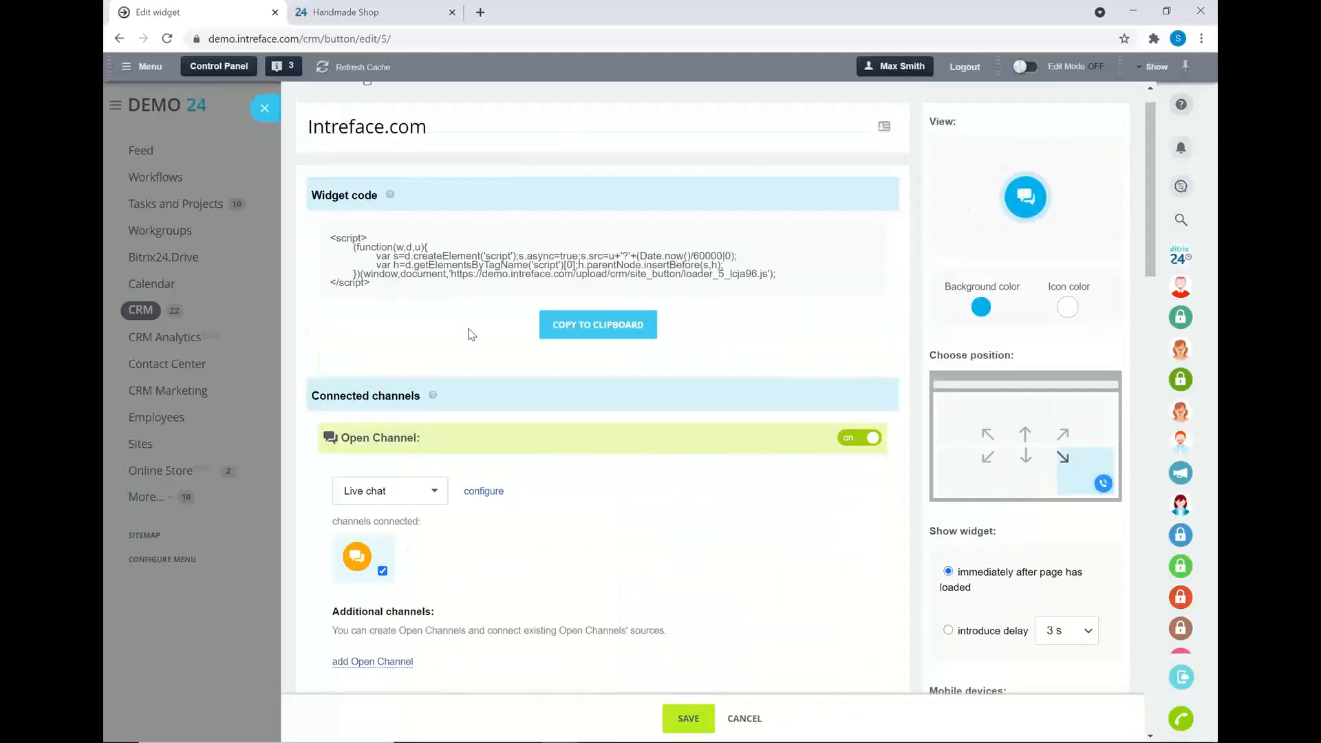
pyautogui.scroll(-2, 468, 330)
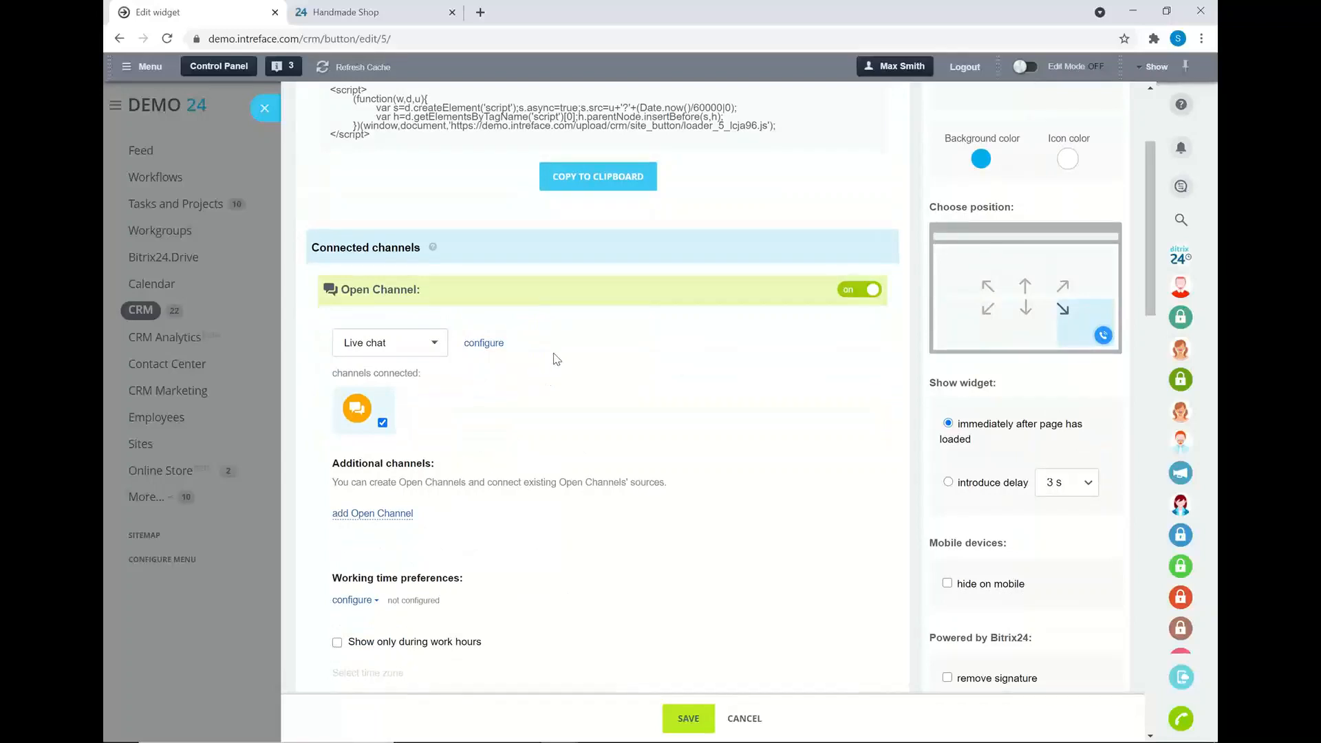
pyautogui.scroll(3, 574, 356)
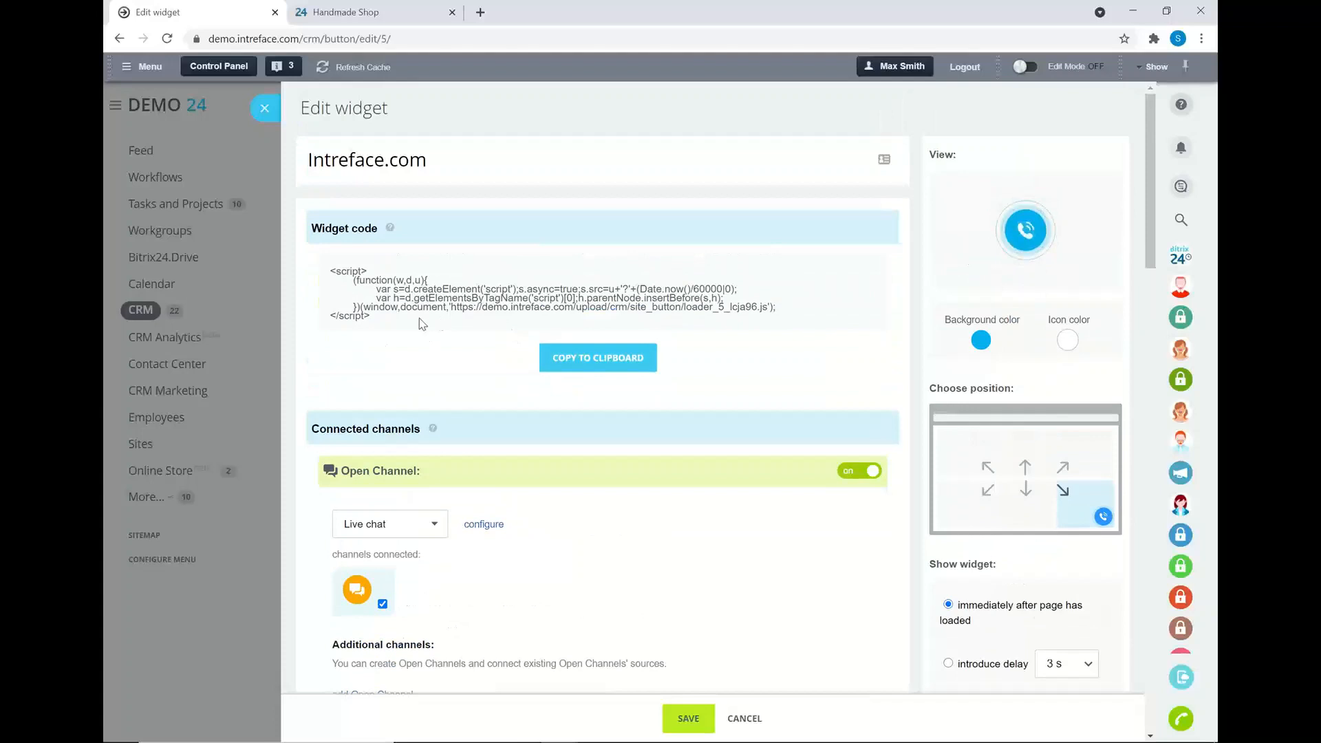
pyautogui.moveTo(381, 318); pyautogui.dragTo(317, 269)
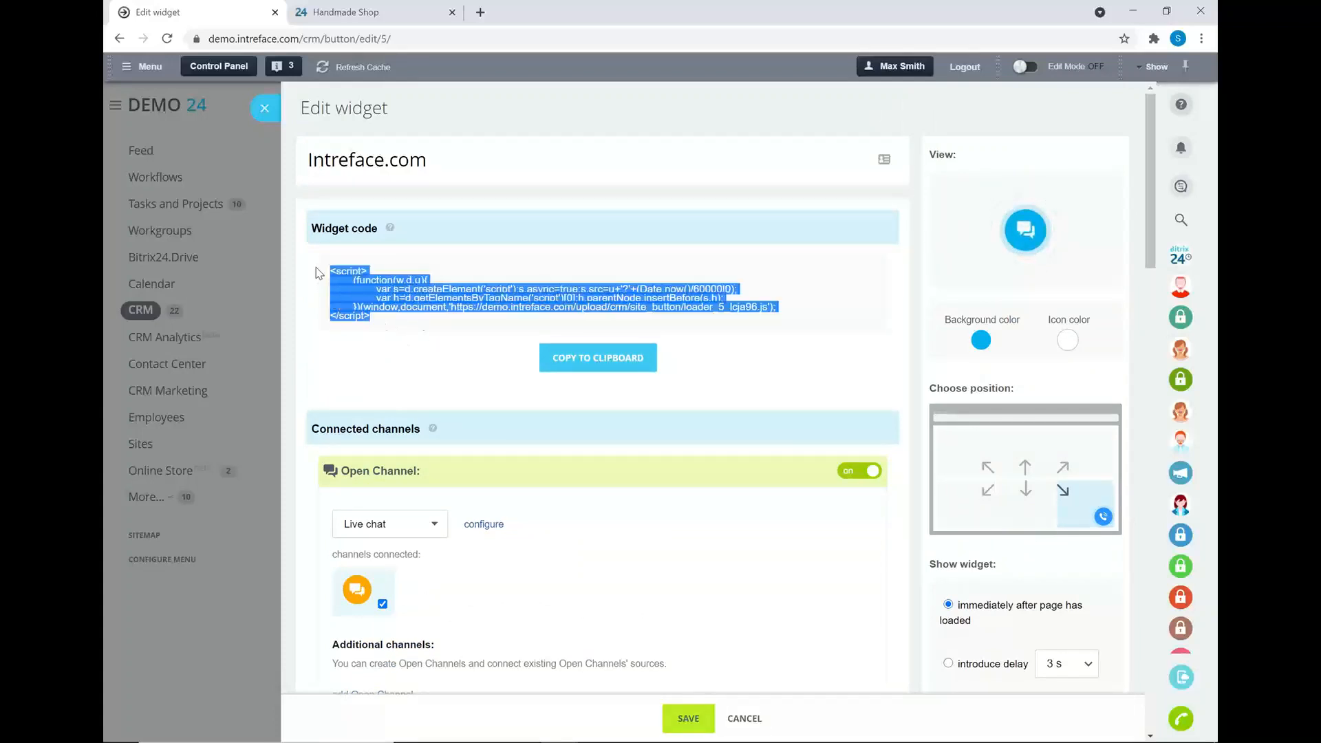
pyautogui.click(386, 328)
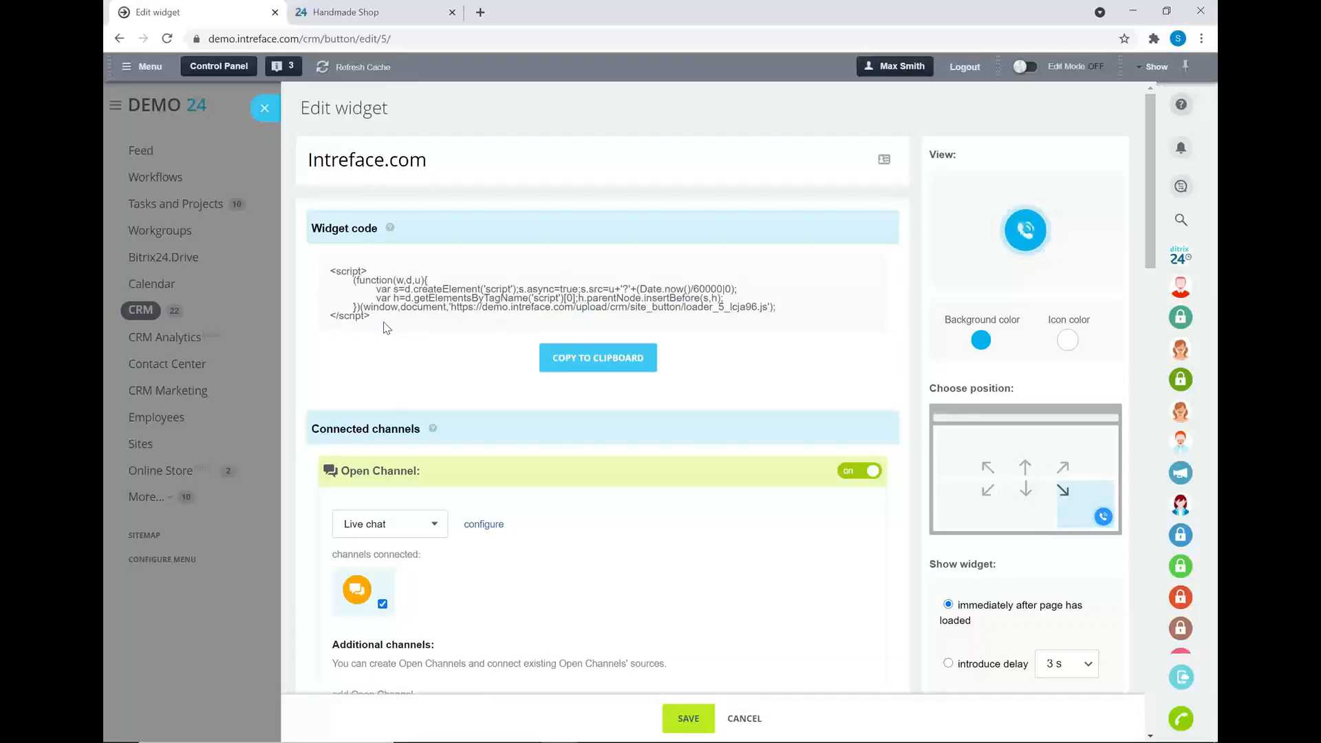
# - Open the Sales Leads CRM form settings to show the Enquiry form's fields
pyautogui.scroll(-10, 417, 309)
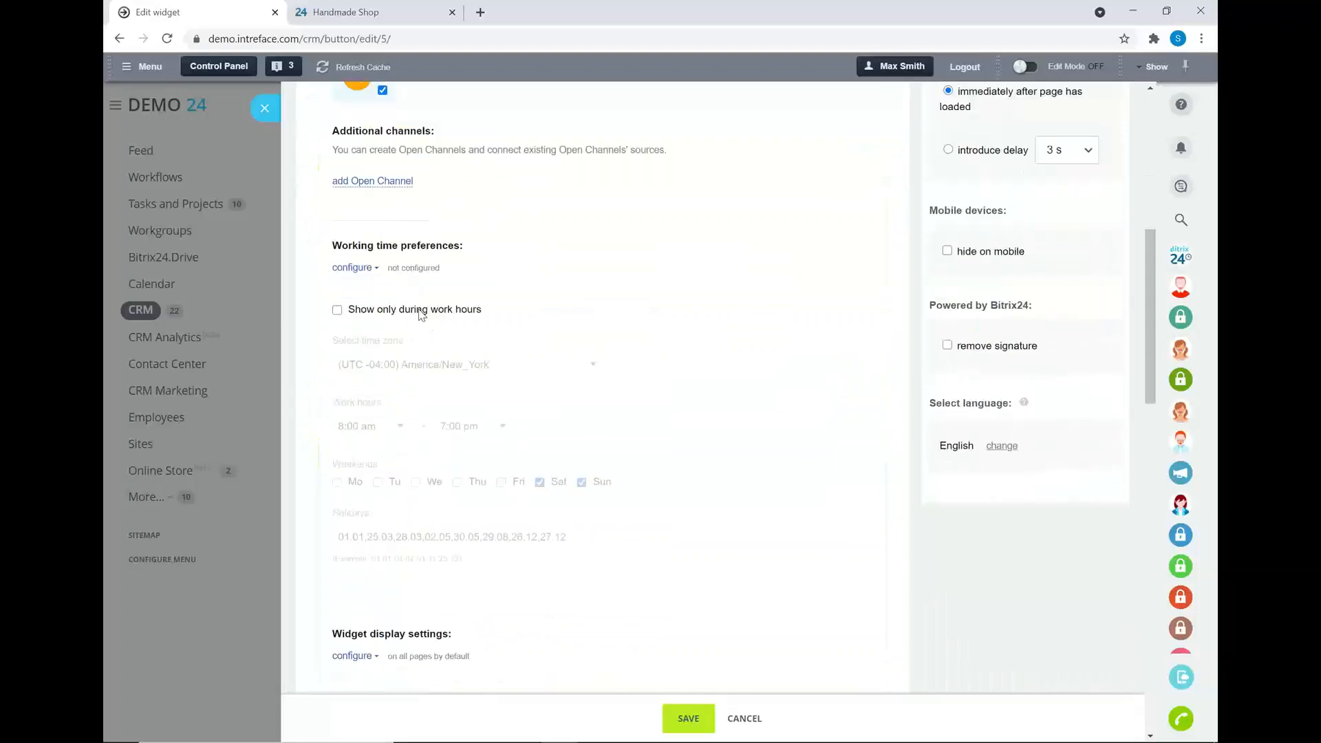
pyautogui.scroll(-3, 422, 314)
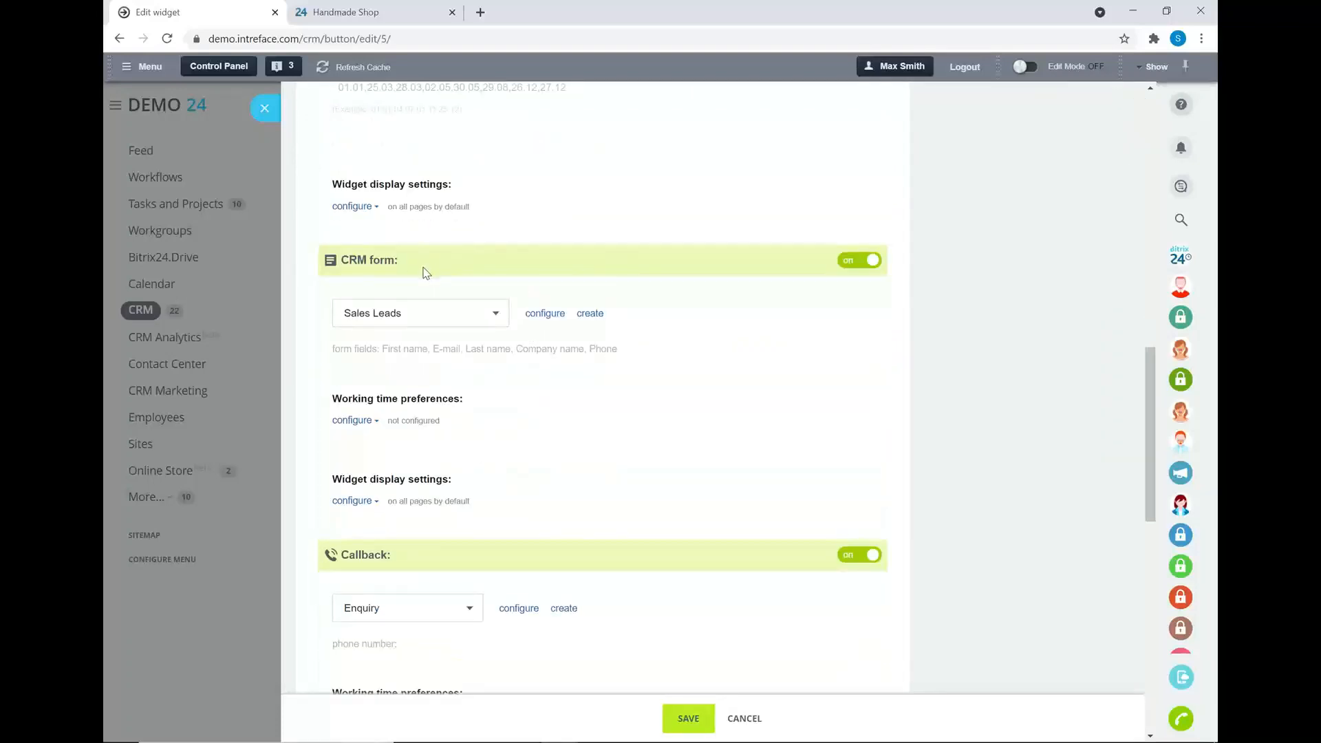
pyautogui.click(541, 316)
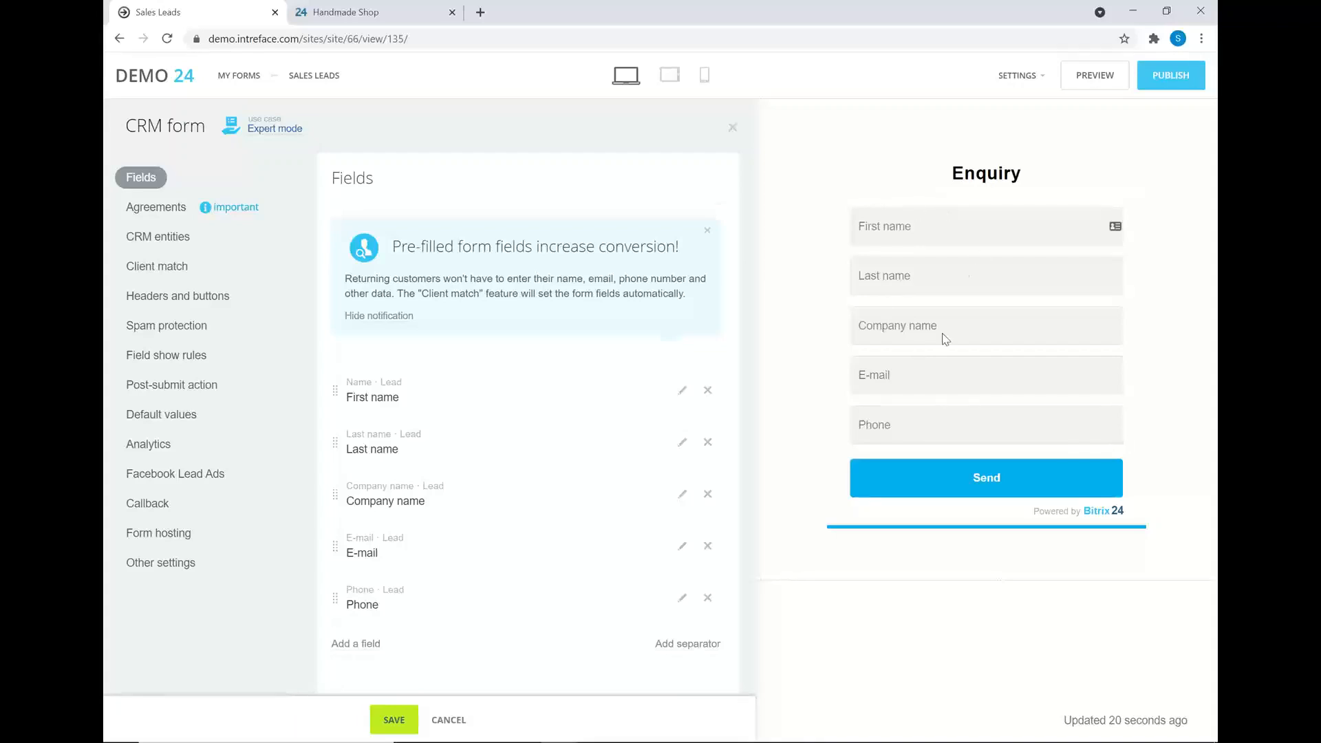
# - Add the Lead Position field to the Enquiry form so it appears below Phone
pyautogui.click(341, 645)
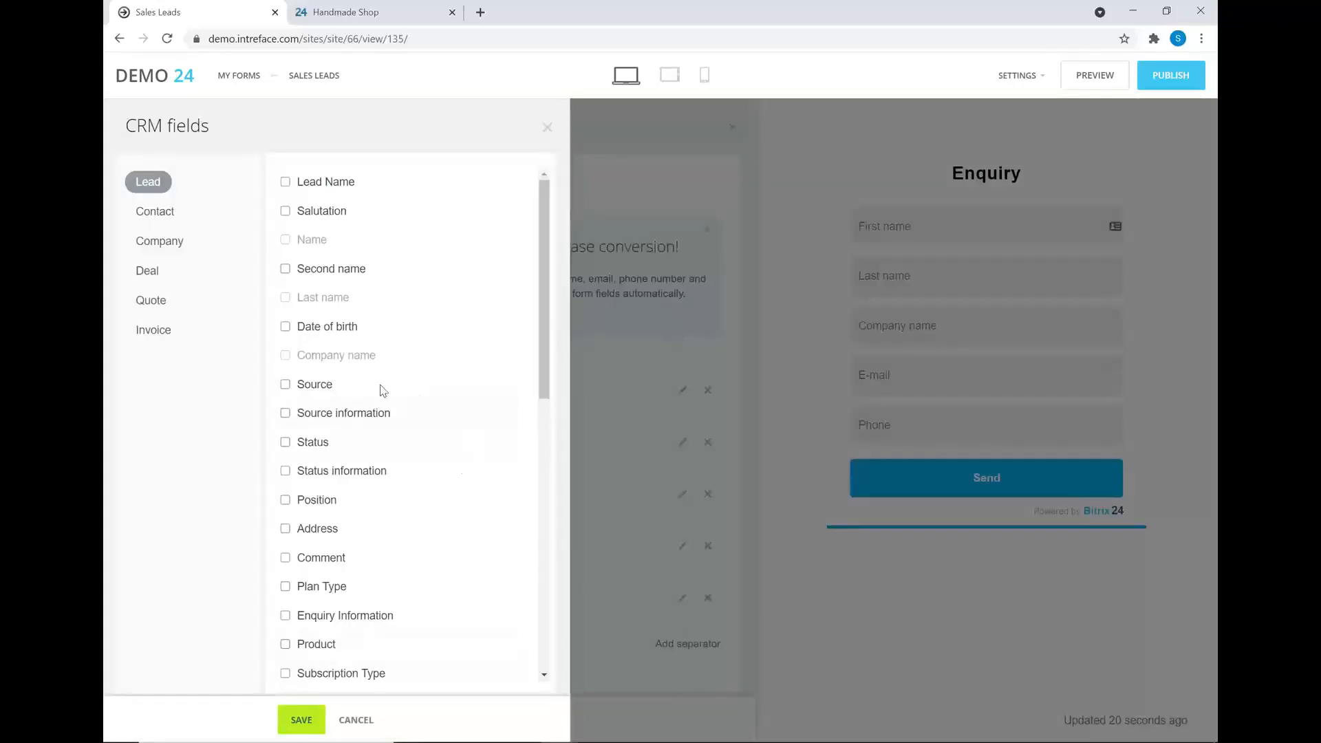
pyautogui.click(157, 214)
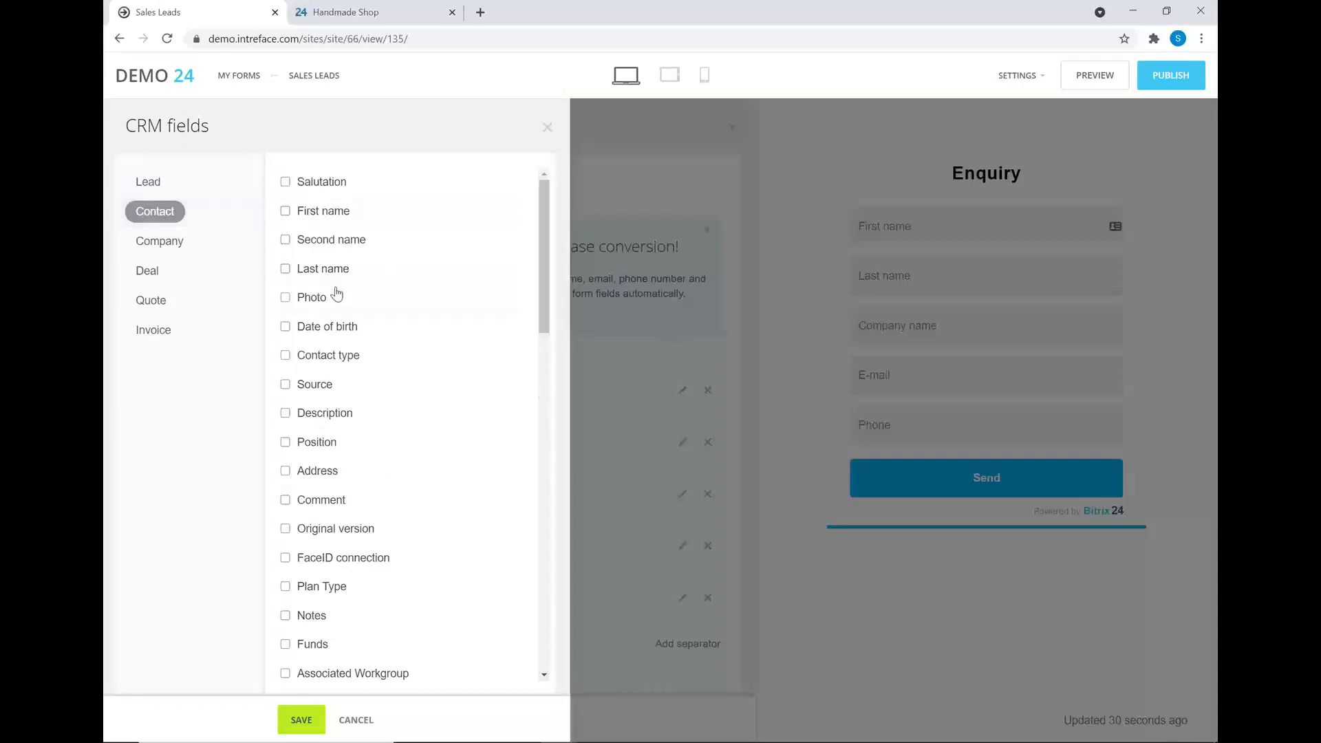
pyautogui.click(157, 185)
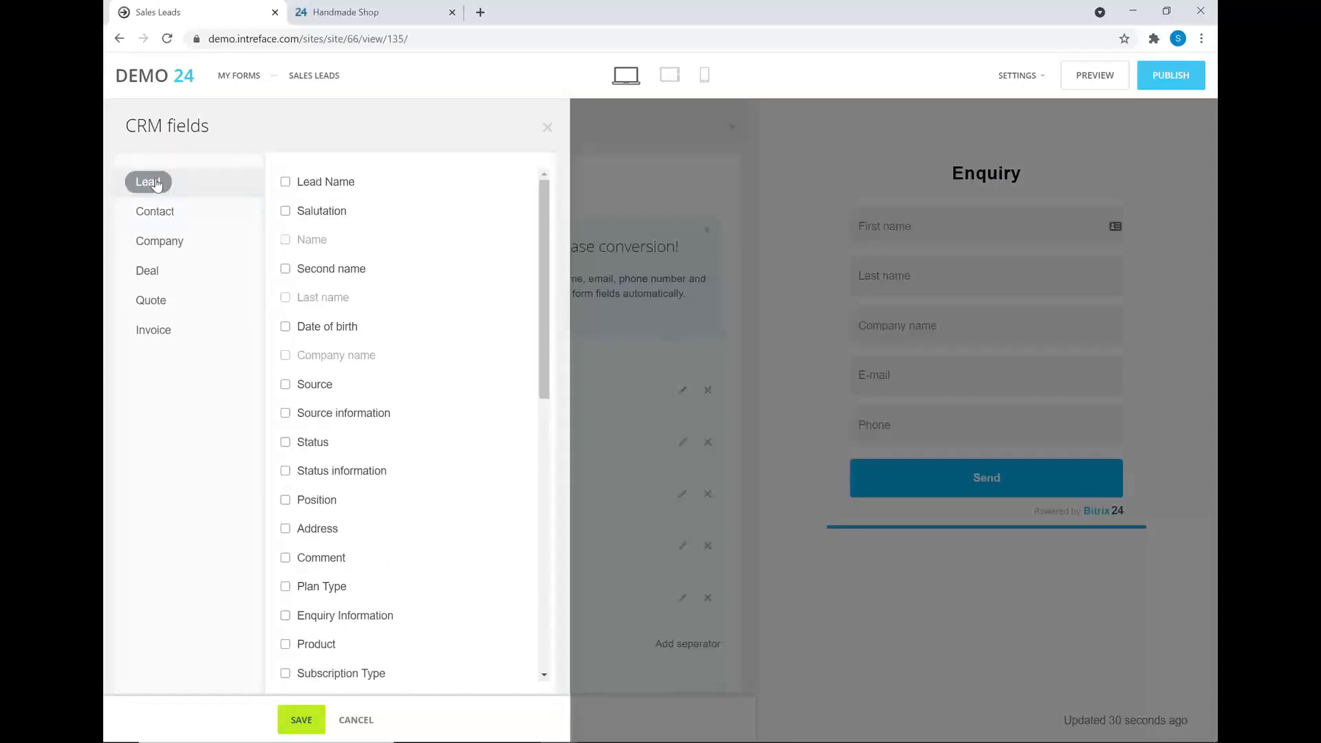
pyautogui.moveTo(543, 313); pyautogui.dragTo(548, 286)
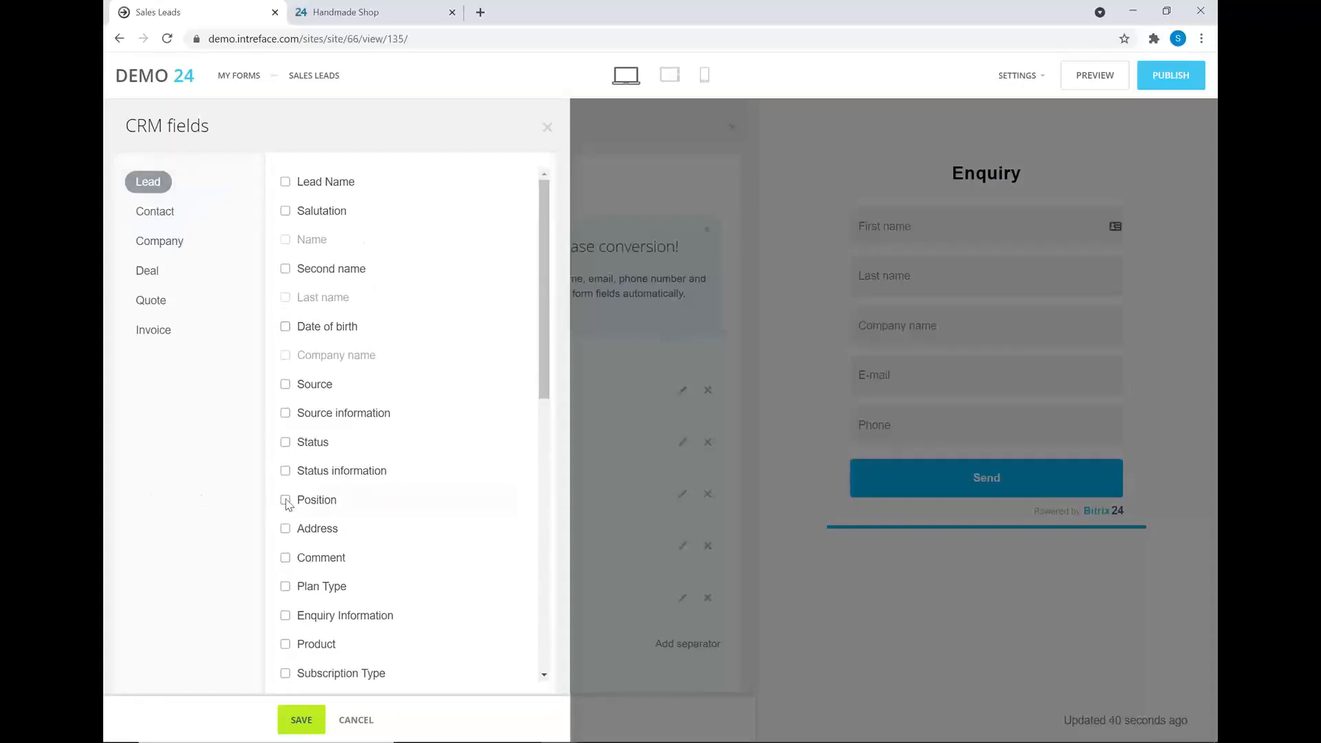
pyautogui.click(301, 720)
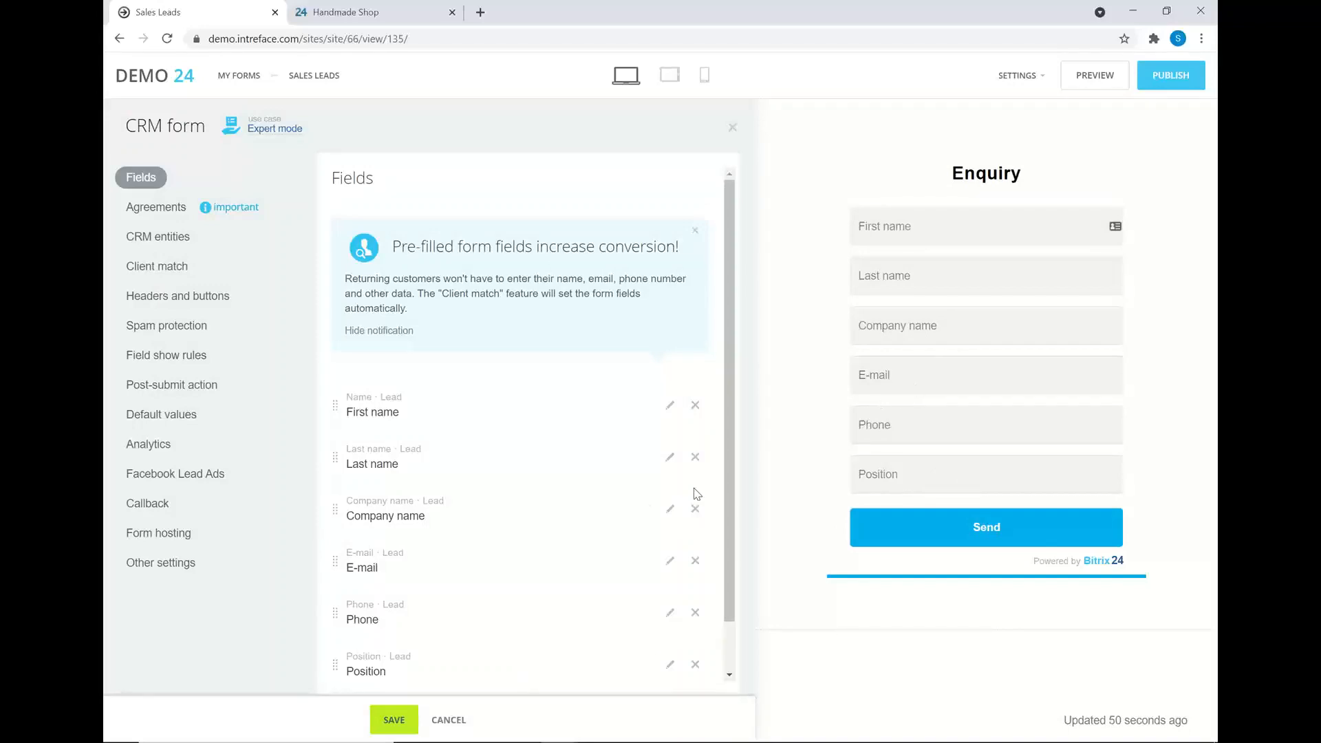
# - Open Company name's field settings and toggle Required on and back off, leaving it optional
pyautogui.click(670, 511)
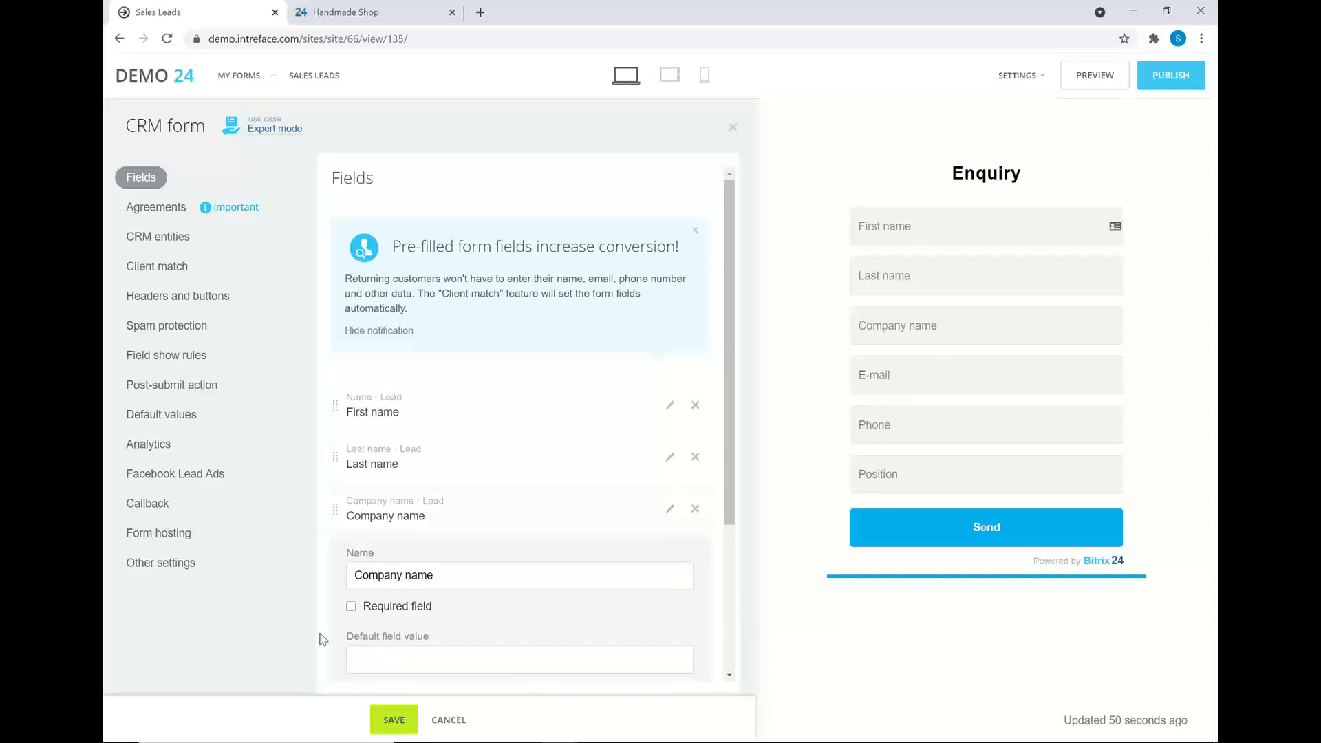
pyautogui.click(350, 607)
pyautogui.click(351, 607)
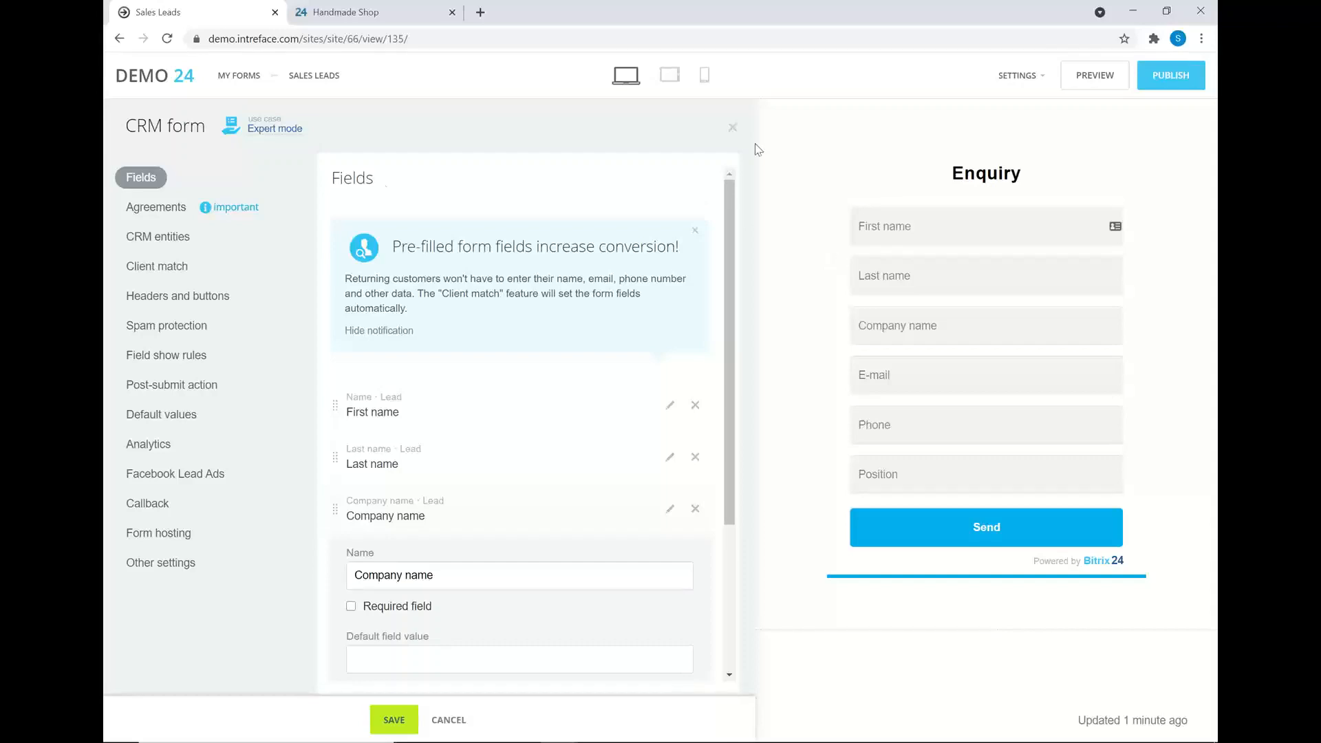
pyautogui.scroll(-1, 487, 466)
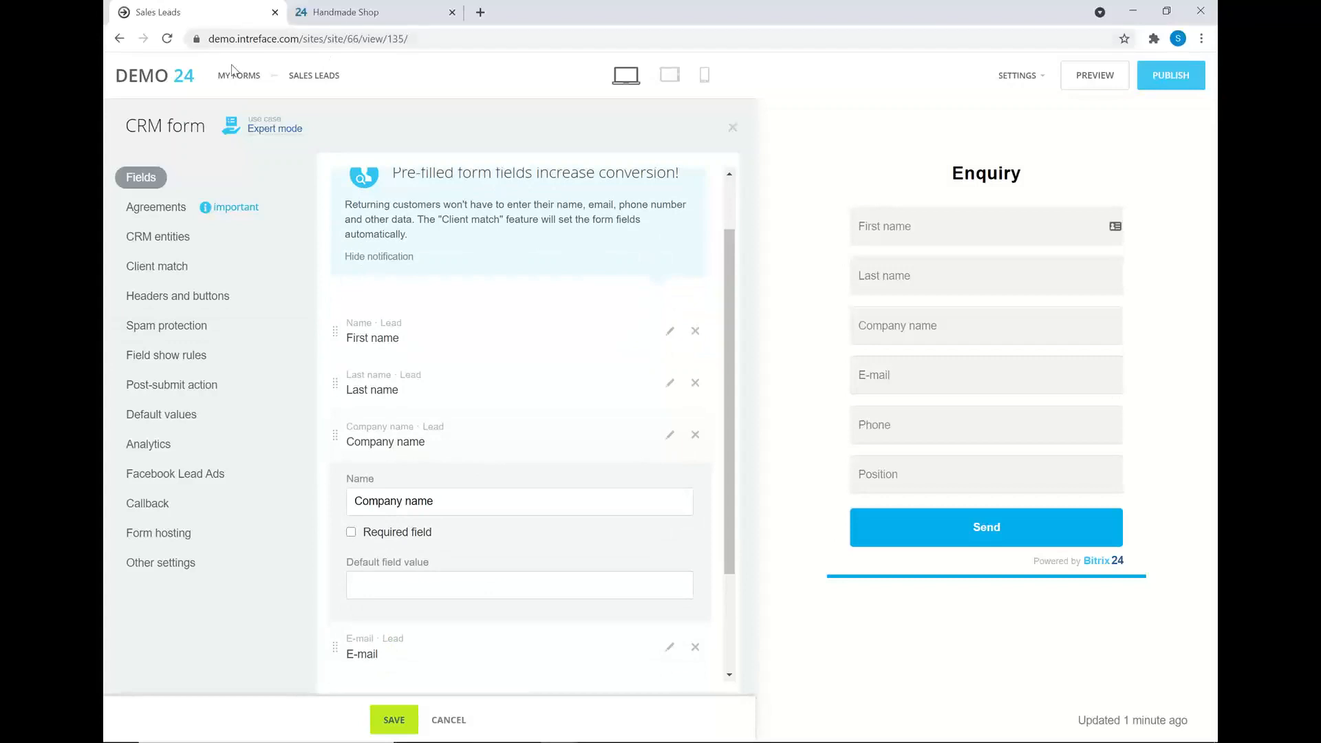
# - Check the form's use-case choices, then view CRM entities showing Lead as the created entity
pyautogui.click(261, 136)
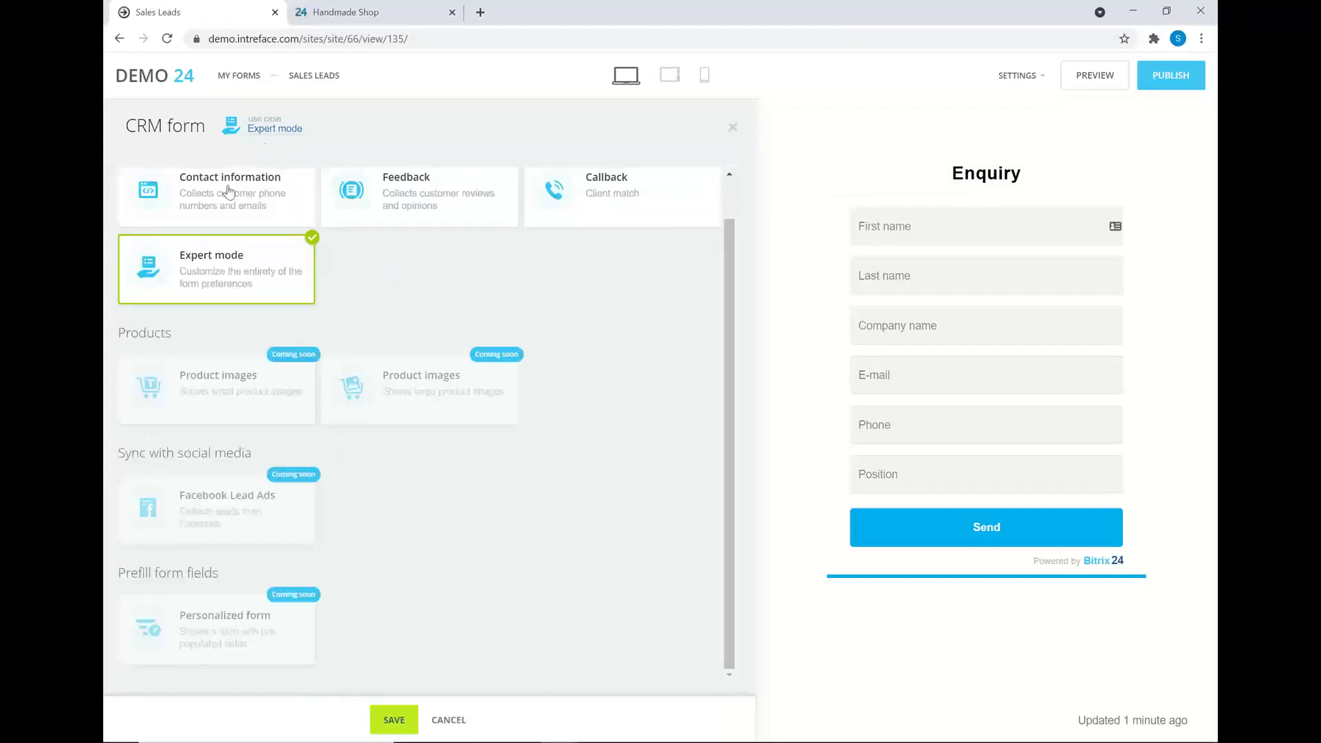
pyautogui.click(227, 282)
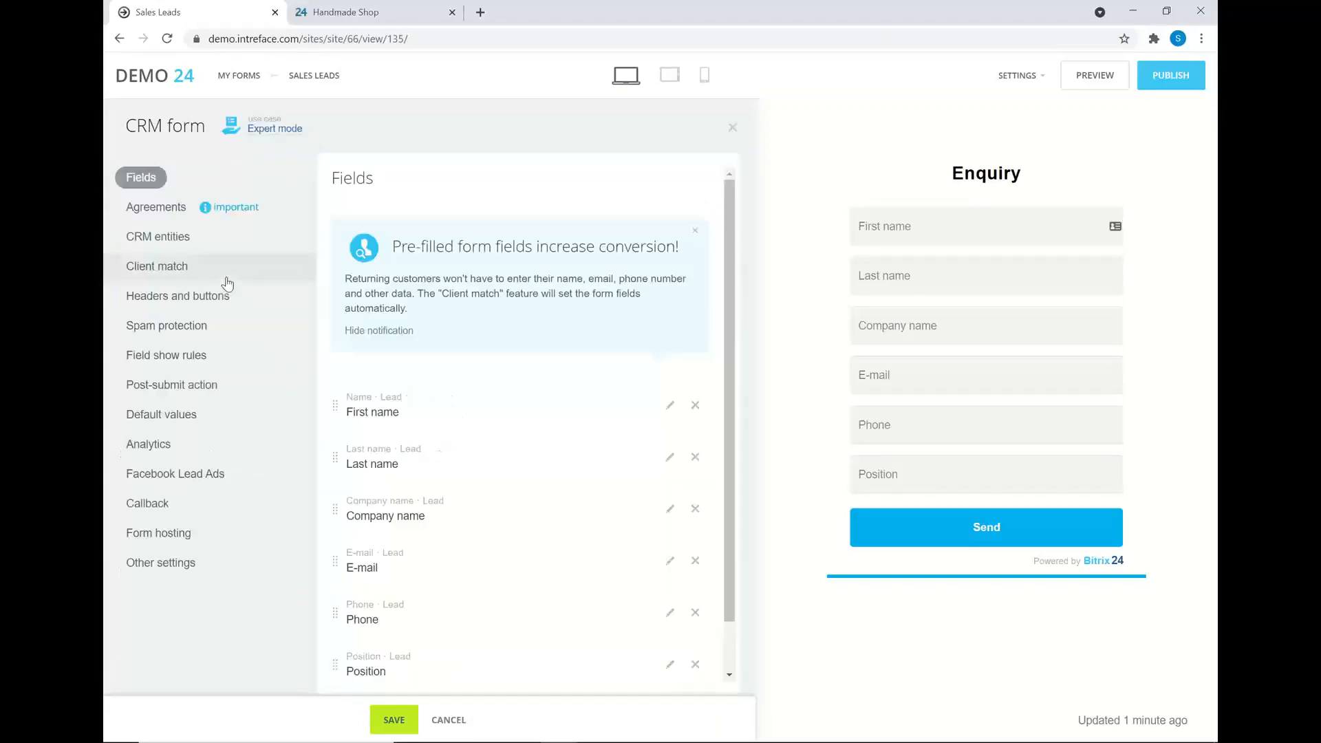
pyautogui.click(177, 241)
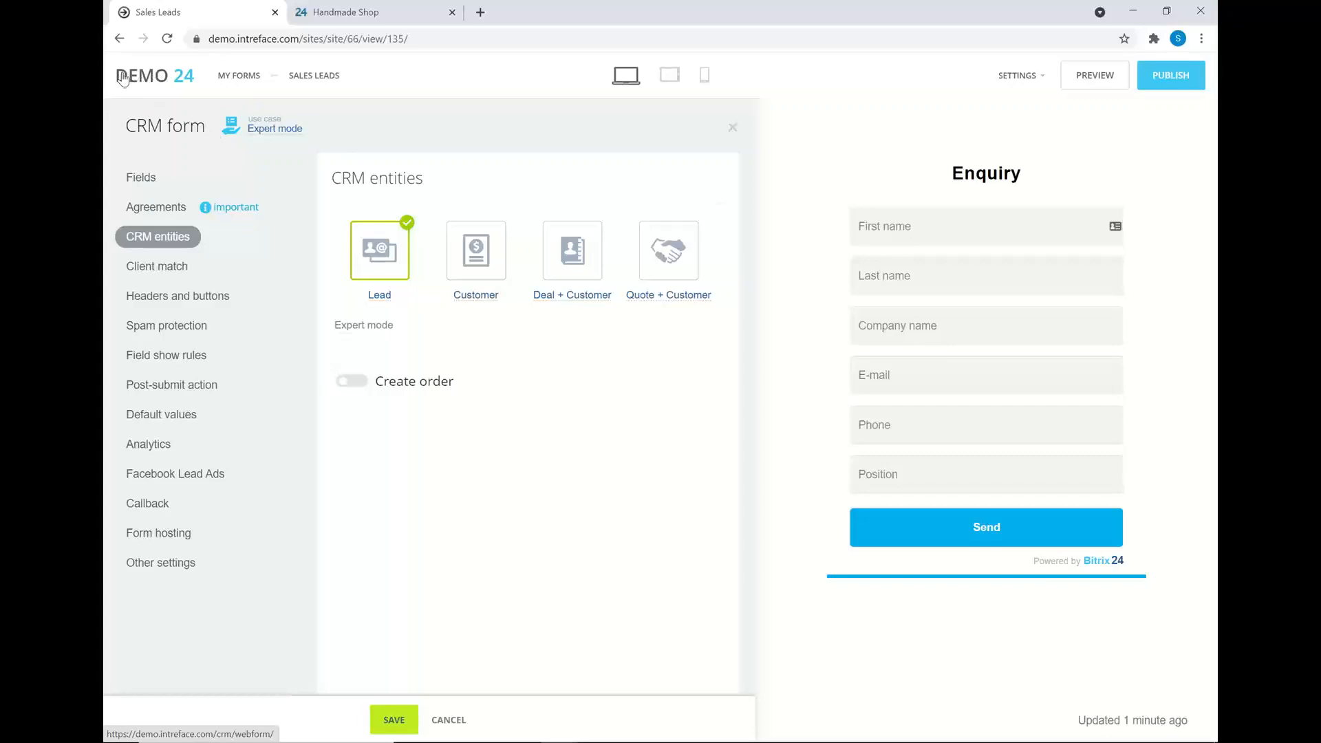
# - Go back from the form editor to the Leads list and open the lead automation rules
pyautogui.click(120, 39)
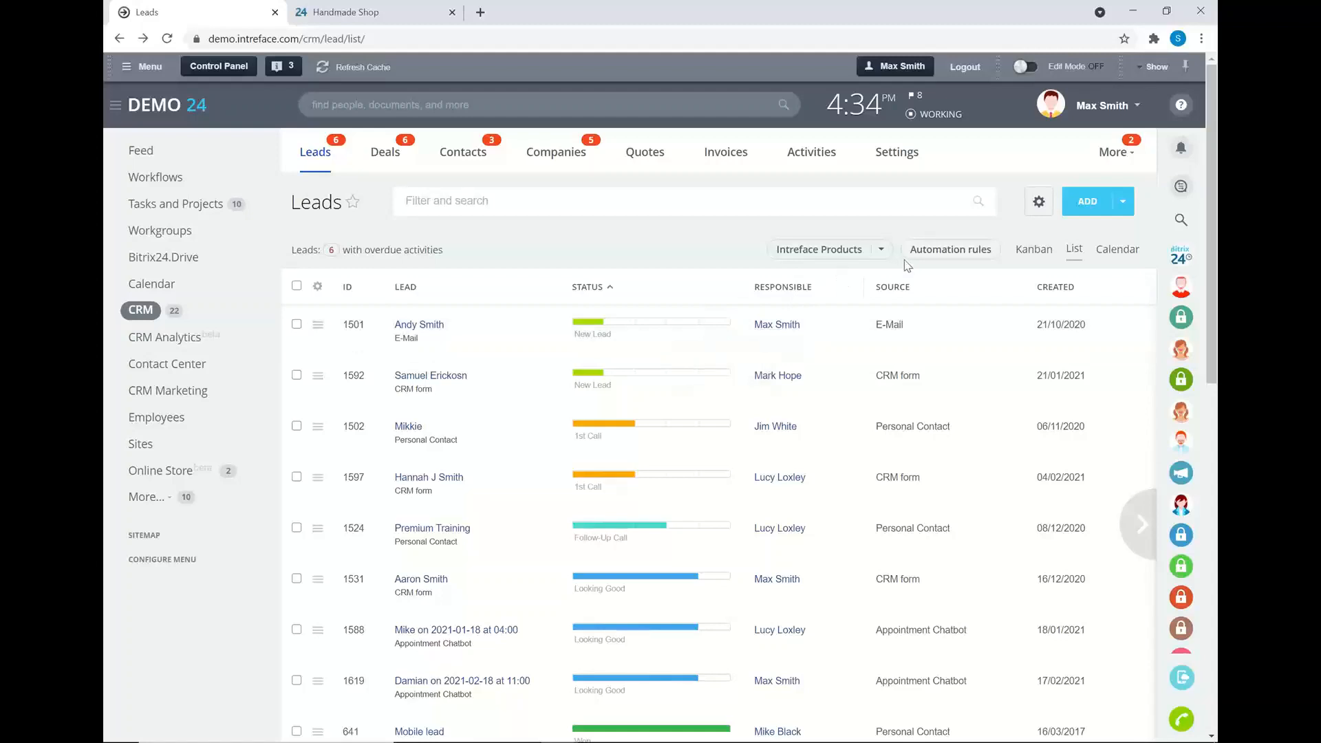
pyautogui.click(922, 250)
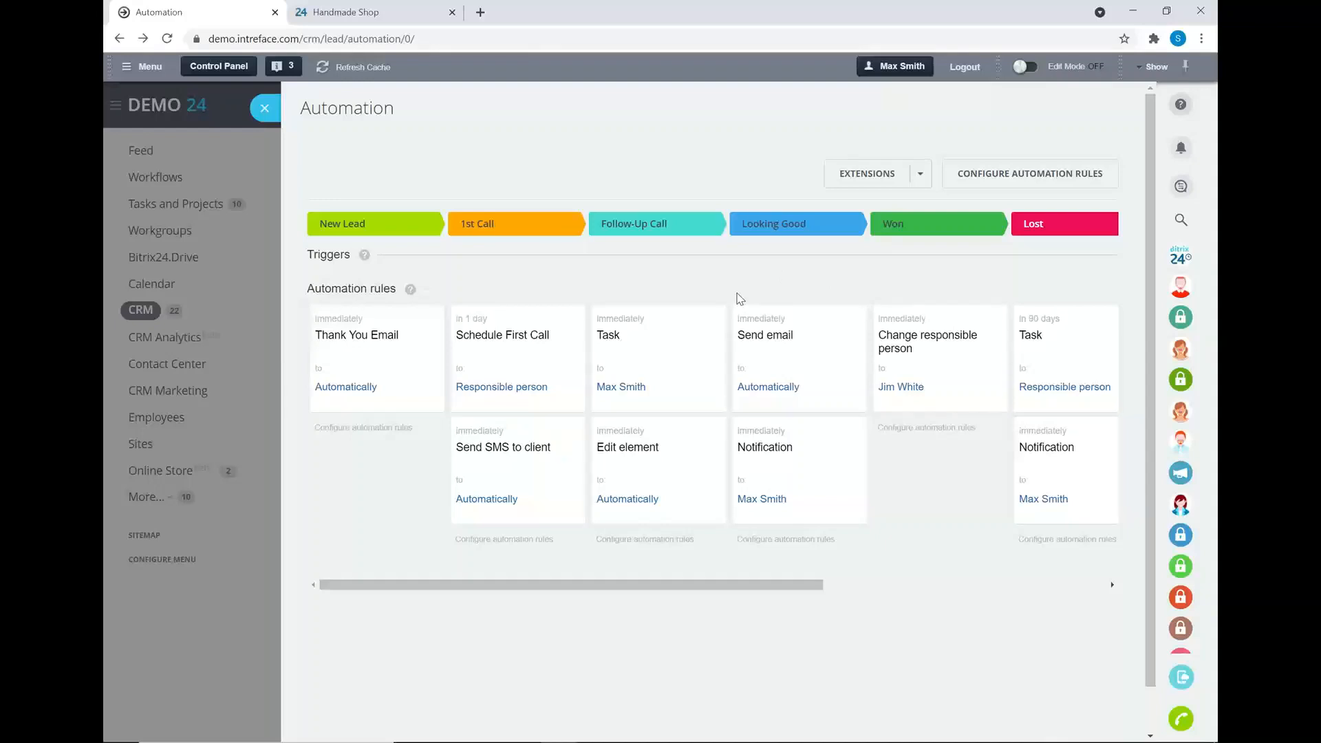
# - Move the Task rule into New Lead and put Send SMS to client first in 1st Call
pyautogui.click(999, 173)
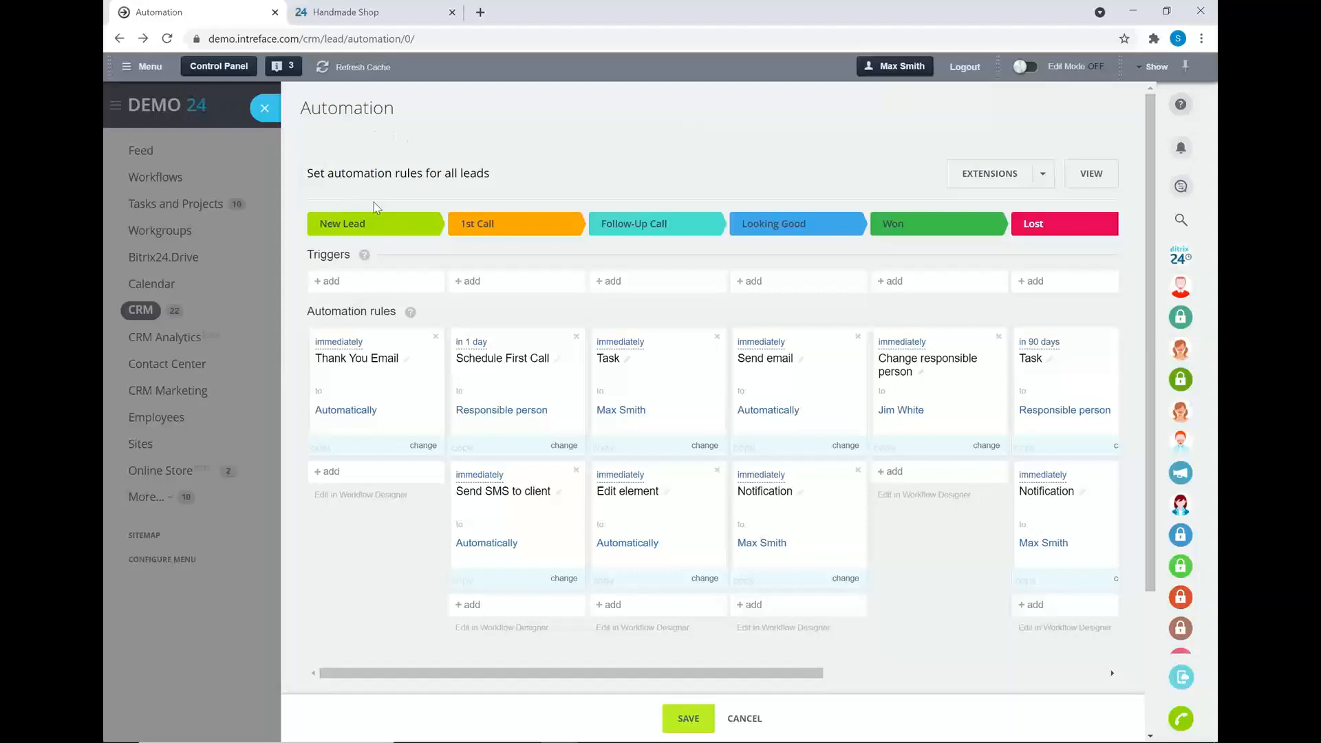
pyautogui.click(337, 343)
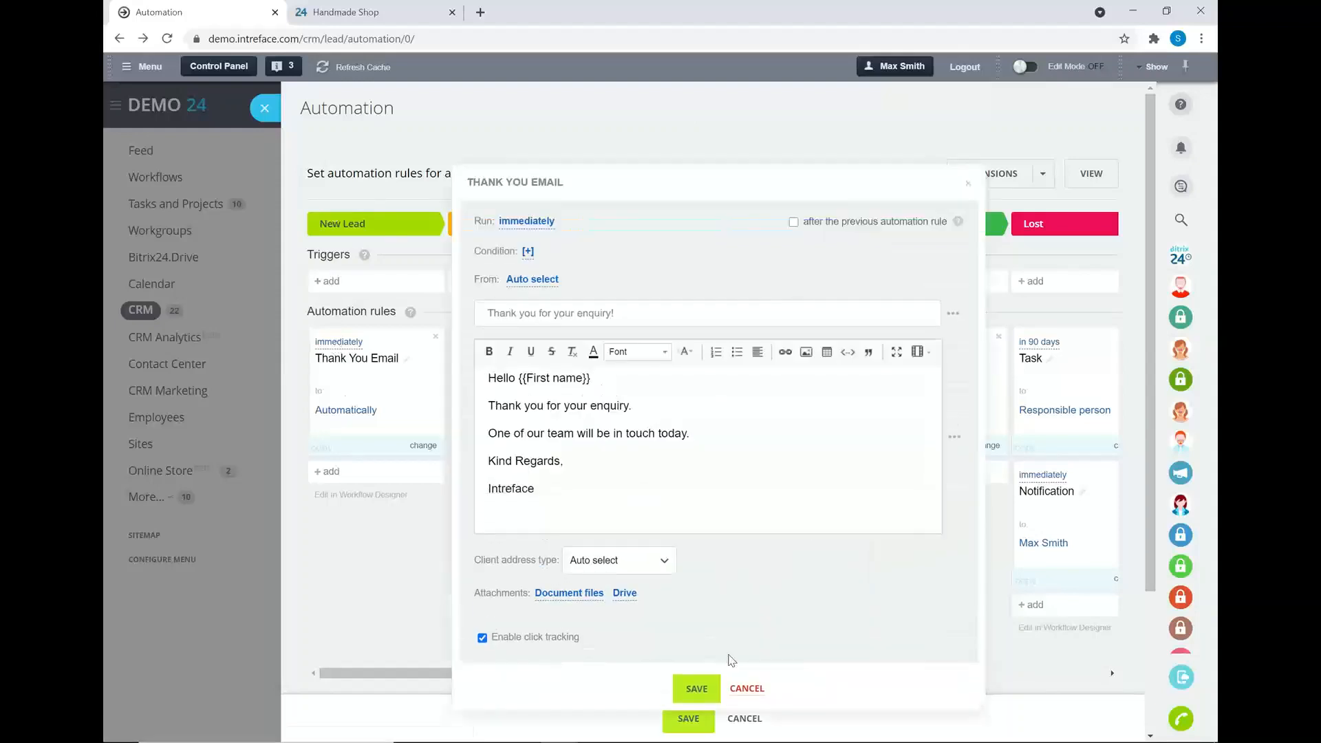
pyautogui.click(747, 689)
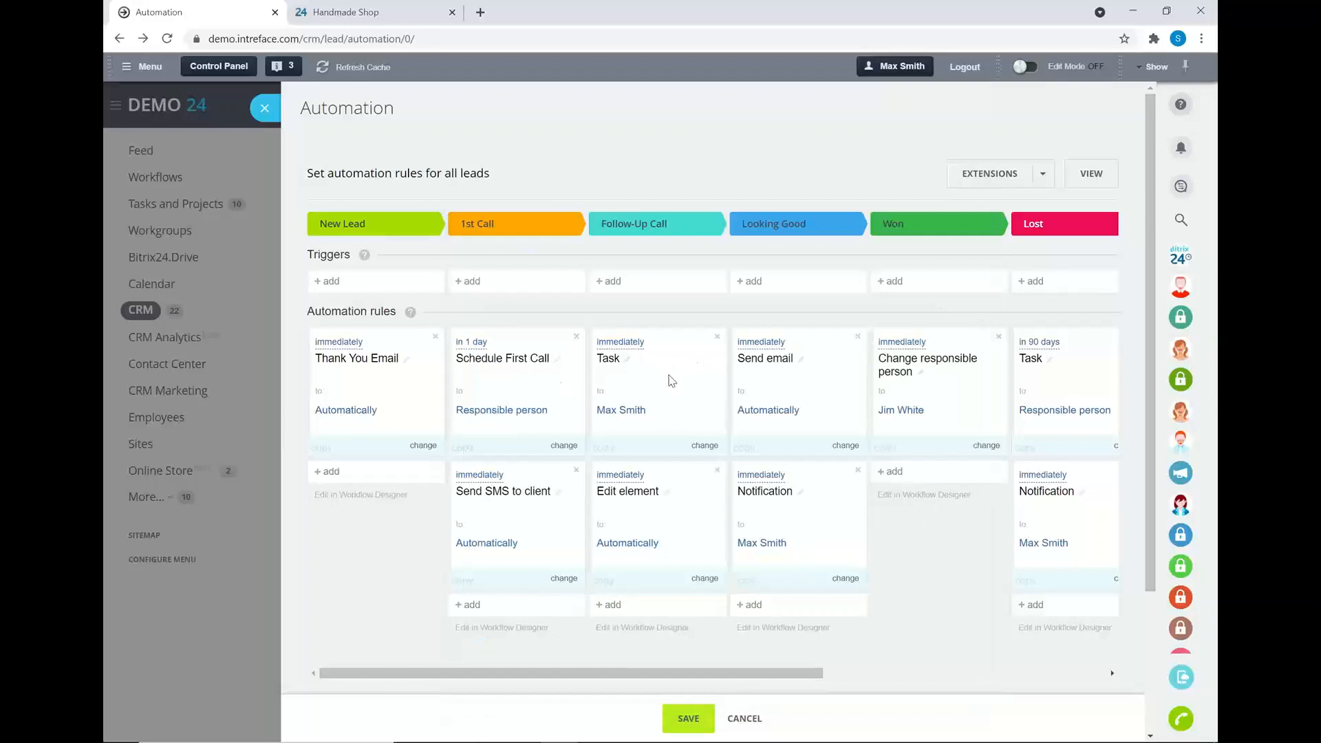
pyautogui.moveTo(666, 380); pyautogui.dragTo(339, 477)
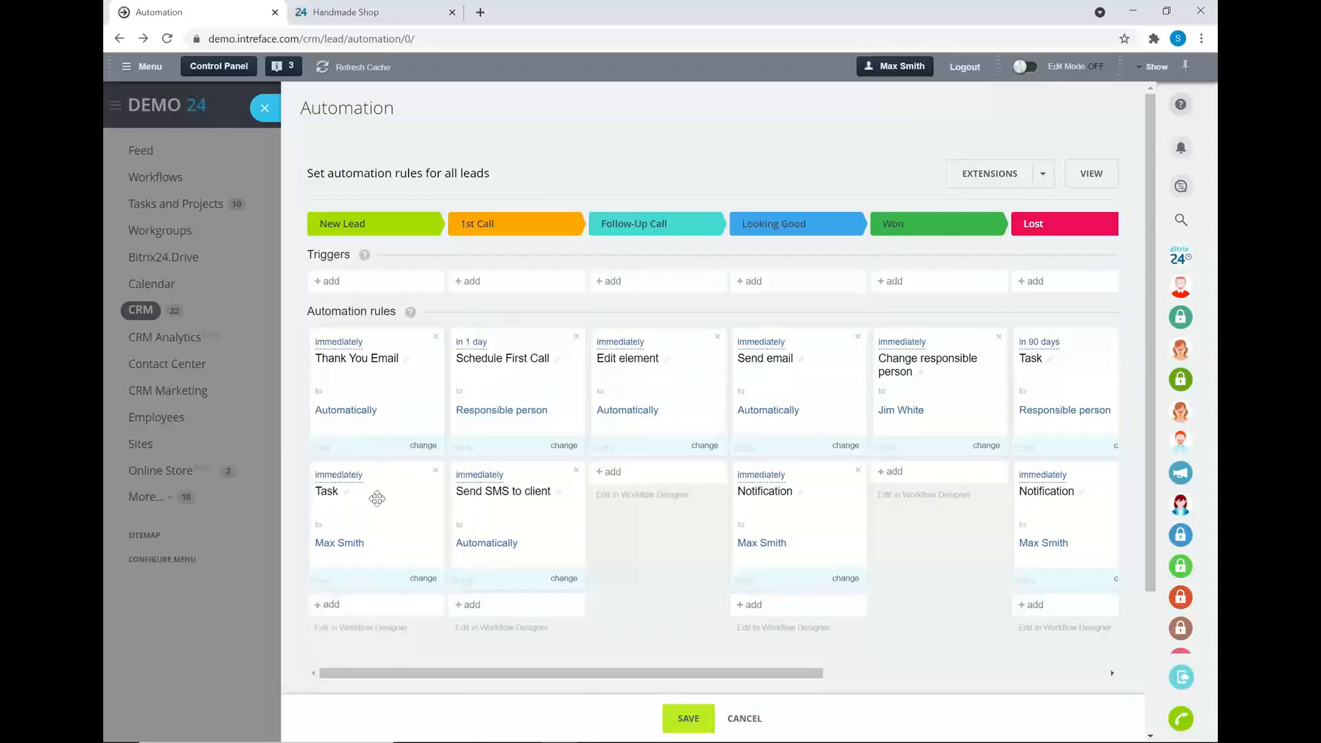
pyautogui.moveTo(528, 520); pyautogui.dragTo(550, 372)
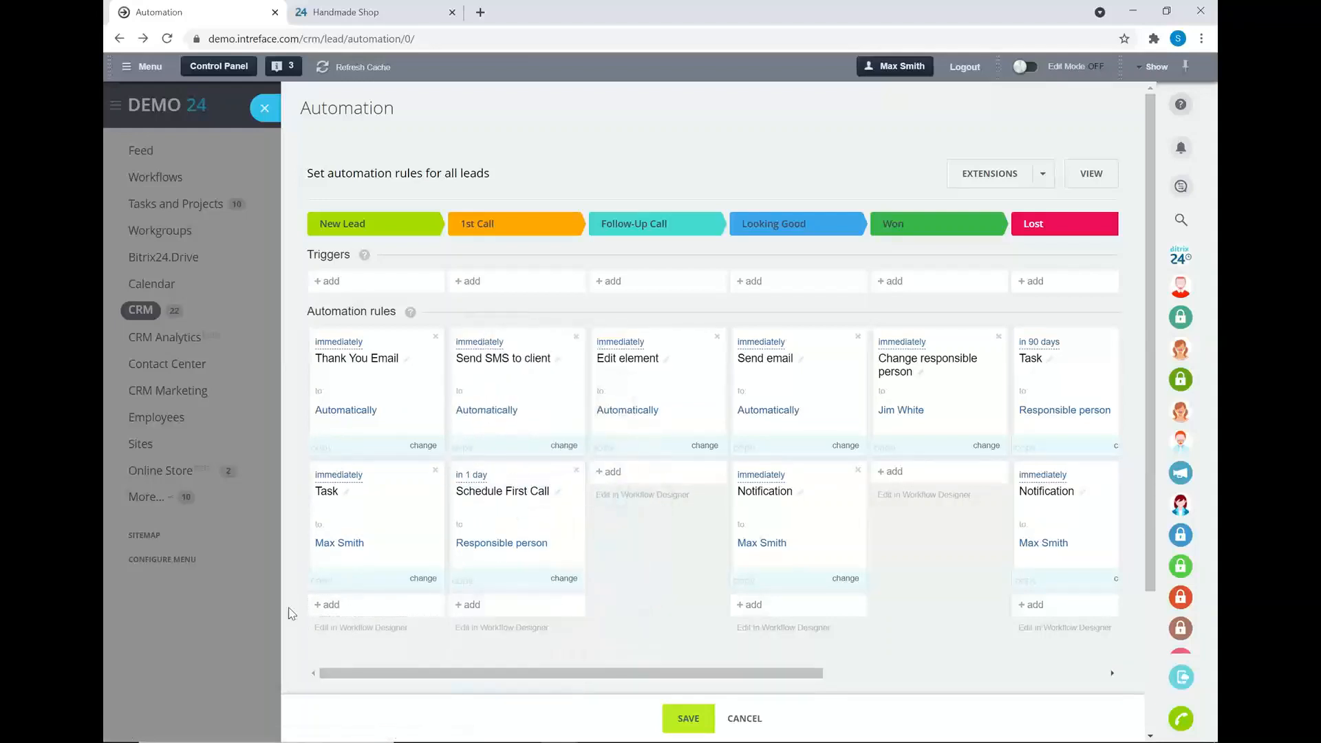
# - Browse the action categories without adding a rule, then close Automation and open the first lead
pyautogui.click(351, 607)
pyautogui.moveTo(416, 477)
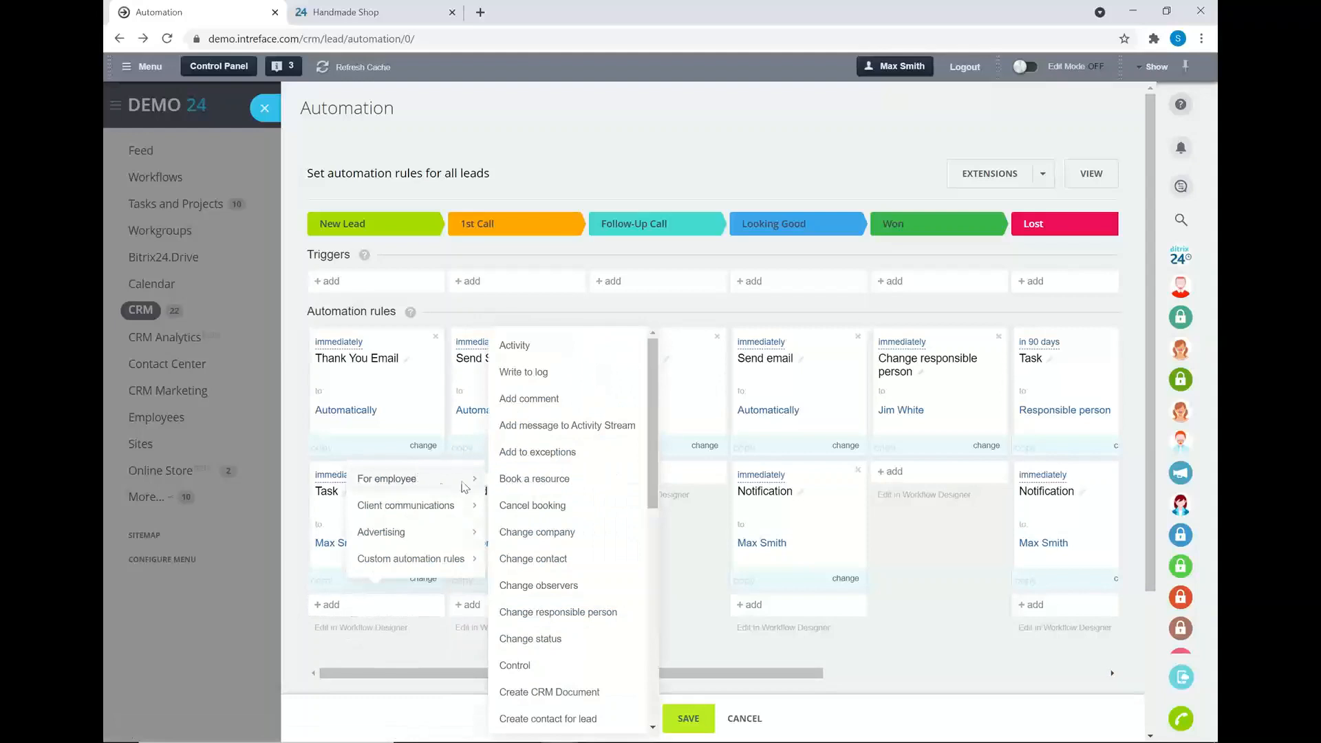
pyautogui.scroll(-1, 595, 494)
pyautogui.scroll(-1, 594, 494)
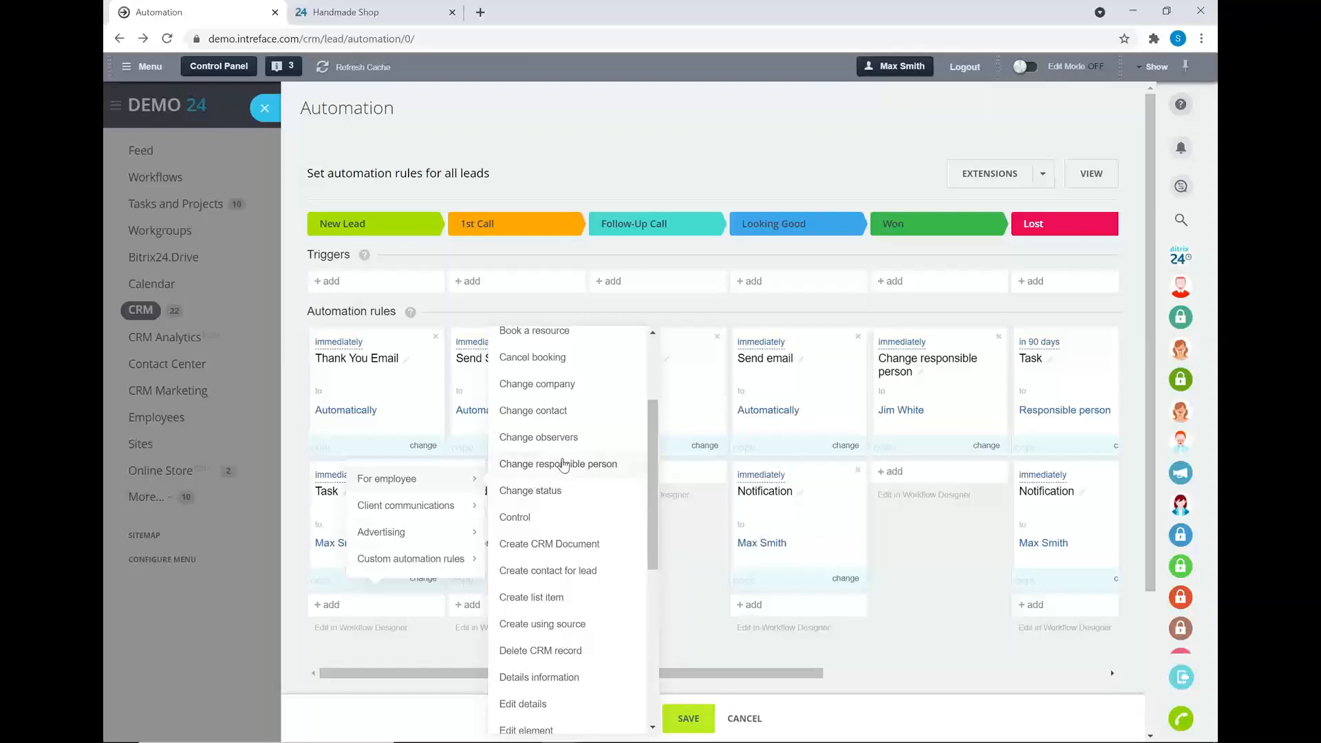
pyautogui.moveTo(406, 508)
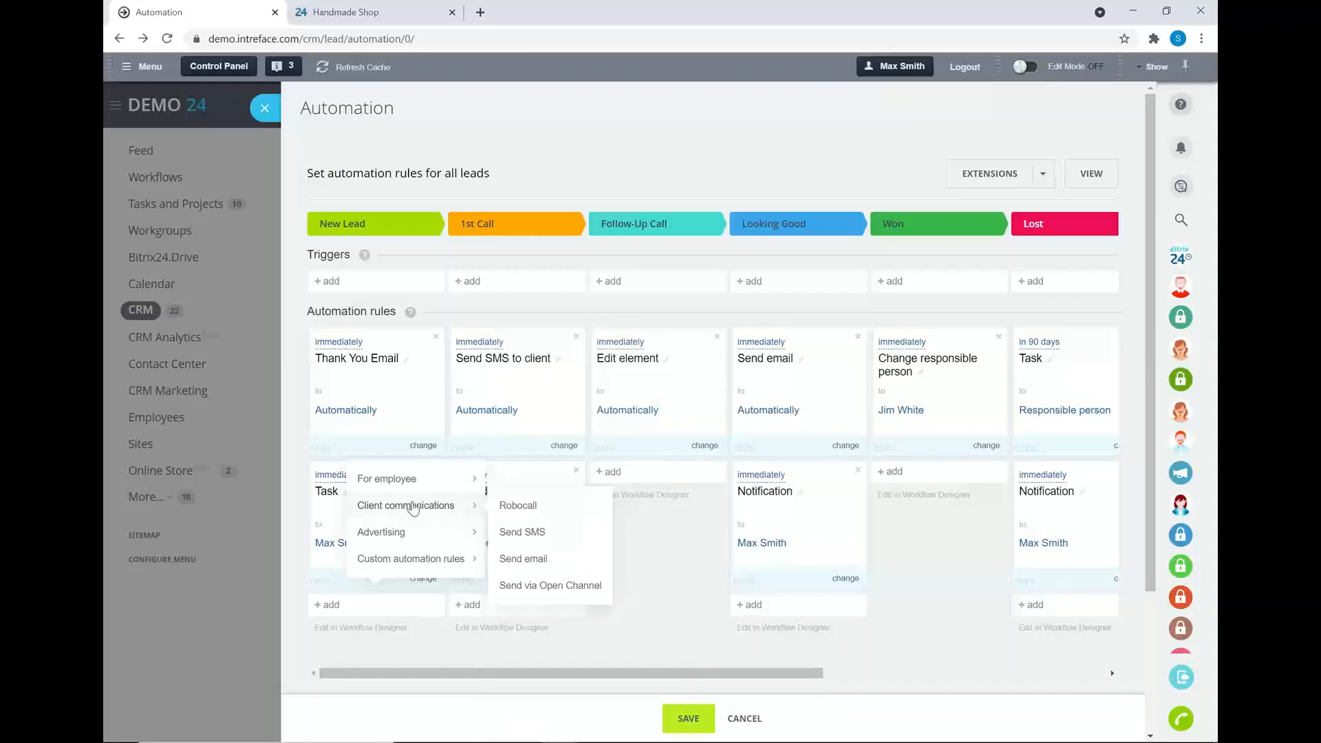
pyautogui.moveTo(421, 538)
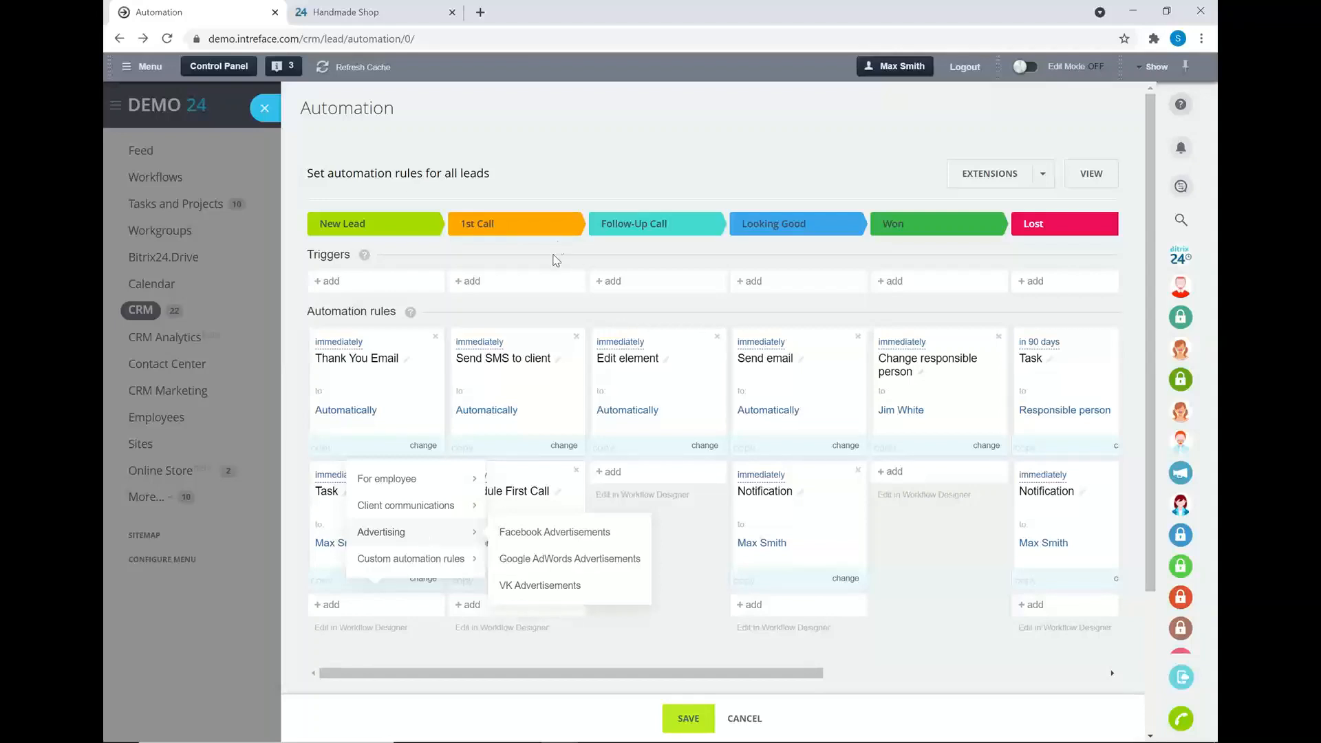
pyautogui.click(264, 108)
pyautogui.click(417, 324)
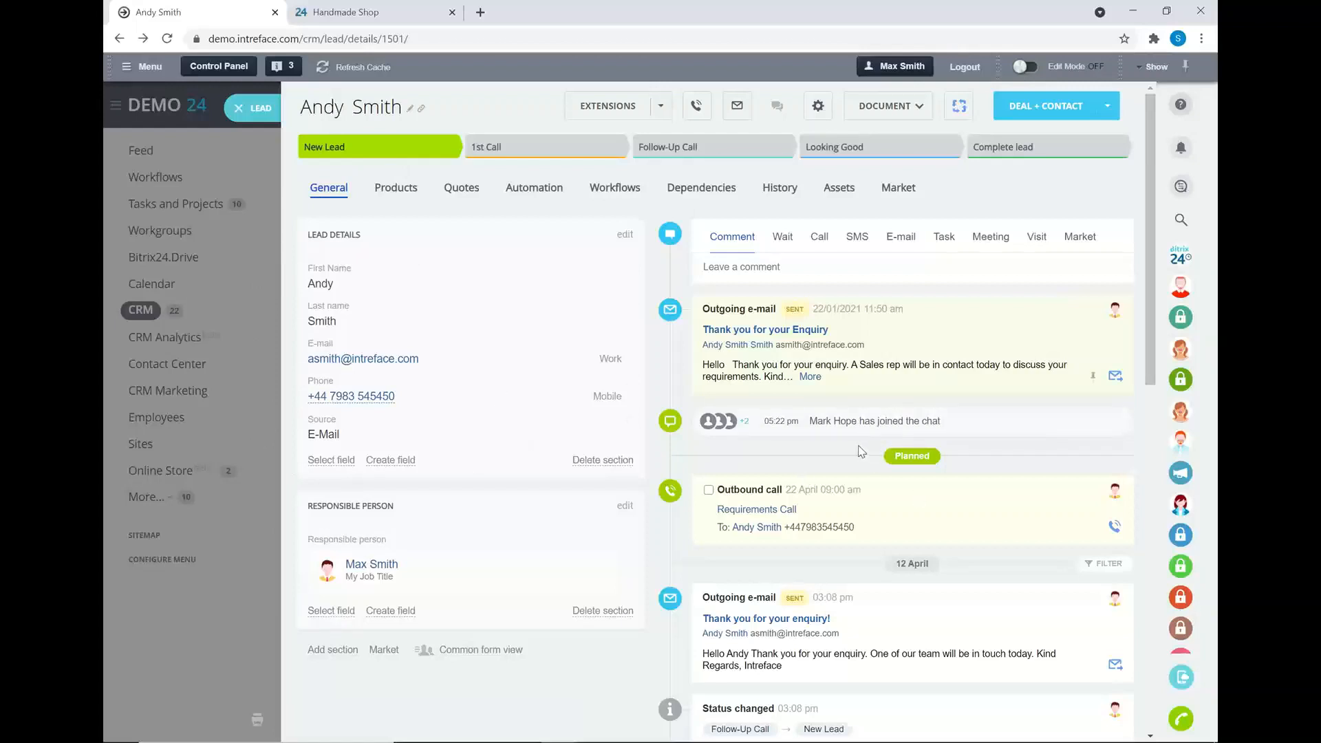
# - Scroll the lead's timeline of sent e-mails and planned call, then close it to return to Leads
pyautogui.scroll(-2, 863, 450)
pyautogui.scroll(2, 860, 452)
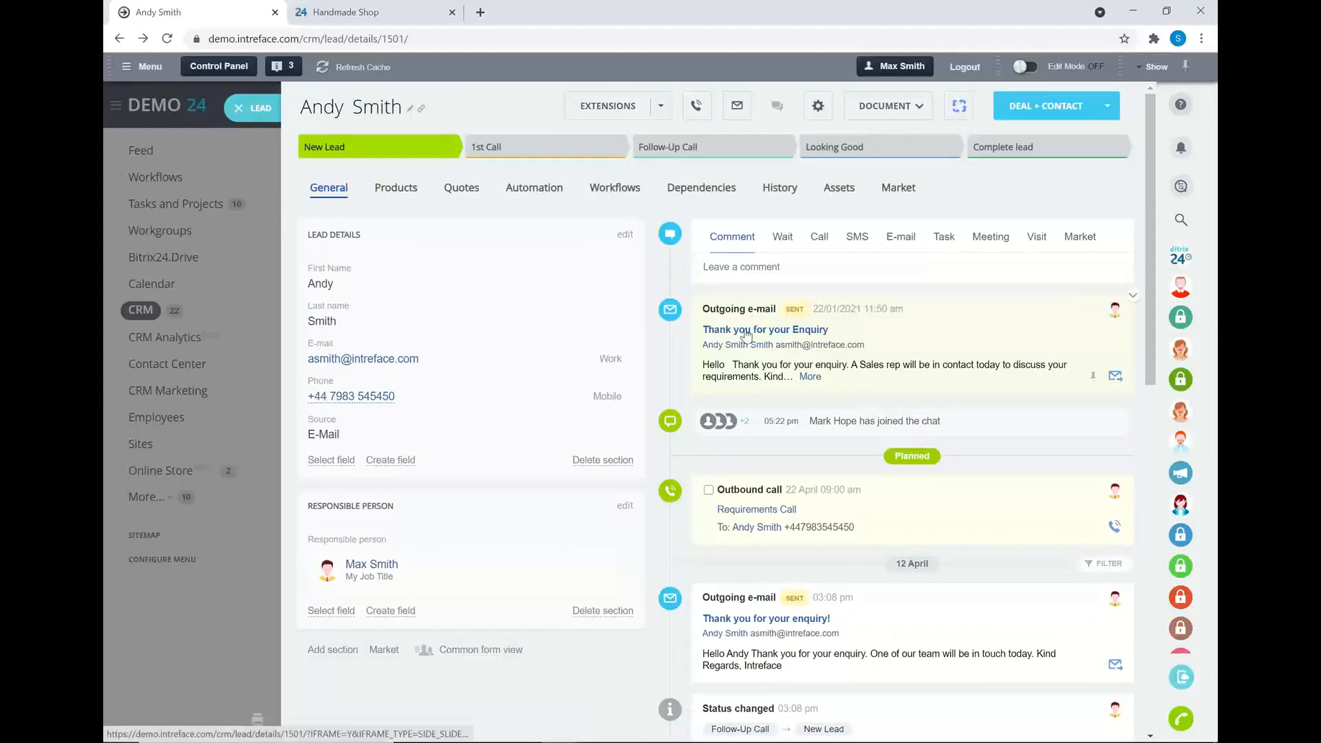
pyautogui.click(238, 108)
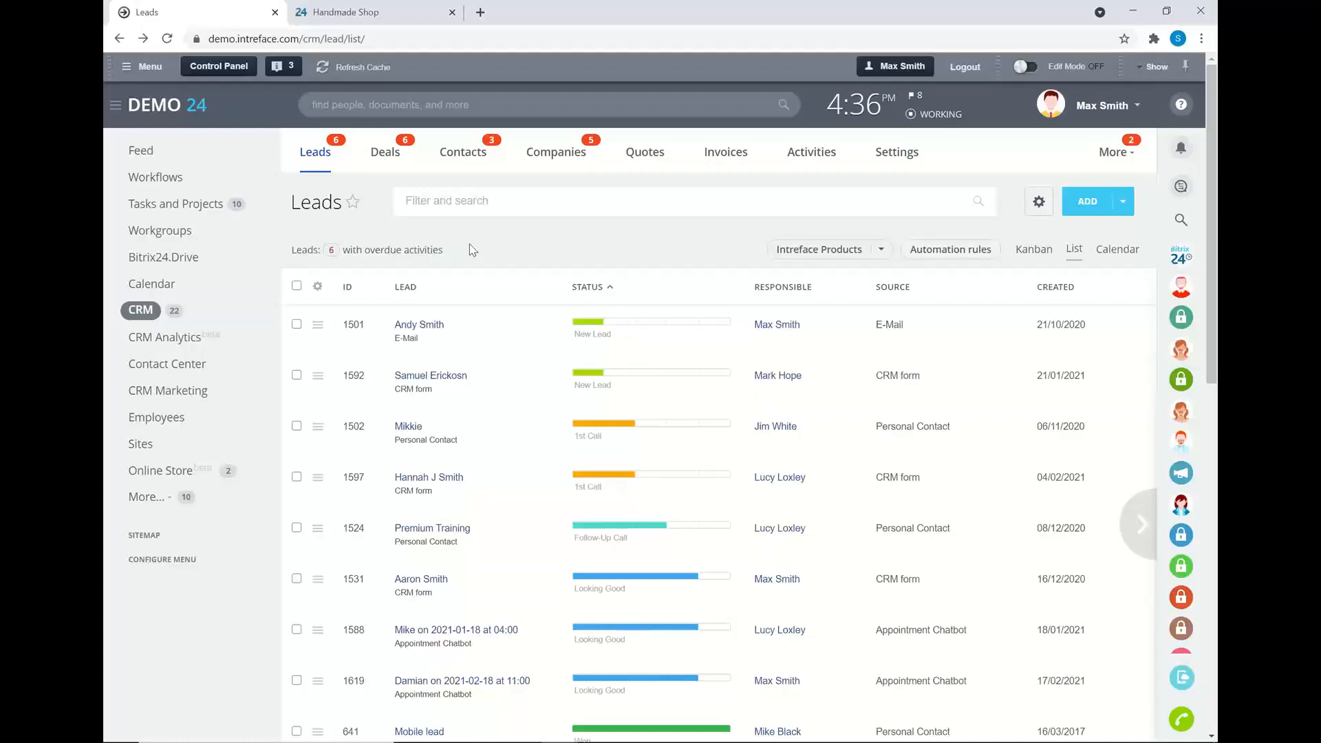
# - Advance the slideshow to the Questions? slide, then return to the Bitrix24 Leads list
pyautogui.hotkey('alt', 'Tab')
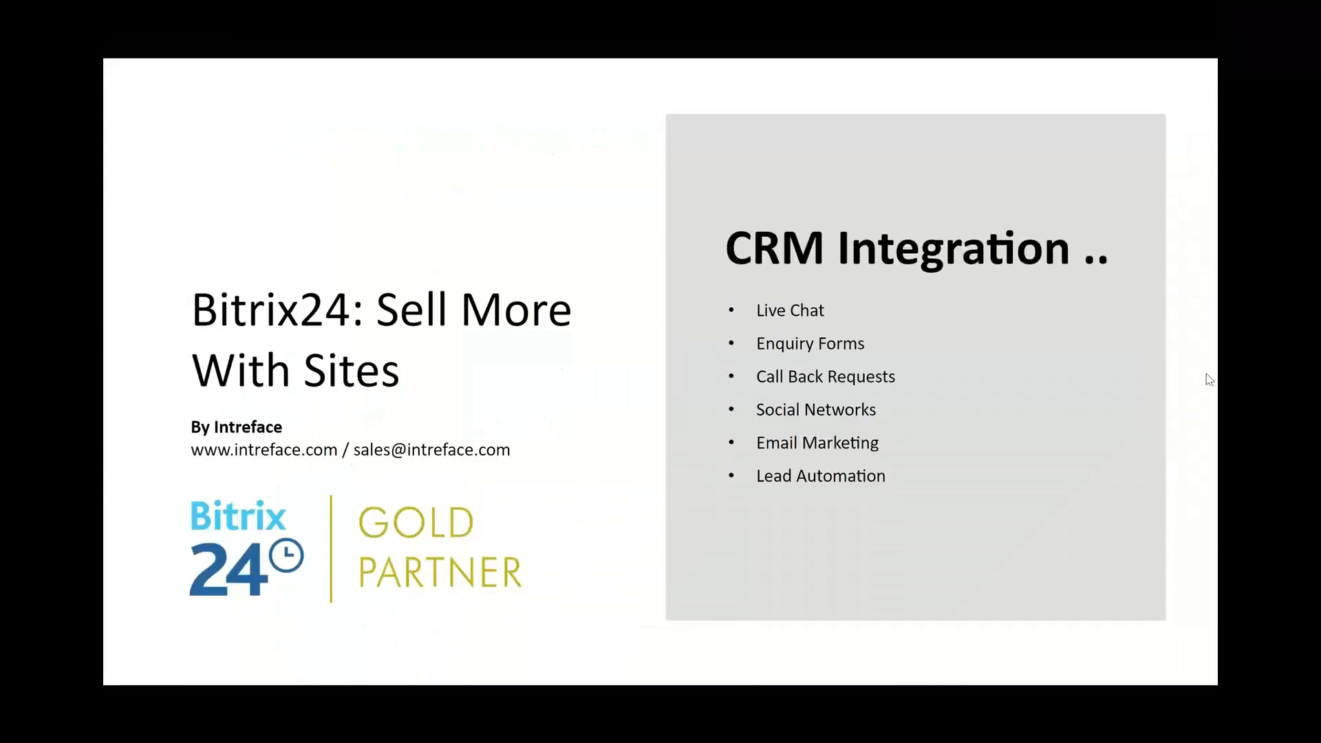
pyautogui.click(1194, 374)
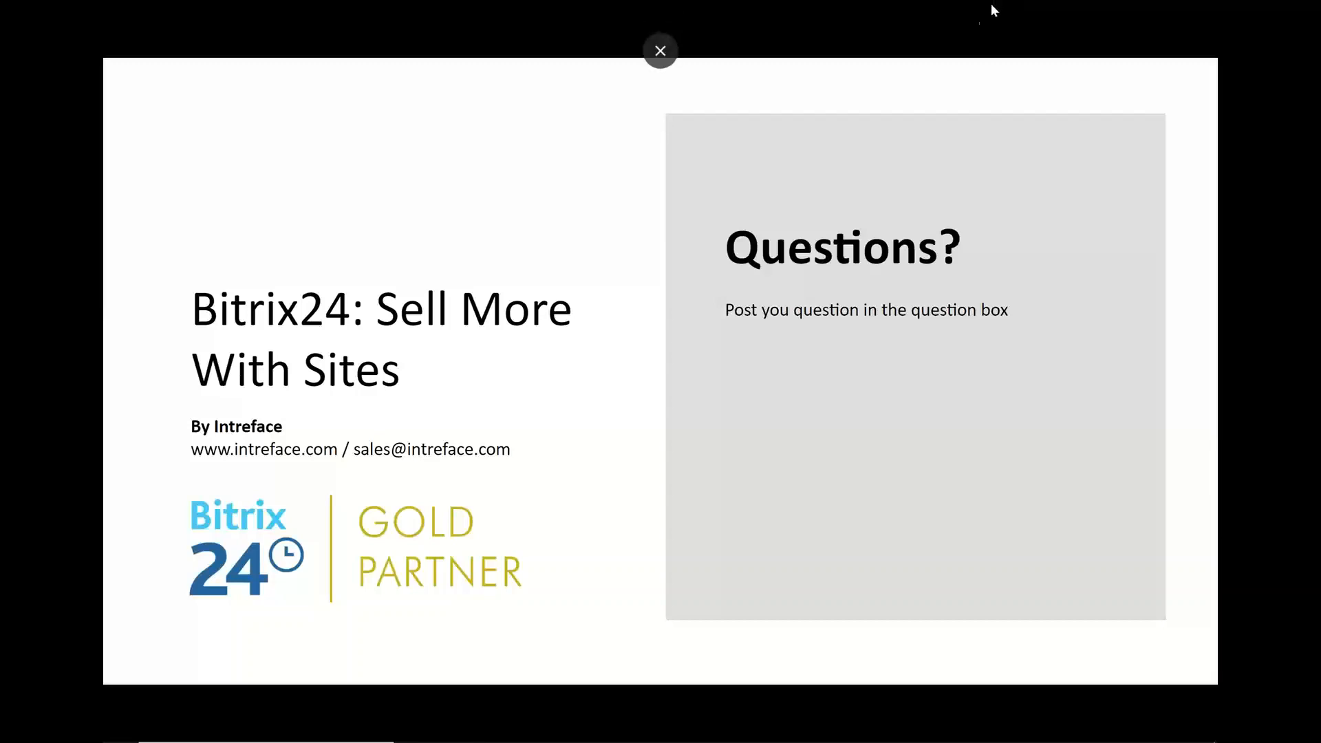
pyautogui.hotkey('alt', 'Tab')
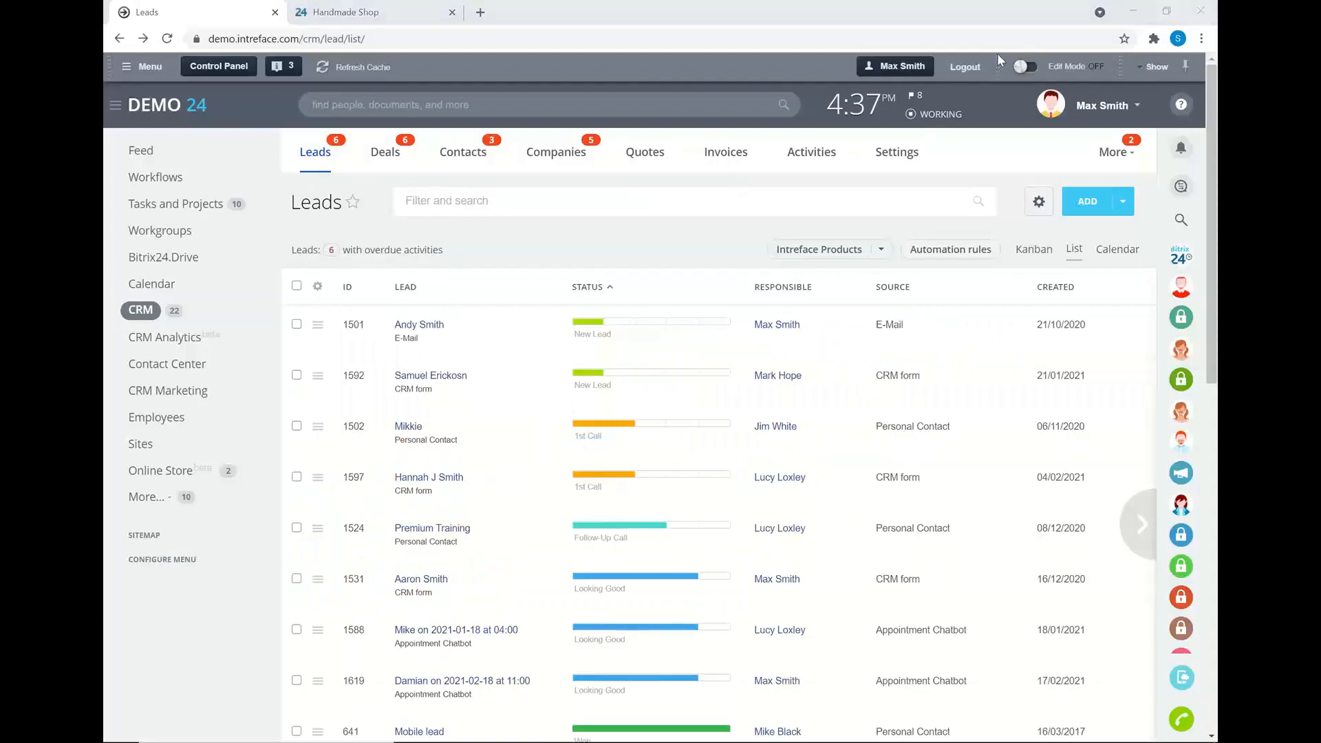
# - Open the Enquiry form from the CRM forms list for editing
pyautogui.click(1113, 152)
pyautogui.click(1083, 324)
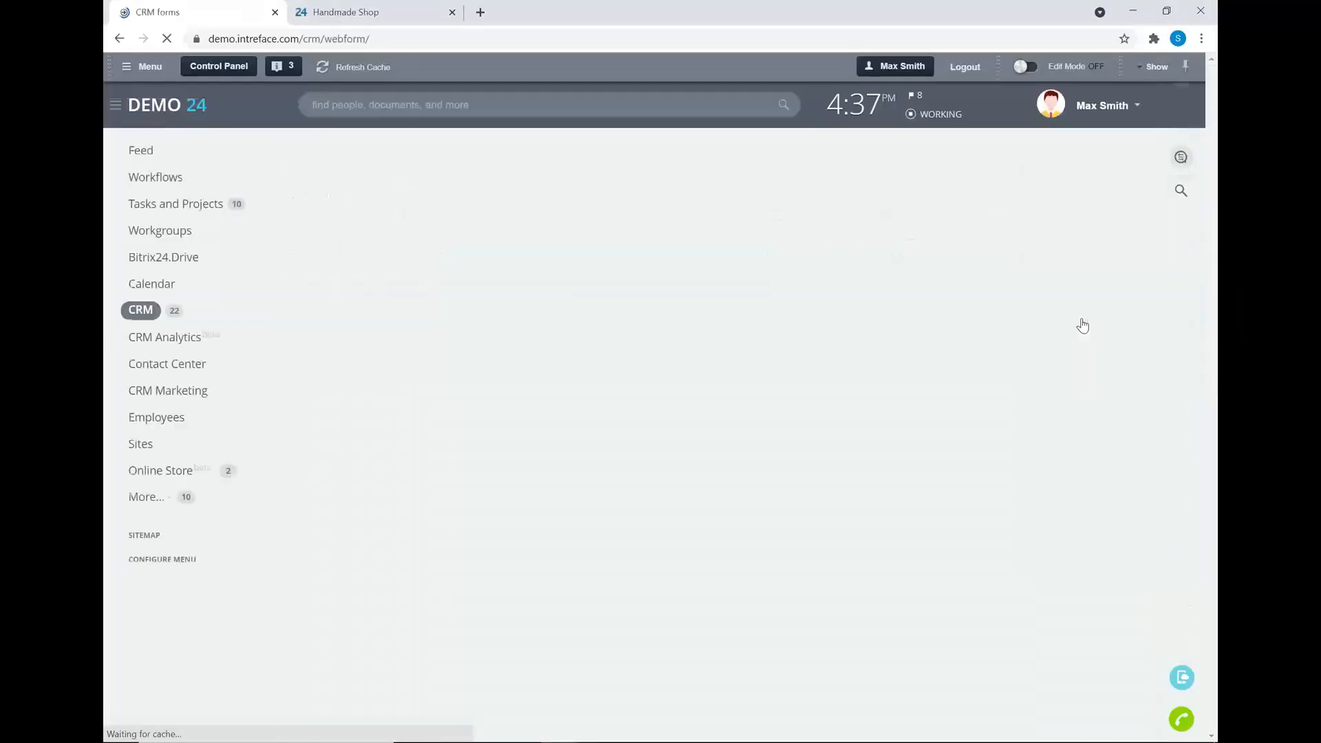
pyautogui.scroll(-15, 691, 327)
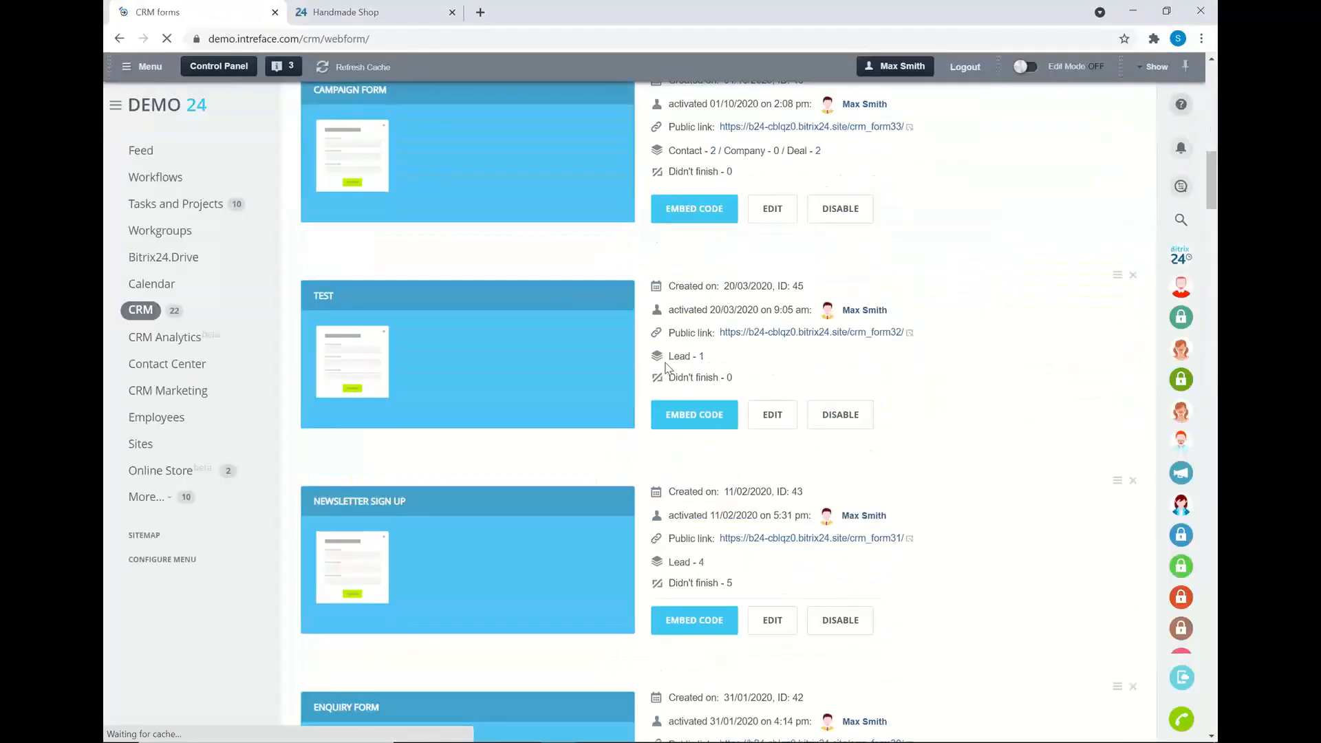
pyautogui.scroll(-3, 690, 603)
pyautogui.click(772, 615)
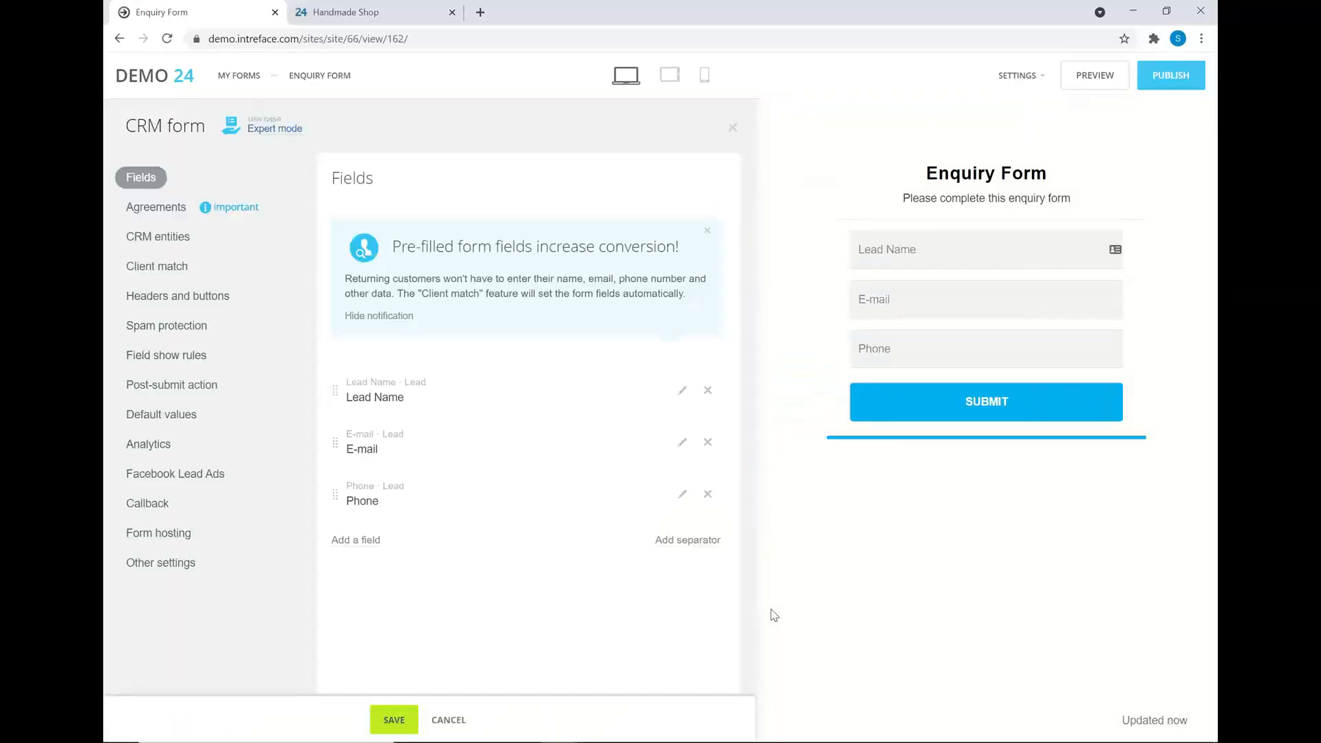
# - Show and select the 'On external site' embed code, then switch to the presentation
pyautogui.click(161, 532)
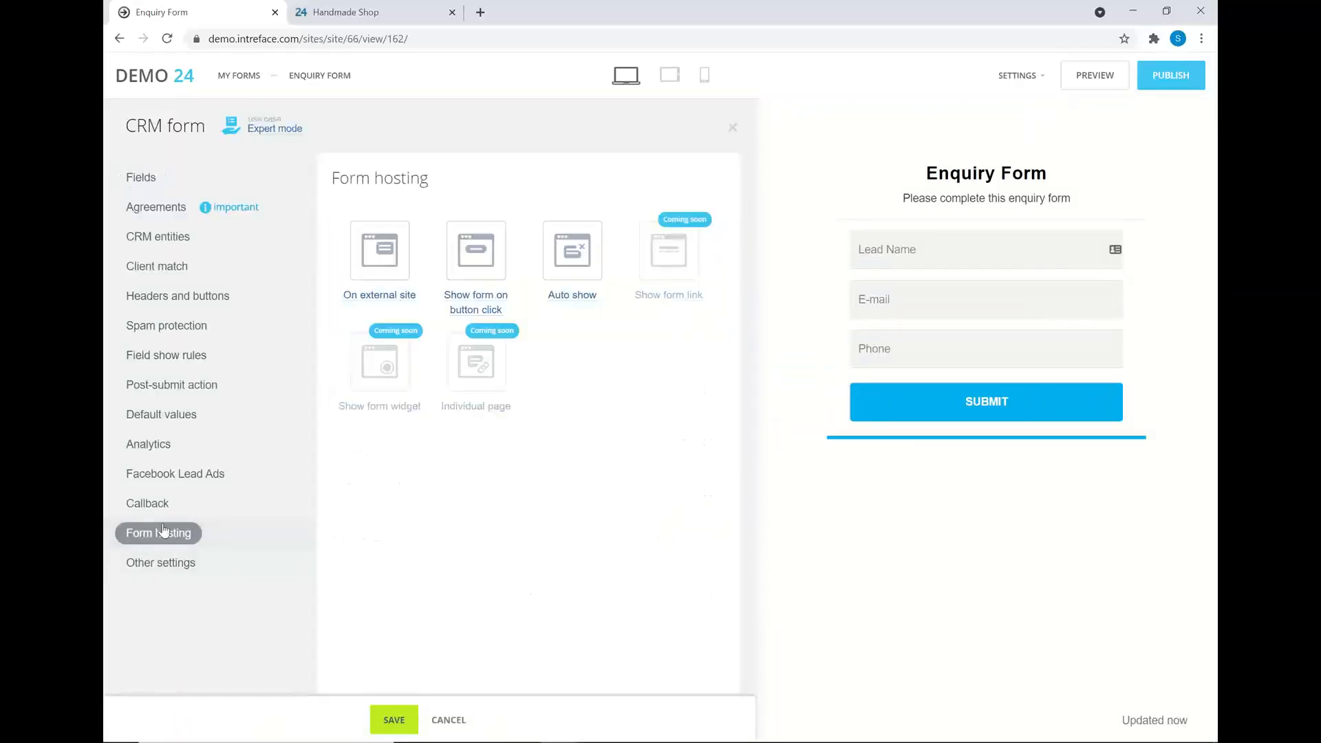
pyautogui.click(371, 297)
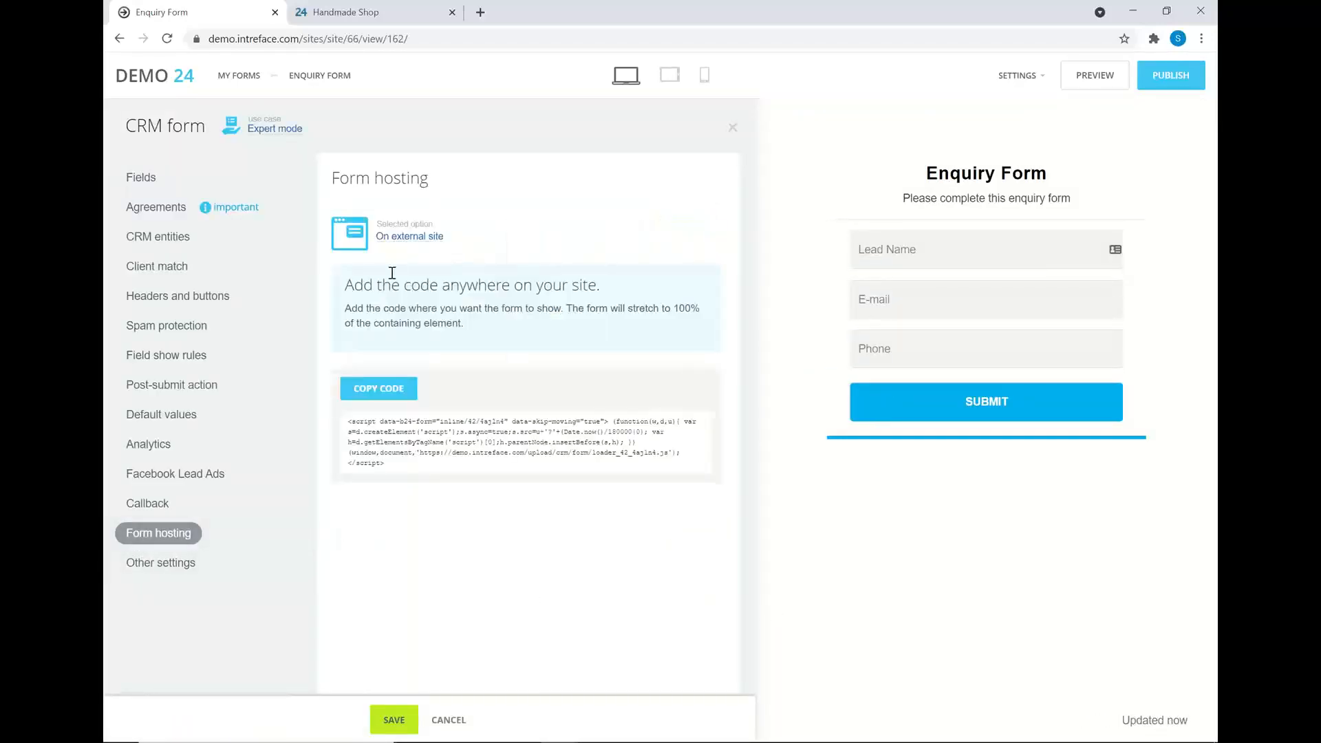
pyautogui.moveTo(387, 464); pyautogui.dragTo(346, 416)
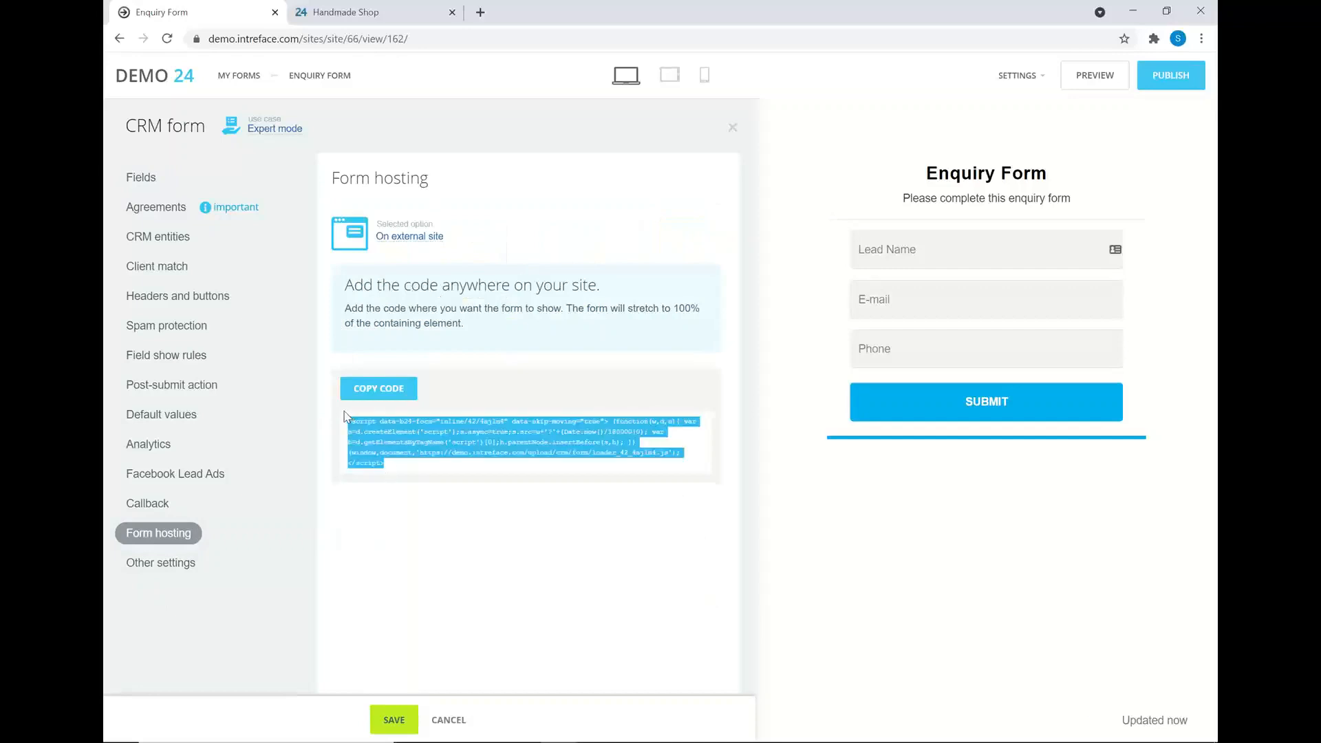
pyautogui.click(447, 553)
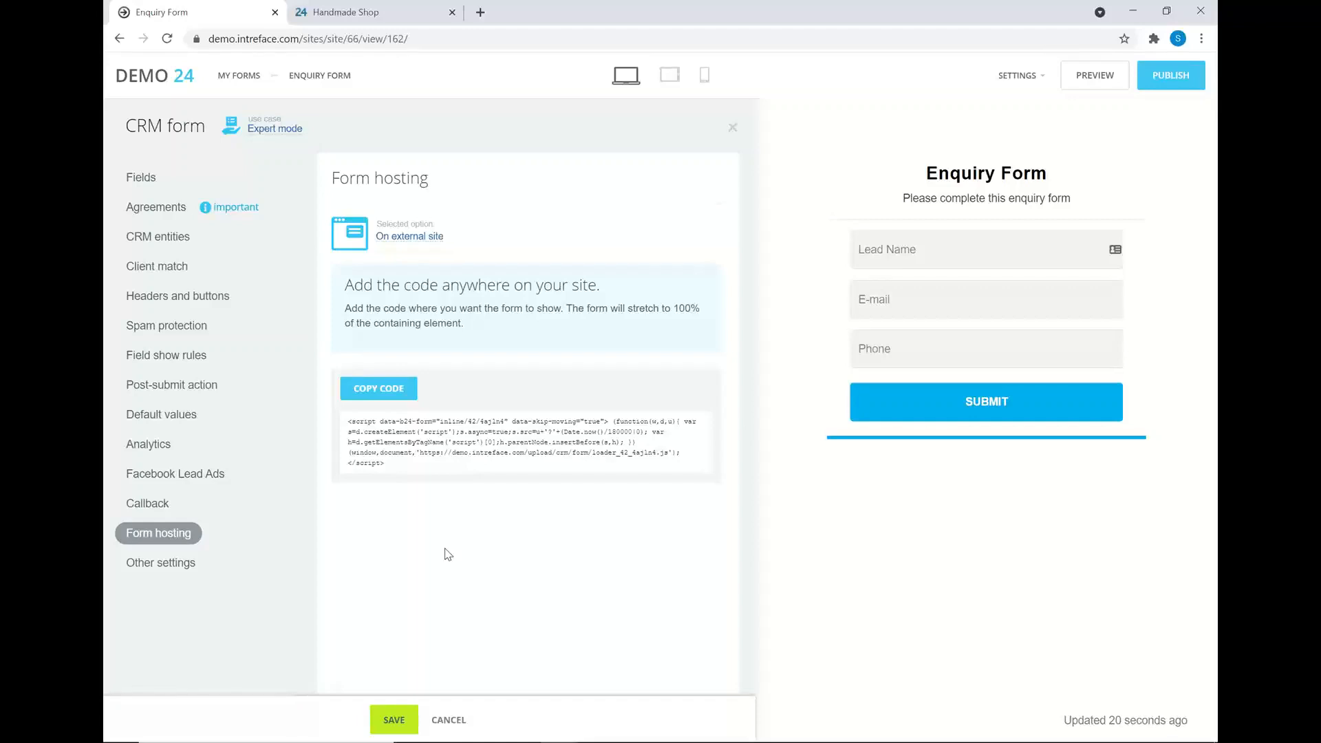
pyautogui.hotkey('alt', 'Tab')
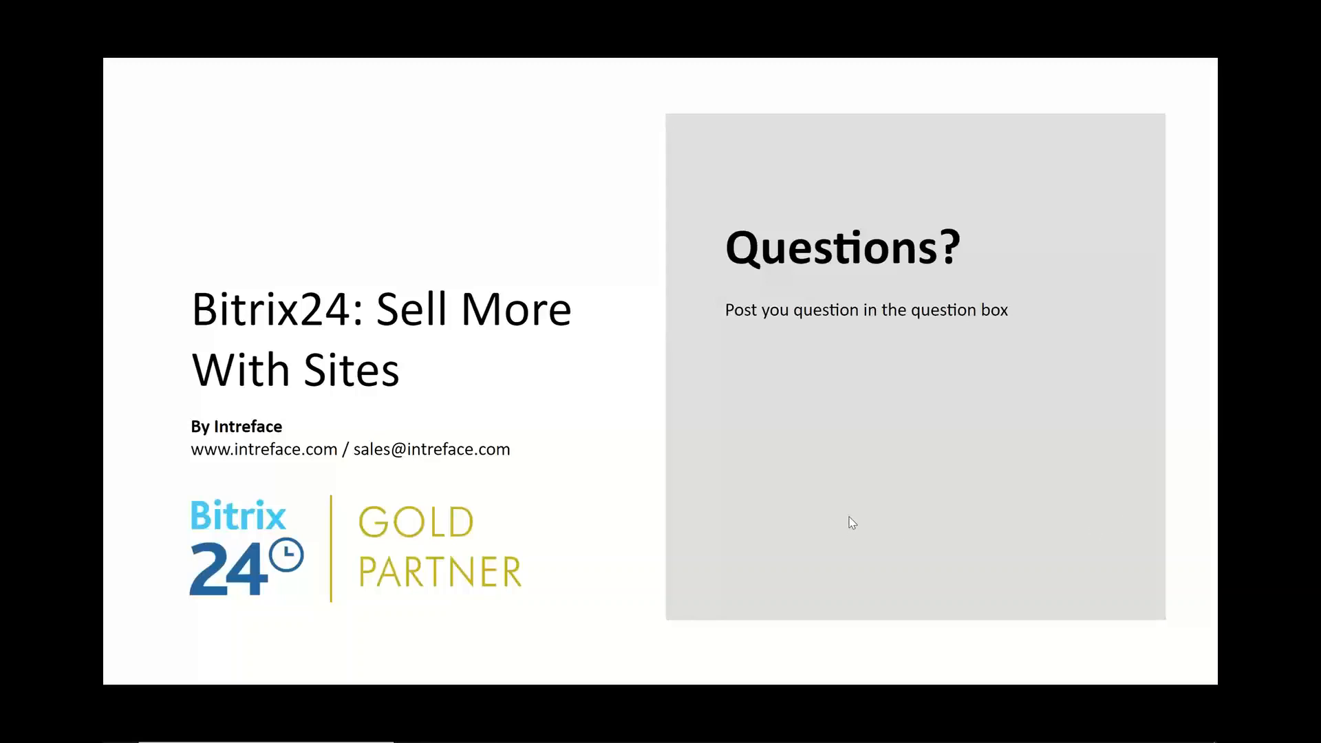
# - Bring the Enquiry Form Chrome window forward and return to the CRM forms list via the DEMO 24 logo
pyautogui.hotkey('alt', 'Tab')
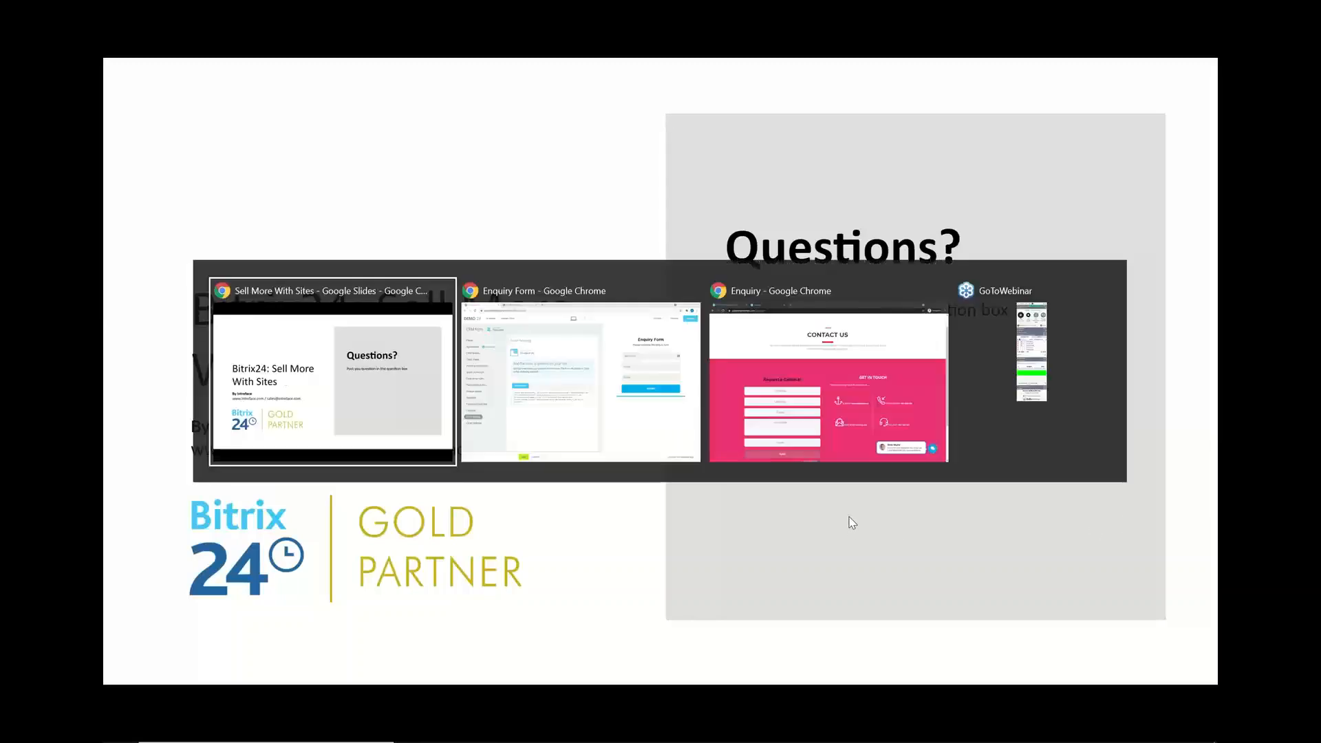
pyautogui.click(662, 397)
pyautogui.click(145, 81)
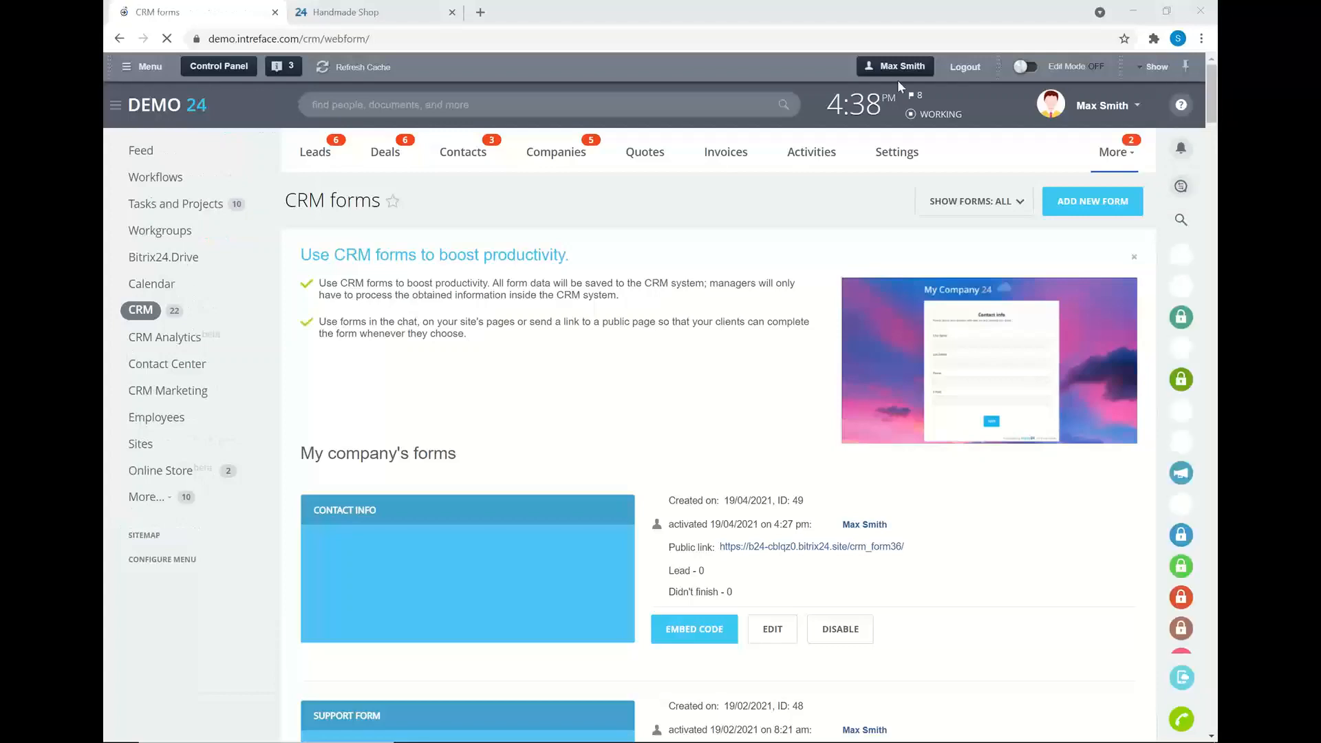
# - Open Contact Center from the left menu, then switch toward the slideshow
pyautogui.click(150, 367)
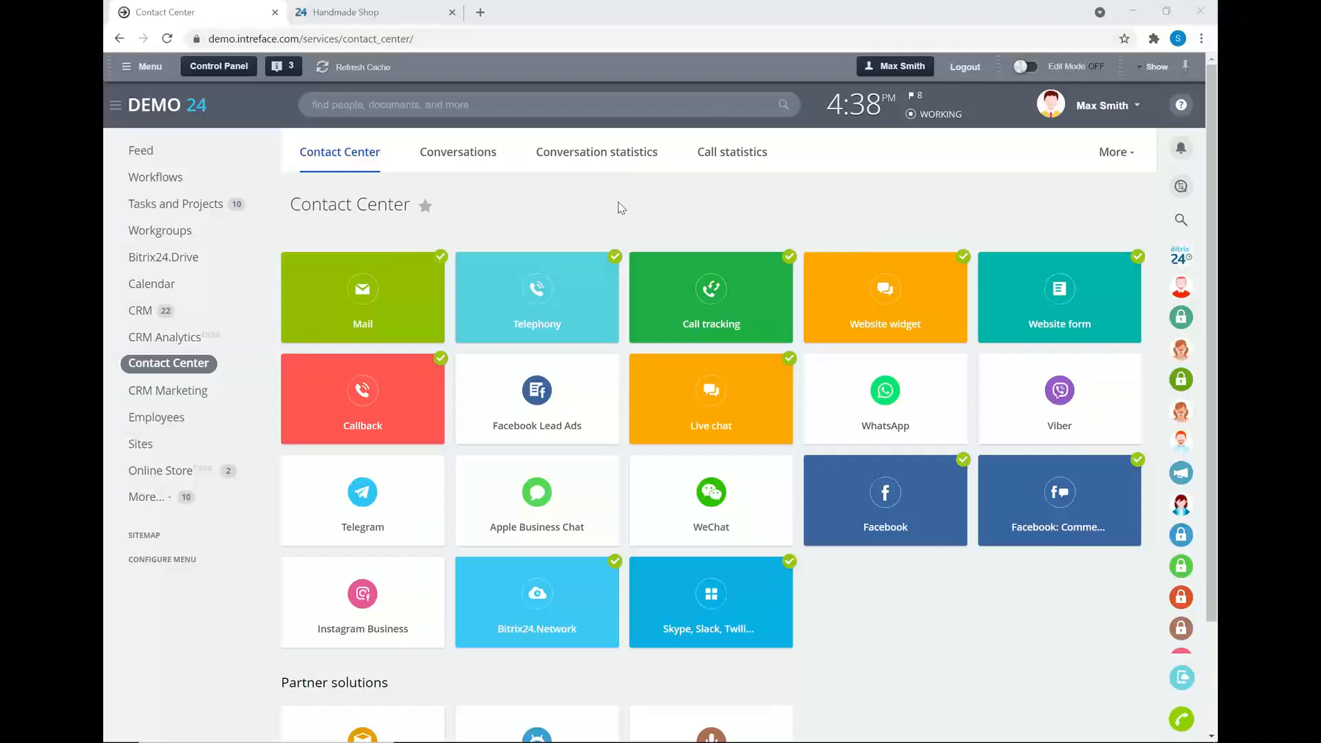
pyautogui.hotkey('alt', 'Tab')
# - Show the Summary slide, then return to the Chrome Contact Center window
pyautogui.press('Left')
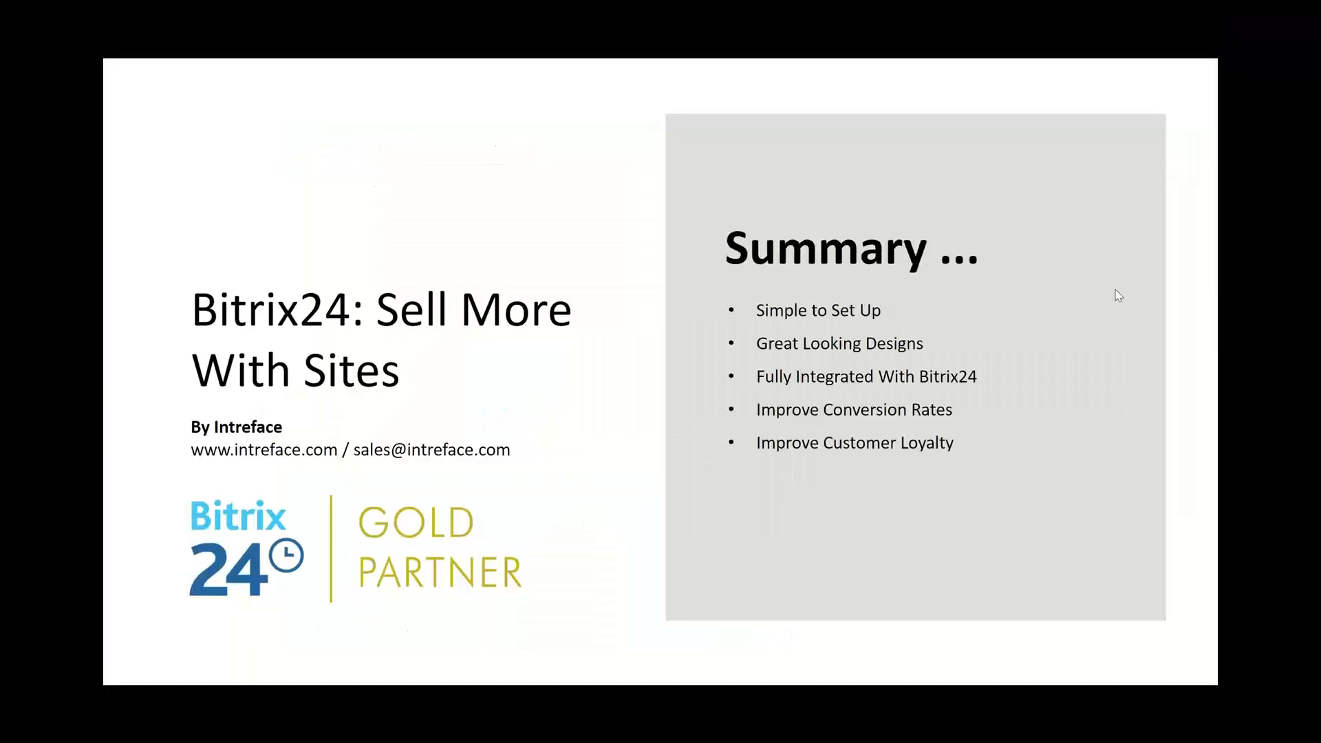
pyautogui.hotkey('alt', 'Tab')
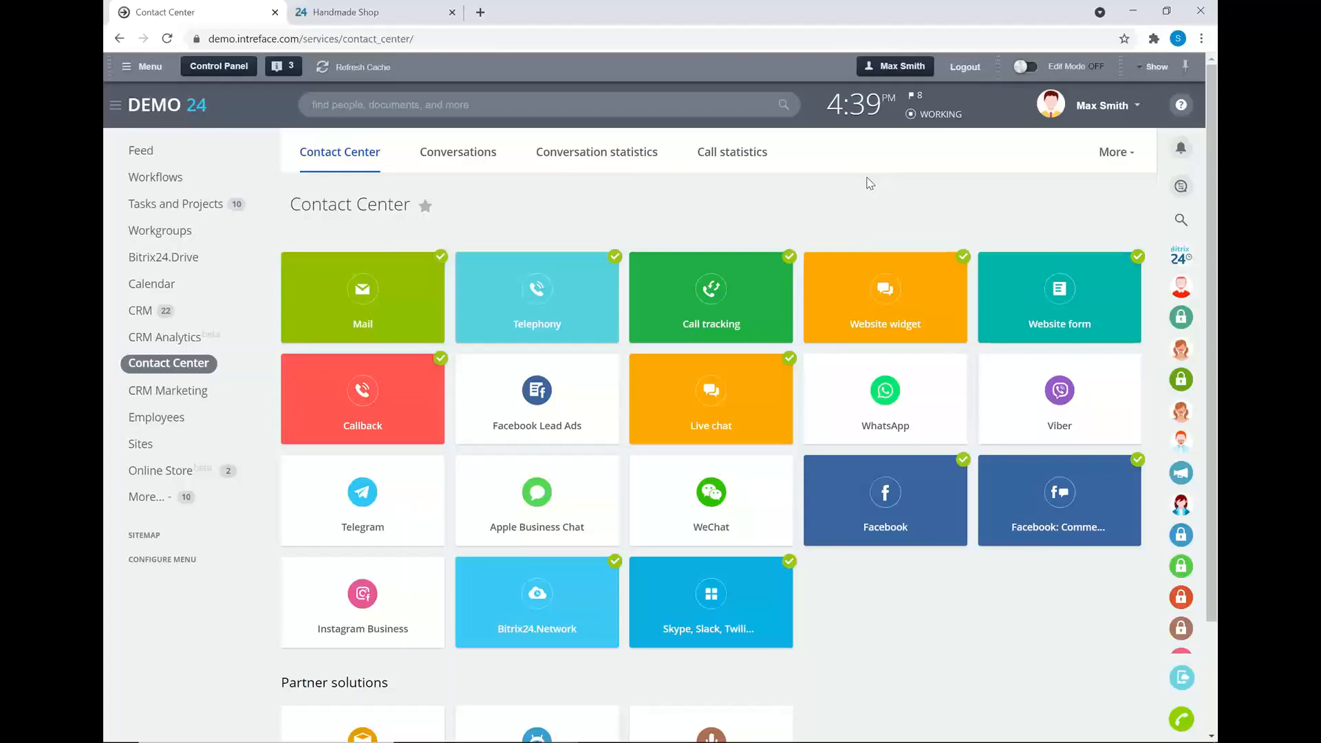
# - Open the Conversation statistics tab and look over its charts
pyautogui.click(569, 157)
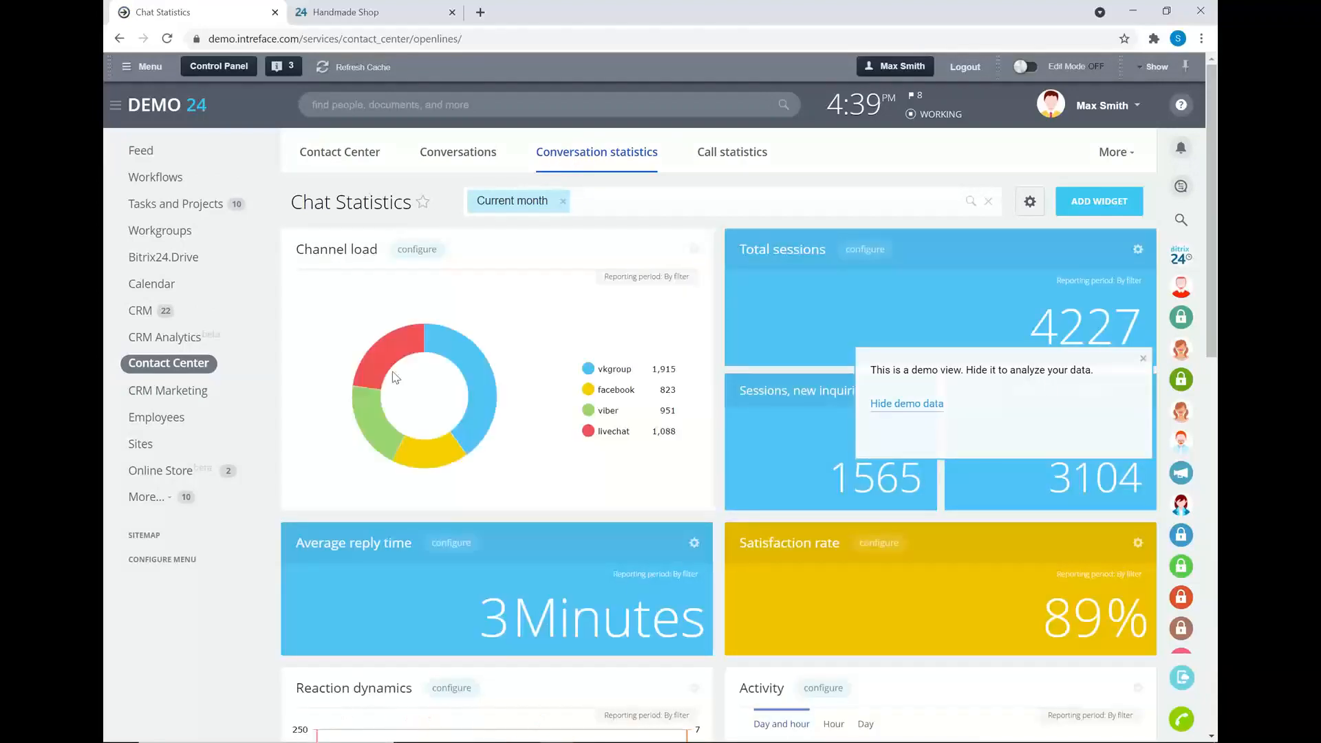
pyautogui.moveTo(454, 396)
pyautogui.moveTo(589, 419)
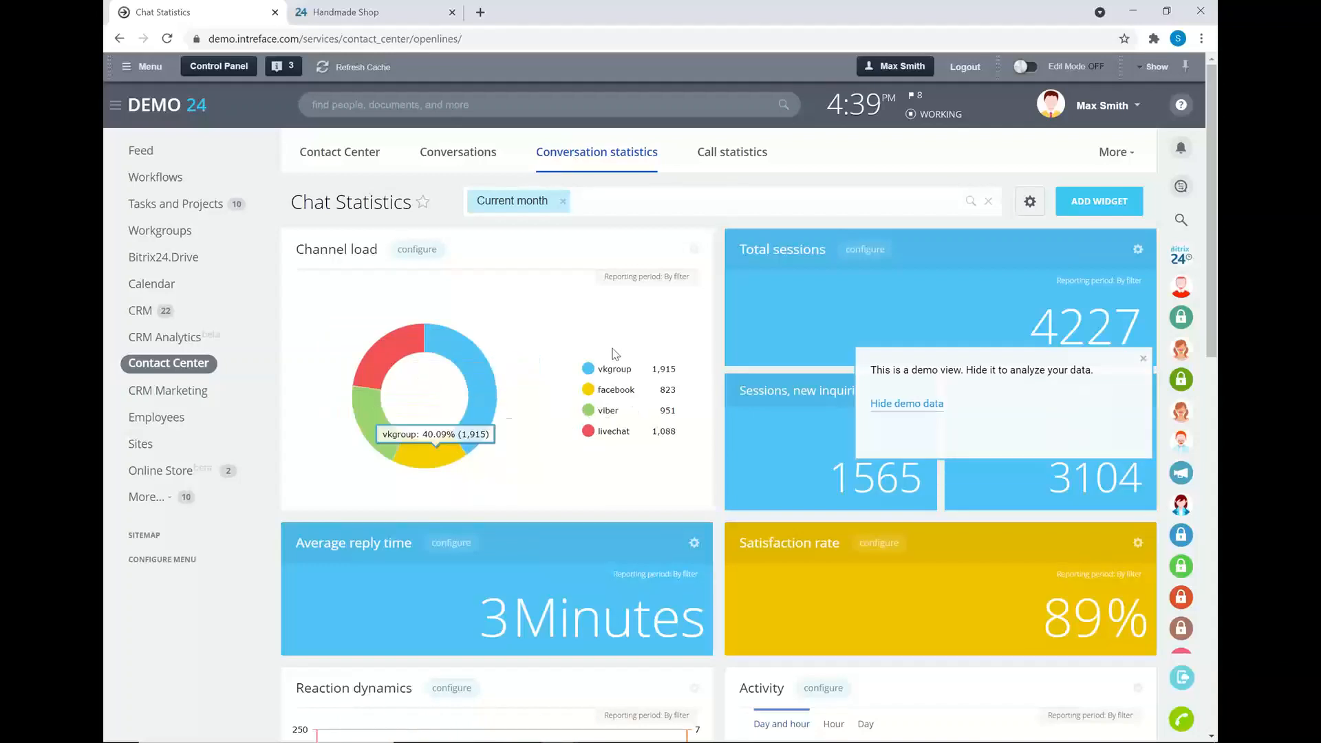
pyautogui.scroll(-2, 602, 424)
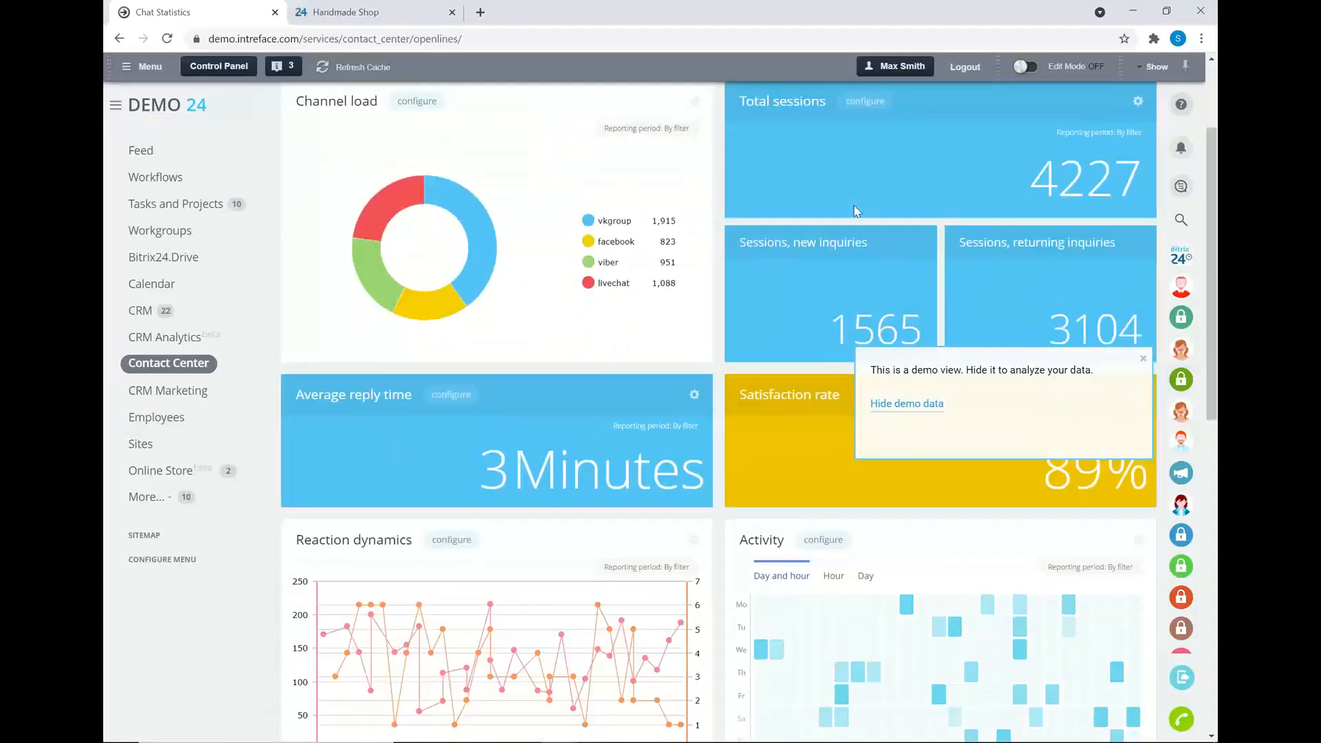
# - Dismiss the demo-view notice and browse the satisfaction, reply-time and operator widgets
pyautogui.click(1143, 359)
pyautogui.scroll(-1, 1039, 399)
pyautogui.scroll(-1, 1039, 399)
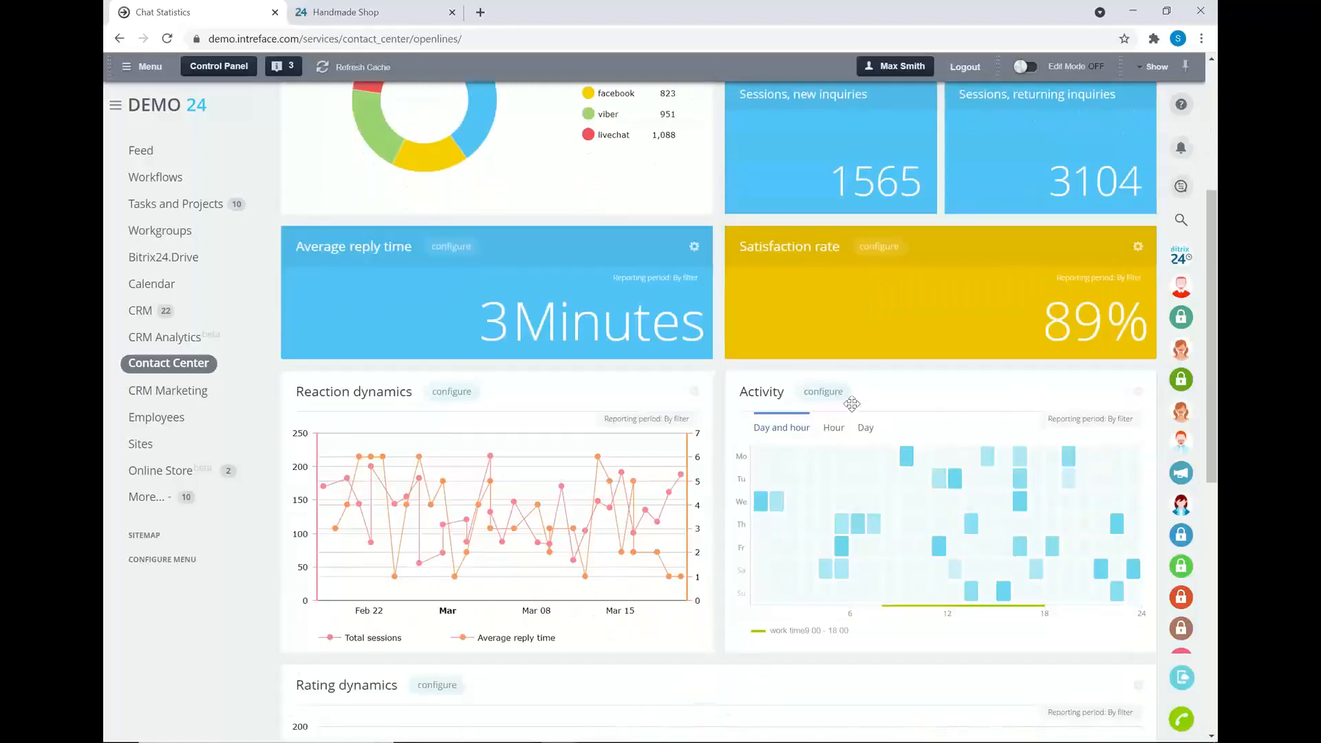
pyautogui.moveTo(858, 531)
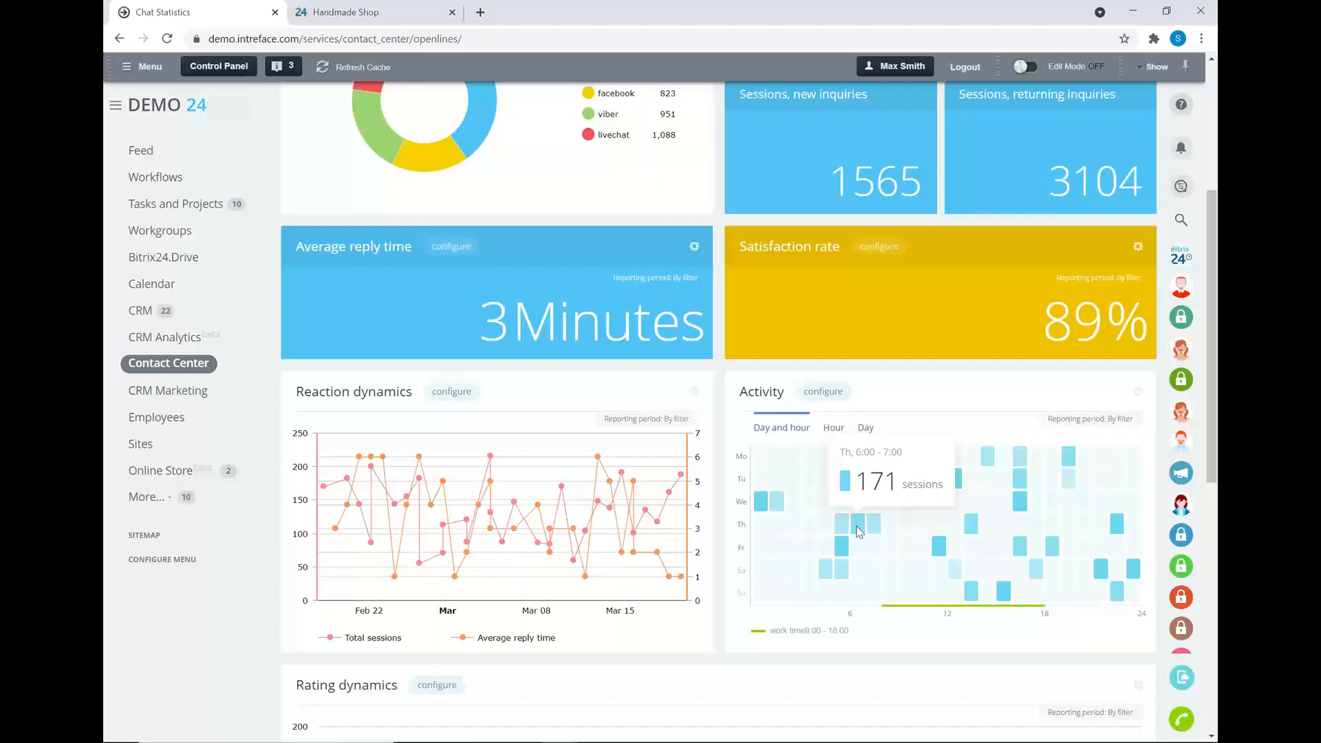
pyautogui.scroll(-6, 858, 531)
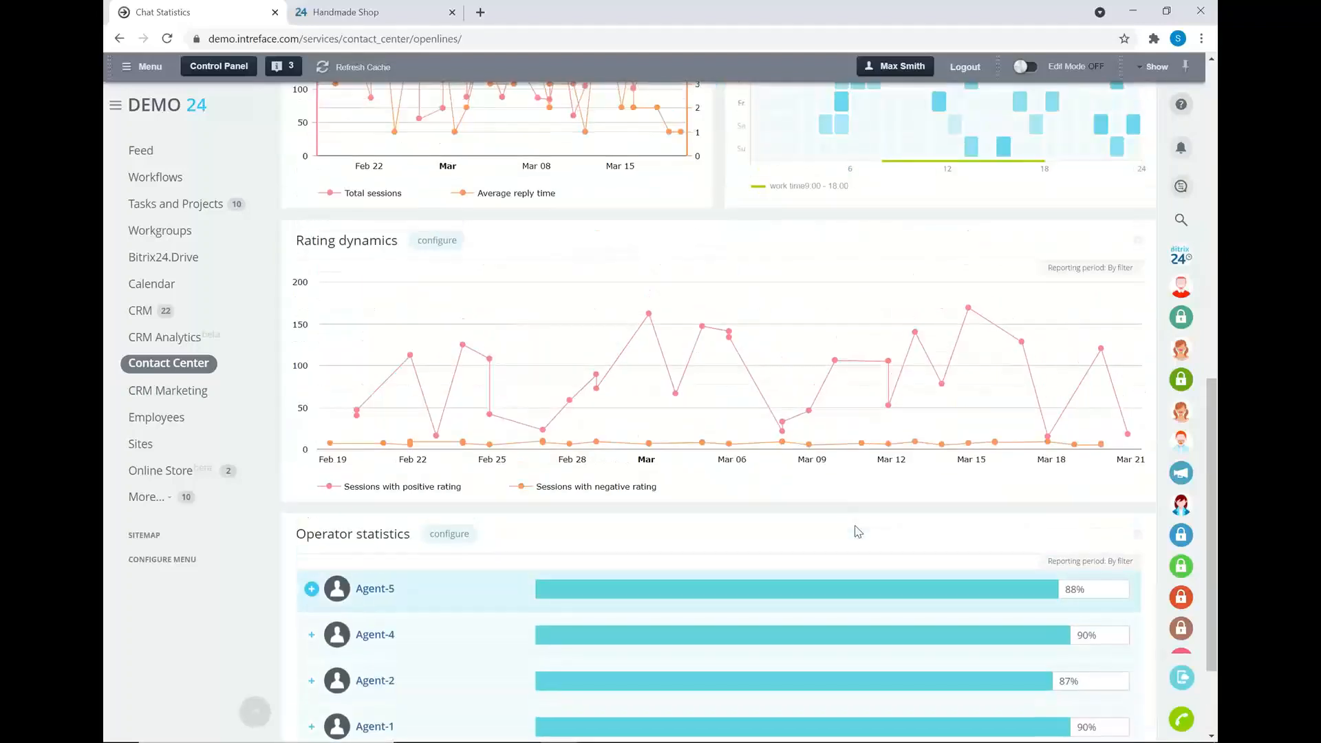
pyautogui.scroll(1, 858, 531)
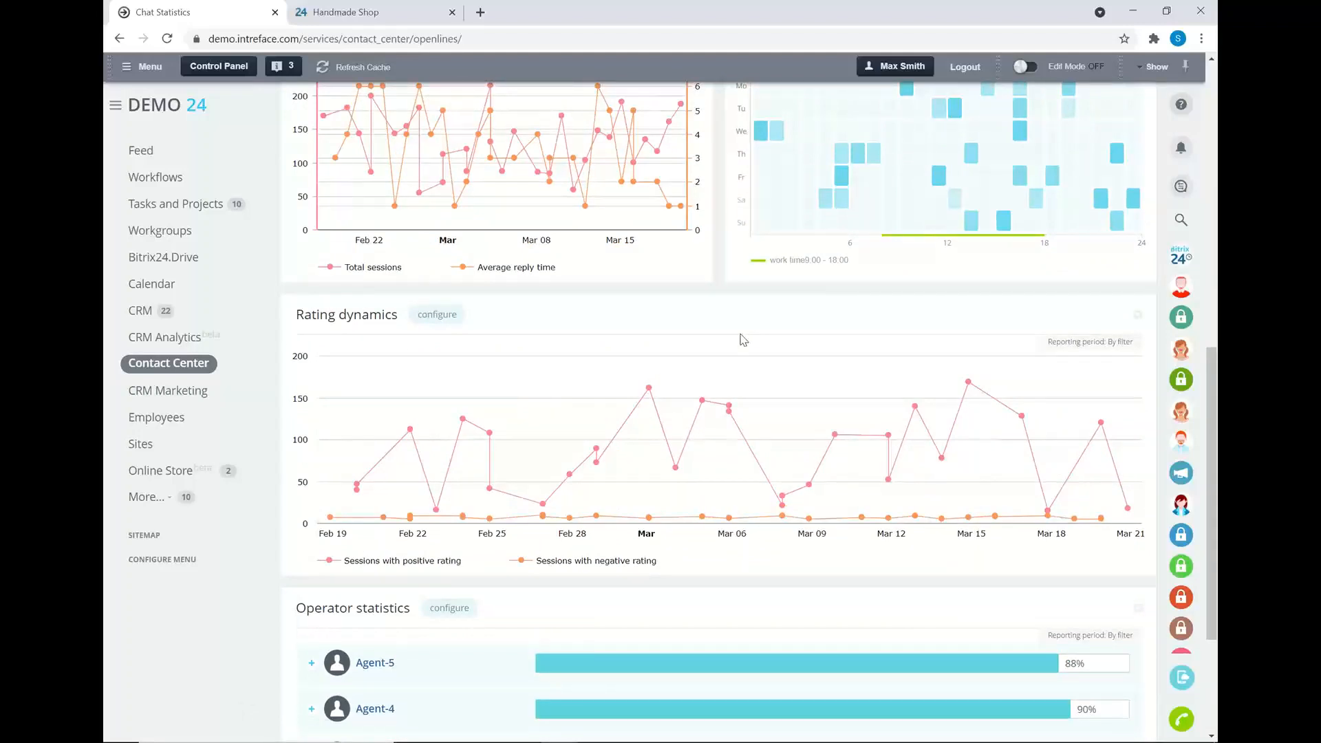
pyautogui.scroll(2, 743, 339)
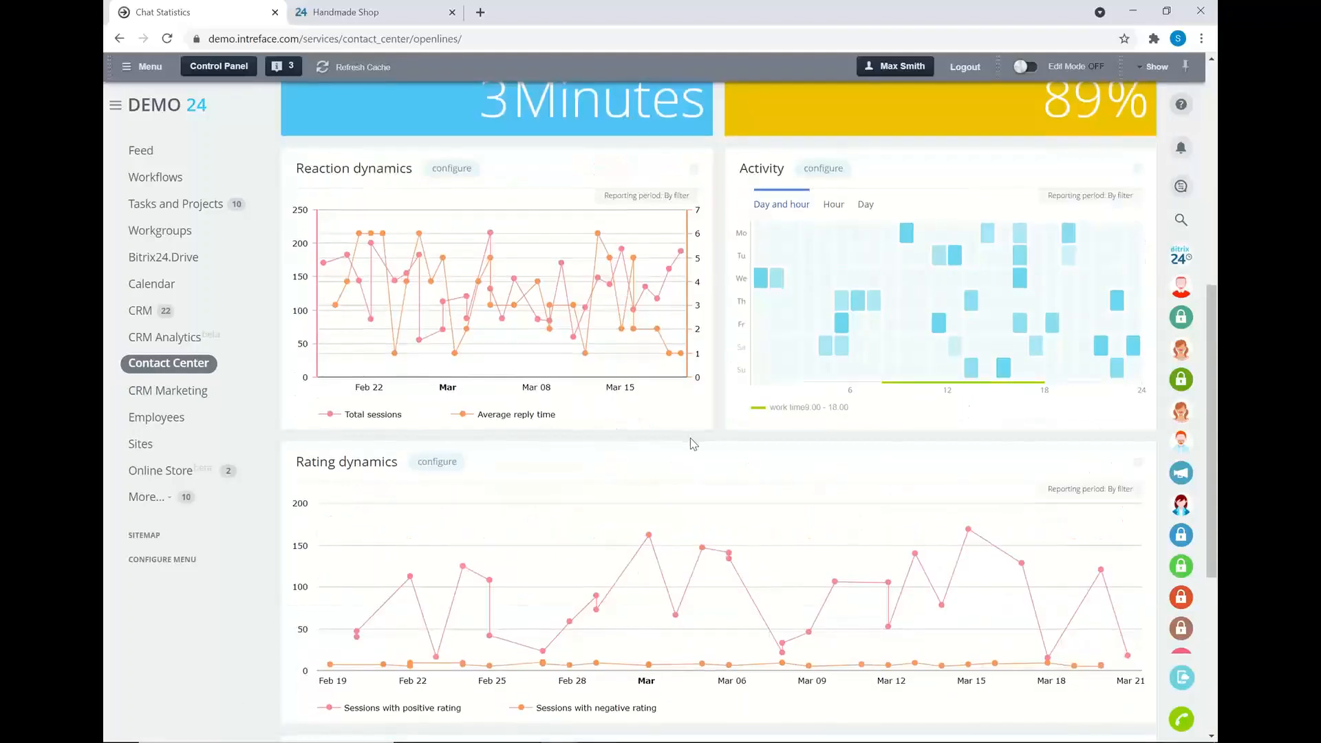
pyautogui.scroll(-5, 691, 441)
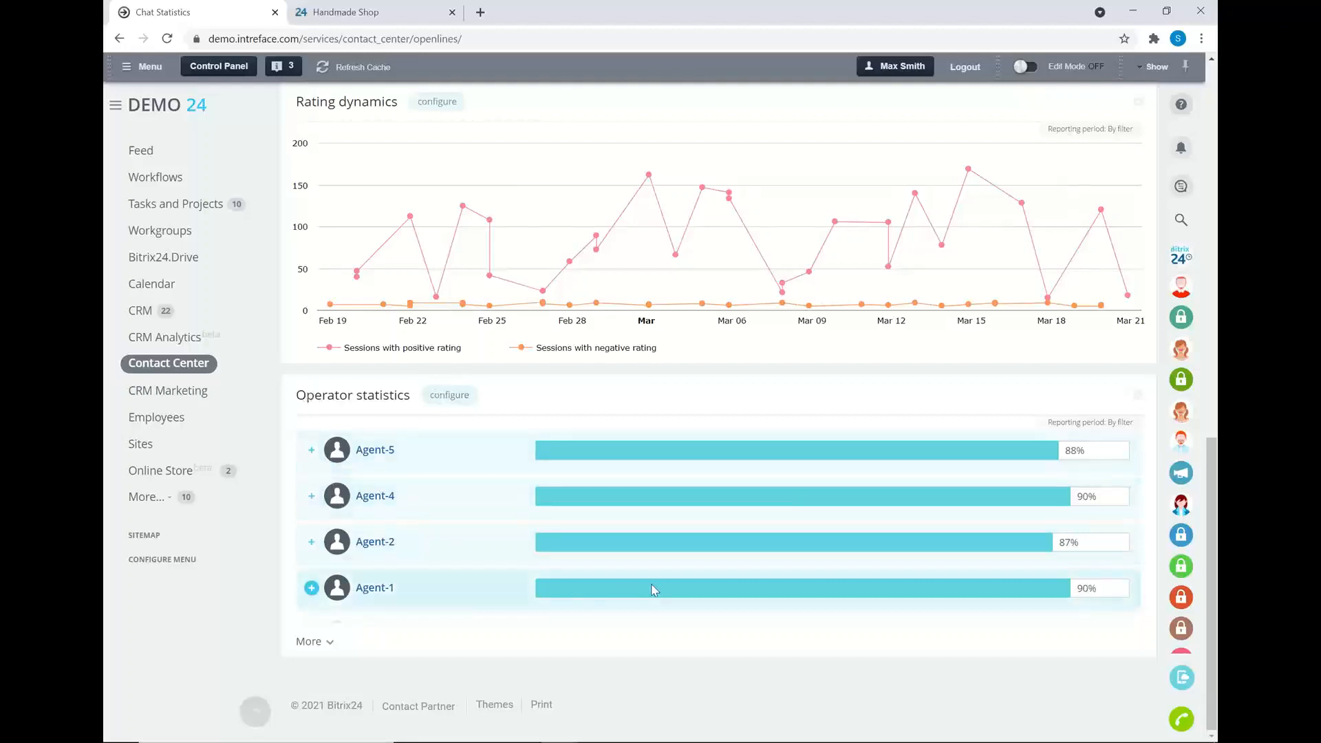
pyautogui.scroll(12, 654, 590)
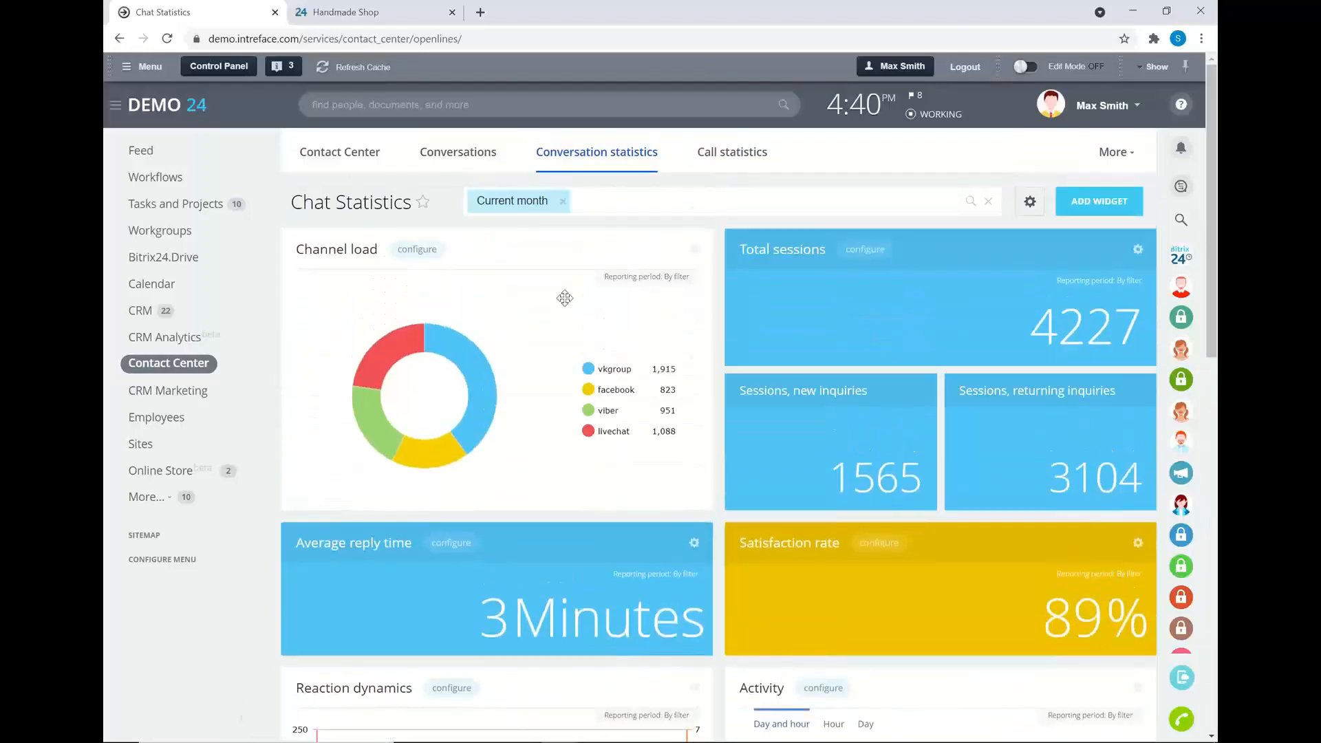
# - Filter chat statistics to the 'This week' reporting period, then open the CRM Leads list
pyautogui.click(527, 206)
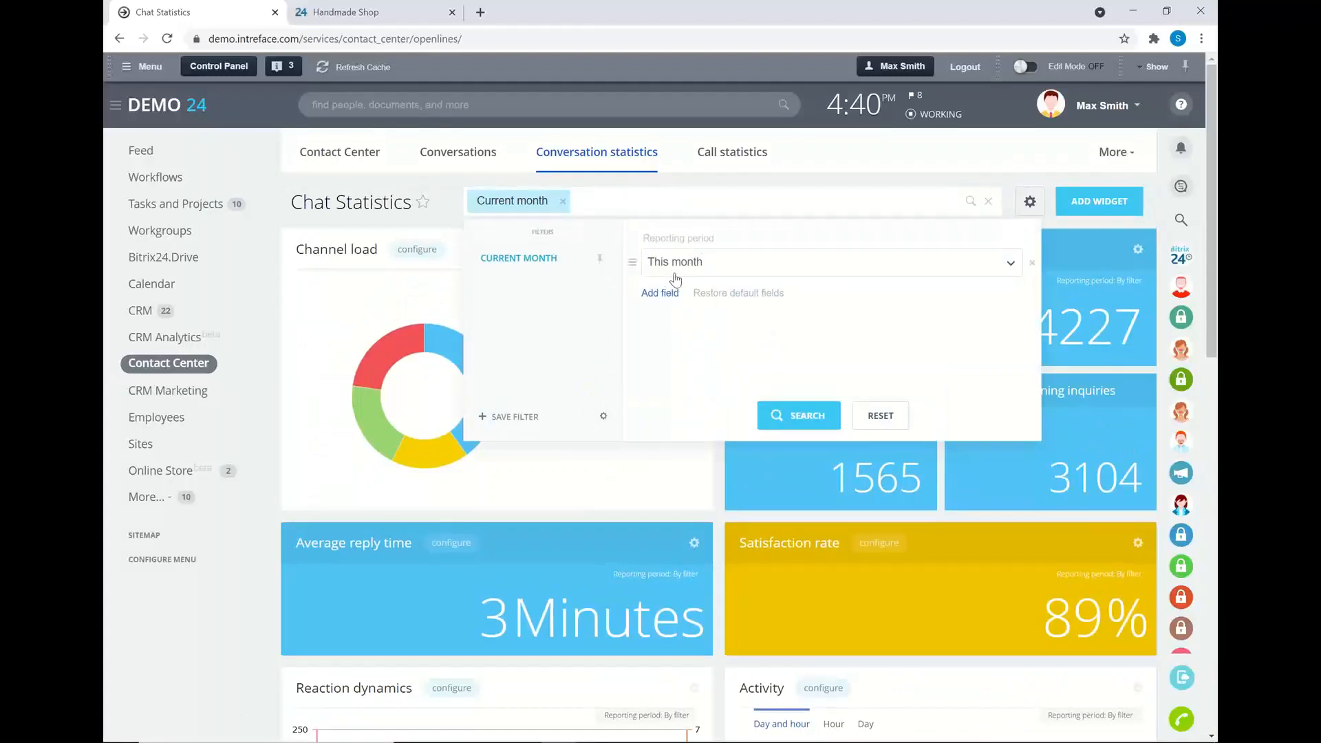
pyautogui.click(676, 264)
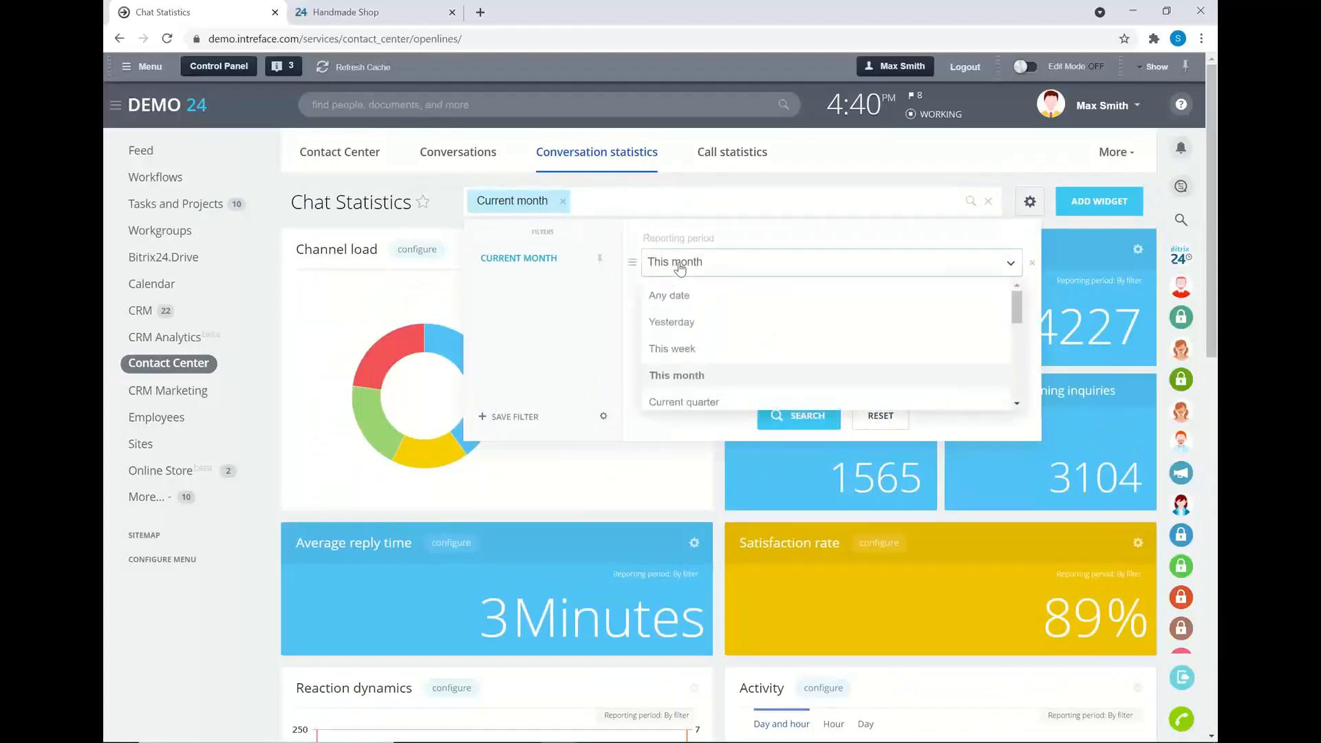
pyautogui.click(685, 349)
pyautogui.click(800, 421)
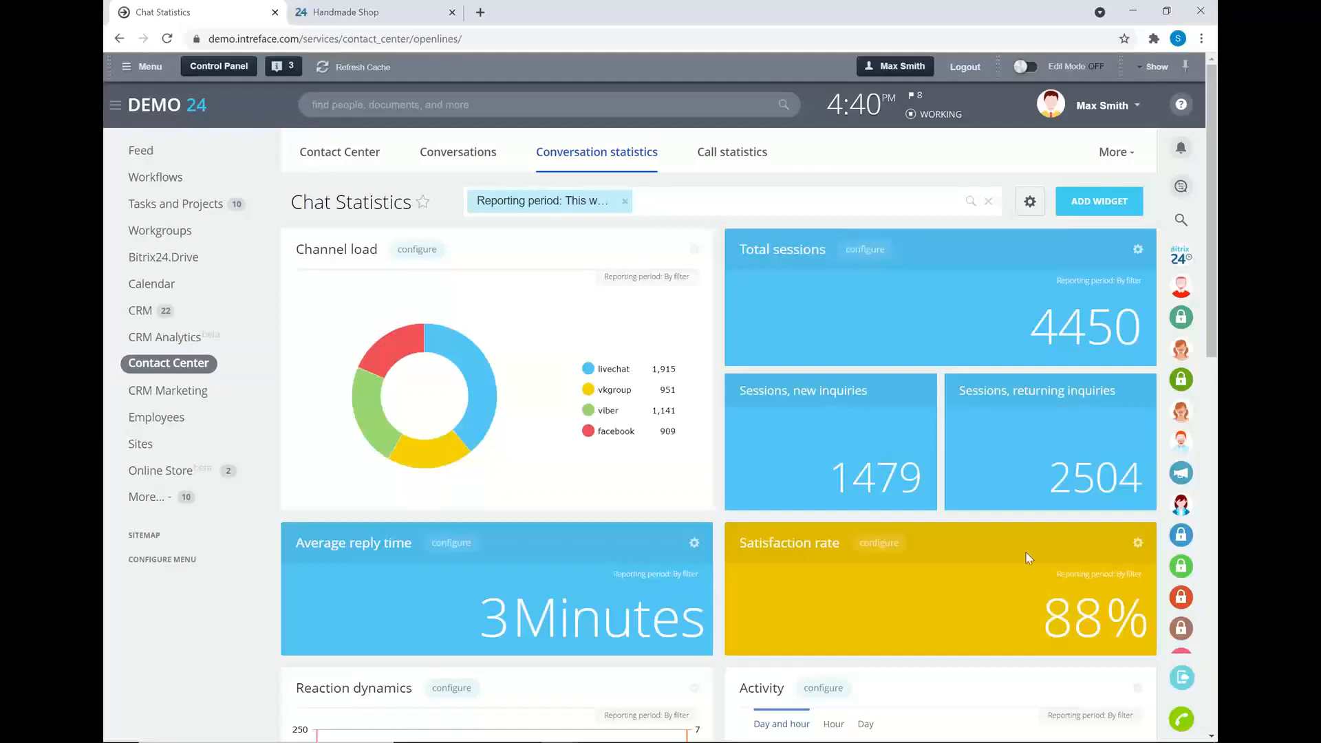
pyautogui.click(140, 315)
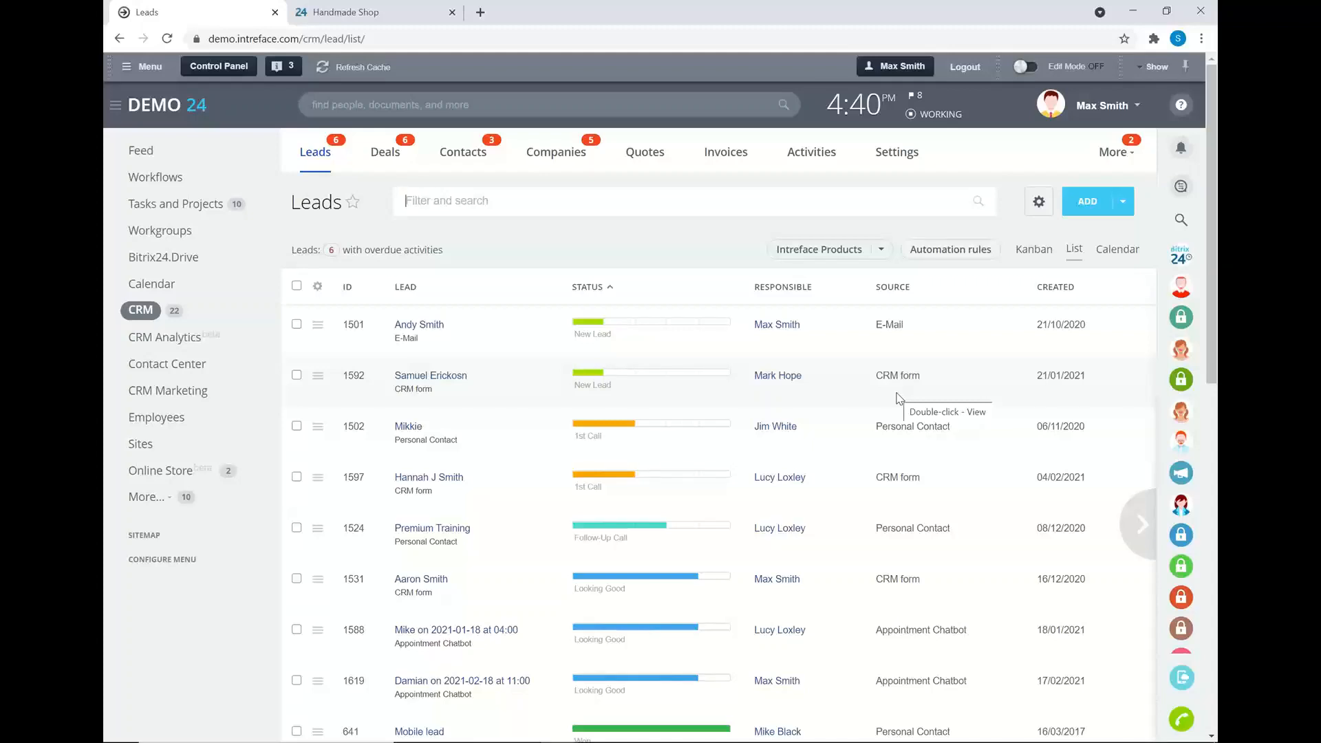
# - Filter the leads by the 'Live chat - Live chat' source
pyautogui.click(611, 197)
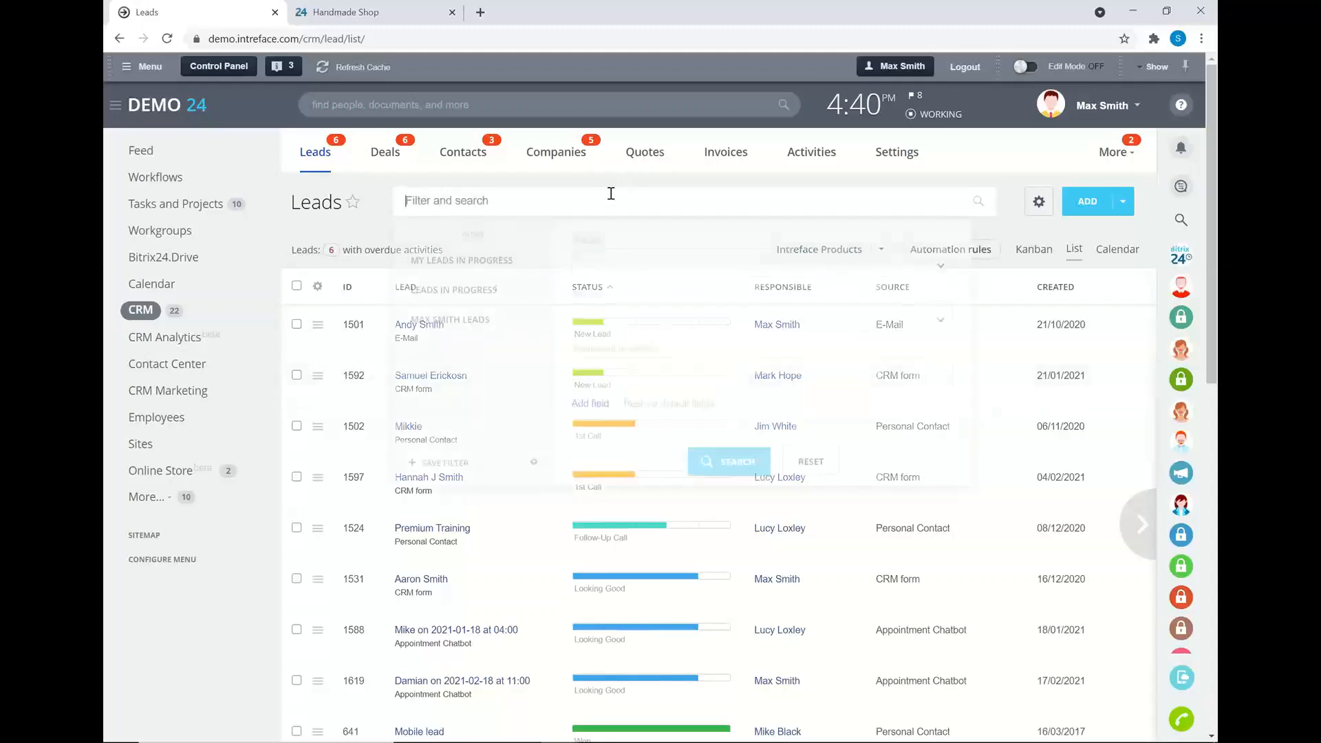
pyautogui.click(596, 319)
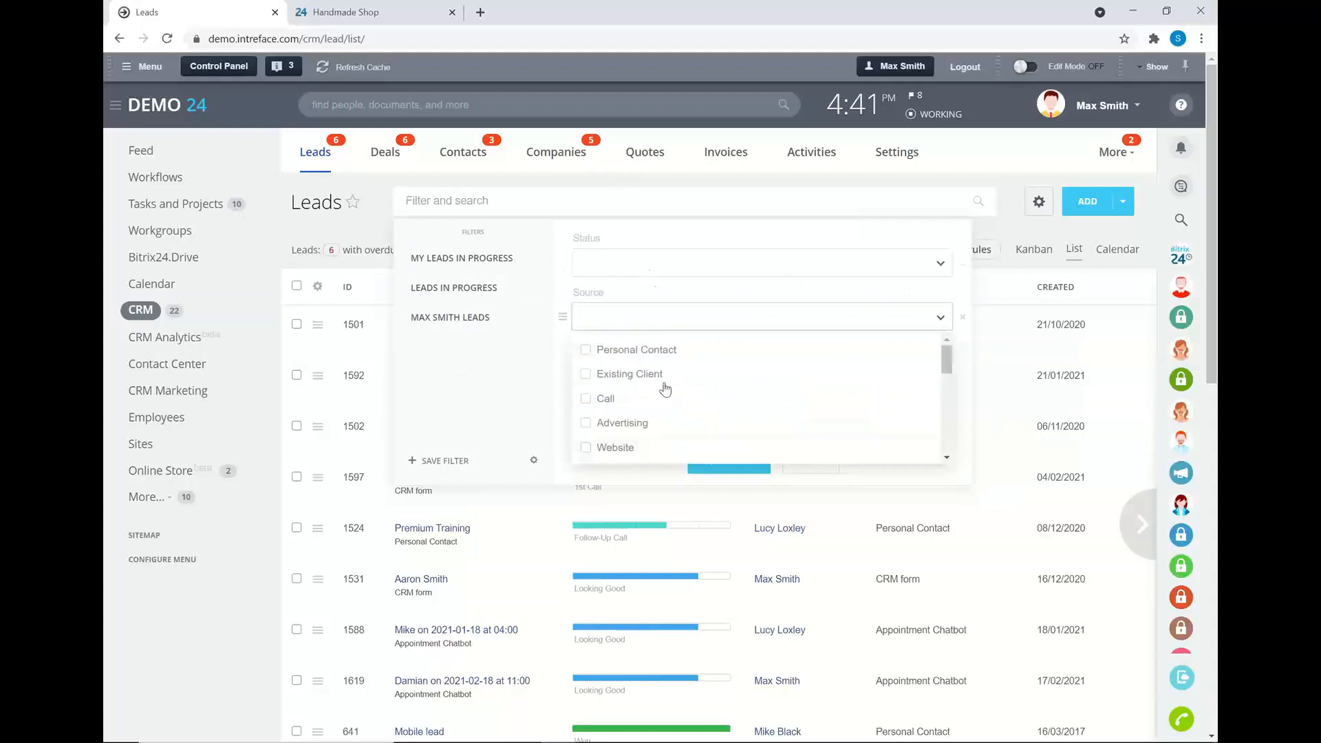
pyautogui.scroll(-5, 663, 401)
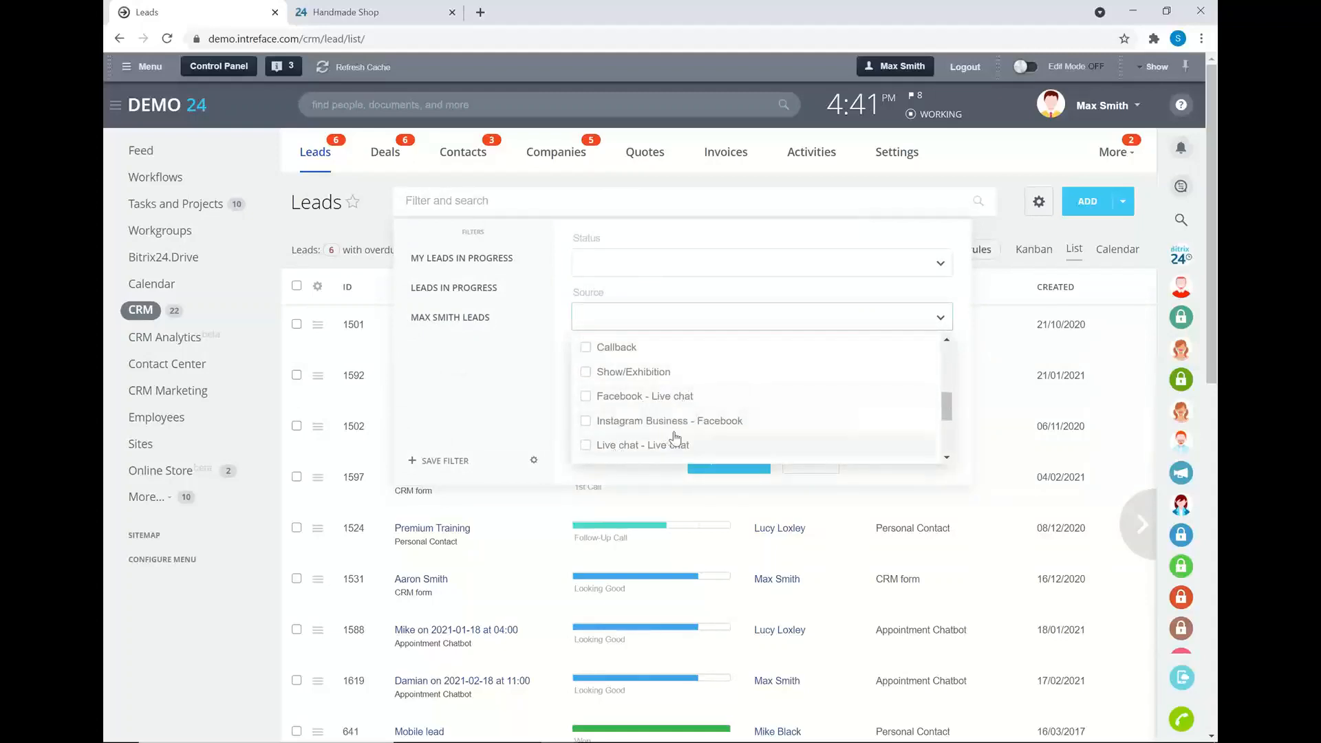
pyautogui.click(588, 445)
pyautogui.click(725, 457)
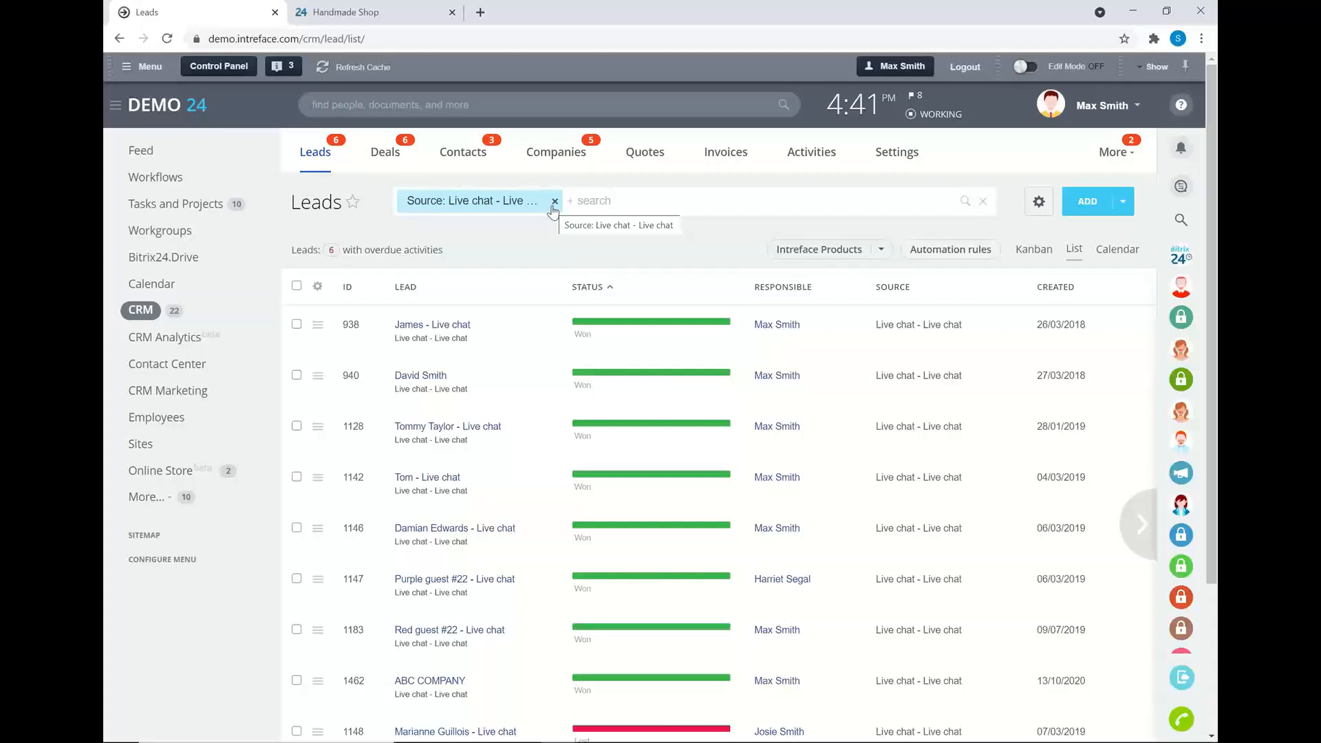
# - Remove the Live chat source filter and switch back to the presentation
pyautogui.click(1039, 201)
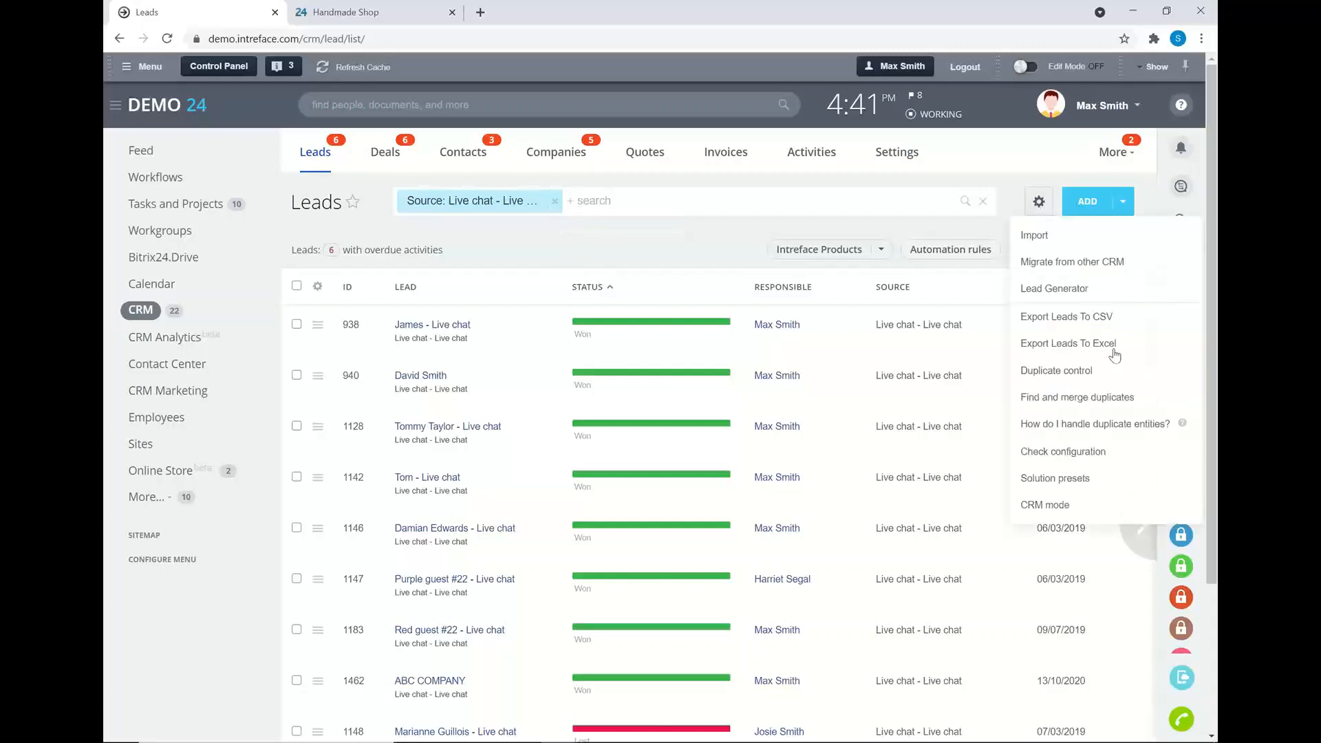
pyautogui.click(633, 242)
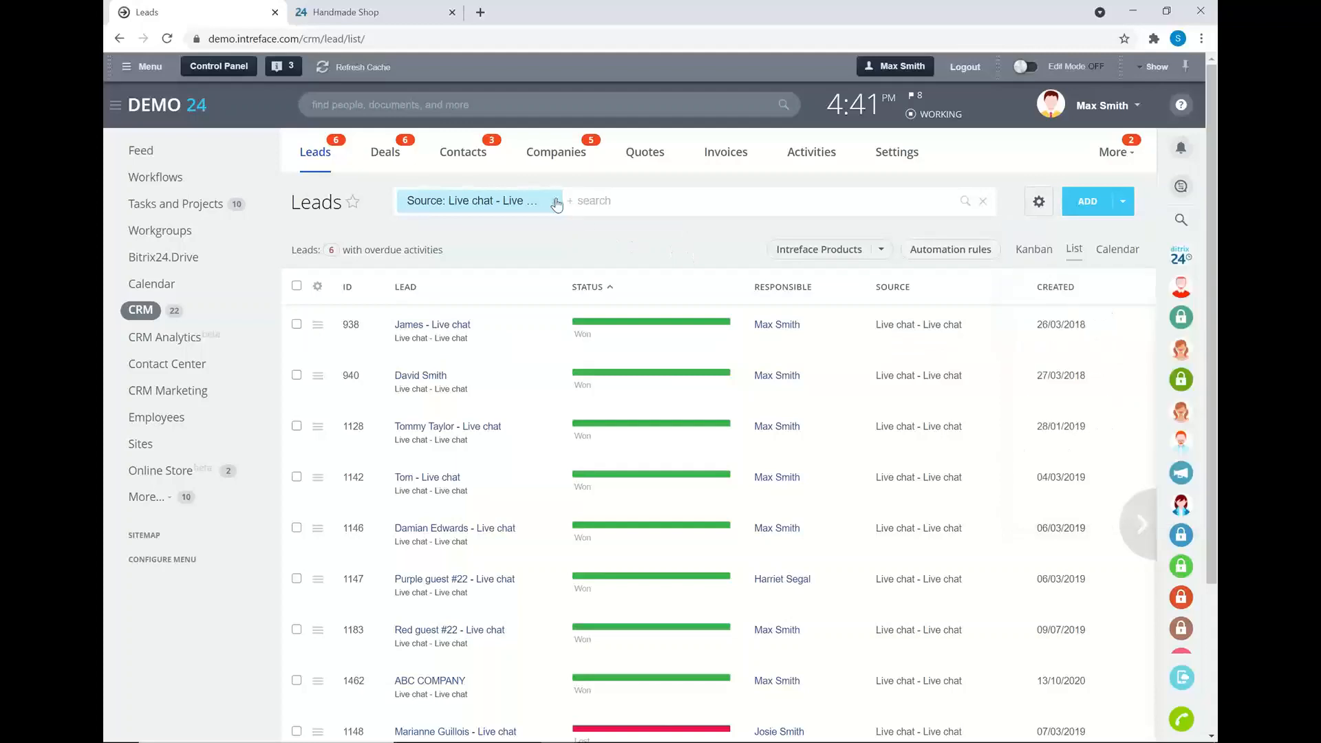
pyautogui.click(556, 201)
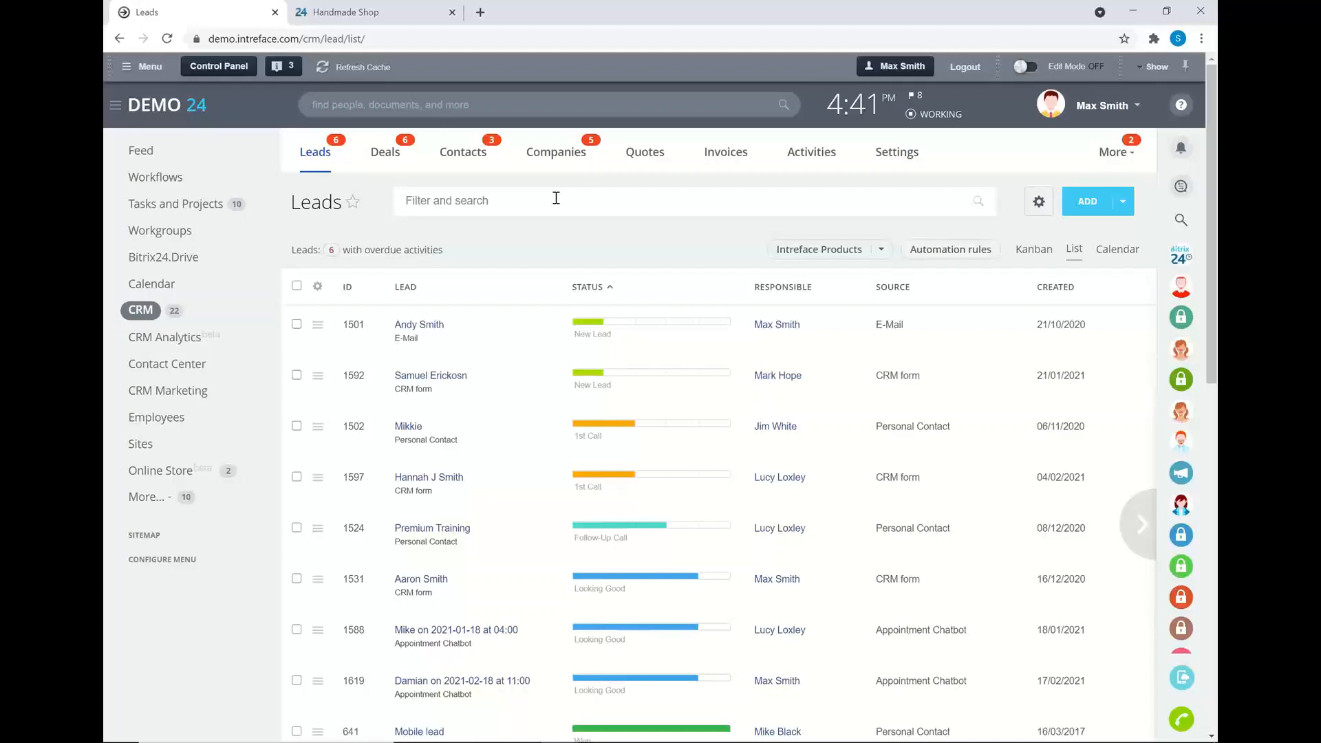
pyautogui.hotkey('alt', 'Tab')
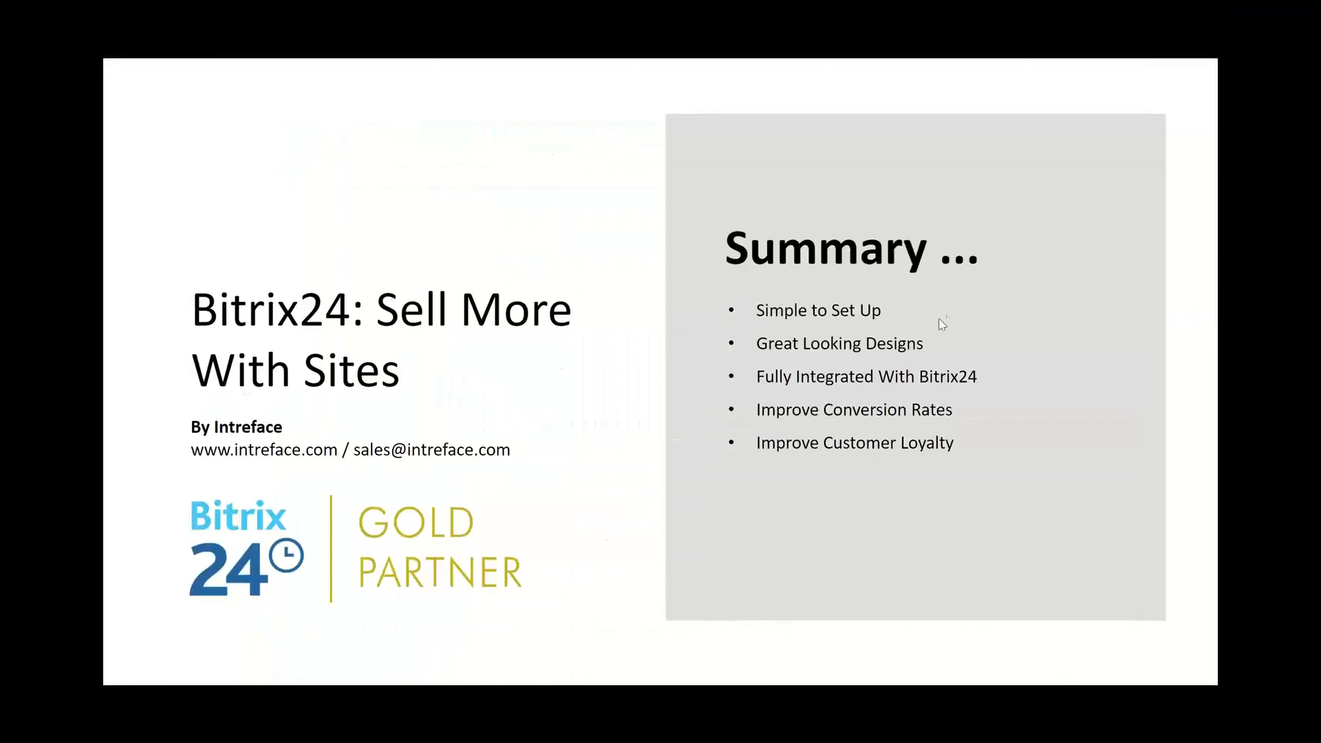